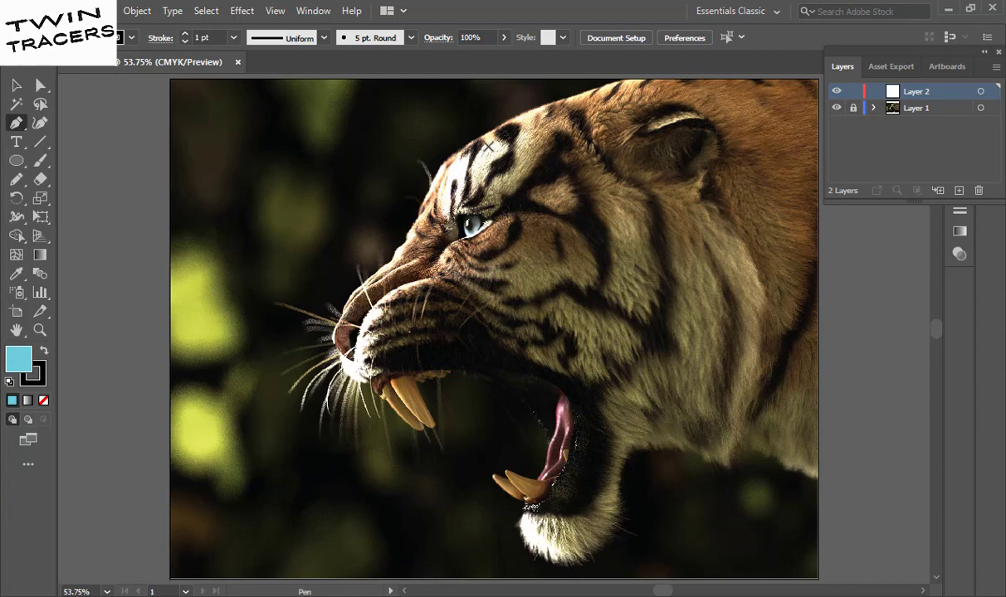
- Set the stroke weight to 3 pt
left_click(494, 278)
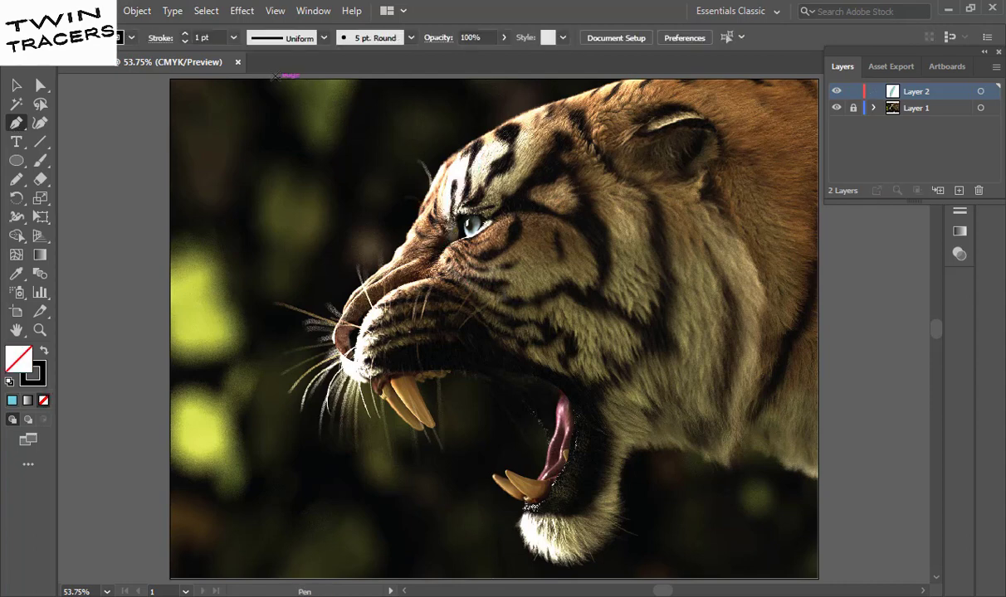
left_click(233, 37)
left_click(245, 137)
right_click(465, 162)
key("Escape")
- With the plain Pen tool, zoom in on the brow and place the first anchor atop the head
left_click(16, 122)
left_click(92, 121)
left_click(568, 100)
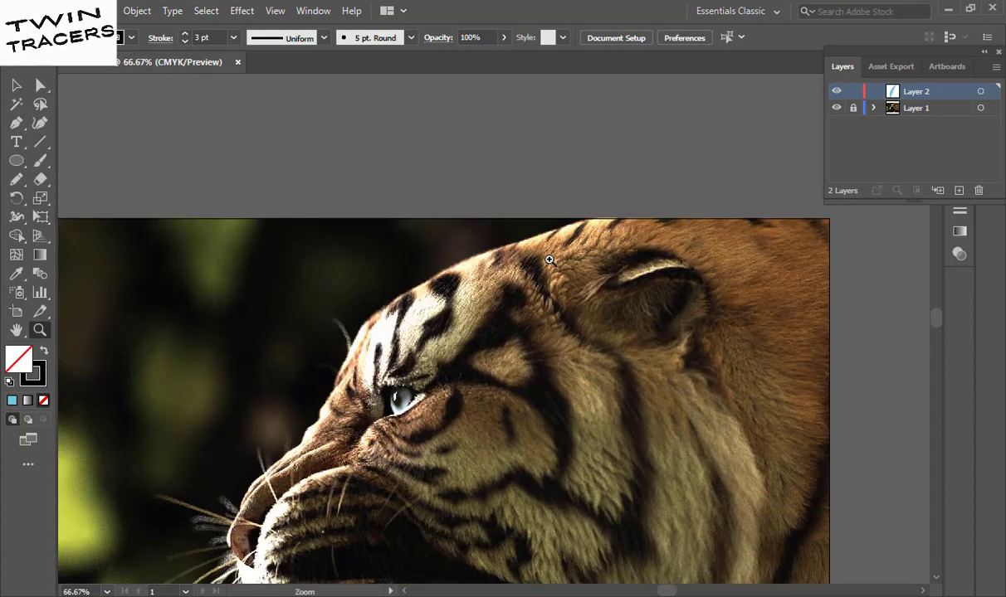
left_click(545, 262)
left_click(621, 143)
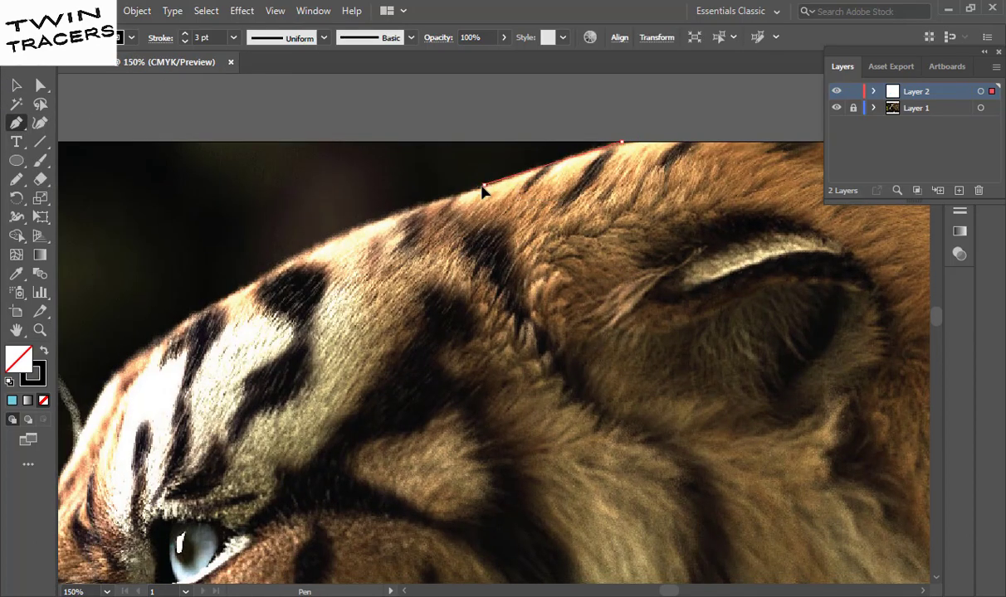
- Trace smooth curved anchors along the skull, down the brow and onto the nose line
left_click(422, 212)
left_click_drag(209, 163, 348, 93)
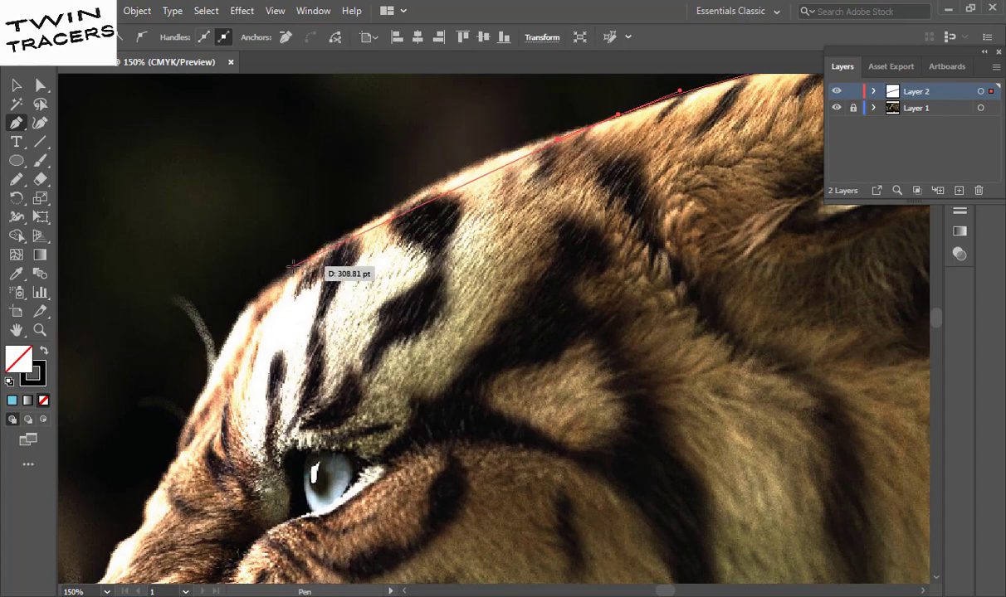
scroll(249, 349, "down", 3)
scroll(291, 261, "up", 2)
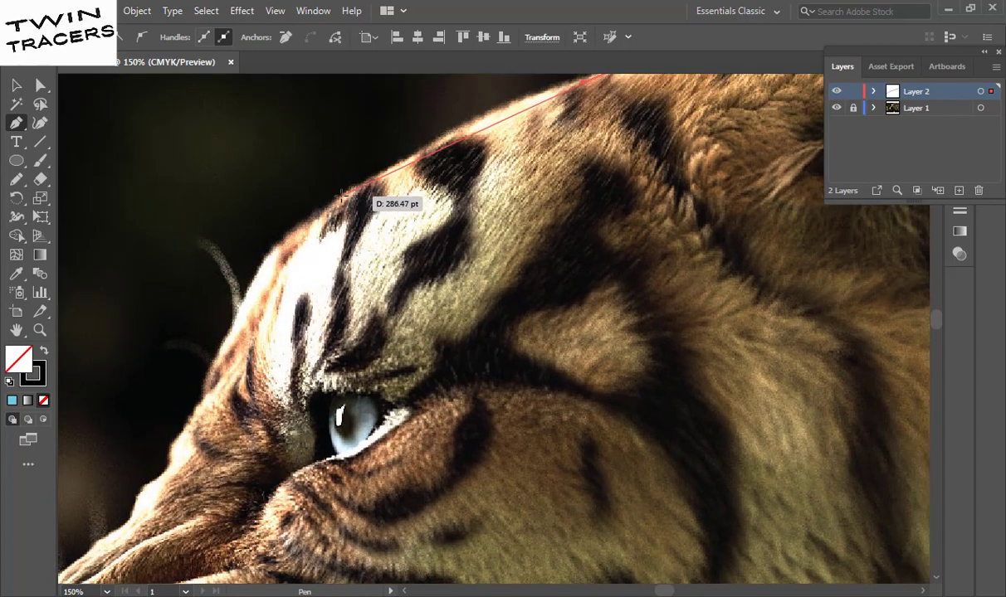
left_click_drag(332, 203, 188, 295)
left_click_drag(340, 194, 357, 157)
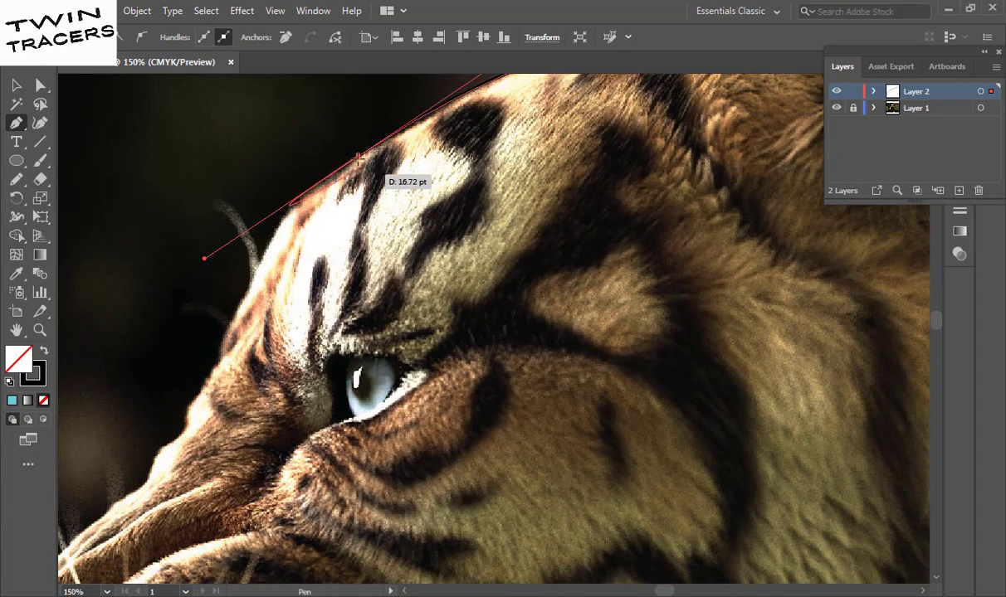
left_click_drag(224, 359, 203, 383)
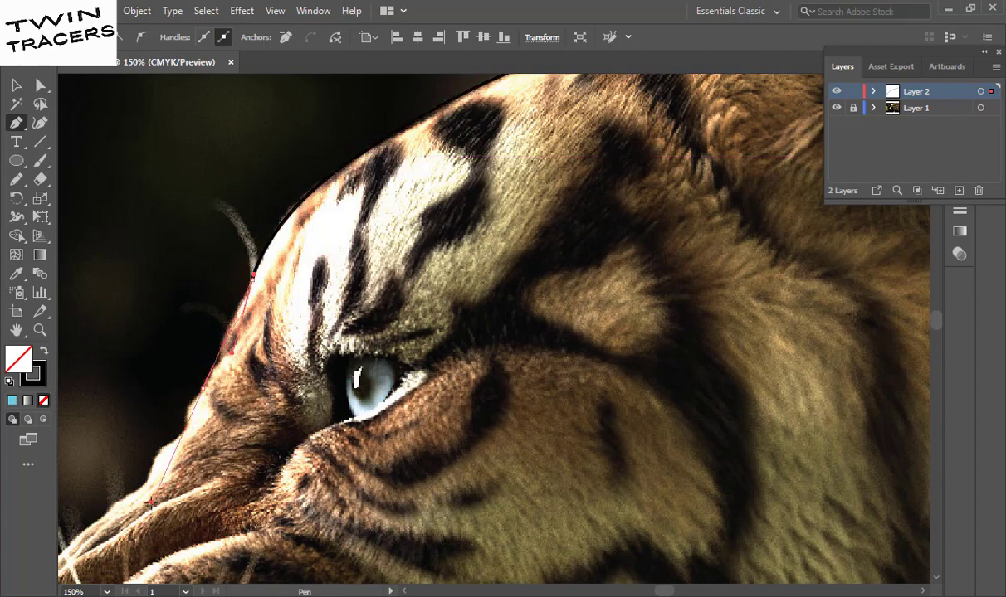
scroll(267, 251, "down", 2)
scroll(234, 349, "down", 2)
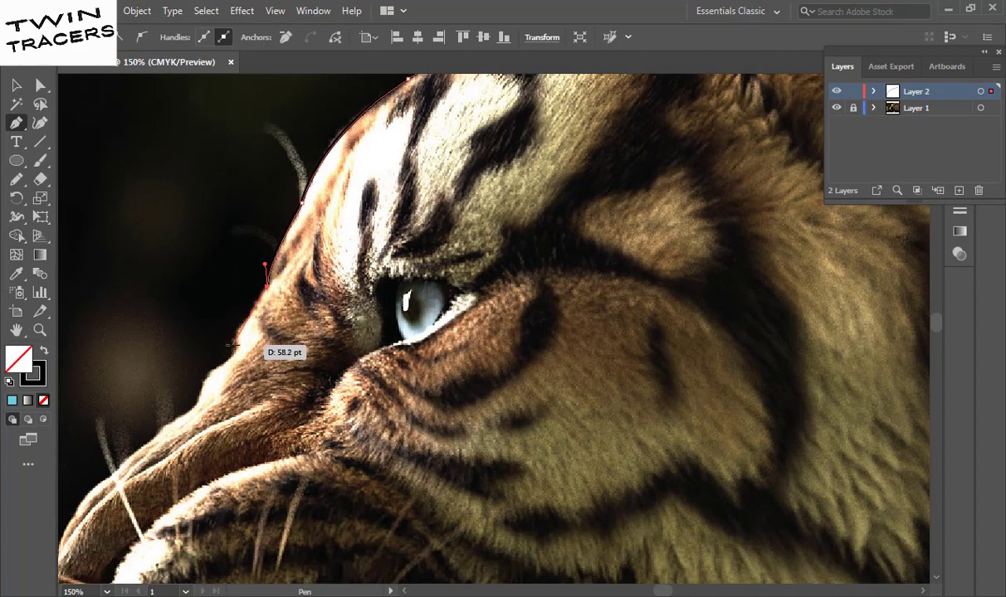
mouse_move(191, 407)
left_mouse_down()
mouse_move(184, 444)
mouse_move(343, 266)
left_mouse_up()
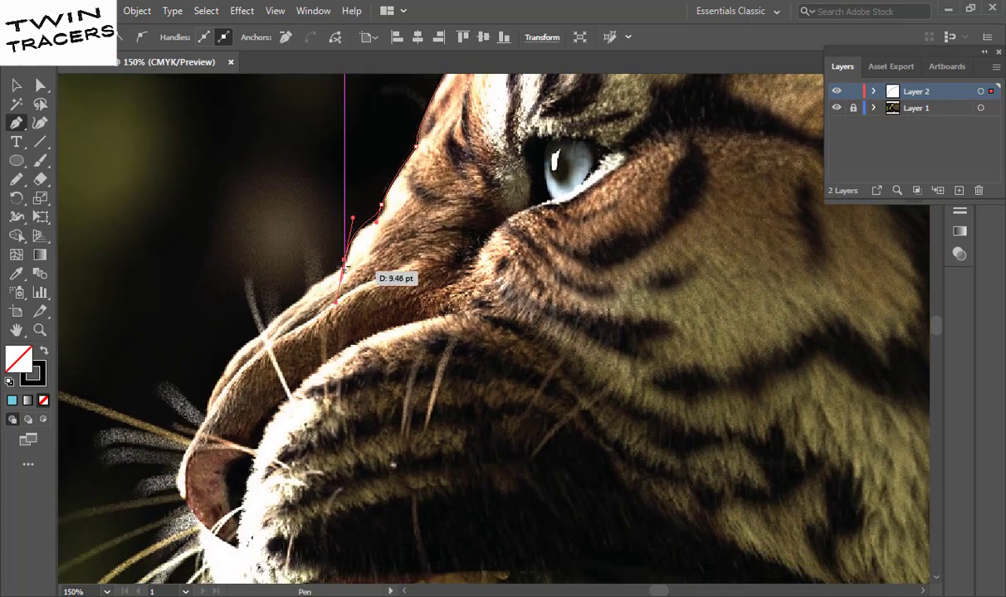
scroll(247, 397, "down", 2)
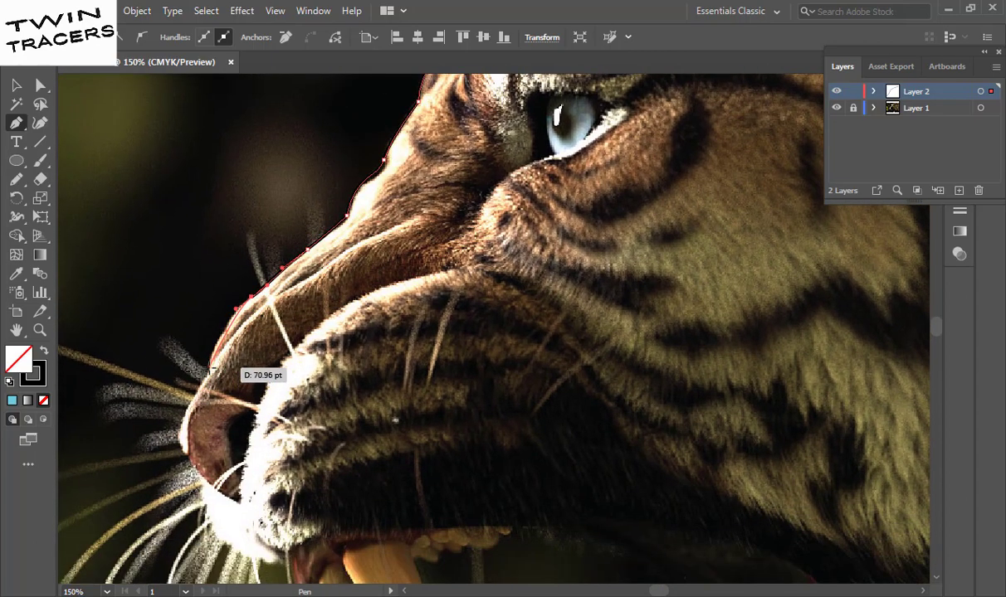
mouse_move(192, 471)
left_mouse_down()
mouse_move(239, 512)
mouse_move(220, 299)
left_mouse_up()
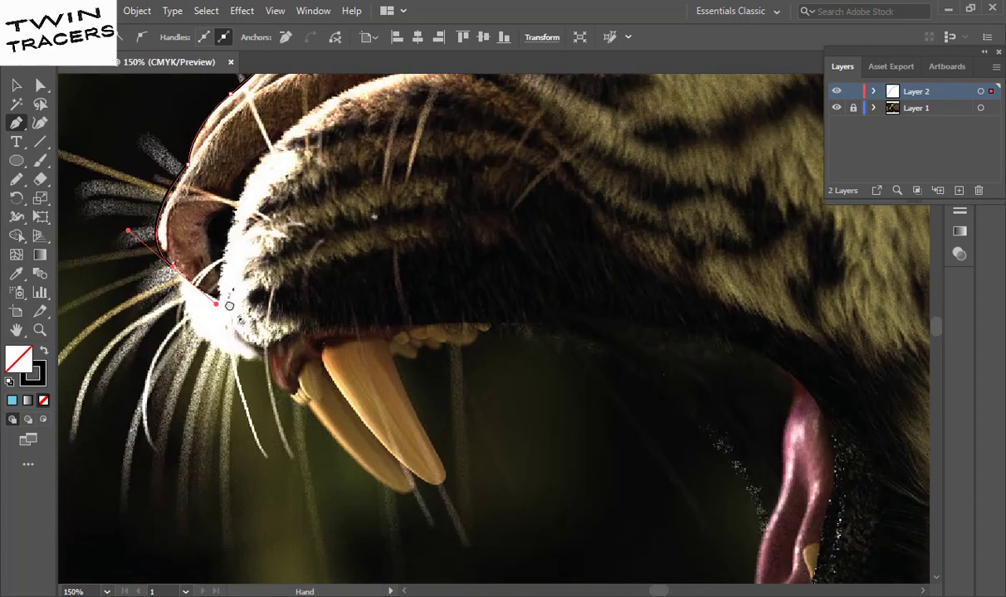
- Zoom in and continue the outline along the upper lip and down the upper fang
mouse_move(241, 352)
left_mouse_down()
mouse_move(323, 368)
mouse_move(292, 353)
mouse_move(301, 364)
left_mouse_up()
key("ctrl+z")
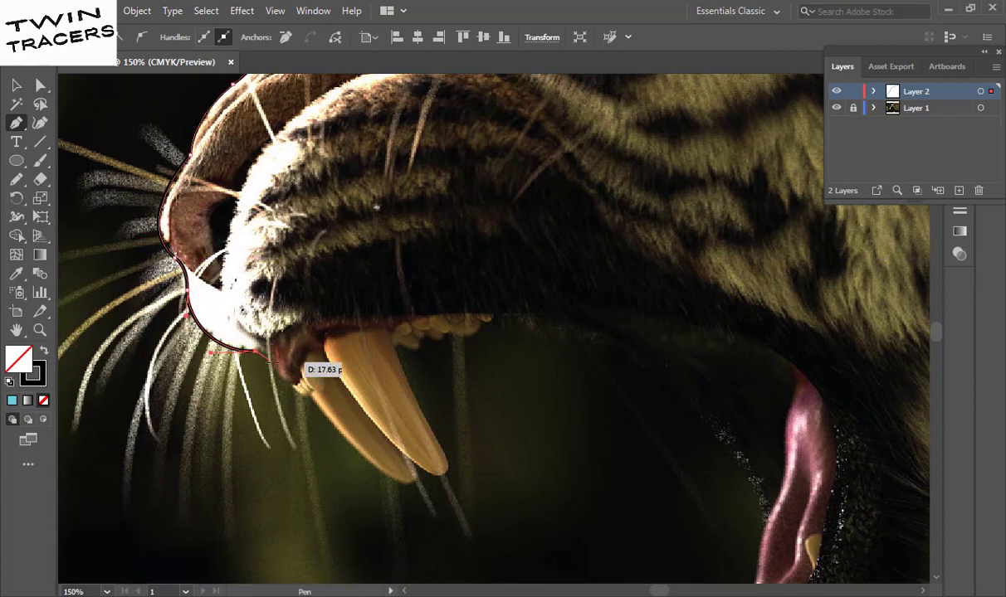
key("ctrl+equal")
key("ctrl+equal")
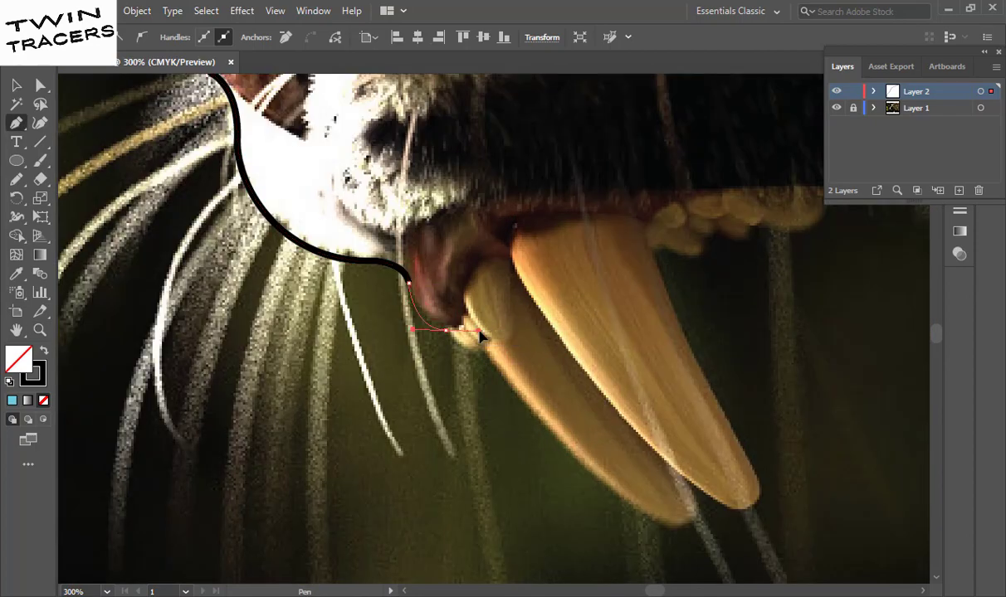
left_click_drag(480, 336, 467, 352)
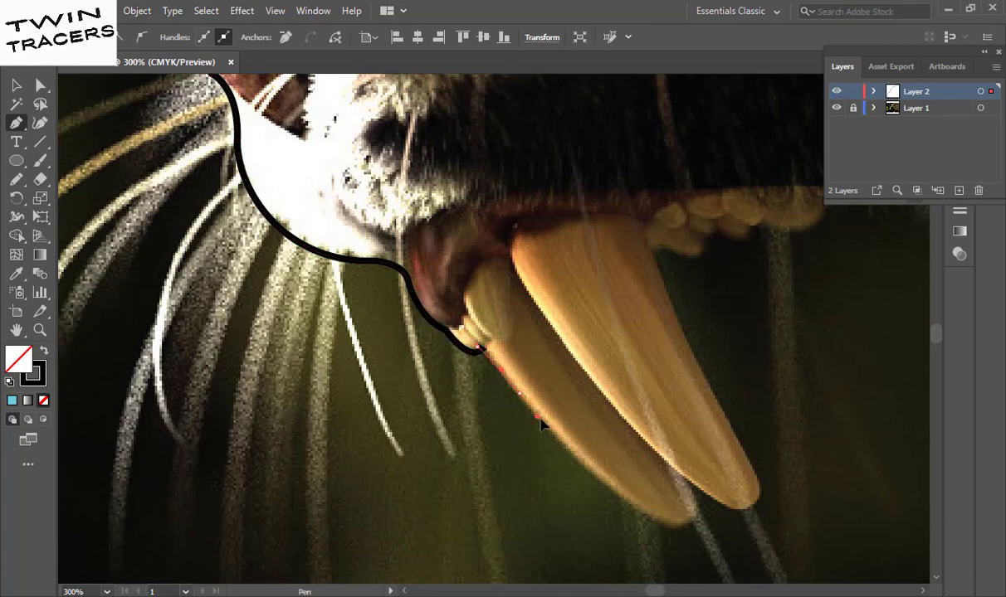
left_click_drag(539, 422, 437, 332)
left_click_drag(591, 423, 601, 355)
left_click_drag(610, 440, 692, 437)
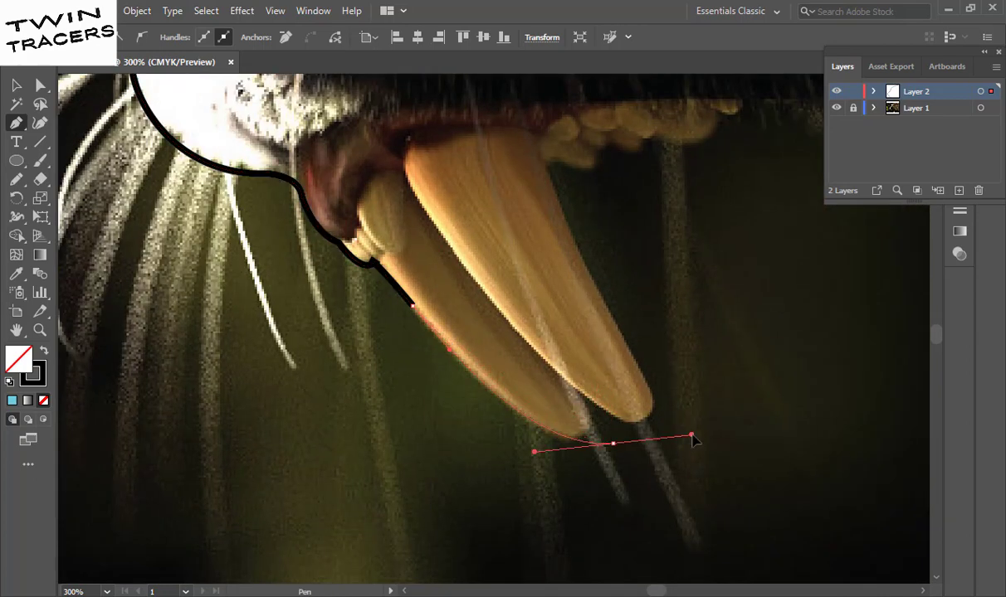
mouse_move(576, 390)
left_mouse_down()
mouse_move(655, 419)
mouse_move(688, 401)
left_mouse_up()
left_click_drag(610, 308, 575, 397)
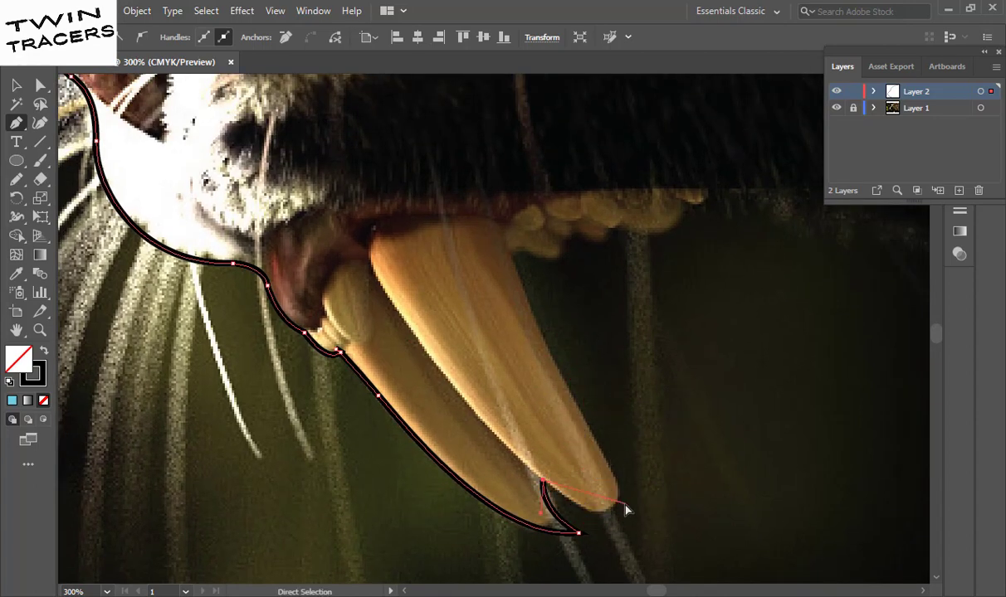
- Trace around the upper fang tip and along the small upper teeth
left_click_drag(616, 506, 629, 505)
left_click(579, 365)
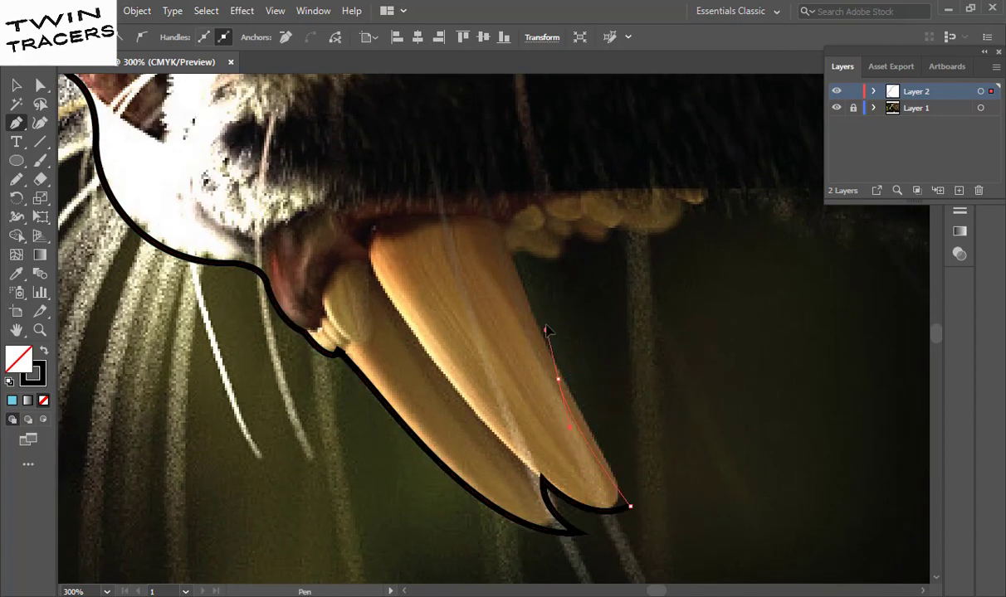
left_click(521, 253)
left_click(563, 256)
left_click(572, 230)
left_click_drag(612, 226, 638, 232)
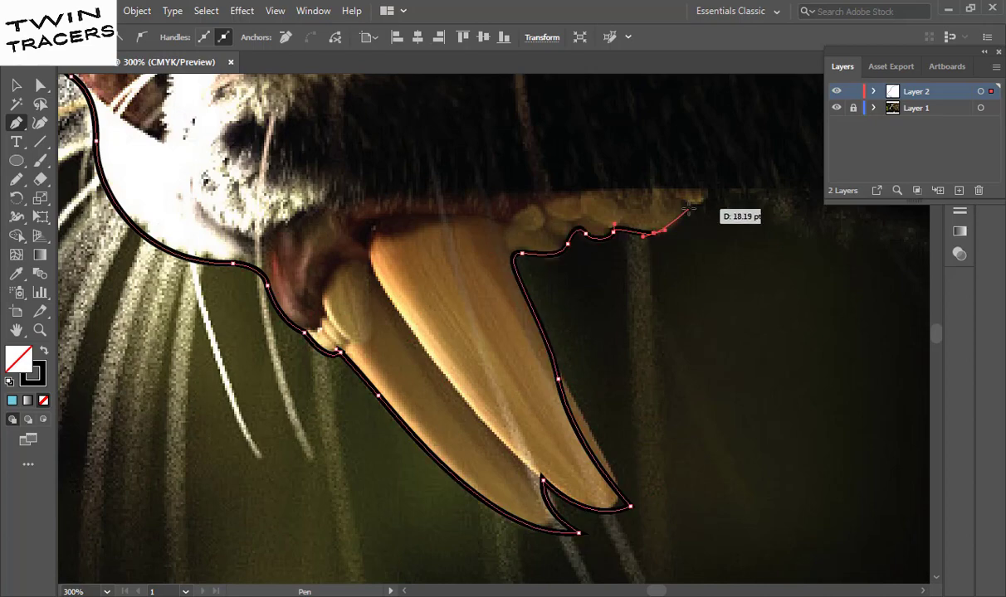
left_click(685, 206)
left_click_drag(709, 188, 710, 172)
left_click(710, 189)
- Extend the outline across the roof of the mouth and down the tongue's edge
left_click_drag(900, 223, 512, 303)
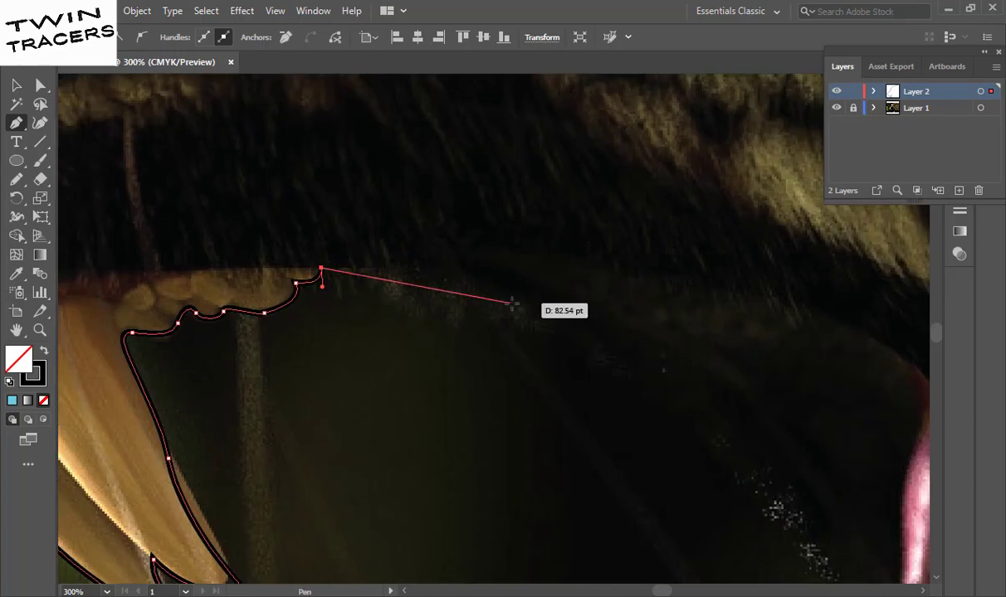
key("ctrl+minus")
key("ctrl+minus")
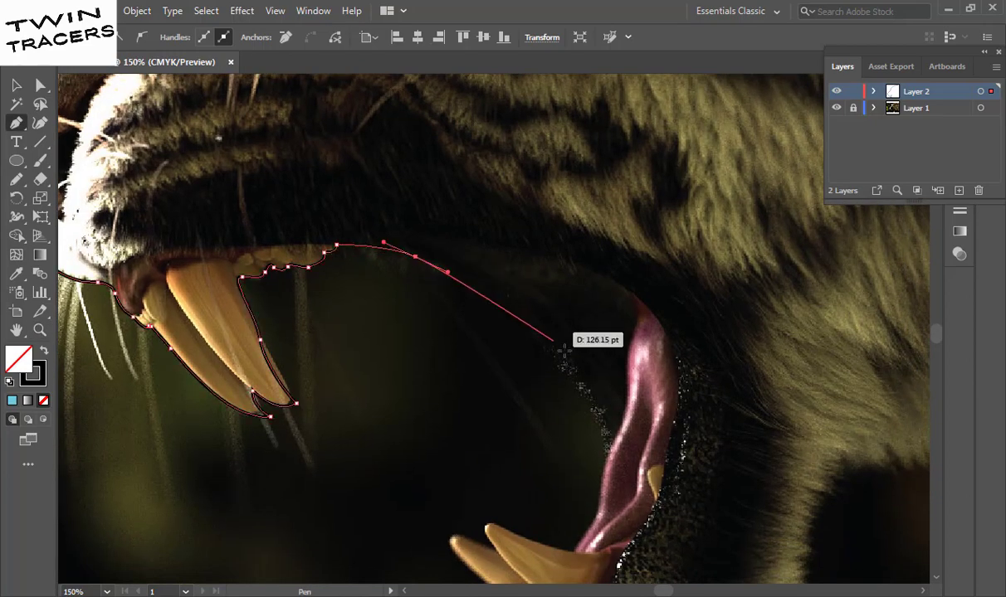
left_click_drag(561, 336, 588, 420)
key("ctrl+plus")
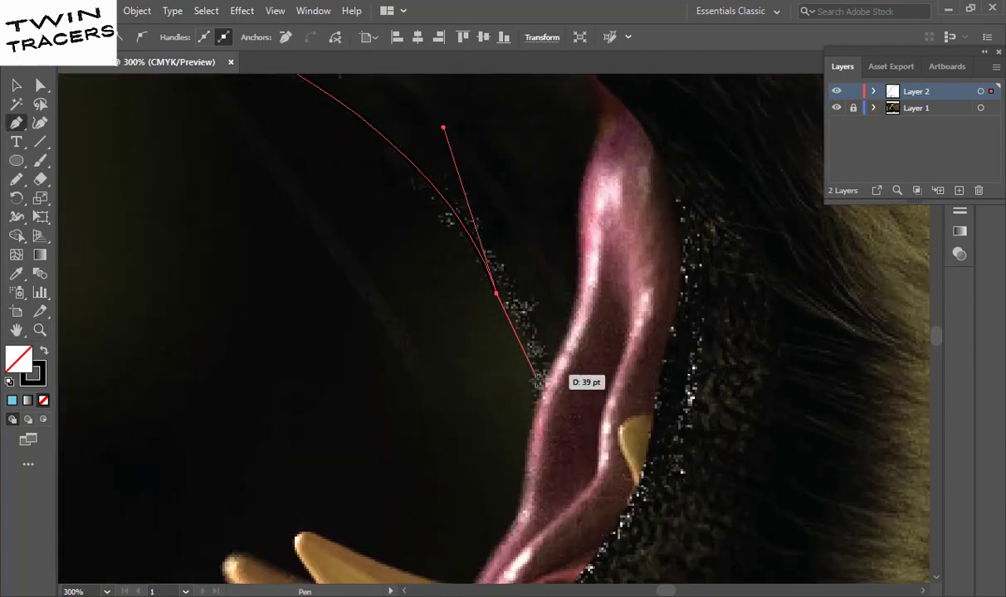
left_click(538, 413)
left_click(521, 514)
left_click_drag(502, 526, 535, 298)
left_click(528, 329)
left_click_drag(504, 364, 489, 361)
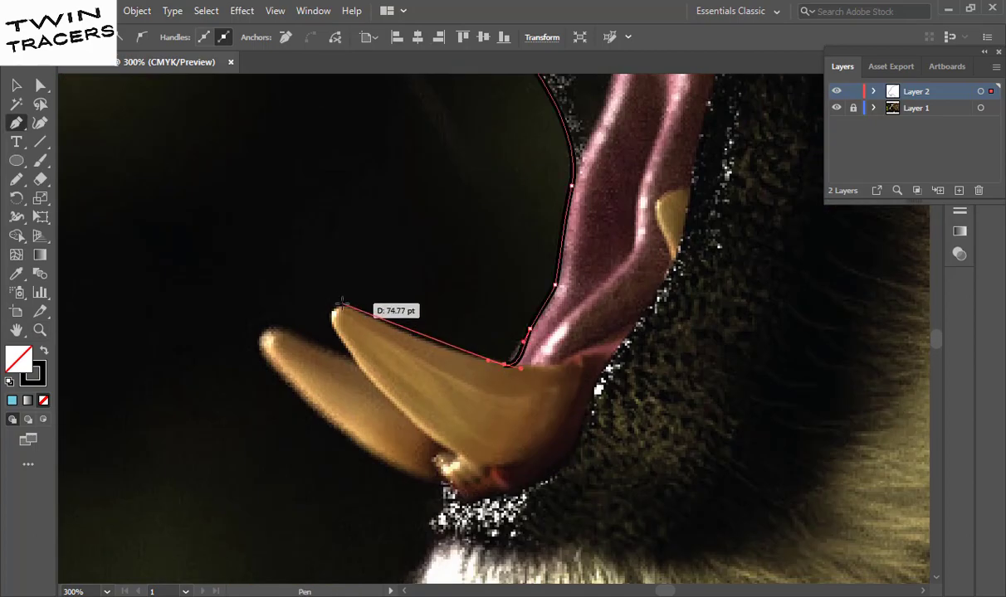
- Wrap the outline around the lower fangs and add points below them
left_click_drag(319, 288, 260, 247)
left_click_drag(372, 382, 328, 353)
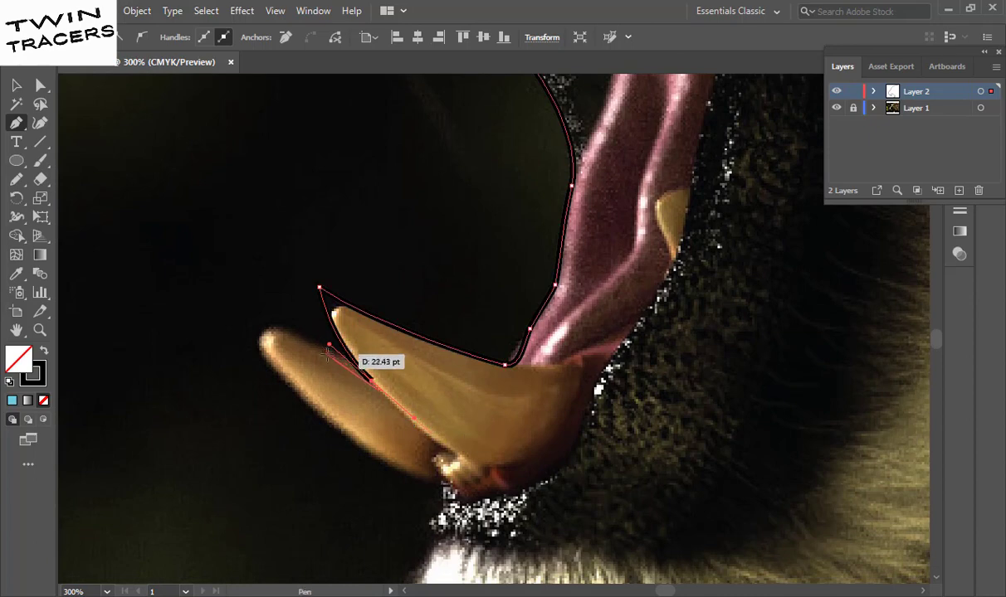
left_click_drag(241, 287, 251, 303)
left_click_drag(427, 472, 444, 489)
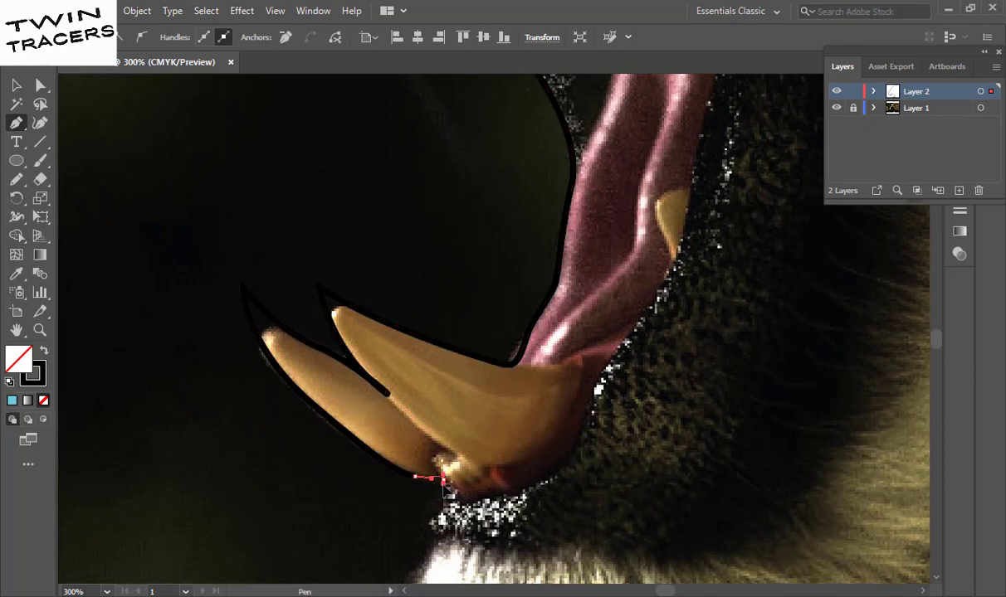
scroll(444, 490, "down", 3)
left_click(380, 405)
left_click(390, 427)
scroll(395, 395, "down", 3)
- Trace the chin fur and the notched neck fur toward the lower right
left_click(405, 336, "ctrl+alt")
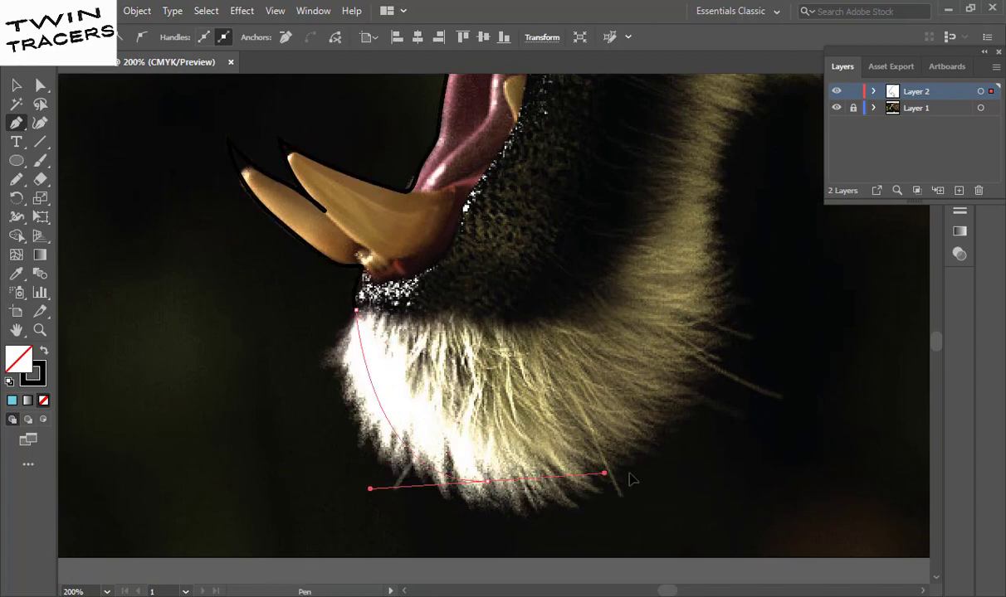
left_click_drag(654, 497, 661, 497)
left_click_drag(702, 158, 488, 349)
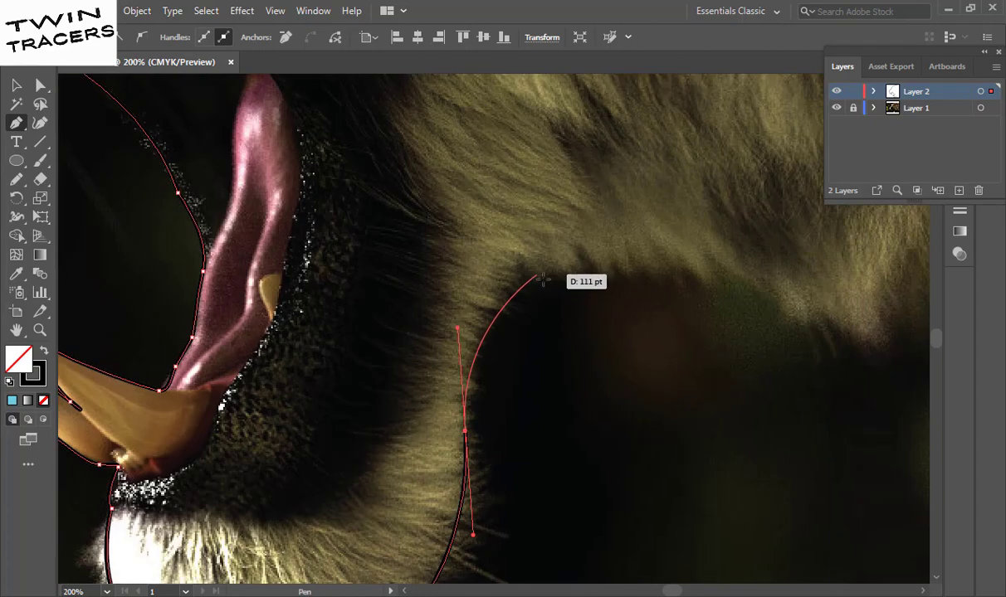
left_click(512, 262)
left_click_drag(691, 267, 724, 283)
mouse_move(830, 294)
left_mouse_down()
mouse_move(632, 293)
mouse_move(752, 274)
mouse_move(657, 298)
left_mouse_up()
left_click(644, 341)
left_click_drag(685, 323, 697, 351)
left_click_drag(843, 462, 849, 480)
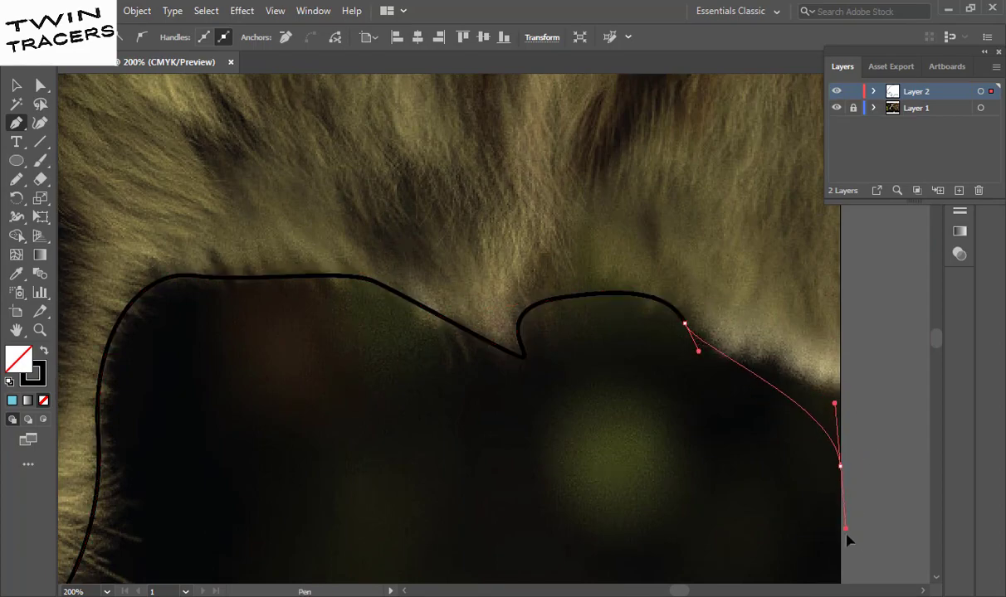
- Follow the image's right edge up, close the outline at the start point, and fit the artboard on screen
left_click_drag(738, 309, 569, 525)
mouse_move(661, 216)
left_mouse_down()
mouse_move(606, 353)
mouse_move(586, 284)
mouse_move(553, 342)
left_mouse_up()
left_click_drag(547, 84, 514, 334)
left_click(518, 334)
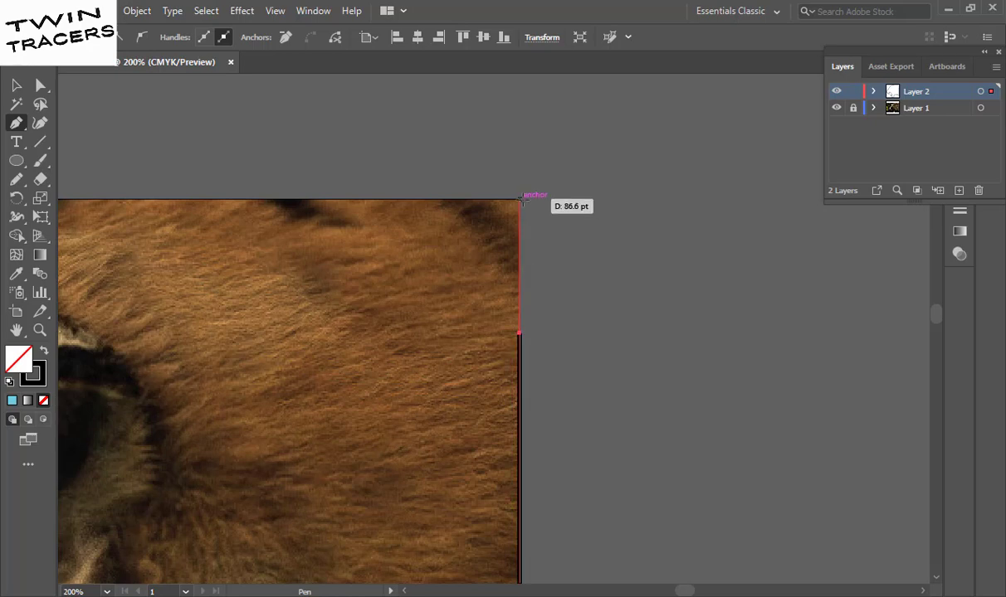
left_click(519, 198)
key("v")
left_click(106, 592)
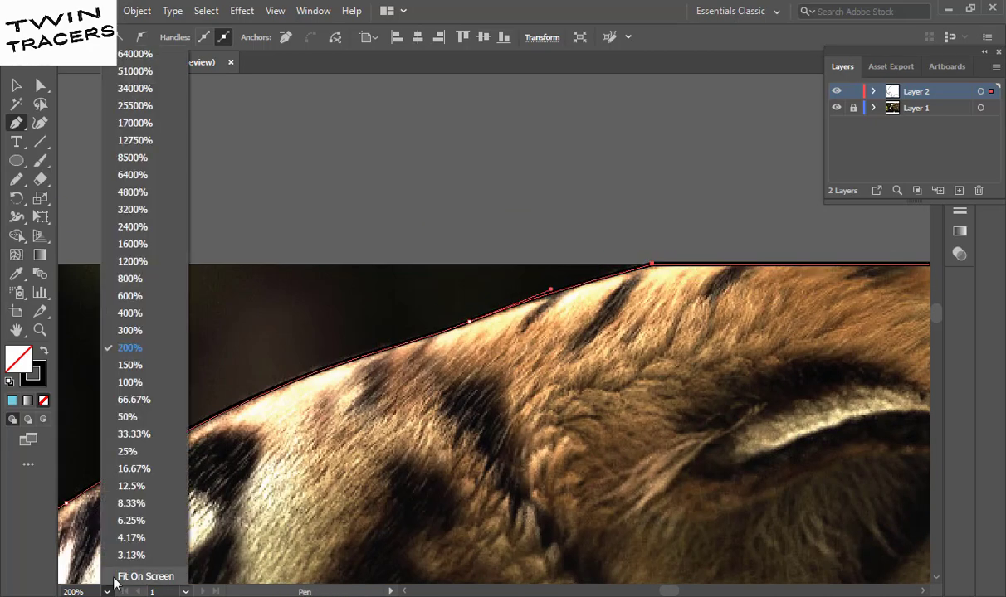
left_click(132, 572)
- Toggle Layer 1's tiger photo off and on twice to check the outline, then zoom toward the head
left_click(90, 286)
left_click(835, 108)
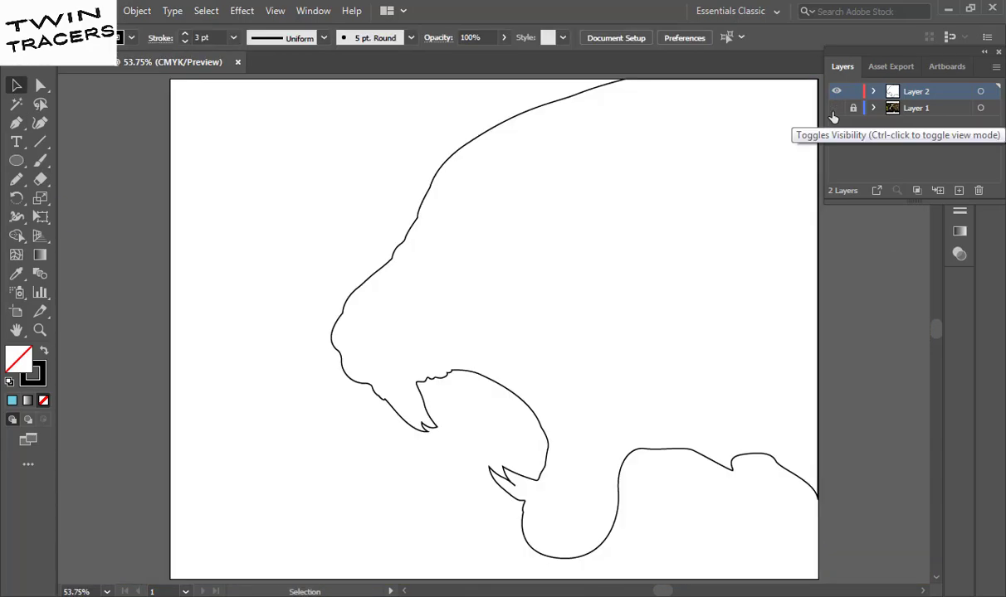
left_click(834, 113)
left_click(835, 109)
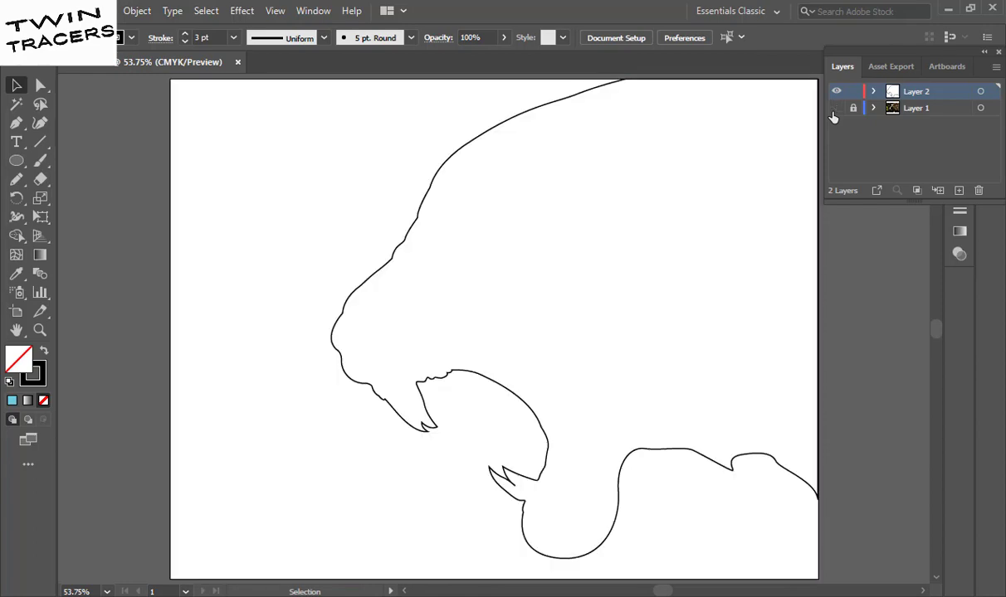
left_click(835, 110)
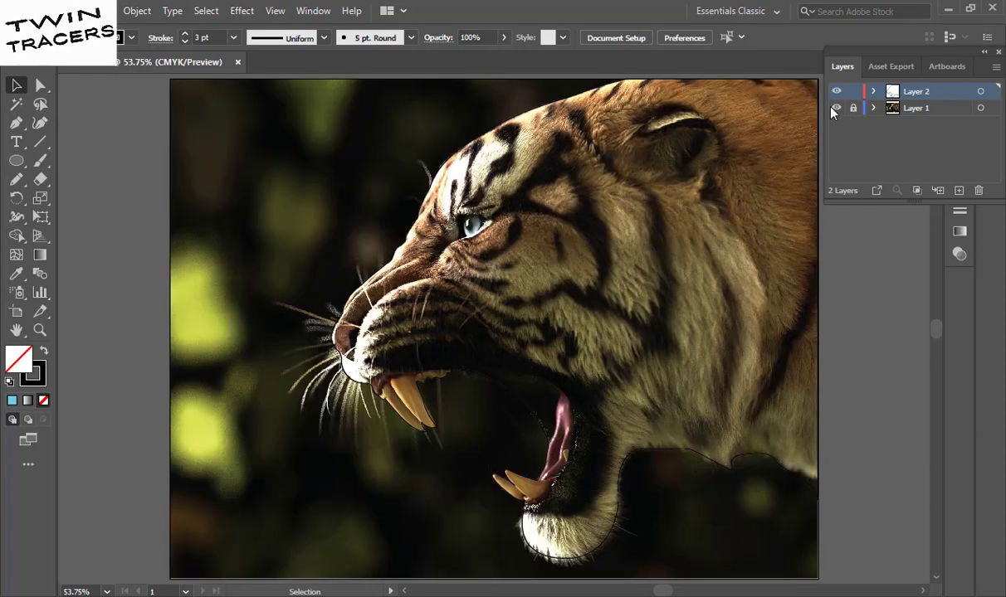
key("z")
left_click(434, 340)
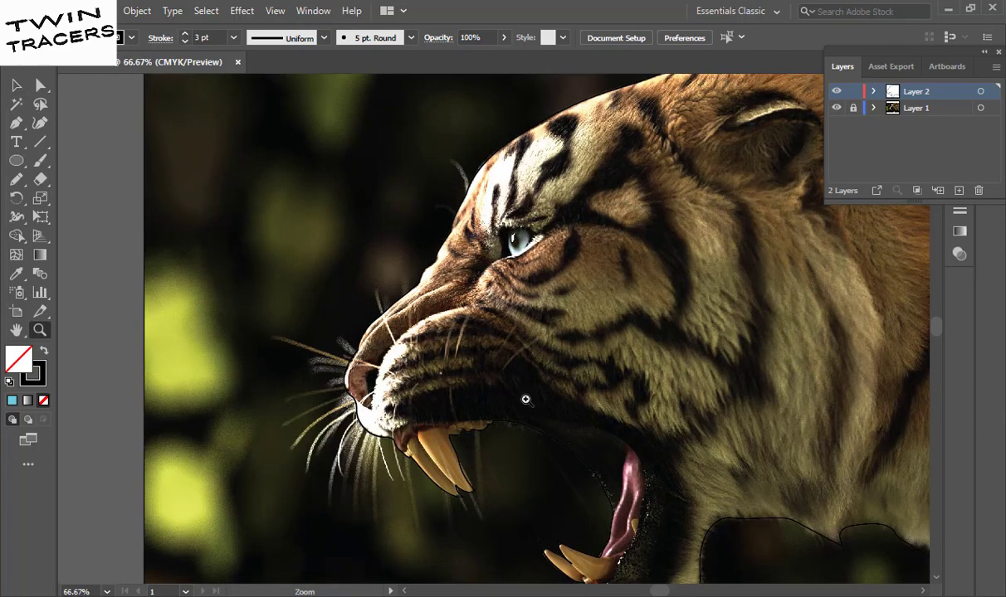
- Zoom in on the eye and trace a closed eyelid shape around both eyelids
left_click(433, 321)
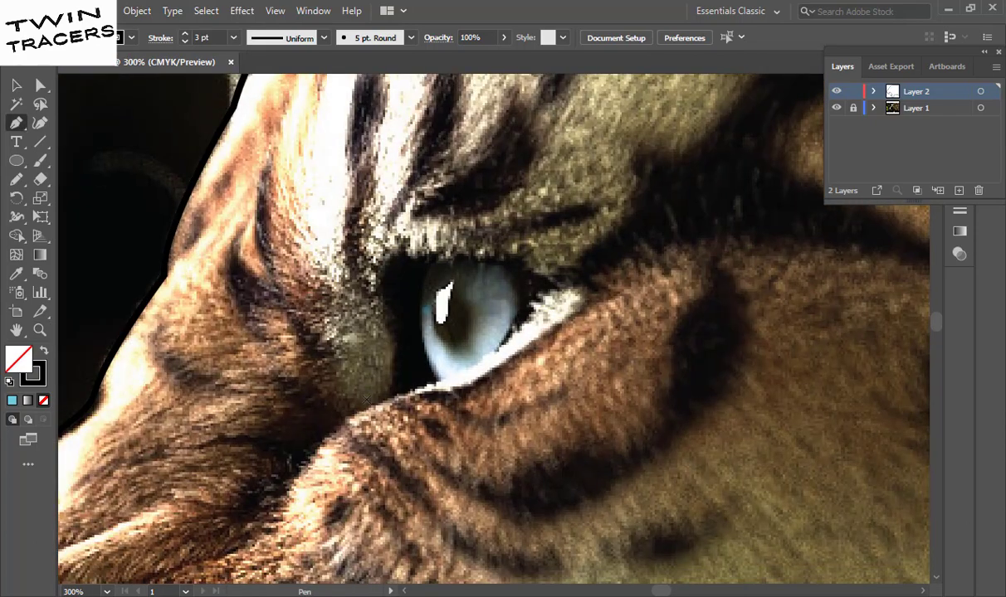
left_click(358, 413)
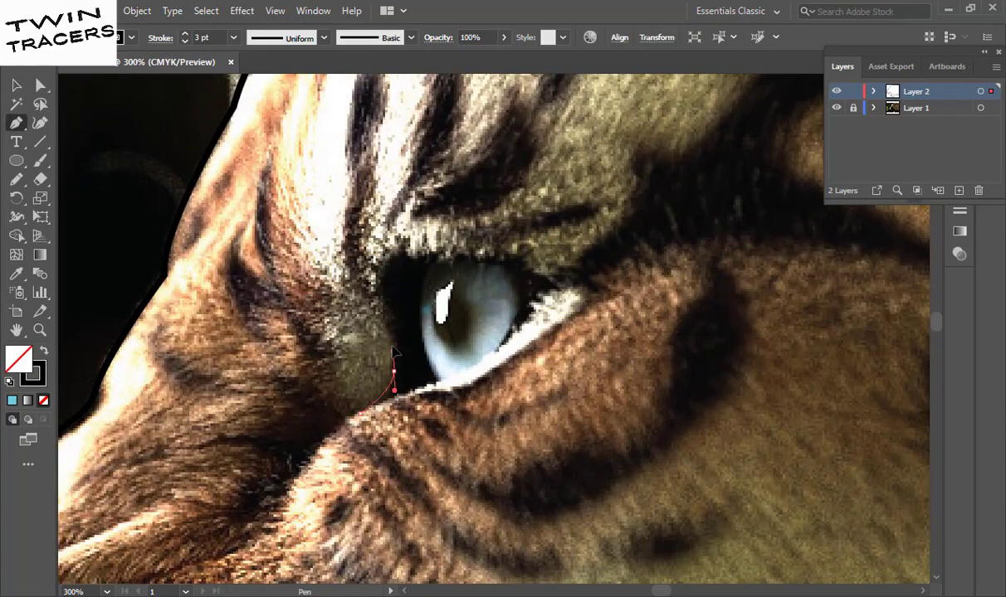
left_click_drag(393, 371, 390, 338)
left_click_drag(485, 255, 569, 274)
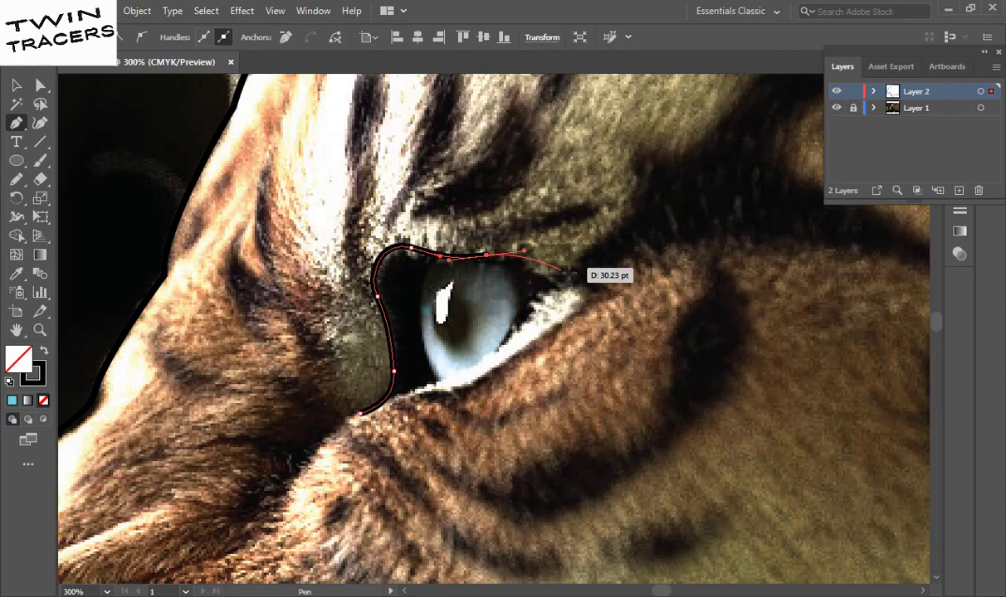
left_click(624, 285)
left_click_drag(516, 338, 479, 391)
left_click(360, 411)
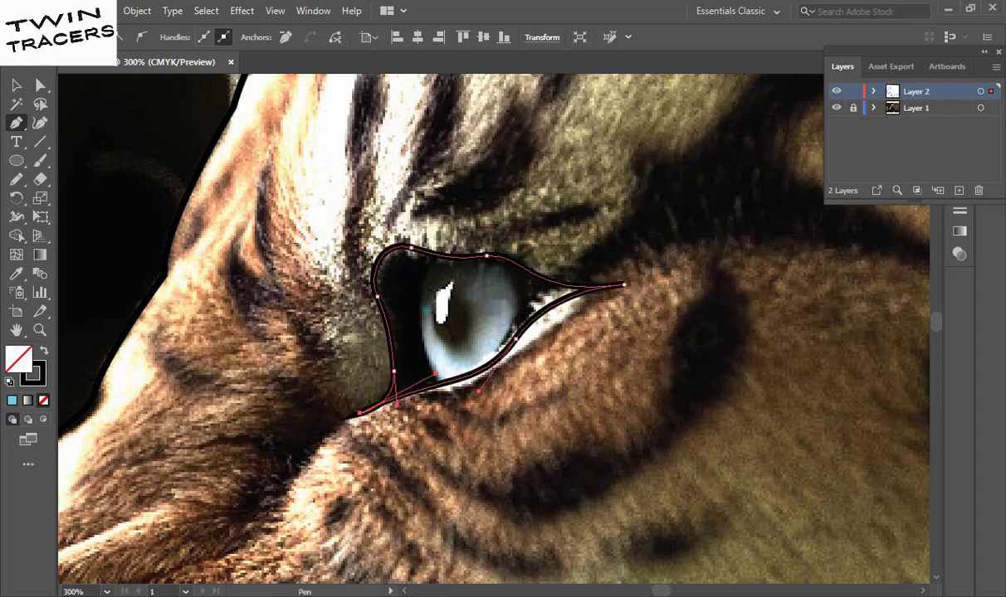
- Draw a closed iris shape inside the eye, then zoom out to the whole artboard
left_click(253, 417, "ctrl")
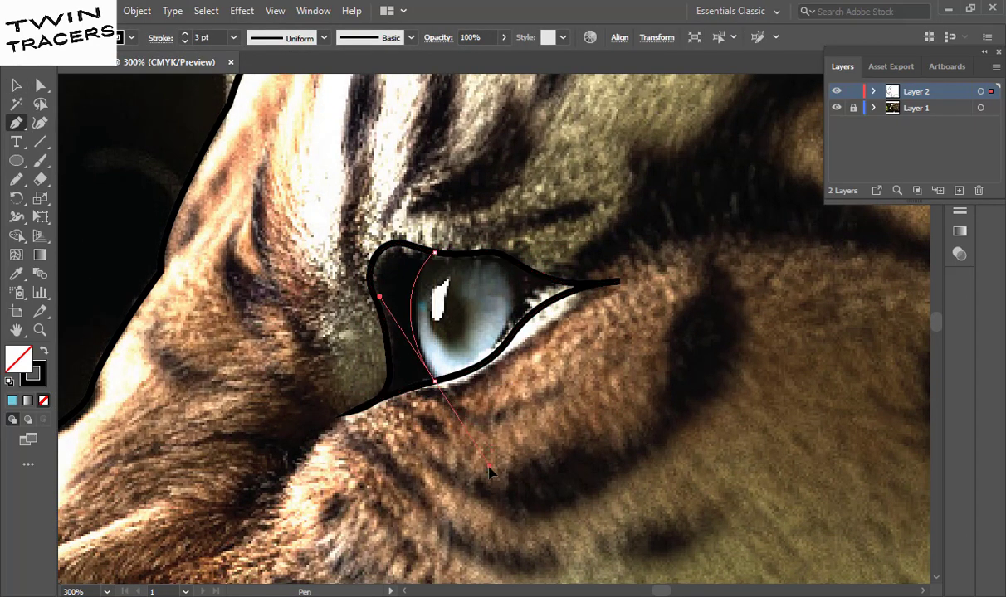
left_click_drag(490, 251, 573, 270)
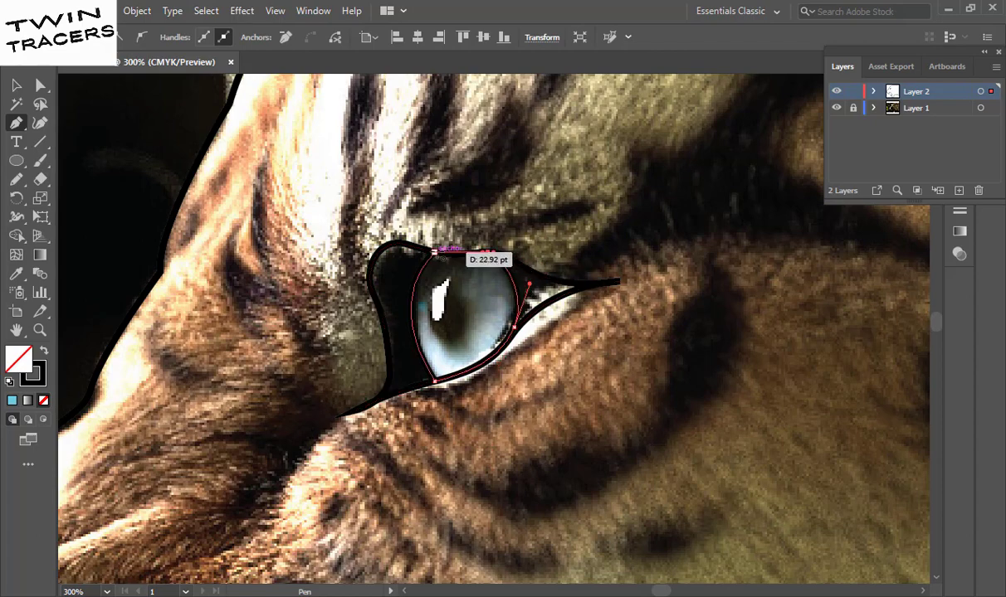
left_click(483, 251)
key("v")
key("ctrl+0")
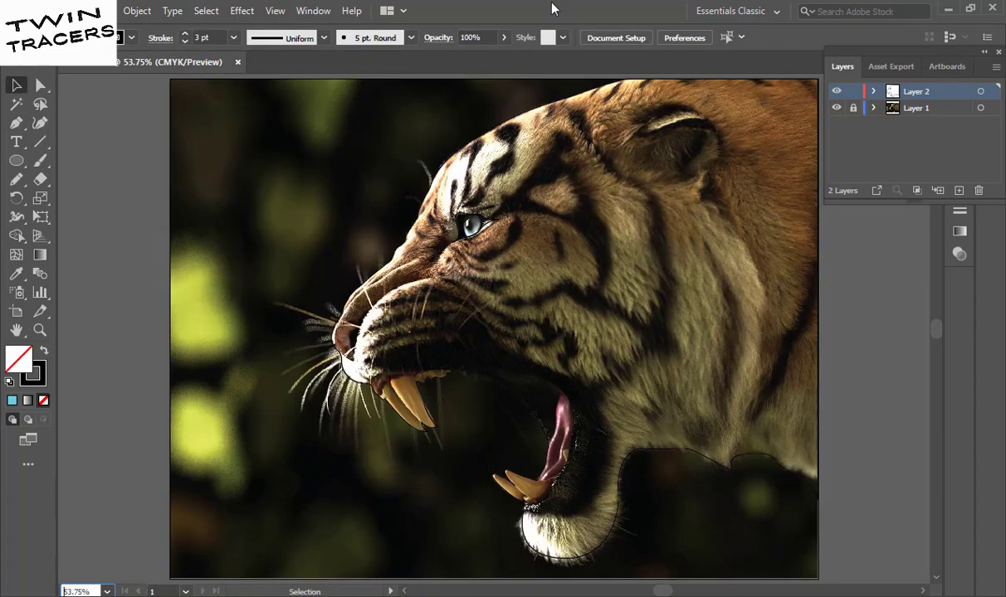
- Hide and reshow the tiger photo to check the tracing, then zoom in on the upper fang
left_click(836, 109)
left_click(836, 109)
key("z")
left_click(445, 411)
left_click(503, 305)
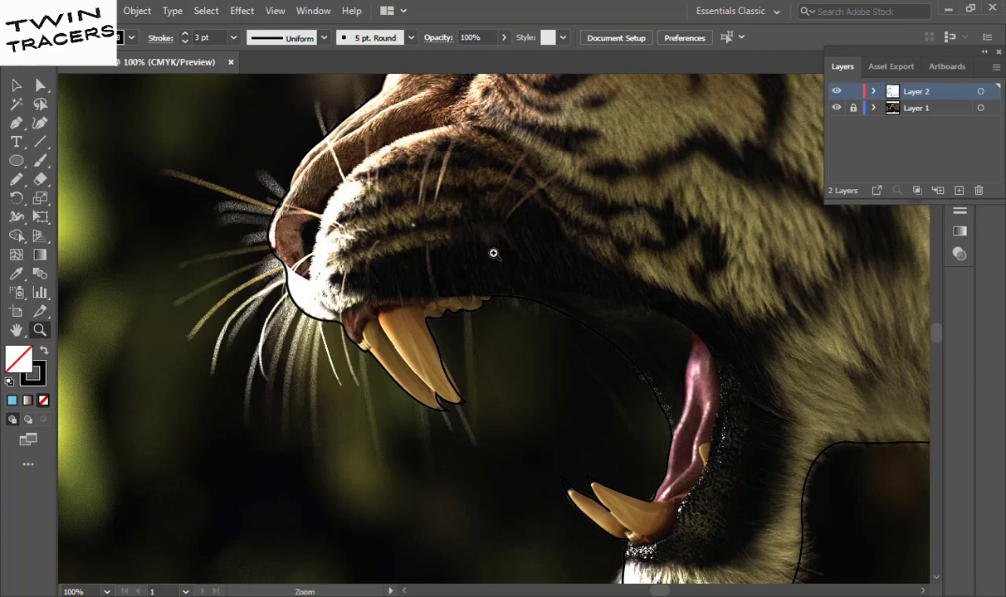
left_click(440, 273)
left_click(432, 348)
left_click(423, 353)
- Trace the top of the upper fang, curving down to meet the gum outline
key("p")
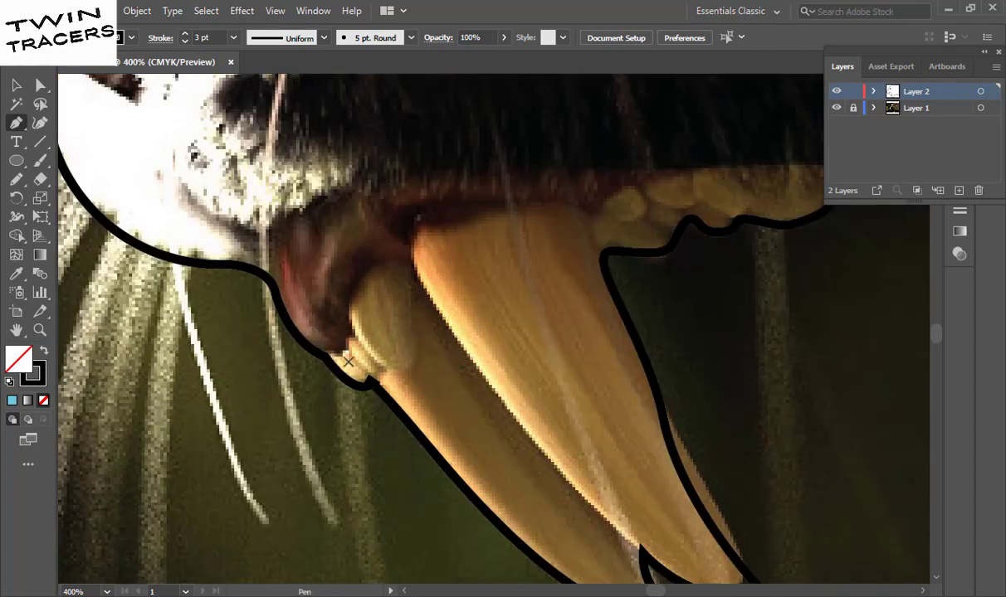
left_click_drag(330, 356, 338, 353)
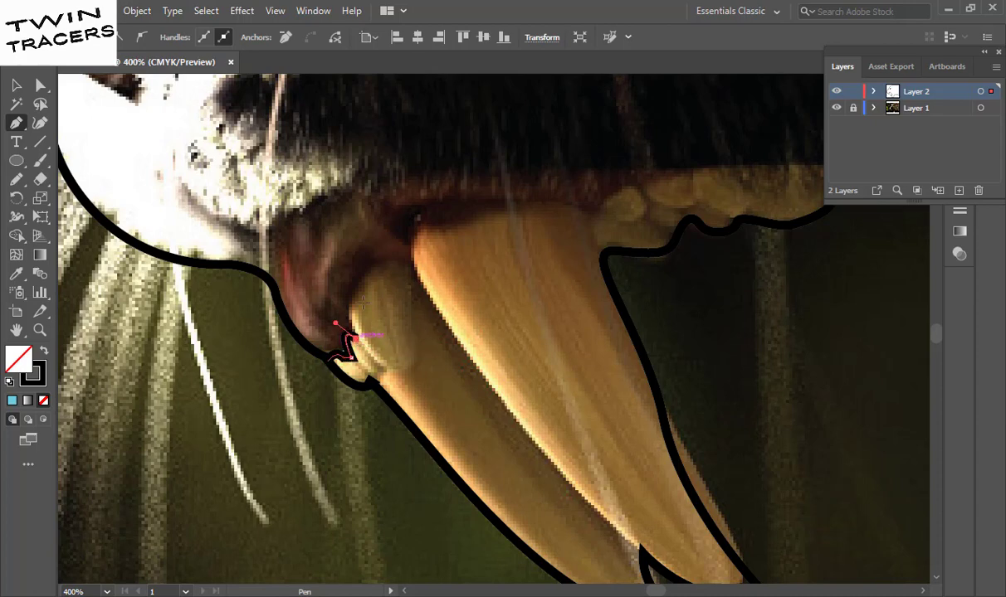
left_click(431, 221)
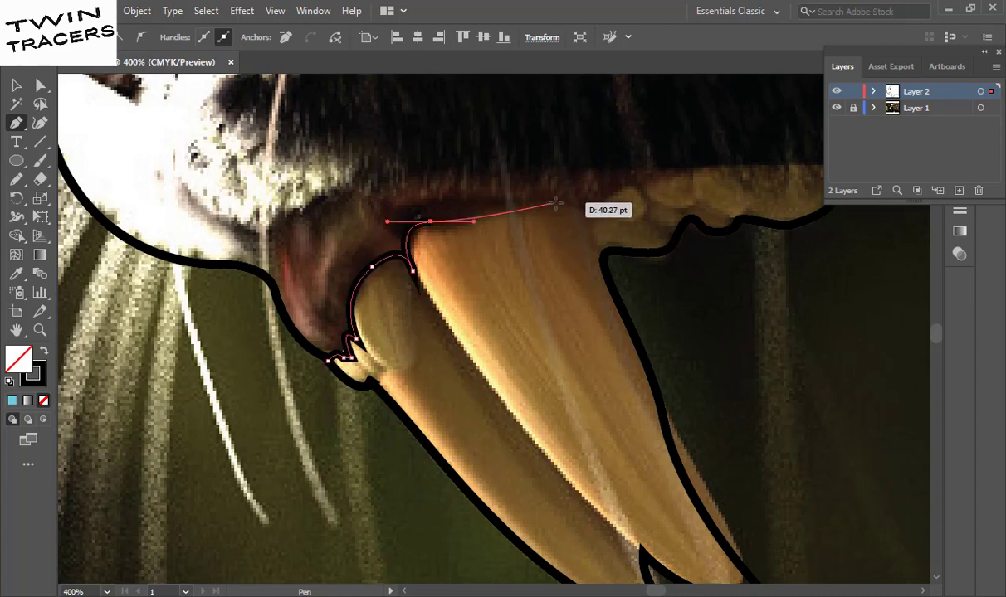
left_click(556, 204)
left_click(596, 207)
mouse_move(601, 245)
left_mouse_down()
mouse_move(619, 238)
mouse_move(623, 277)
left_mouse_up()
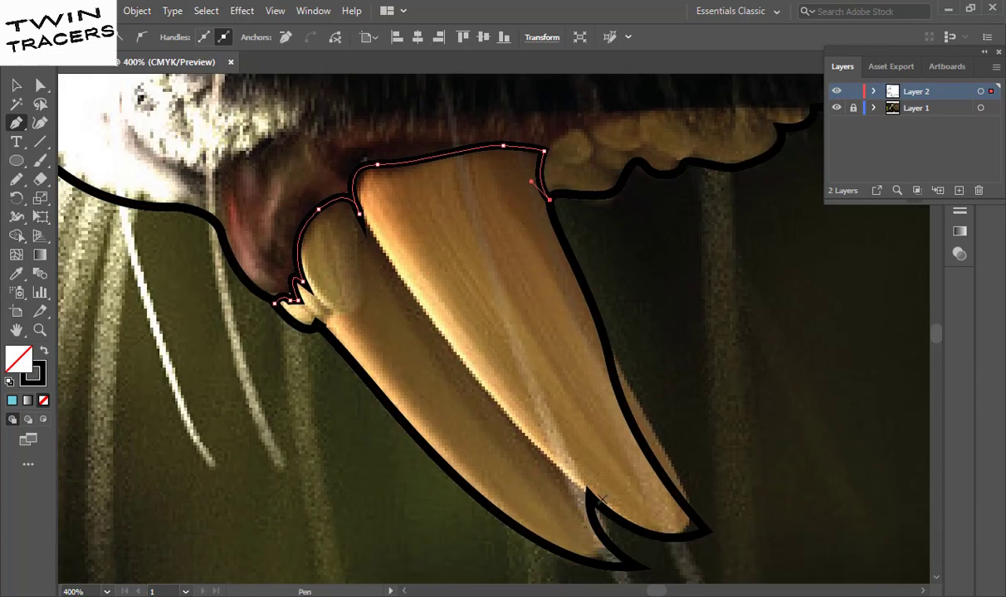
- Draw a line down the big fang's inner edge and give it a tapered width profile
left_click(586, 490)
left_click(432, 310)
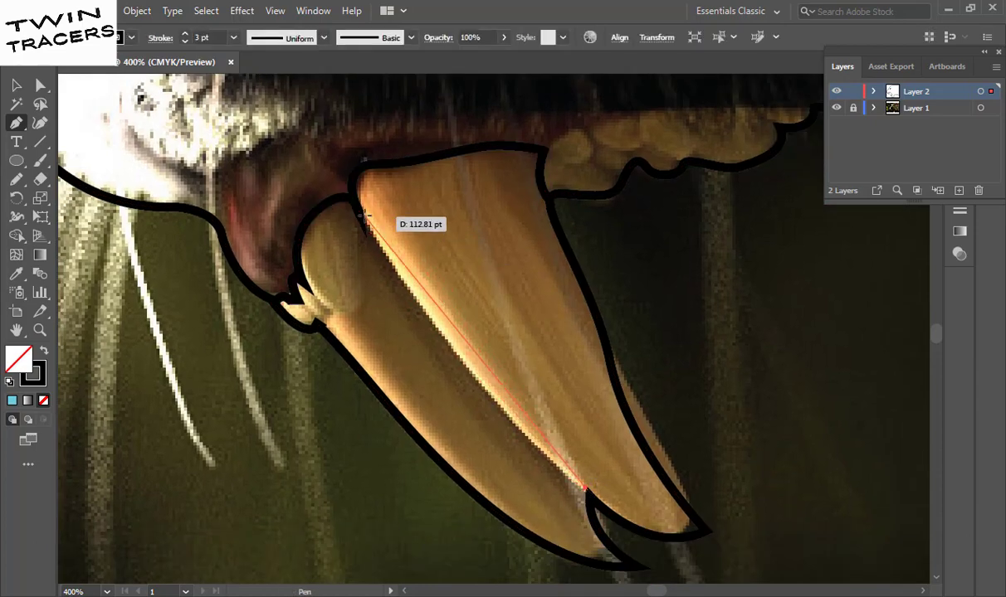
left_click(360, 214)
scroll(303, 270, "up", 5)
scroll(315, 273, "down", 5)
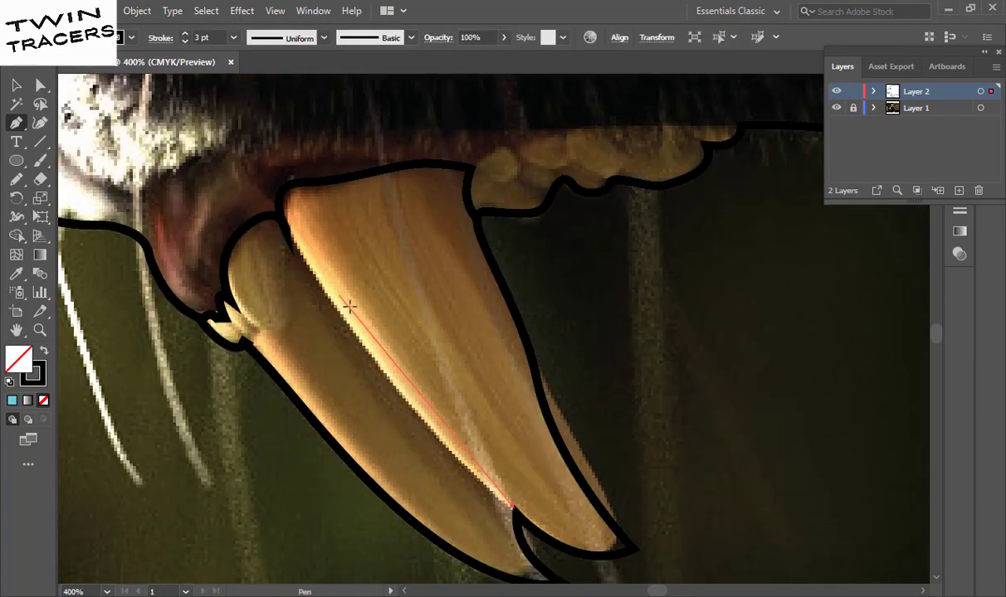
left_click(292, 245, "ctrl")
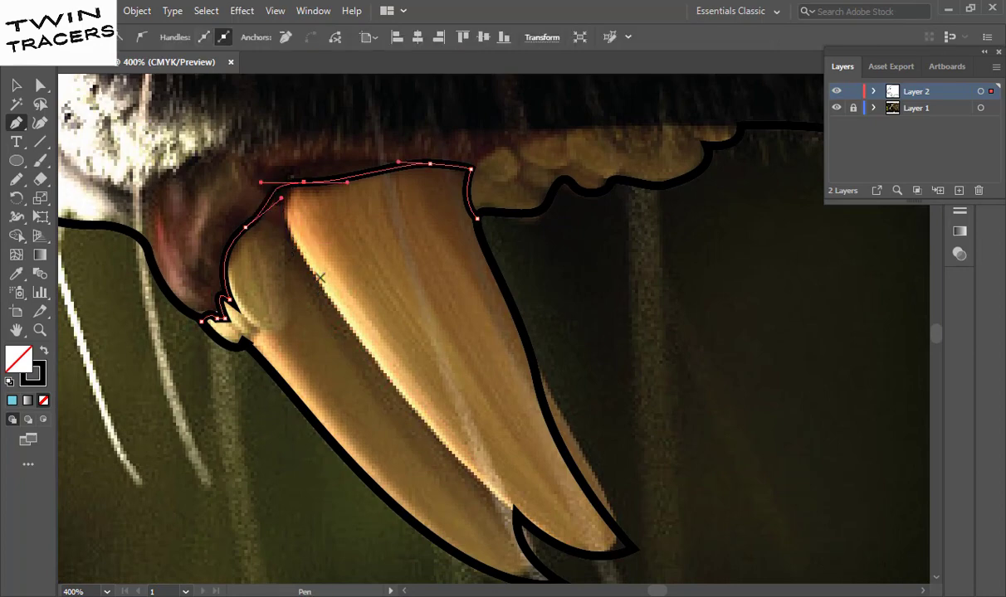
left_click(286, 232)
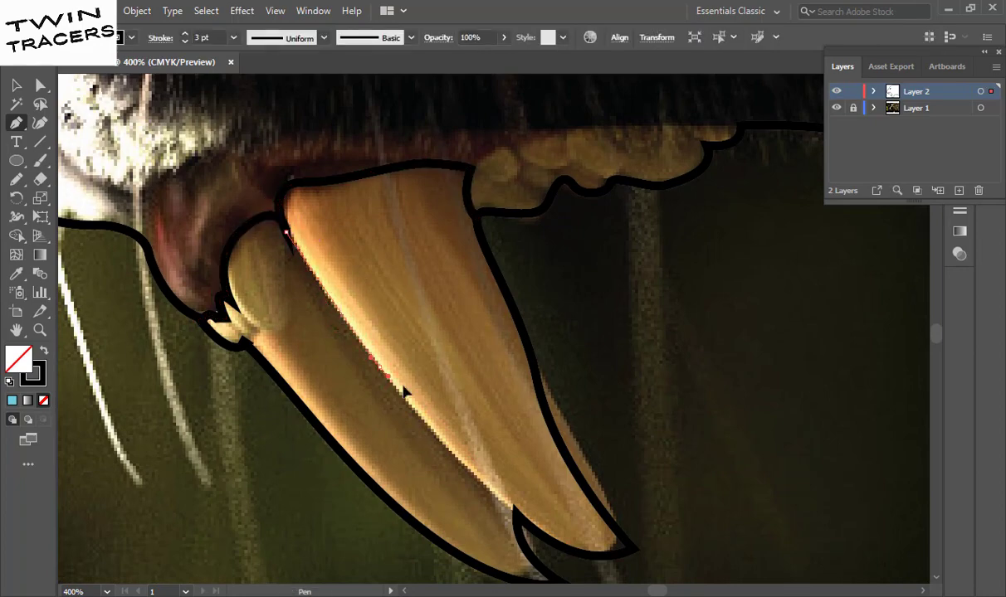
left_click_drag(379, 366, 405, 388)
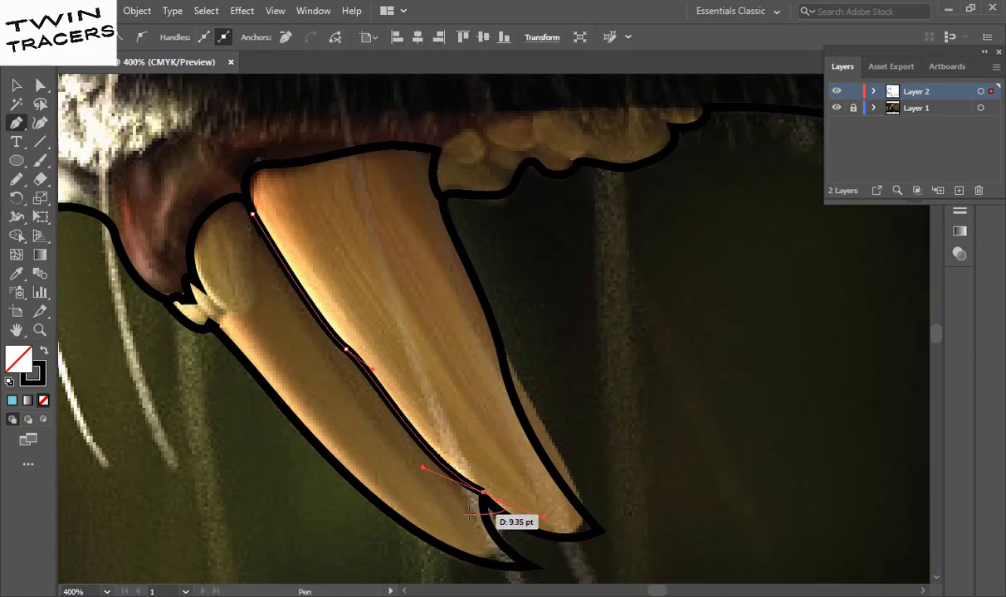
key("v")
left_click(419, 435)
left_click(324, 38)
left_click(274, 66)
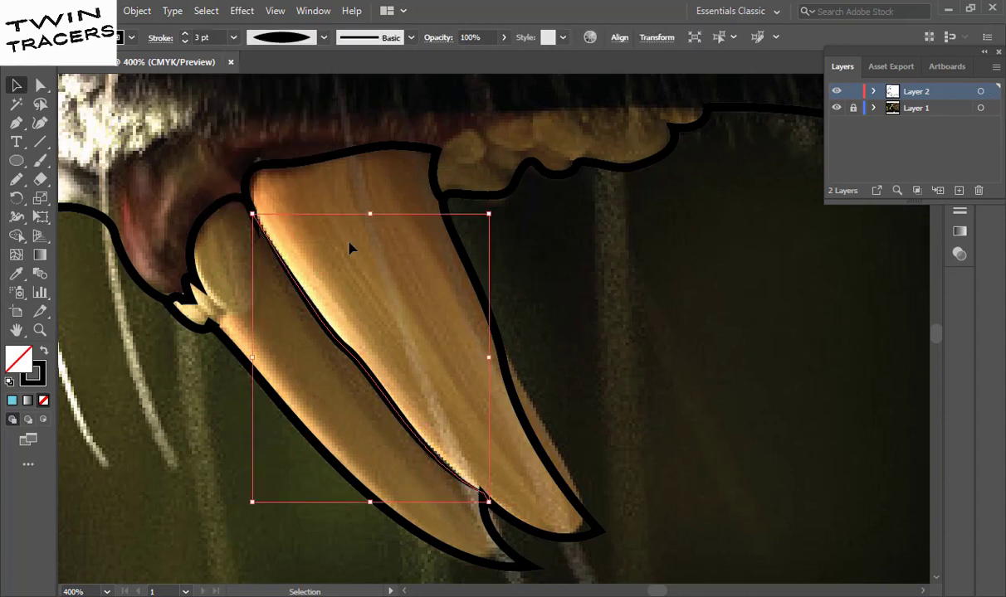
- Draw a small closed shape where tooth meets gum, styled with the black outline
key("p")
left_click_drag(353, 247, 213, 419)
left_click(348, 379)
left_click(370, 348)
left_click(381, 360)
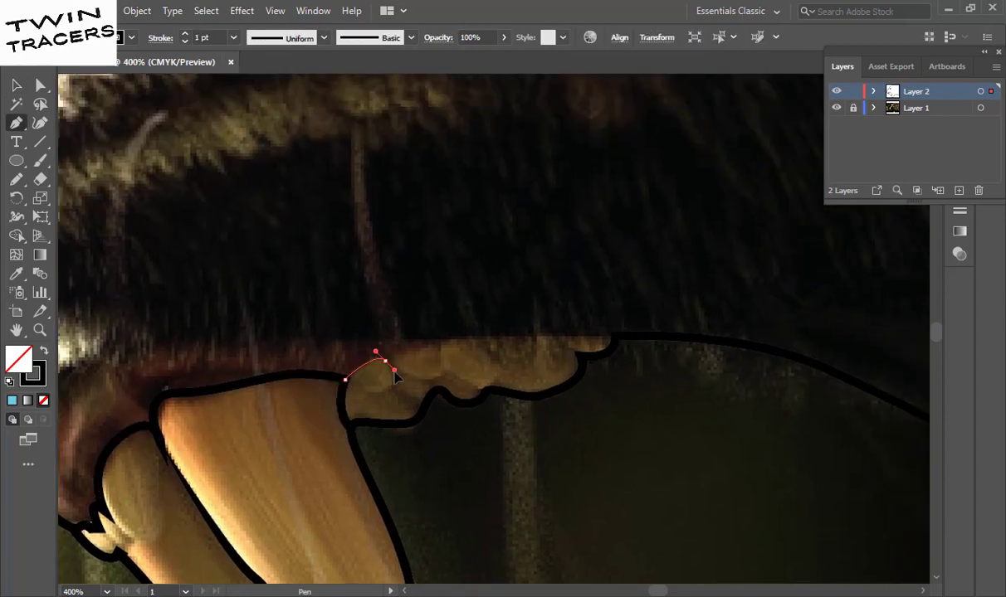
left_click(374, 392)
left_click(347, 379)
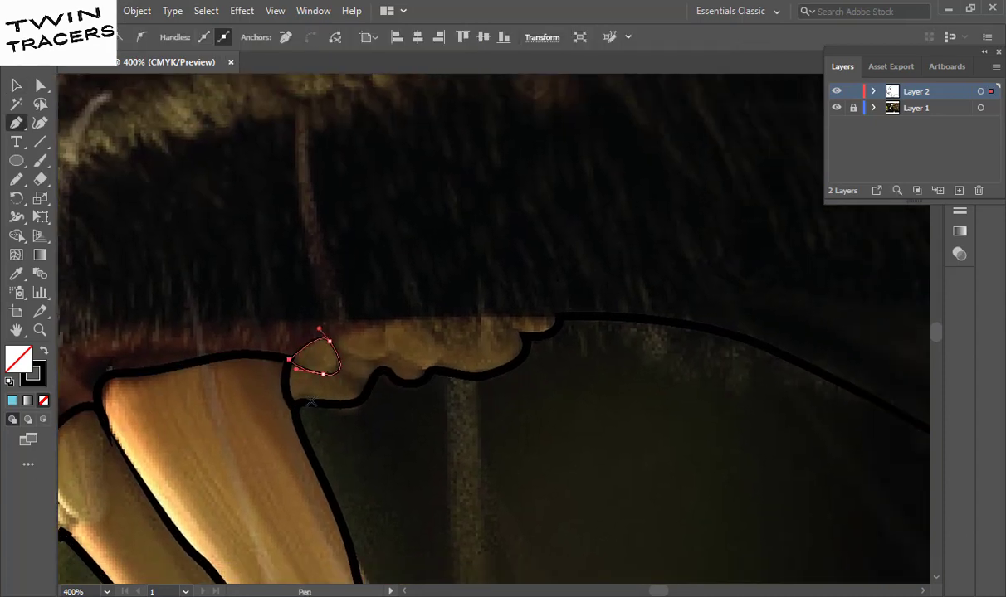
left_click(352, 397)
left_click(153, 384)
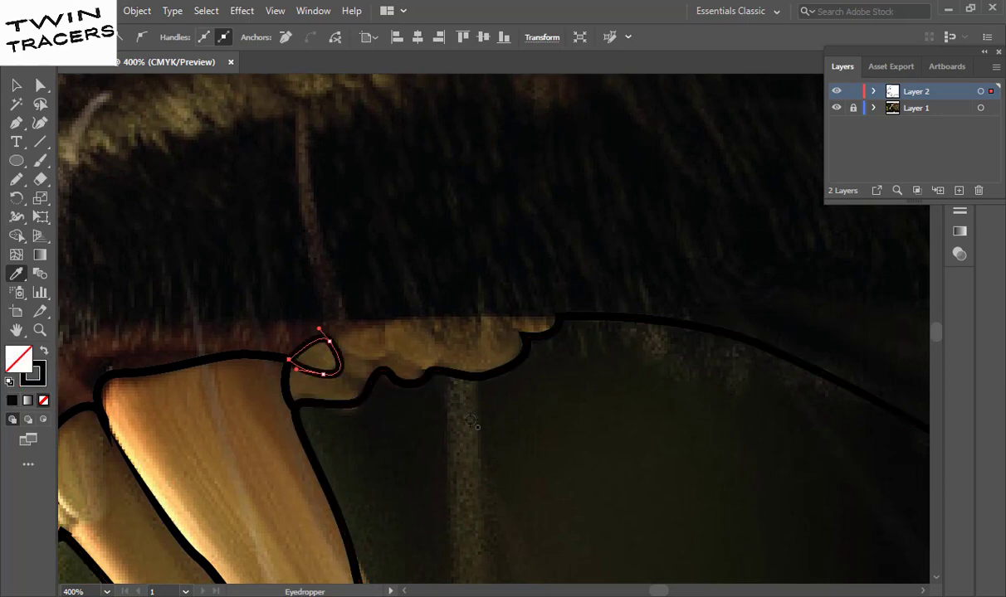
- Add a rounded gum bump and curved gum contour lines along the outline
key("p")
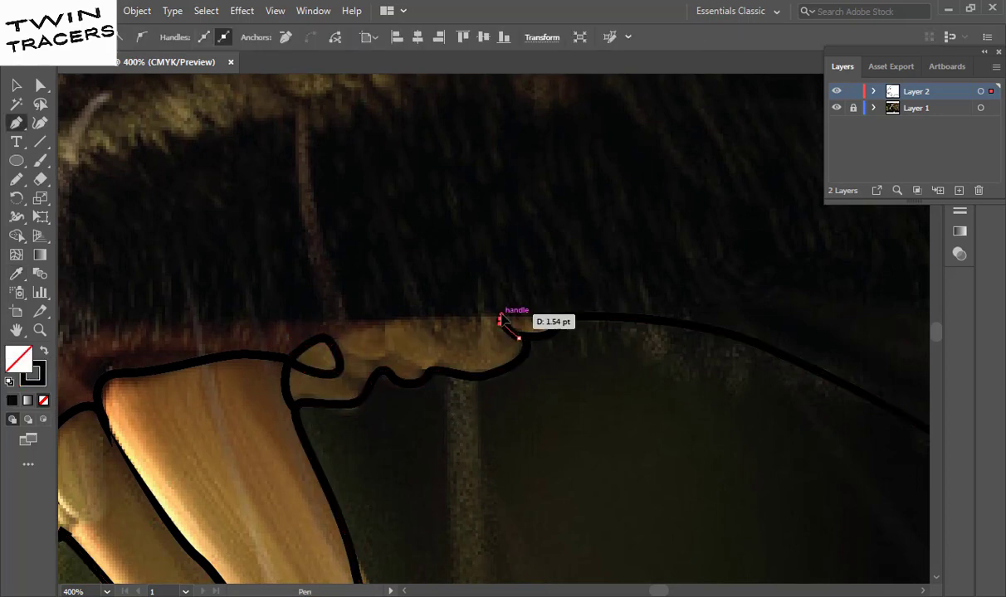
left_click_drag(559, 316, 550, 315)
left_click(502, 315)
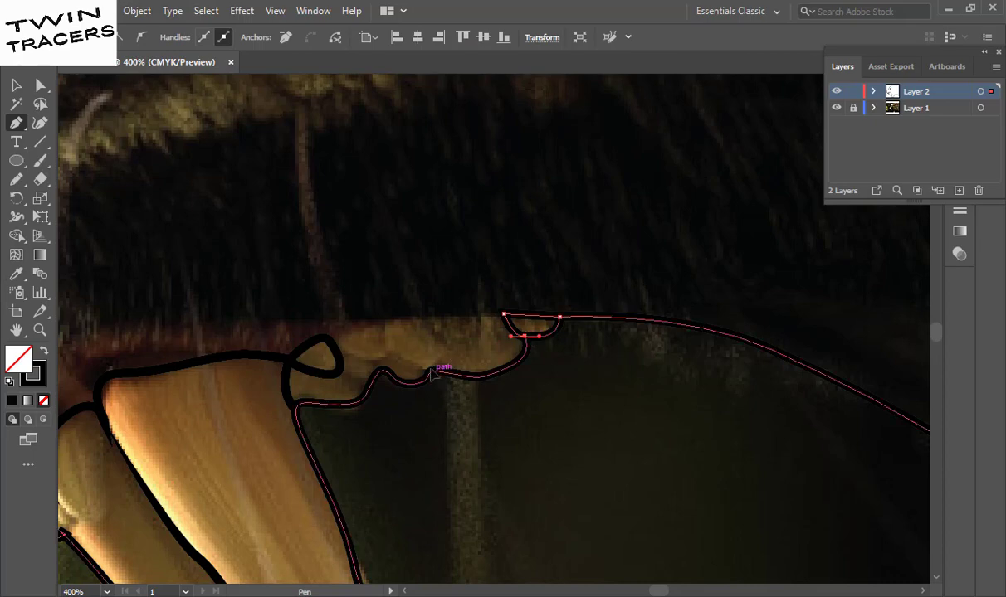
left_click(401, 357)
left_click(375, 363)
mouse_move(365, 375)
left_mouse_down()
mouse_move(384, 370)
mouse_move(357, 357)
mouse_move(387, 333)
left_mouse_up()
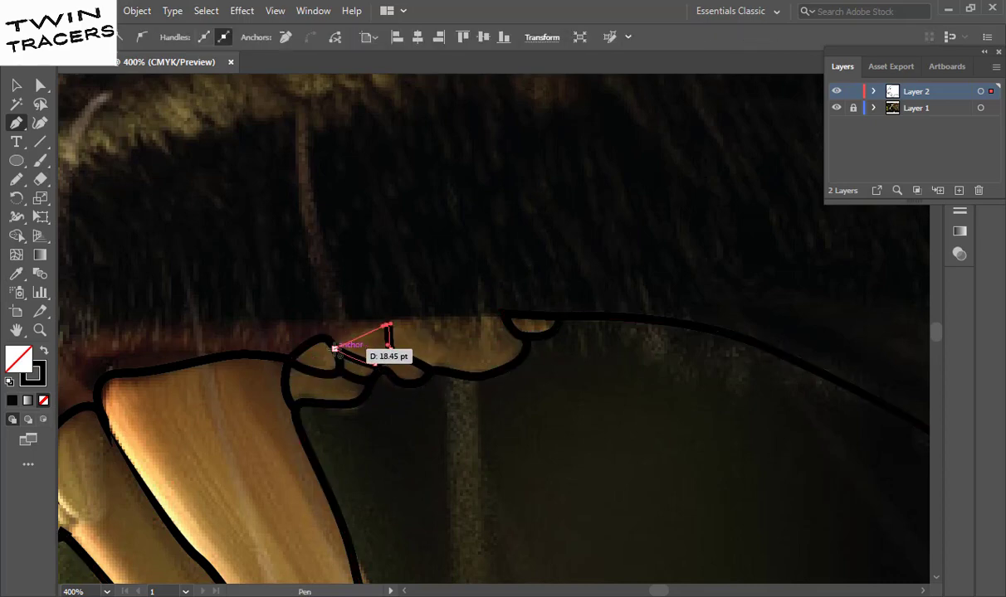
key("p")
left_click(466, 336)
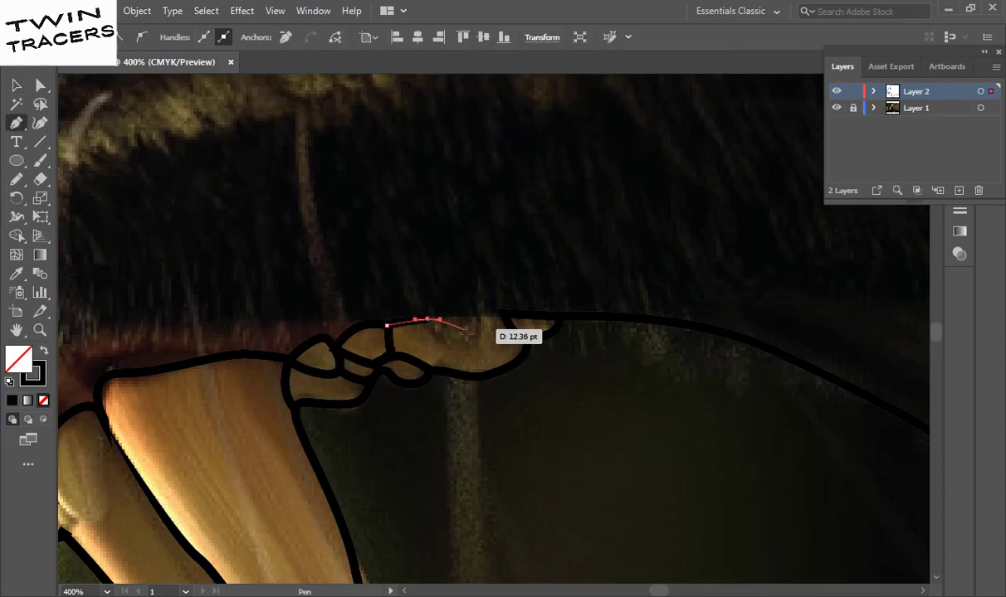
left_click_drag(499, 313, 544, 317)
left_click_drag(455, 279, 489, 271)
left_click(354, 287, "ctrl+alt")
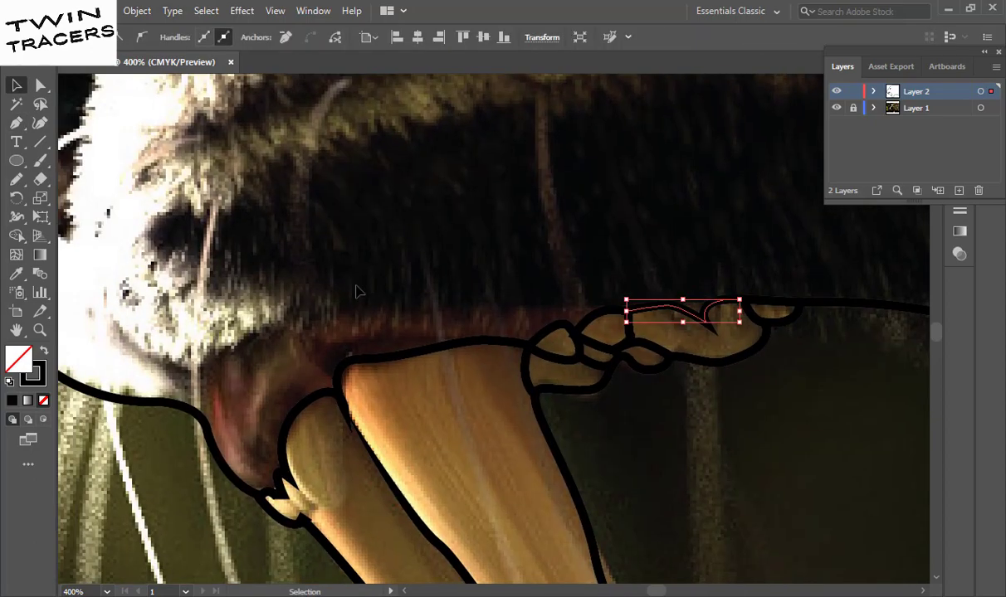
left_click(532, 370, "ctrl+alt")
left_click(599, 380, "ctrl+alt")
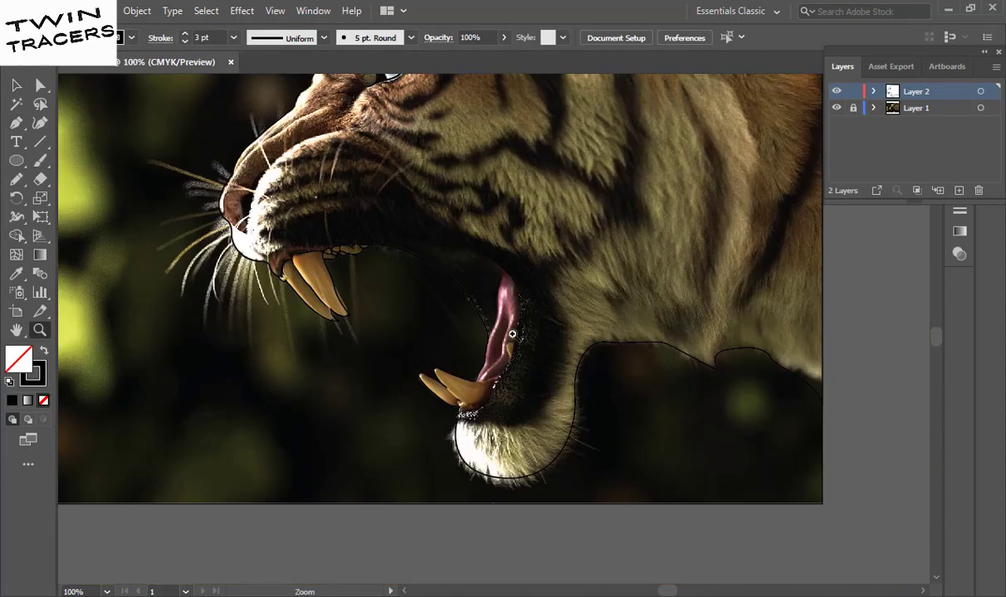
- Zoom in on the lower fangs and trace a closed outline around the lower fang
left_click(512, 333)
left_click(471, 336)
left_click(460, 415)
key("p")
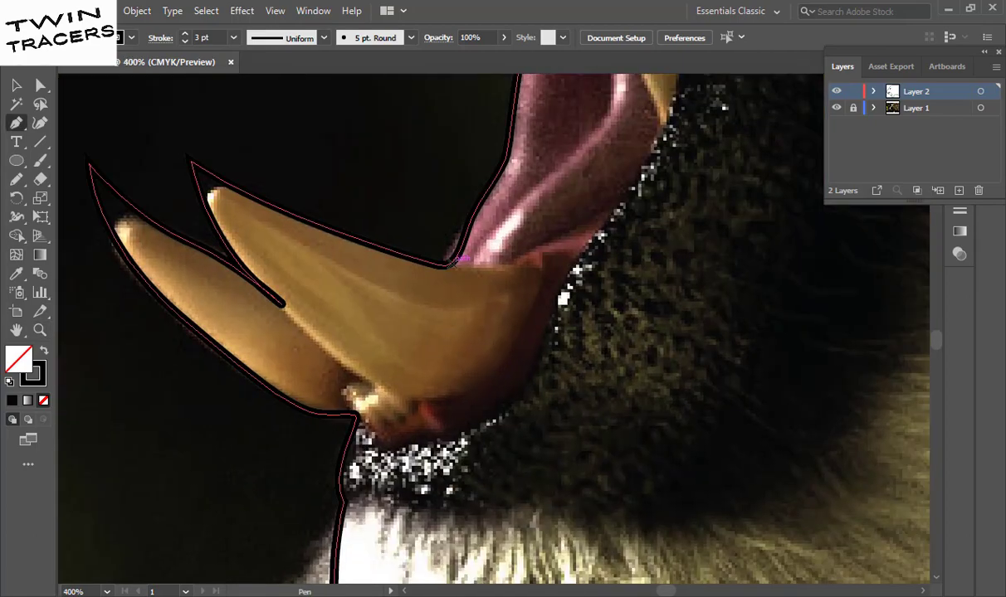
left_click_drag(450, 263, 541, 262)
mouse_move(365, 390)
left_mouse_down()
mouse_move(328, 370)
mouse_move(290, 325)
left_mouse_up()
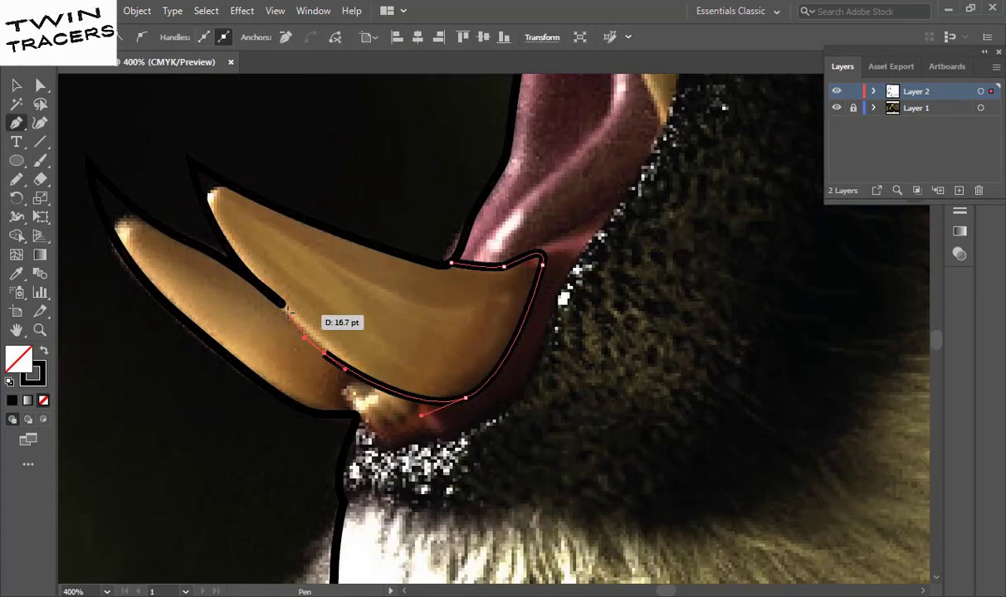
left_click(282, 305)
key("v")
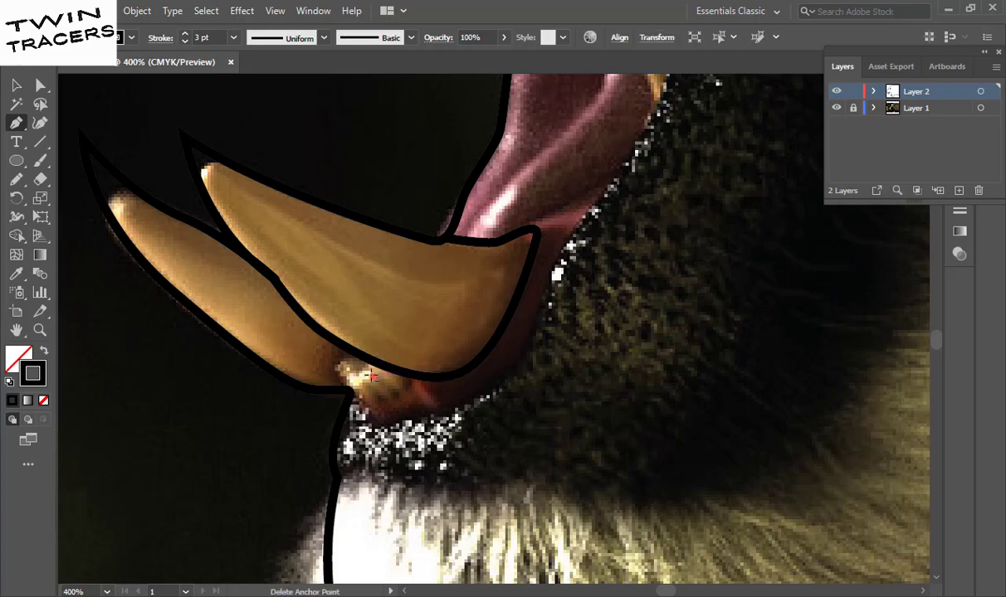
- Trace the small tooth at the lower fang's base with freehand strokes
key("z")
left_click(324, 398)
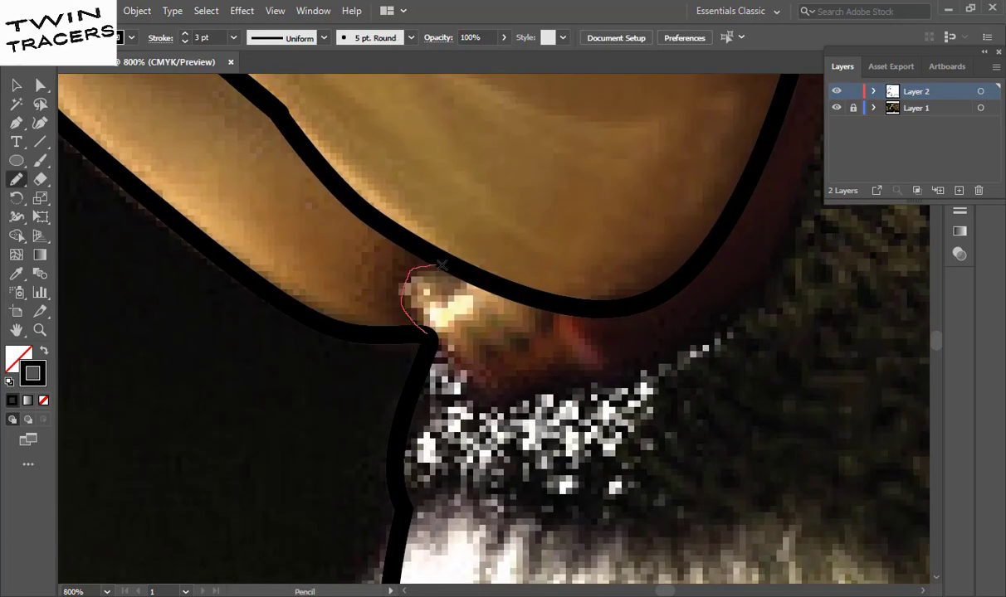
left_click_drag(441, 266, 445, 265)
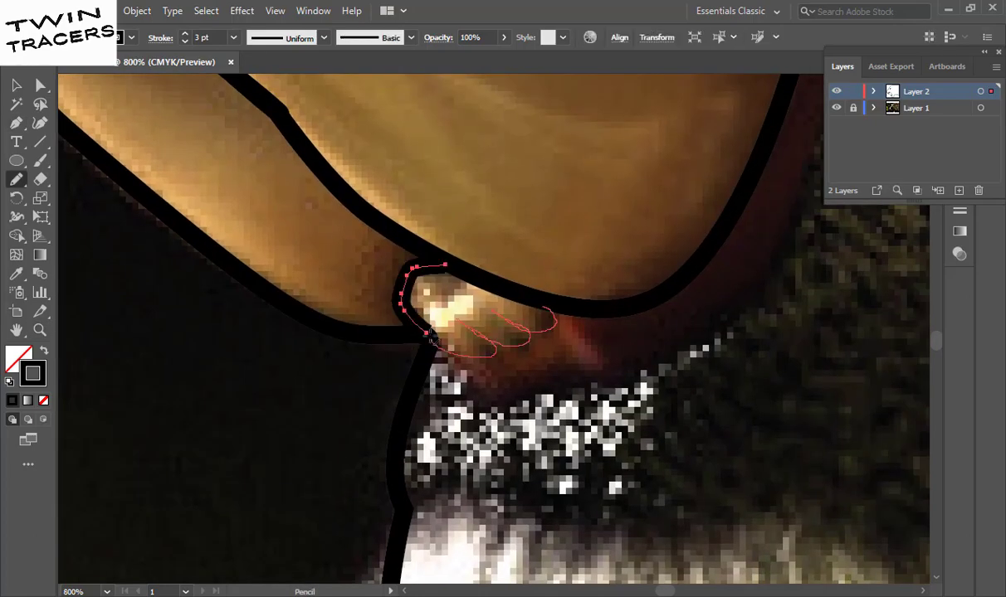
key("v")
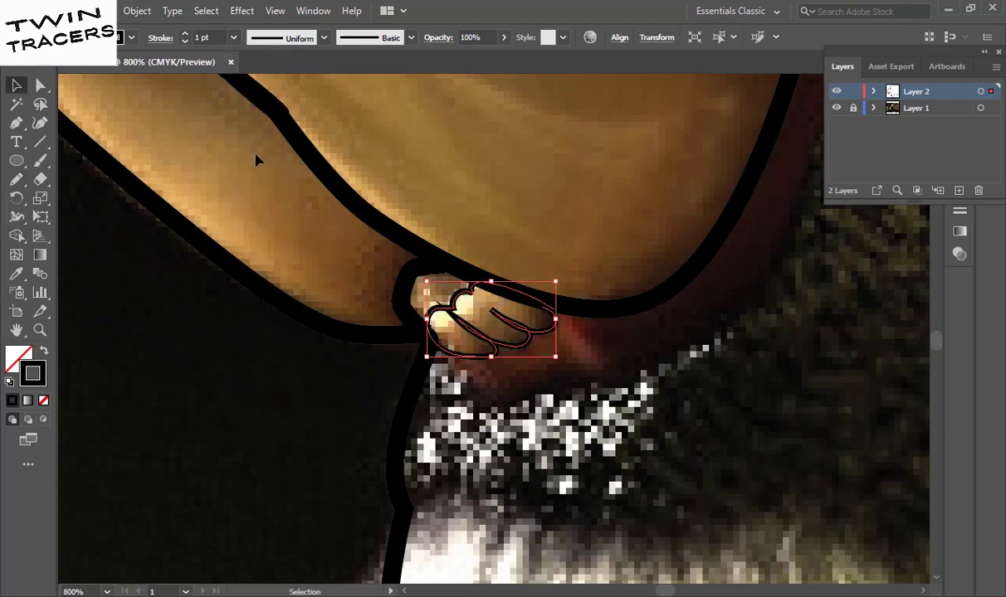
left_click(262, 165)
- Start the tongue-edge outline with curved Pen segments along the tongue
key("ctrl+minus")
mouse_move(562, 348)
left_mouse_down()
mouse_move(454, 449)
mouse_move(494, 439)
left_mouse_up()
left_click(250, 457)
left_click(282, 496)
left_click_drag(525, 340, 534, 284)
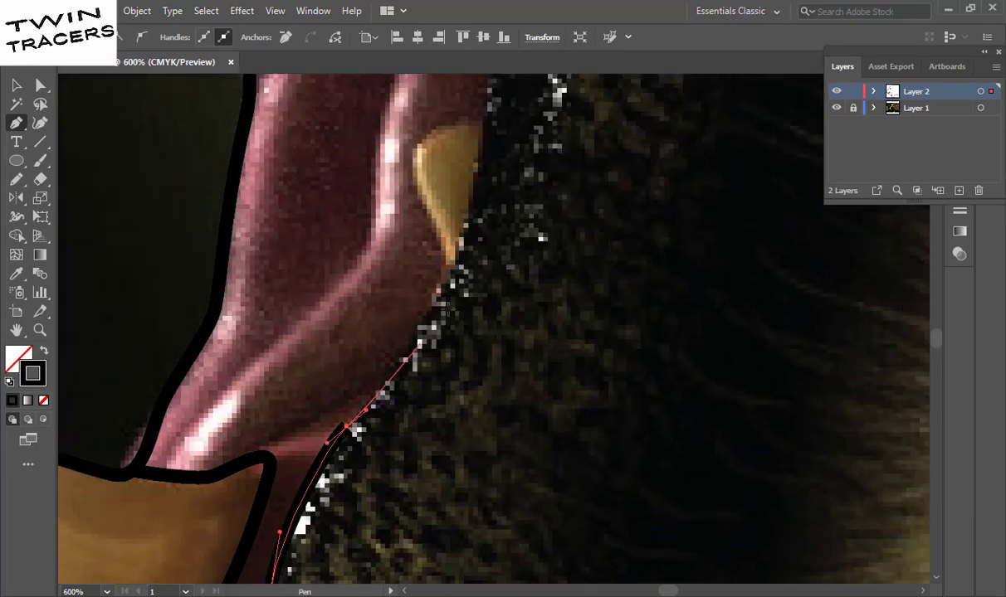
mouse_move(595, 191)
left_mouse_down()
mouse_move(398, 415)
mouse_move(393, 281)
mouse_move(472, 394)
left_mouse_up()
- Continue the tongue outline past the tip and complete it
left_click(445, 197)
left_click_drag(448, 199, 526, 394)
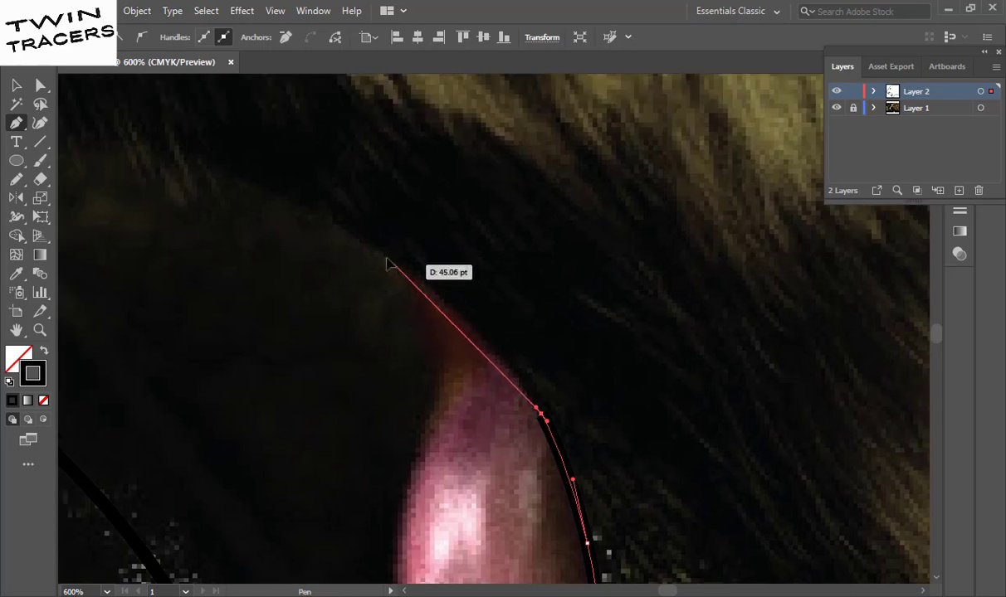
left_click_drag(393, 263, 315, 228)
left_click(404, 485)
scroll(407, 464, "down", 5)
scroll(398, 431, "down", 3)
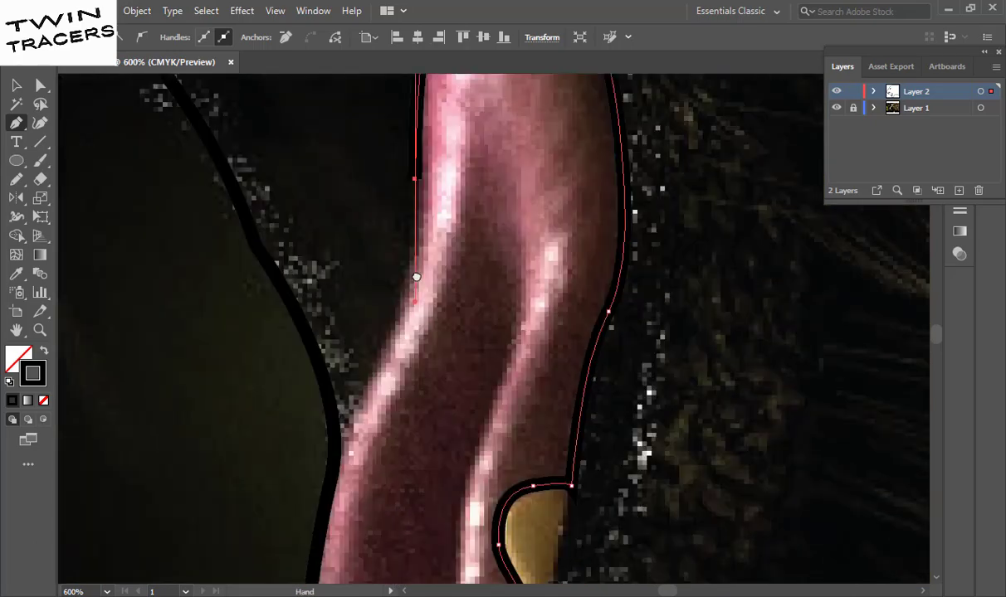
scroll(357, 398, "down", 1)
left_click(359, 383)
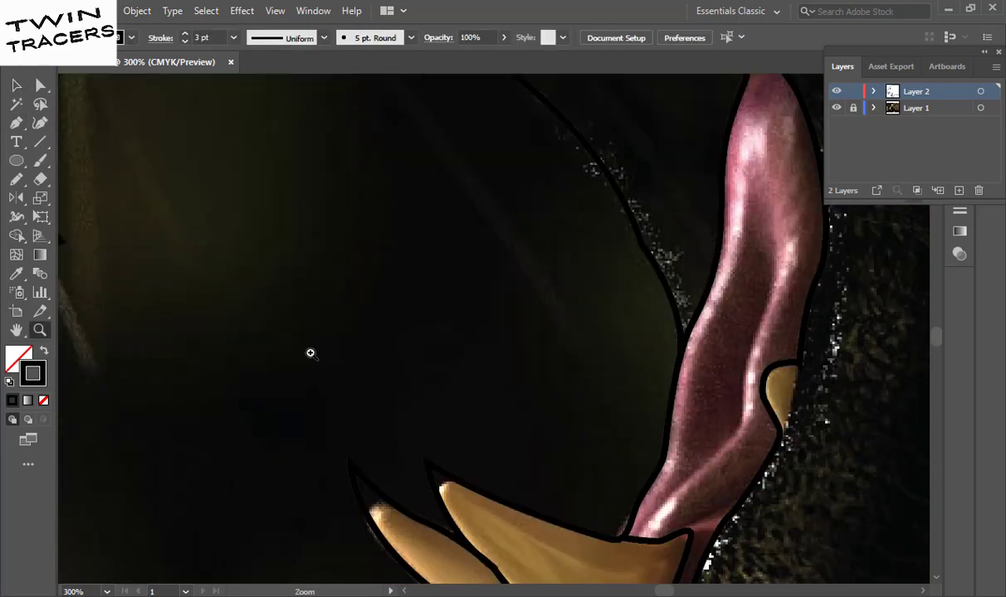
- Check the lines against the photo, then extend the tongue outline near the small chin teeth
left_click(311, 353, "alt")
left_click(535, 376, "alt")
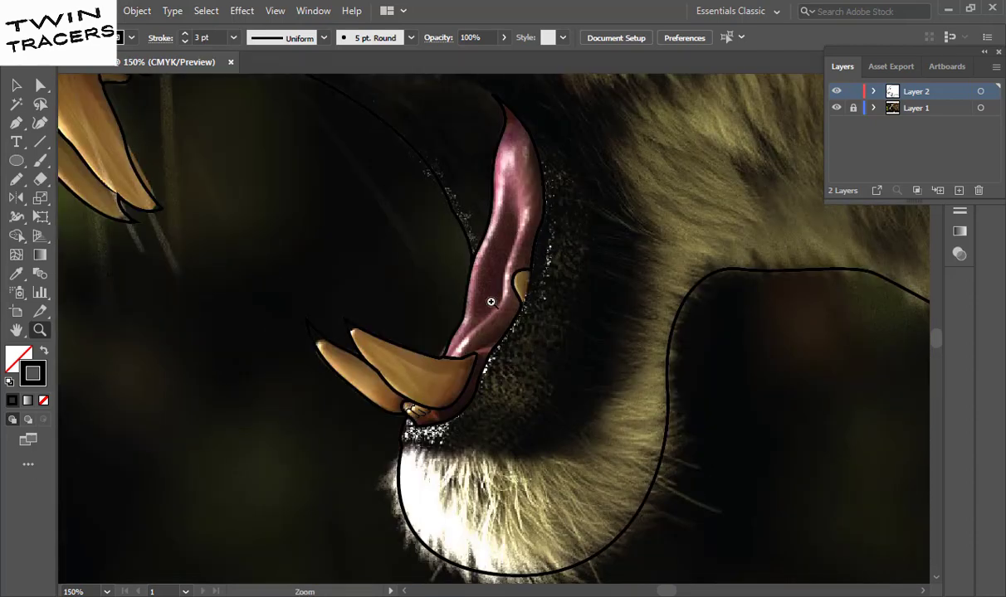
left_click(837, 108)
mouse_move(583, 144)
left_mouse_down()
mouse_move(392, 334)
mouse_move(474, 417)
mouse_move(558, 355)
left_mouse_up()
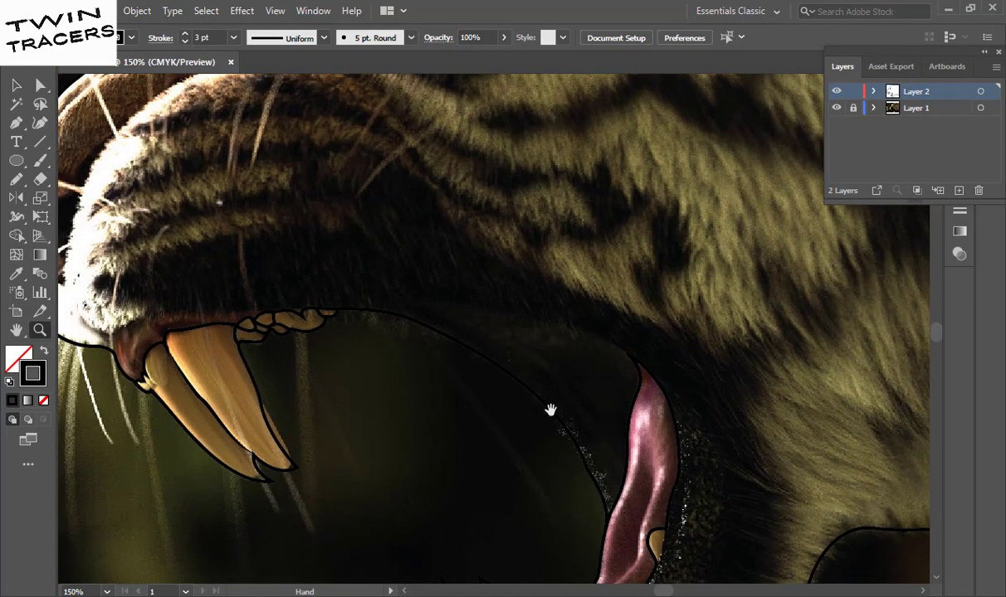
left_click_drag(552, 411, 507, 264)
left_click(490, 399)
left_click_drag(490, 399, 428, 366)
key("p")
left_click(411, 339)
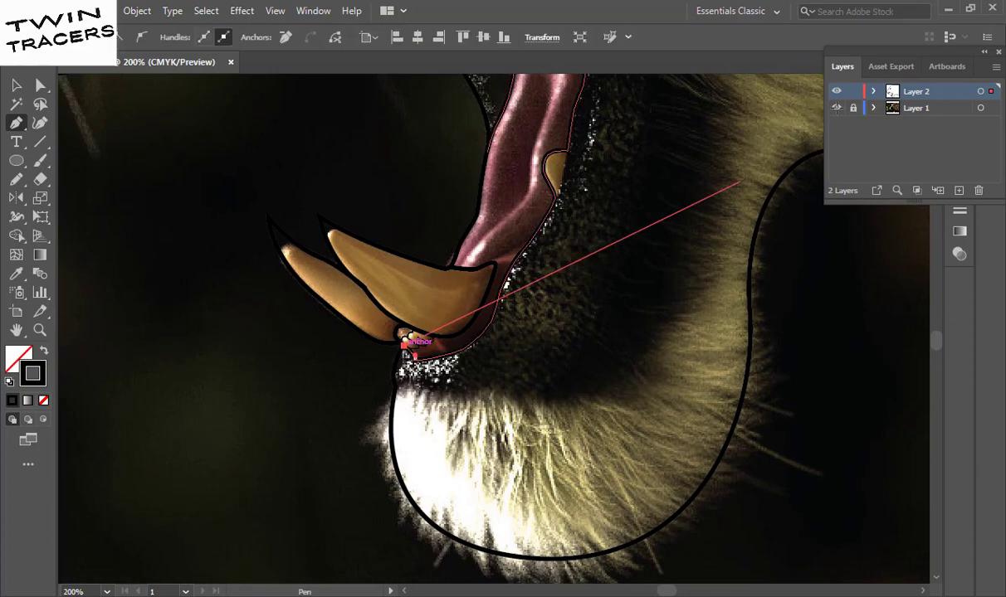
left_click(388, 371)
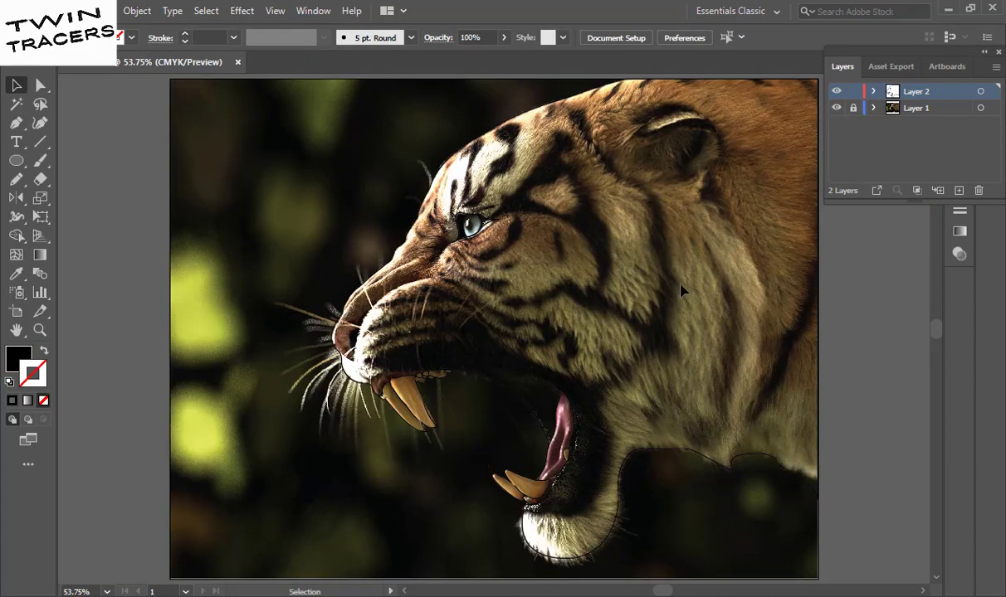
- Trace the long stripe on the upper head and fill it solid black
key("ctrl+plus")
key("ctrl+plus")
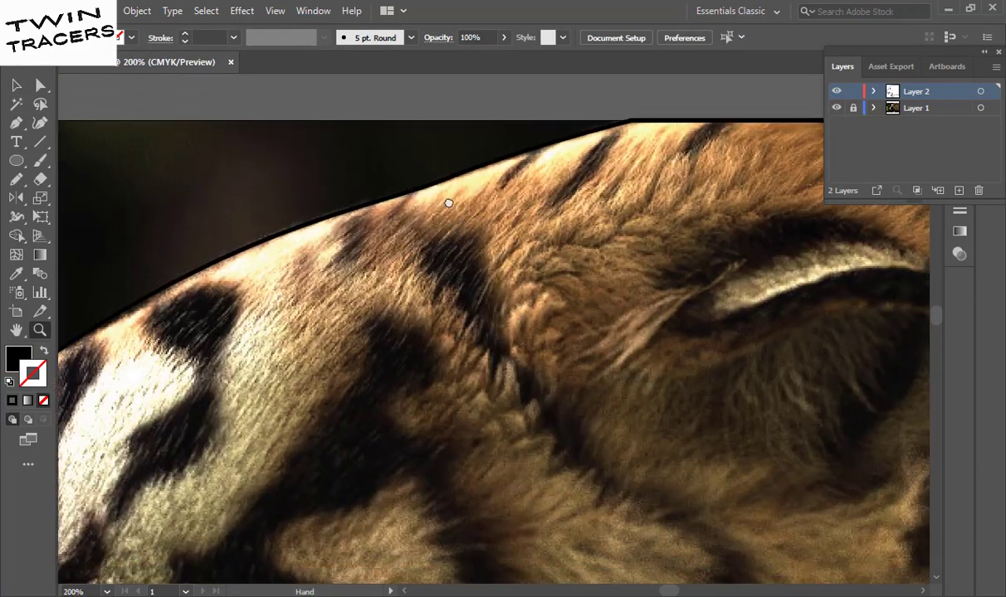
key("n")
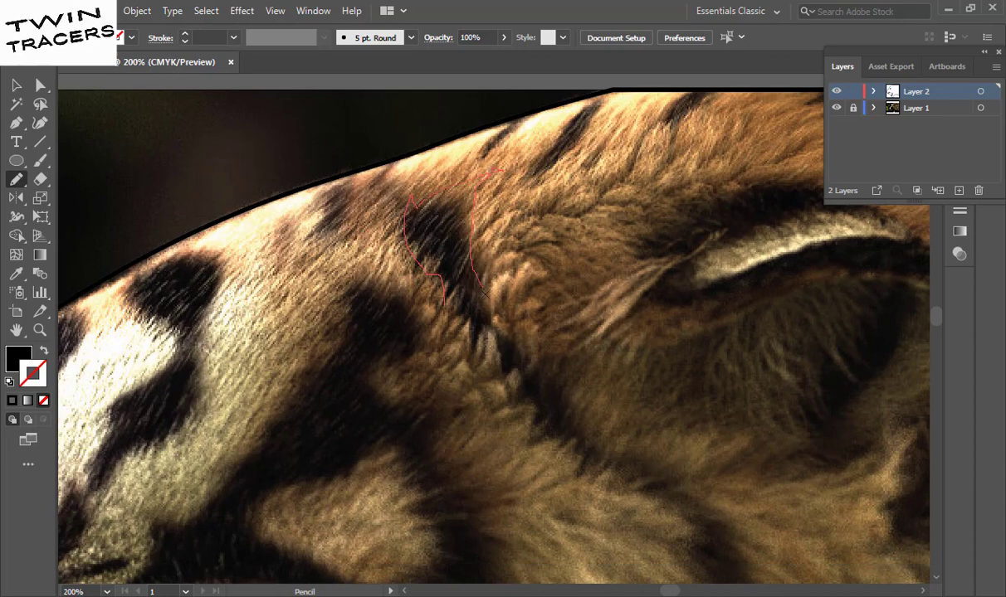
left_click_drag(554, 404, 398, 170)
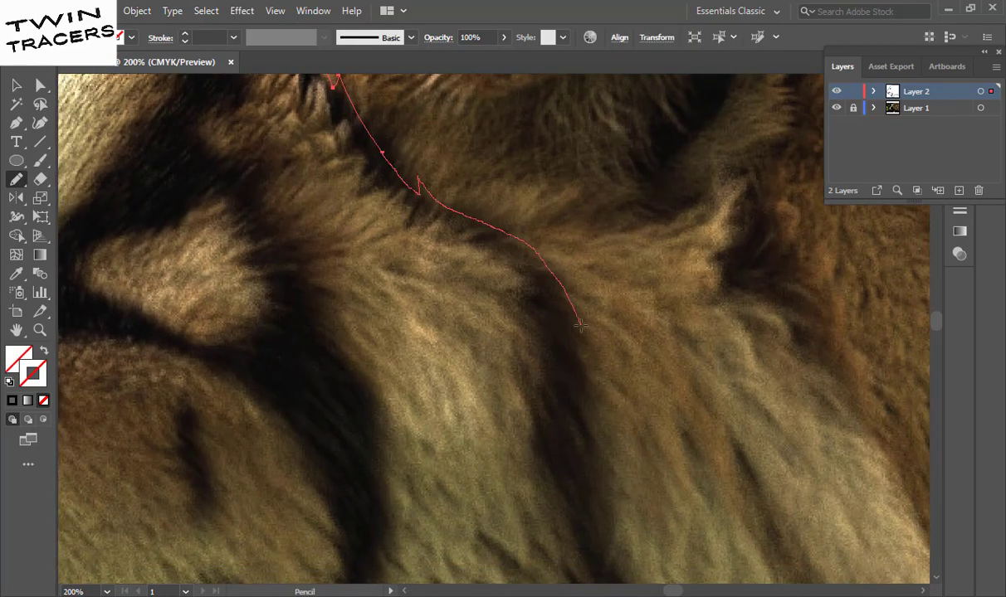
left_click_drag(599, 419, 586, 368)
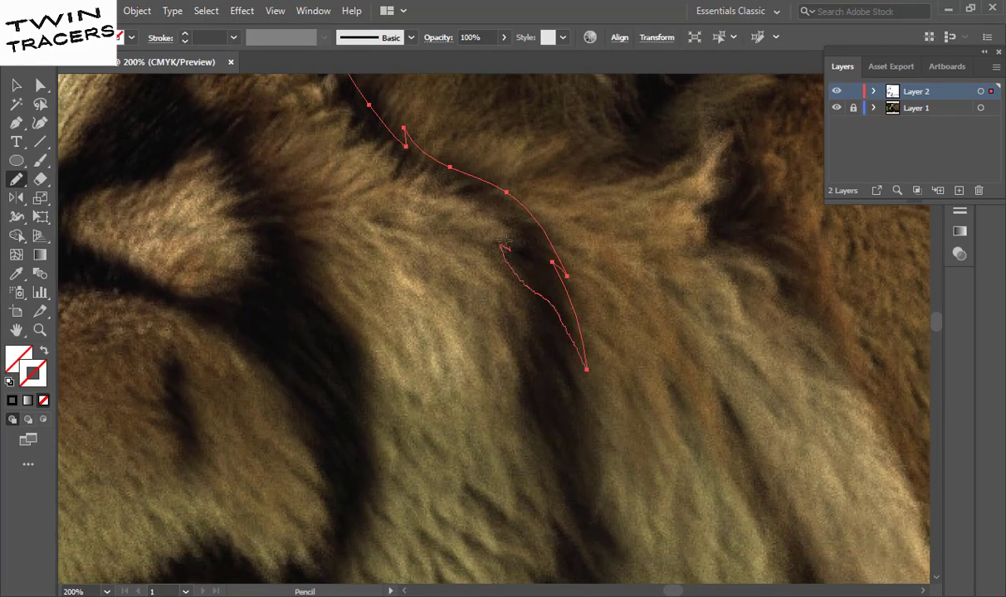
left_click_drag(327, 98, 482, 259)
left_click(12, 401)
key("v")
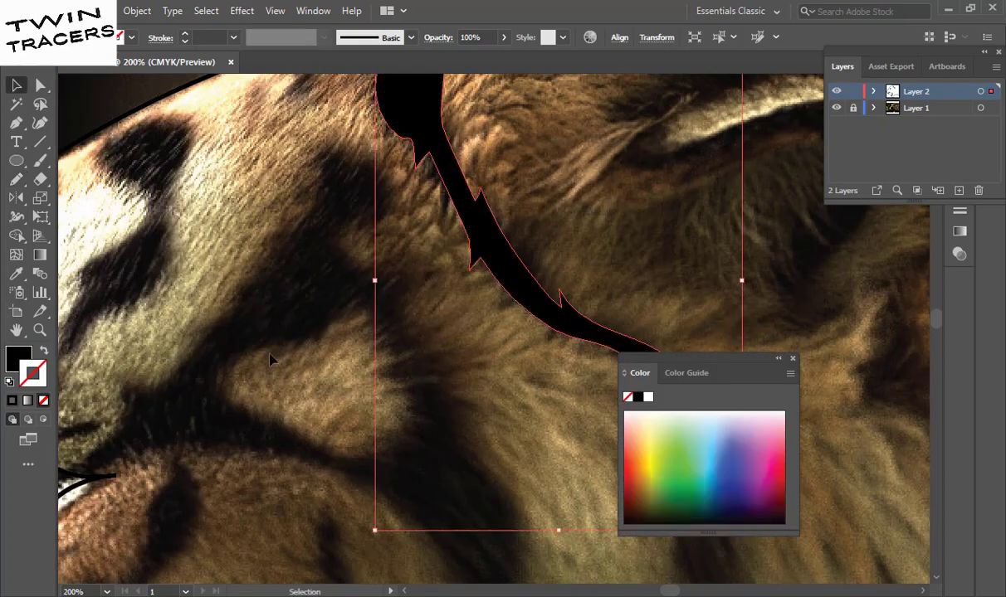
left_click(544, 396)
- Trace and black-fill the stripe above the eye, a cheek stripe, and a small stripe below the eye
scroll(354, 350, "left", 5)
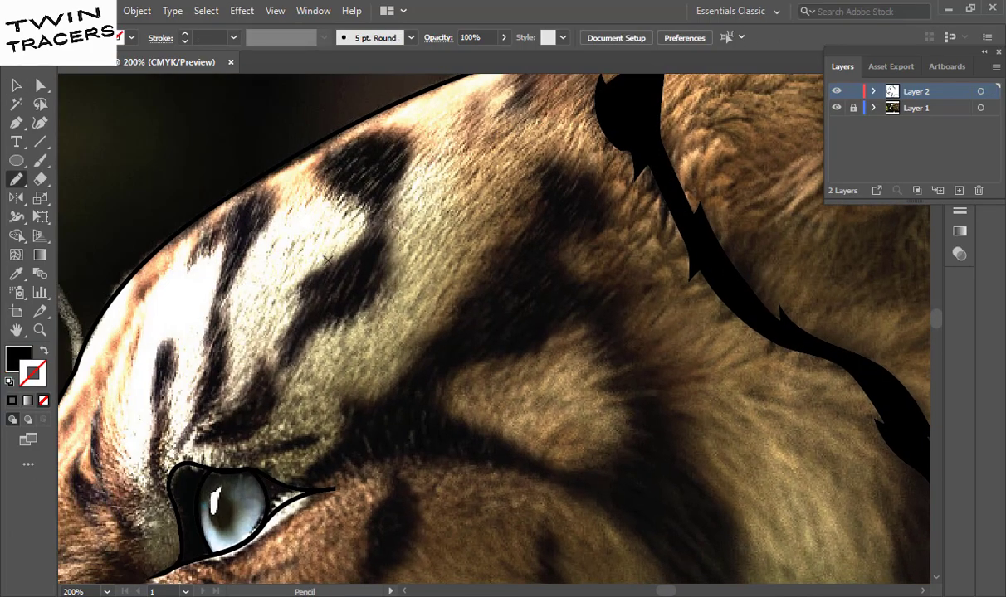
left_click_drag(327, 257, 305, 185)
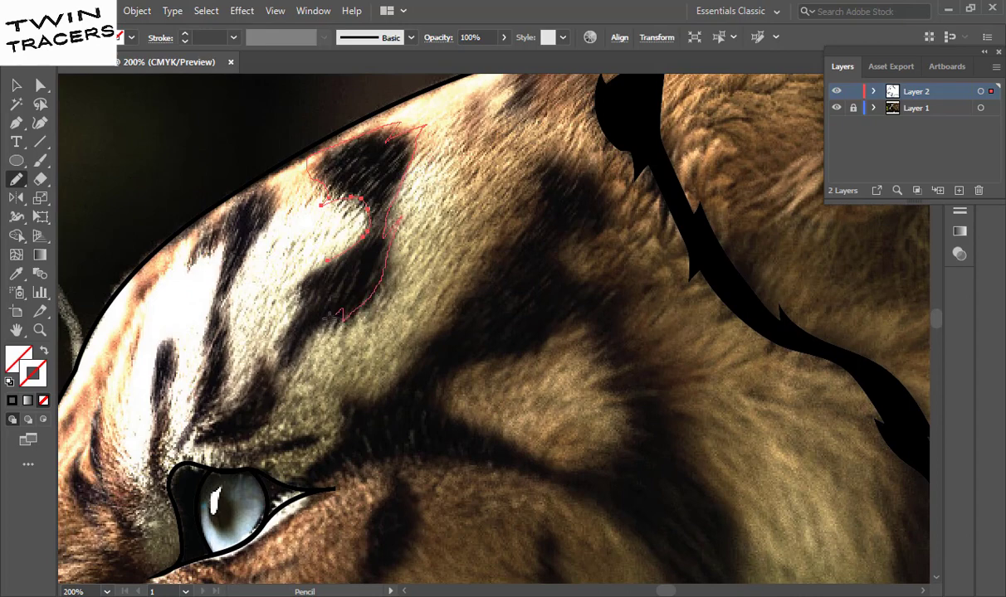
key("comma")
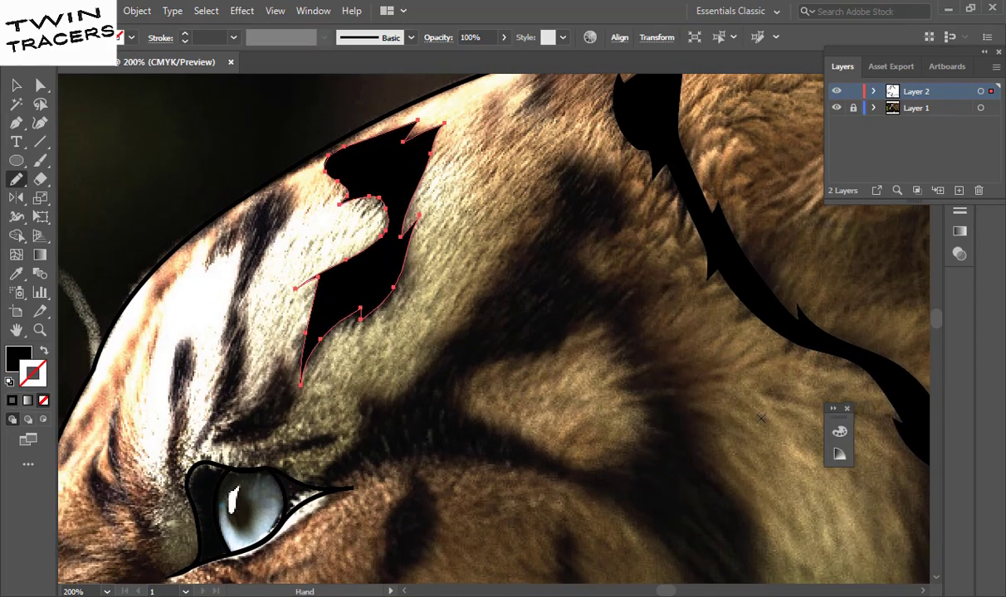
mouse_move(363, 387)
left_mouse_down()
mouse_move(524, 379)
mouse_move(367, 127)
left_mouse_up()
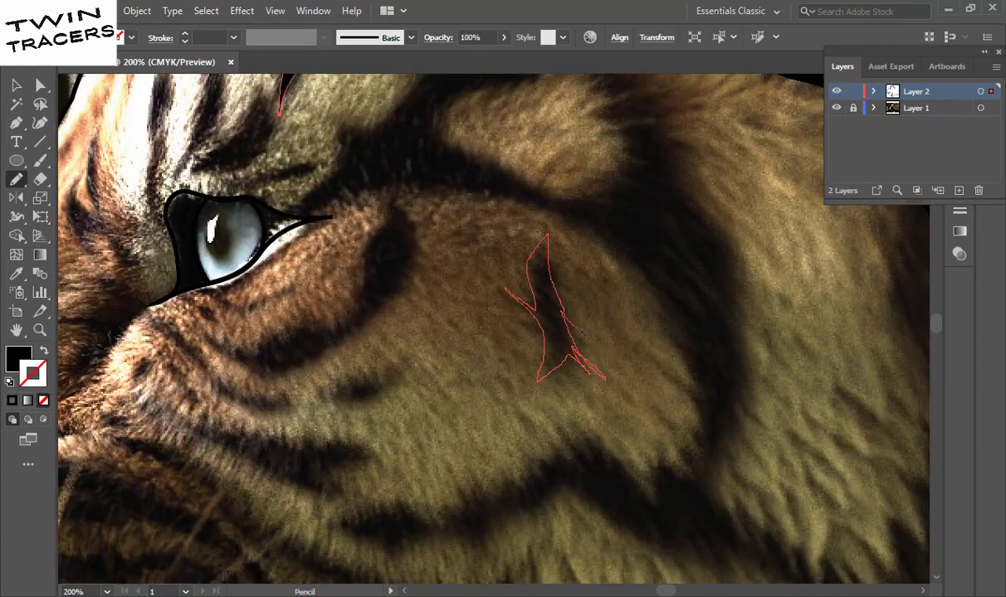
key("comma")
left_click_drag(331, 407, 467, 441)
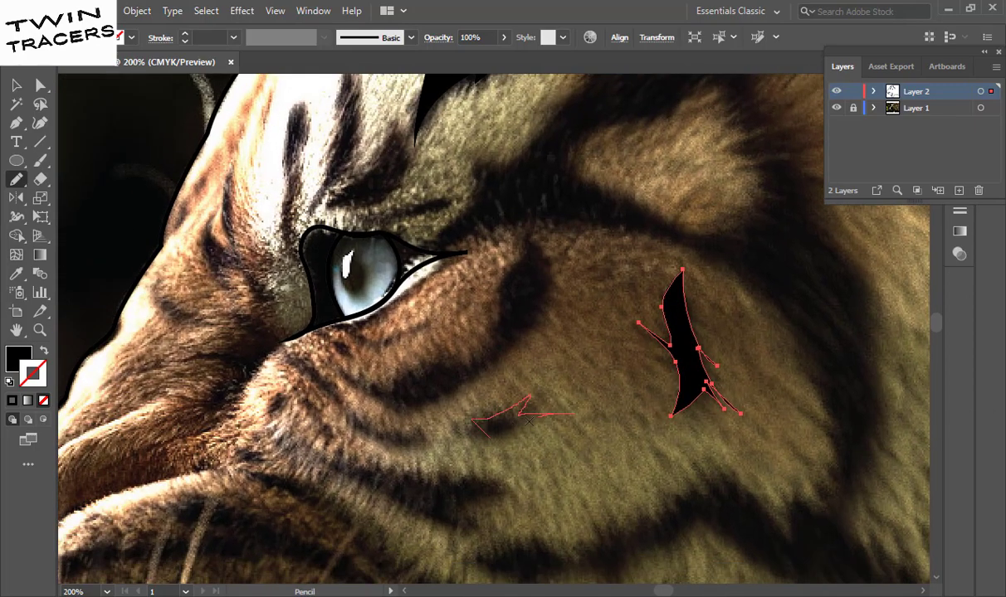
key("comma")
- Trace a thin stripe above the eye and the long cheek stripe, filled black
left_click_drag(528, 422, 510, 542)
left_click_drag(446, 313, 358, 330)
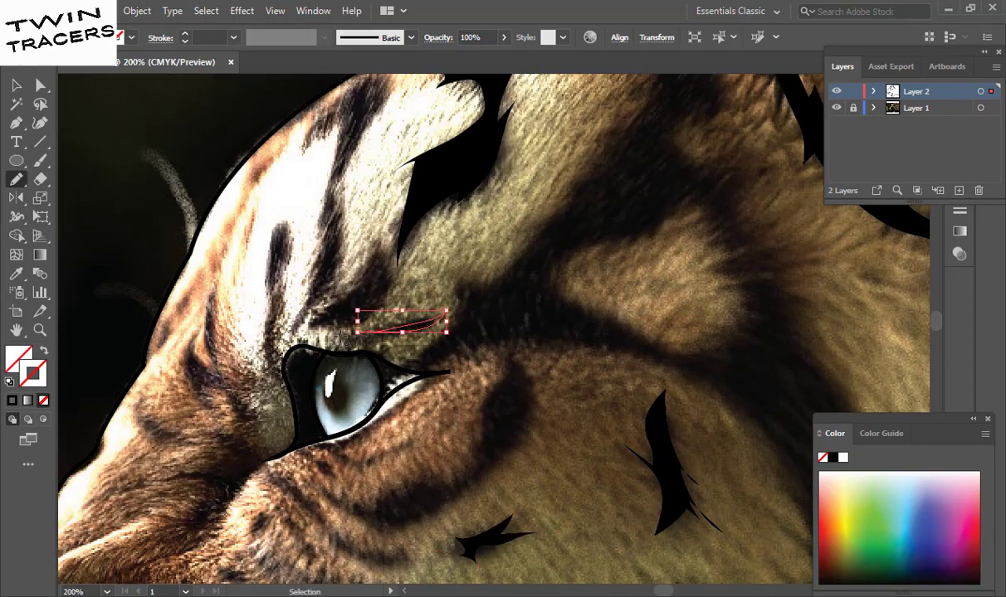
left_click_drag(814, 460, 487, 309)
left_click_drag(600, 392, 487, 310)
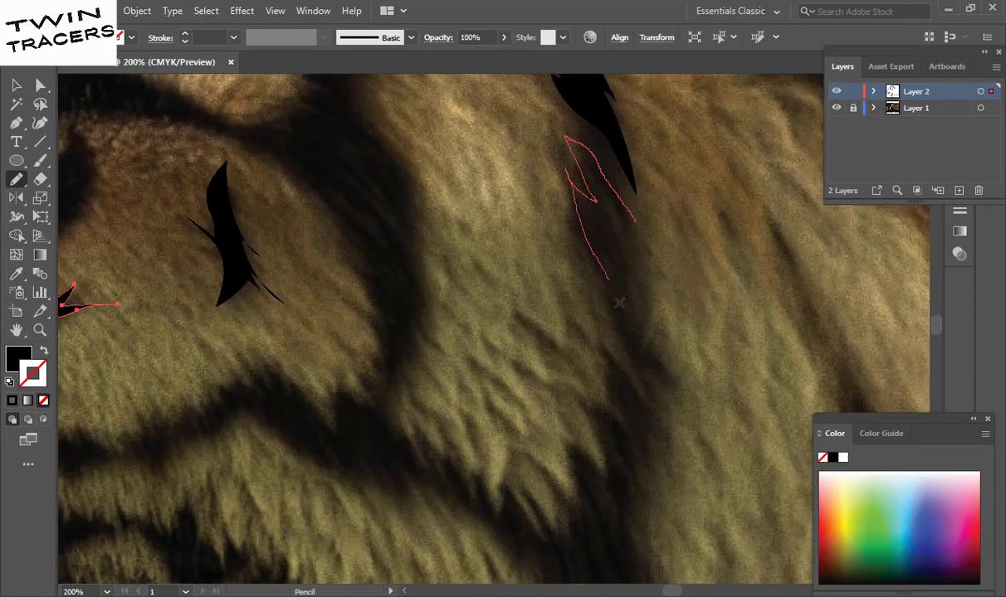
left_click_drag(564, 515, 541, 293)
left_click_drag(541, 299, 506, 340)
scroll(640, 421, "up", 3)
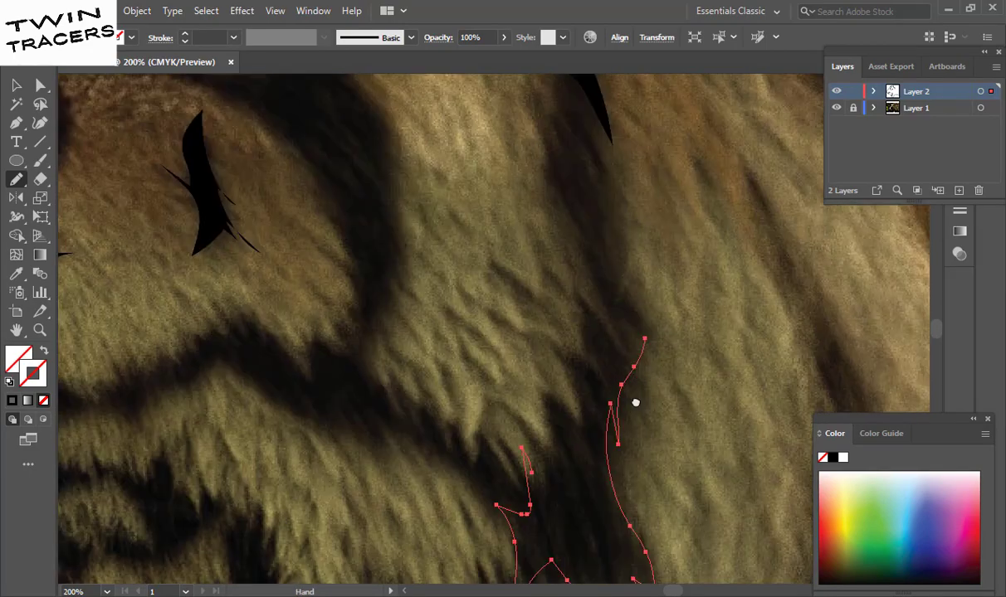
scroll(635, 400, "up", 3)
left_click_drag(560, 216, 559, 238)
scroll(559, 238, "down", 3)
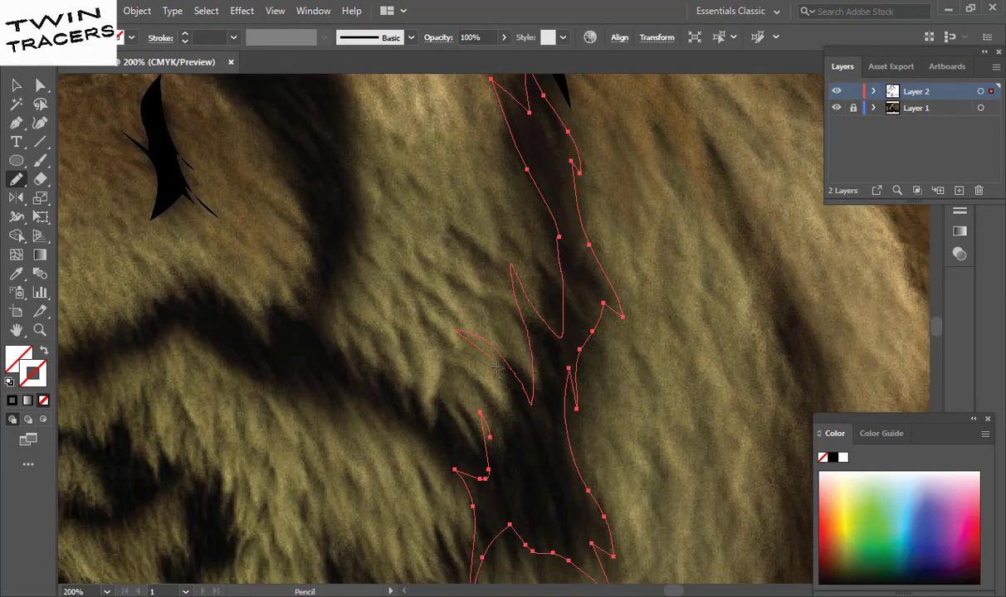
key("shift+x")
scroll(463, 359, "left", 3)
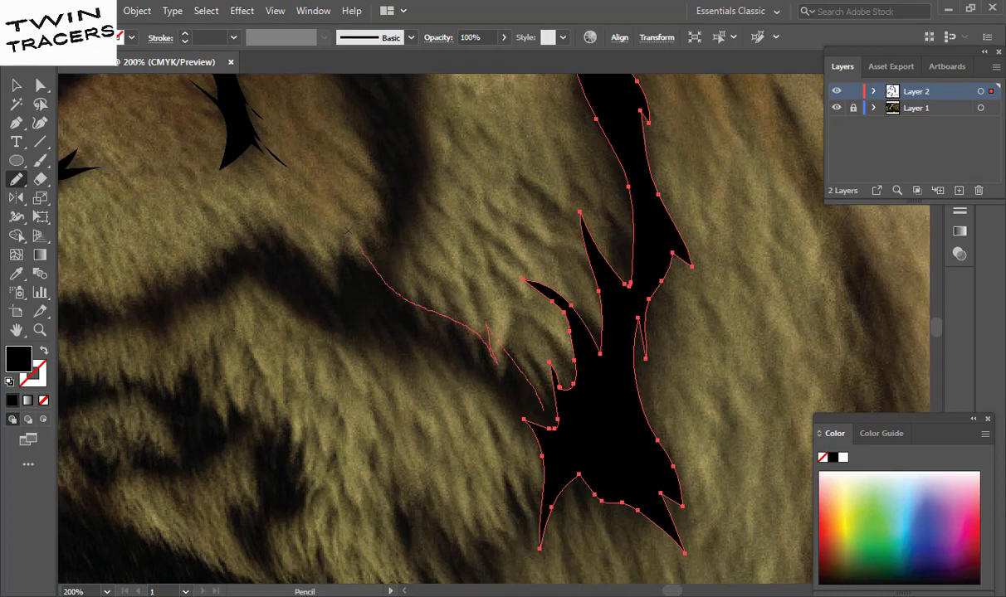
- Trace the next cheek stripe and the stripe patches beside the eye
left_click_drag(481, 377, 129, 286)
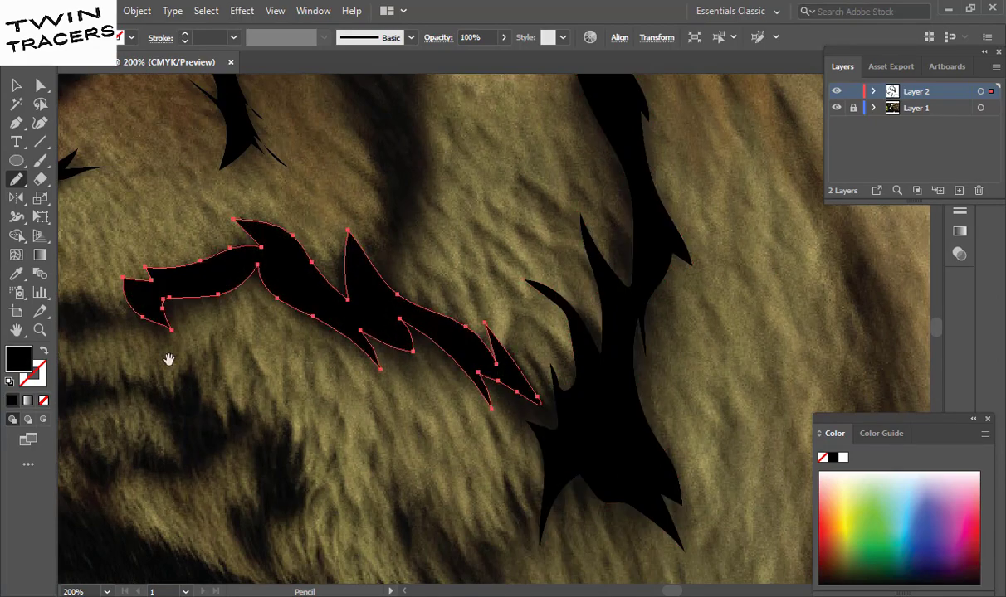
scroll(273, 427, "up", 5)
scroll(273, 426, "down", 2)
left_click_drag(311, 263, 409, 404)
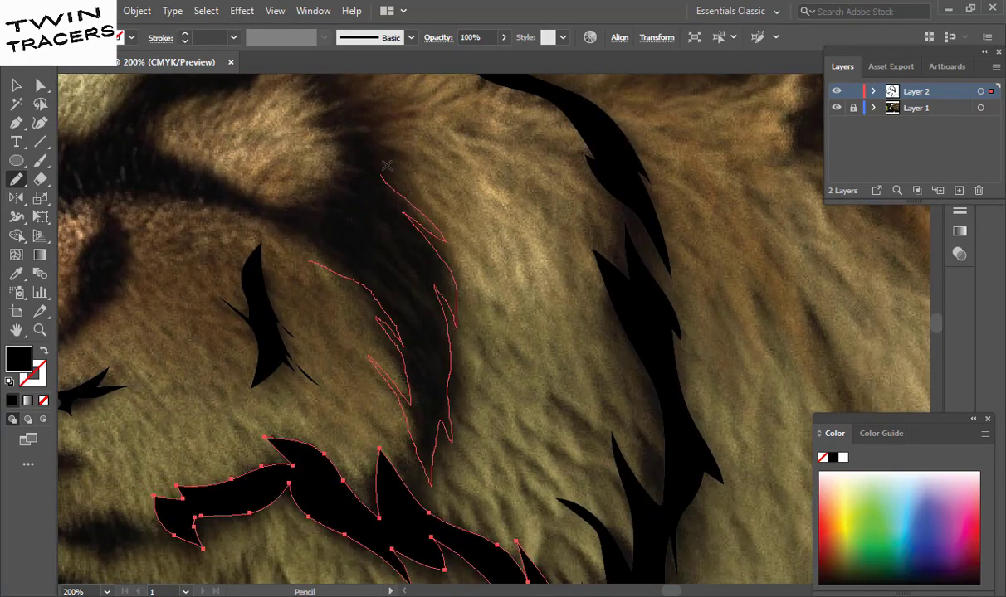
scroll(386, 166, "up", 5)
left_click_drag(373, 352, 338, 253)
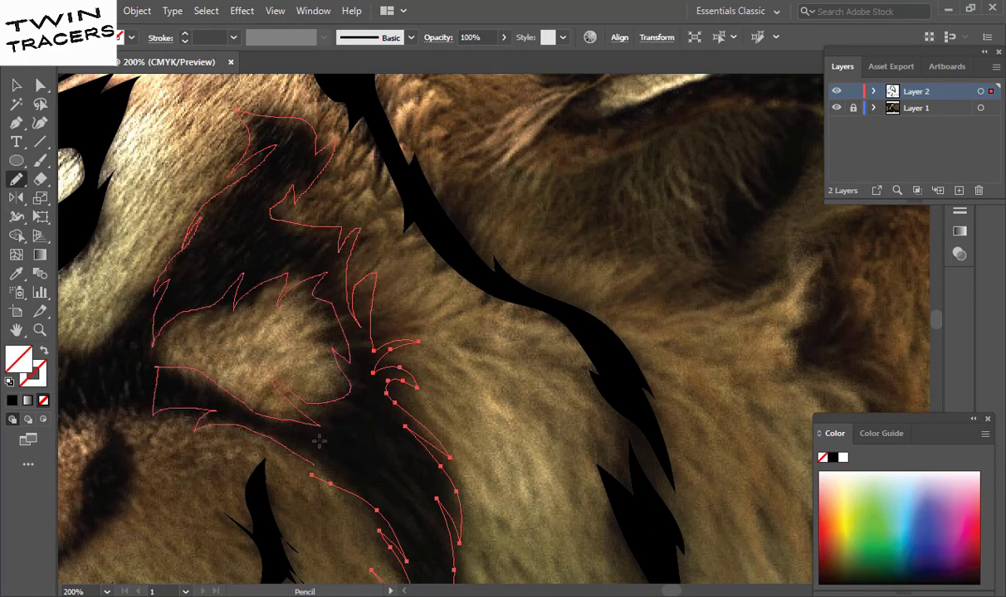
left_click_drag(320, 440, 312, 476)
scroll(320, 440, "up", 5)
left_click_drag(302, 300, 336, 411)
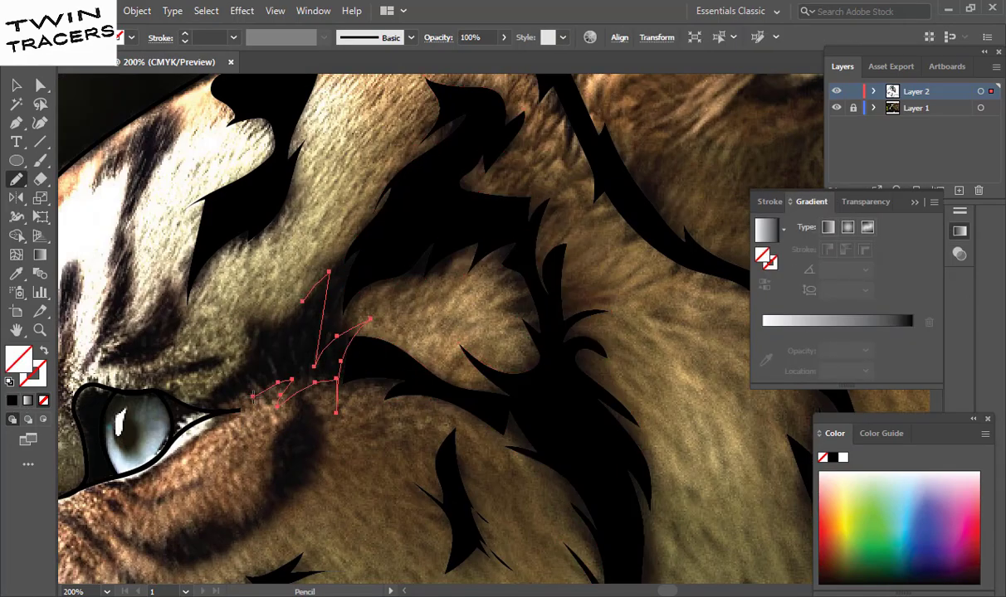
left_click_drag(256, 308, 237, 307)
scroll(229, 343, "down", 5)
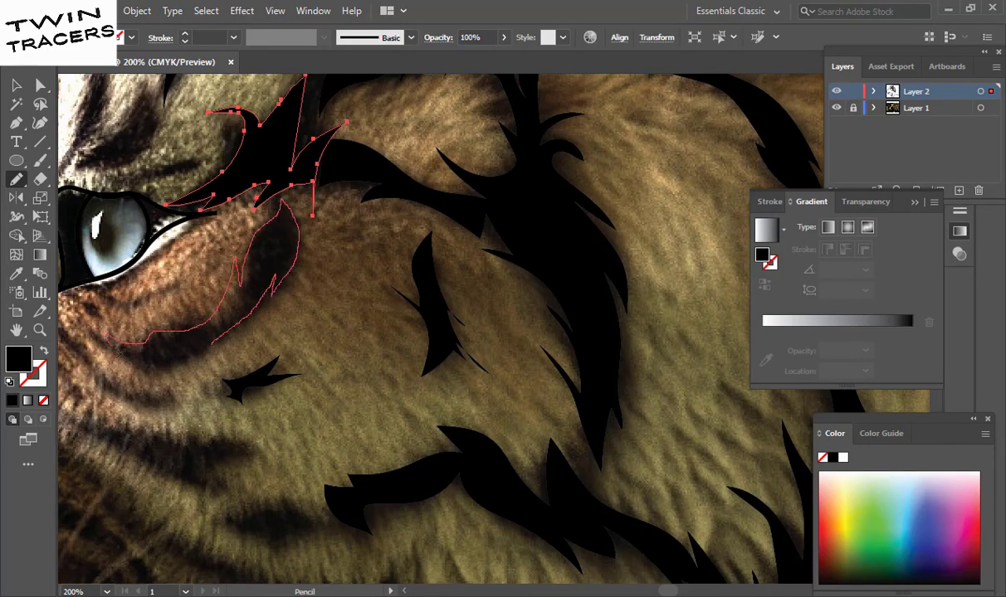
- Trace the small stripes above the eye, then fit the whole artboard in view
left_click_drag(118, 351, 108, 340)
scroll(191, 404, "up", 5)
left_click_drag(311, 286, 216, 300)
scroll(249, 299, "up", 4)
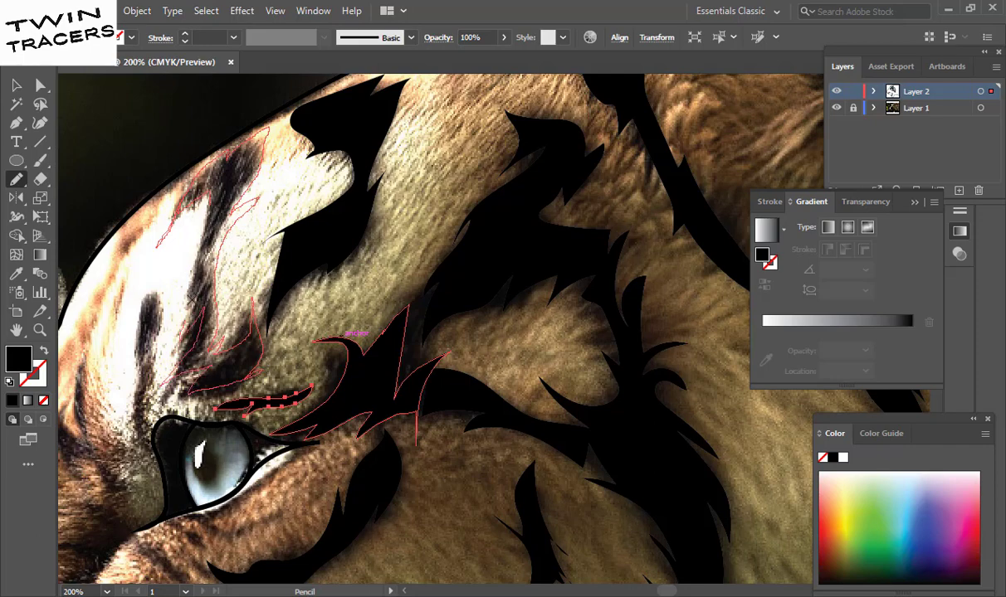
scroll(181, 212, "down", 2)
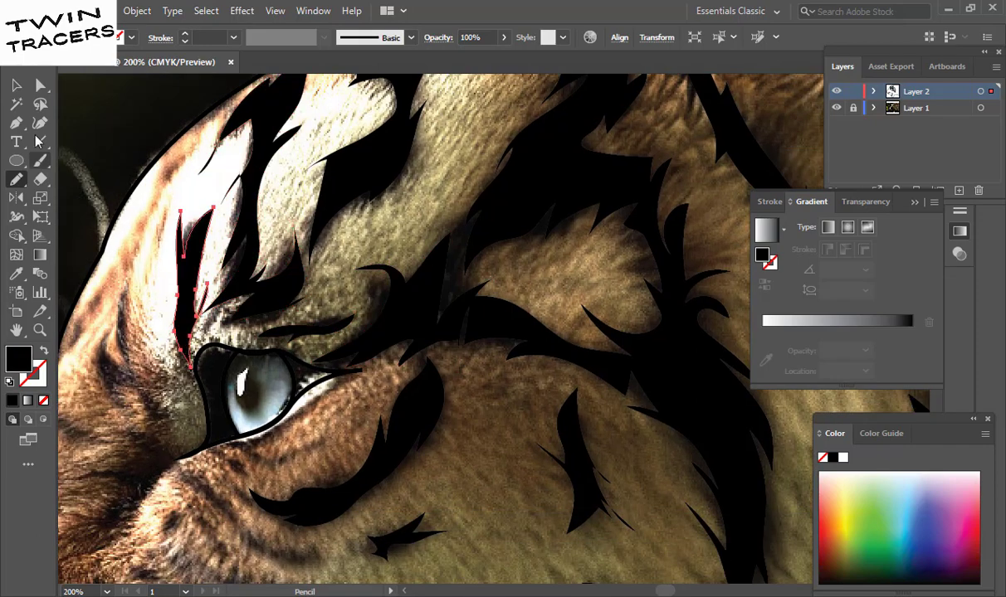
key("v")
key("ctrl+0")
- Check the tracing by hiding and reshowing the tiger photo, then zoom in below the eye
left_click(834, 108)
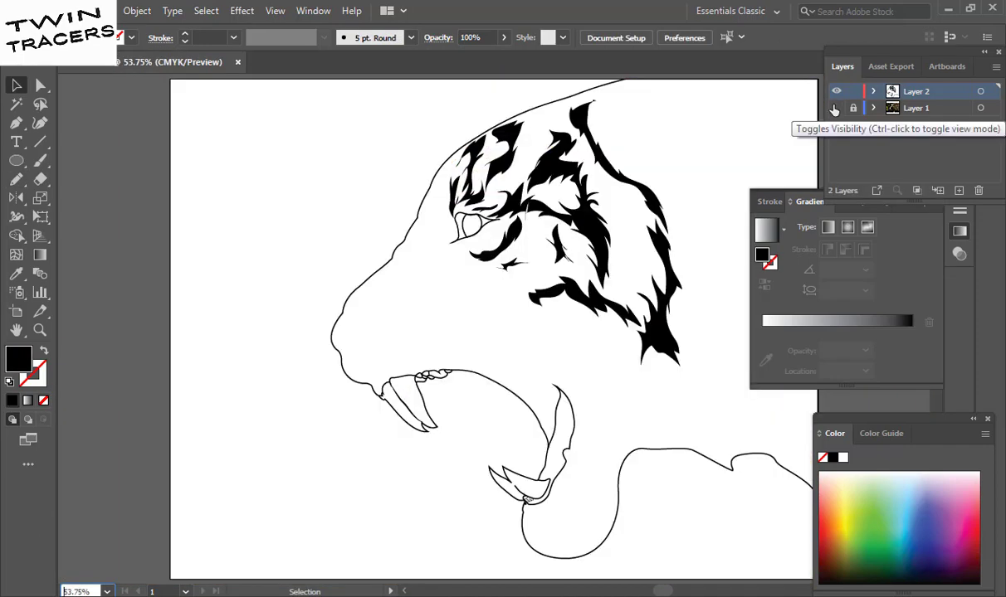
left_click(836, 108)
key("z")
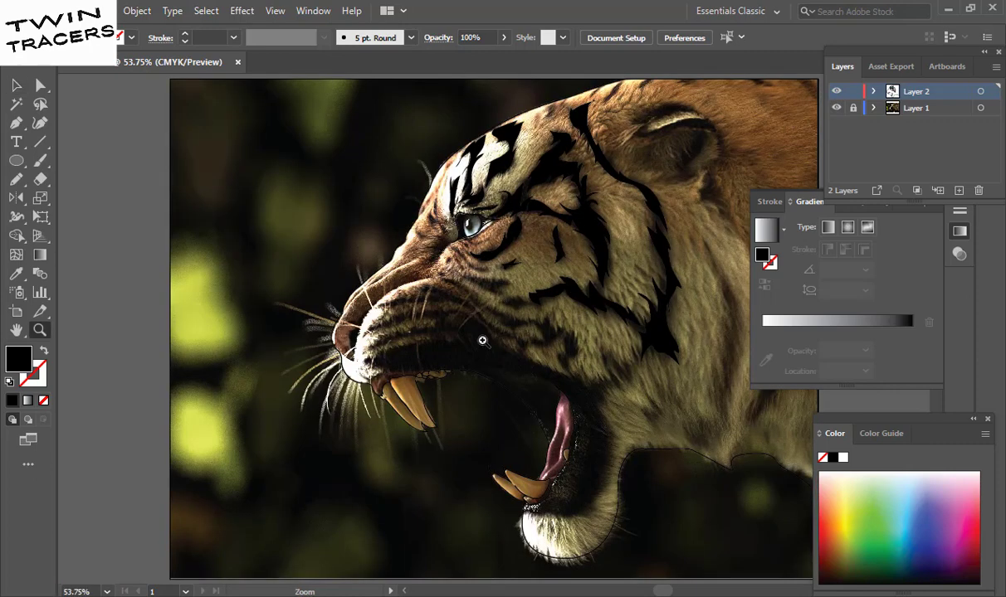
left_click_drag(480, 338, 493, 297)
- Brush a black cheek stripe and swap its fill and stroke colours
left_click_drag(284, 225, 311, 229)
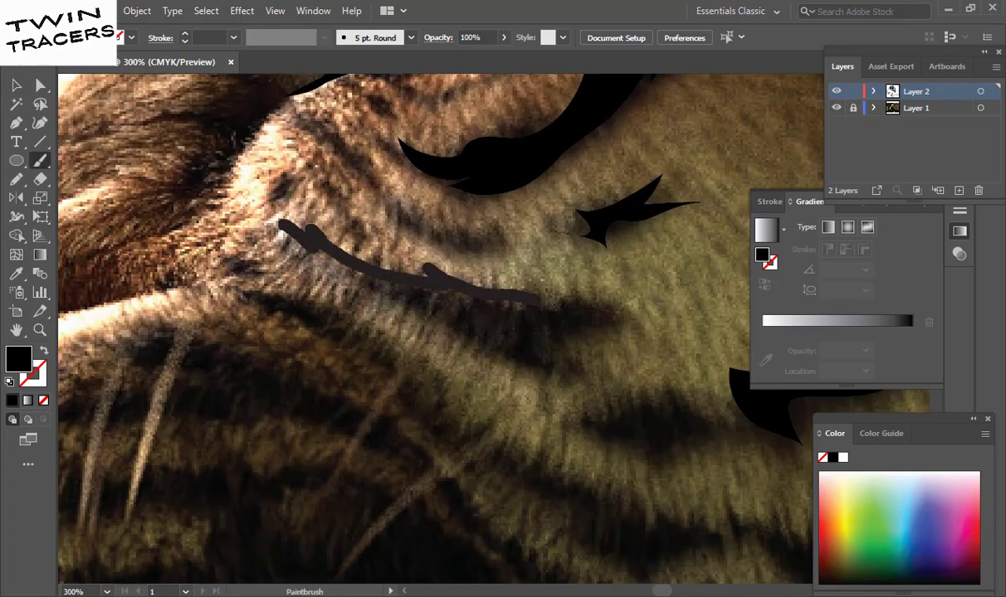
left_click(41, 352)
key("v")
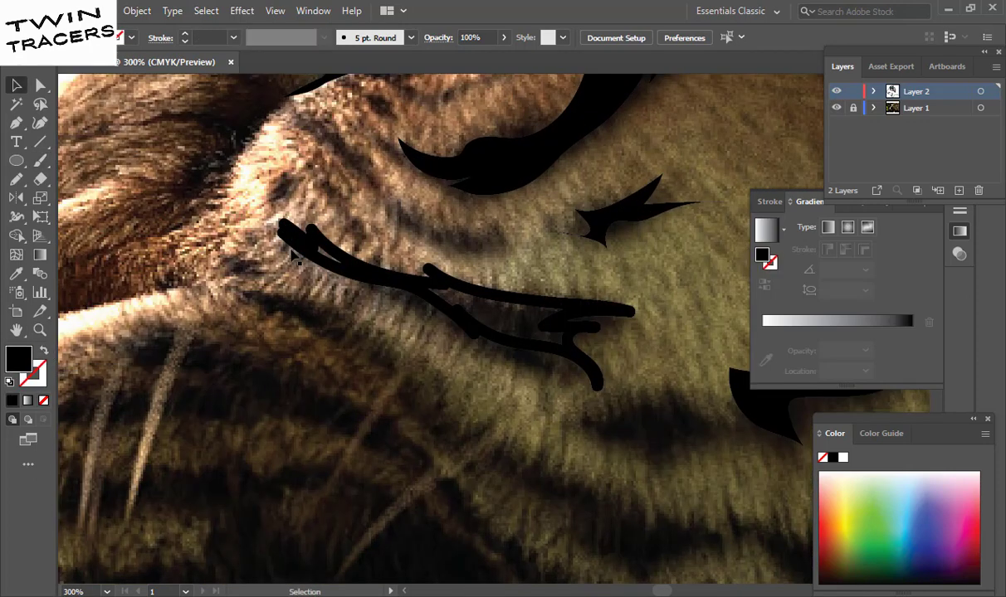
left_click(457, 291)
- Pencil-trace the next cheek stripe outline, then zoom out to the whole muzzle
left_click_drag(465, 465, 202, 263)
key("n")
mouse_move(491, 289)
left_mouse_down()
mouse_move(550, 214)
mouse_move(491, 288)
left_mouse_up()
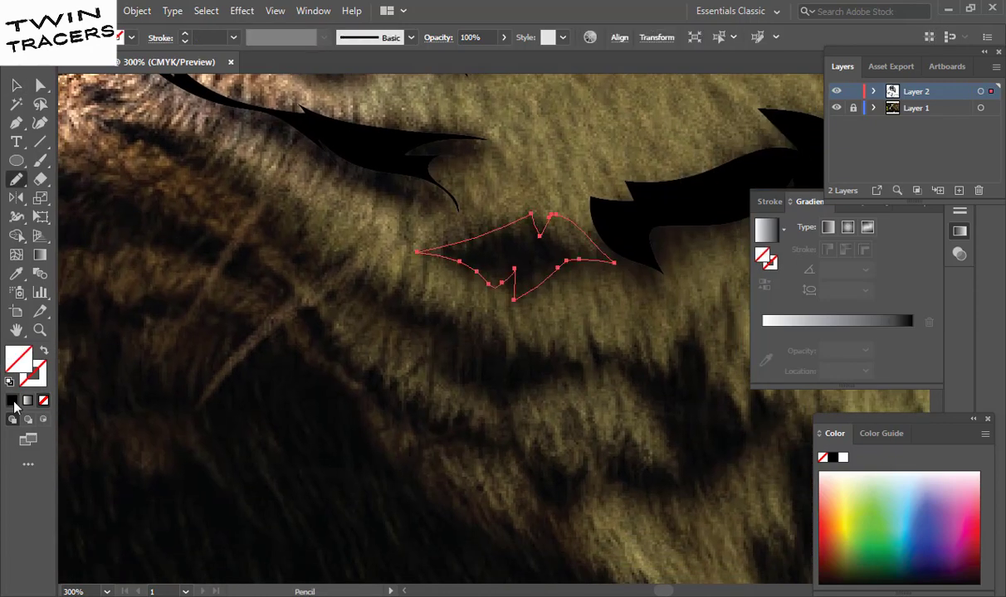
key("z")
left_click_drag(434, 314, 367, 245)
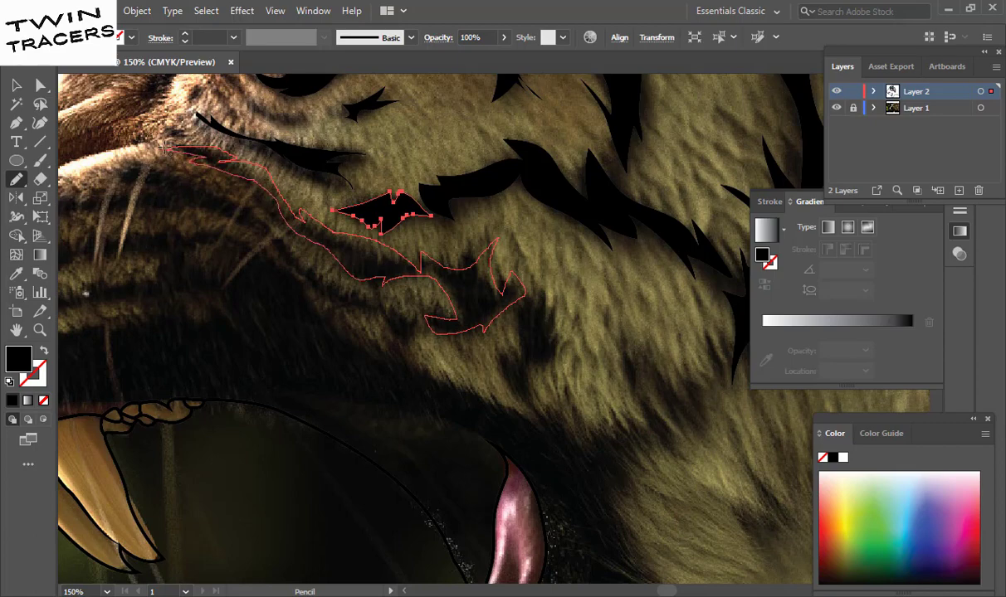
- Trace several long stripe outlines along the upper muzzle and snout
left_click_drag(166, 148, 170, 149)
left_click_drag(486, 363, 507, 319)
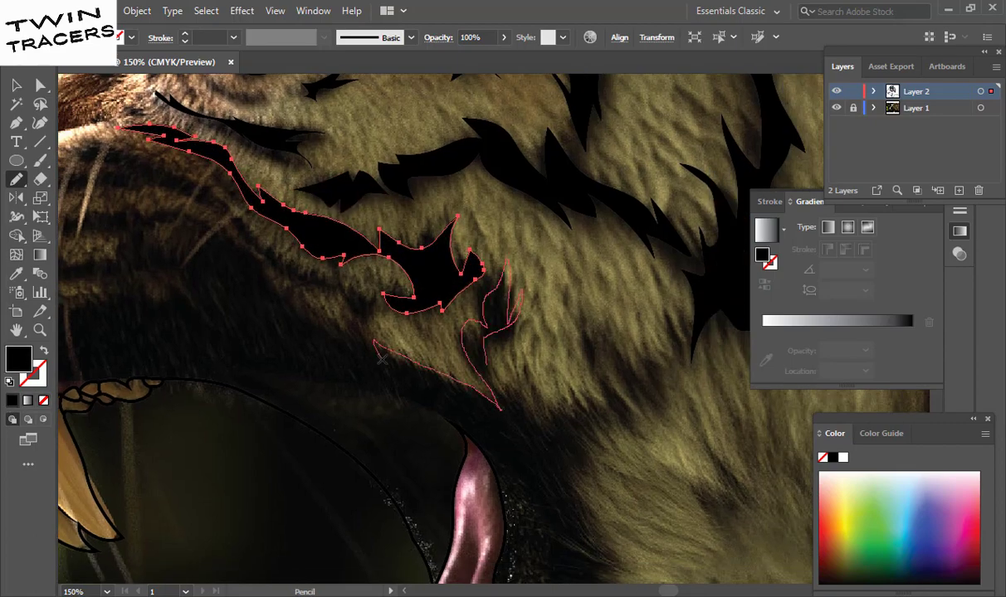
left_click_drag(355, 328, 439, 359)
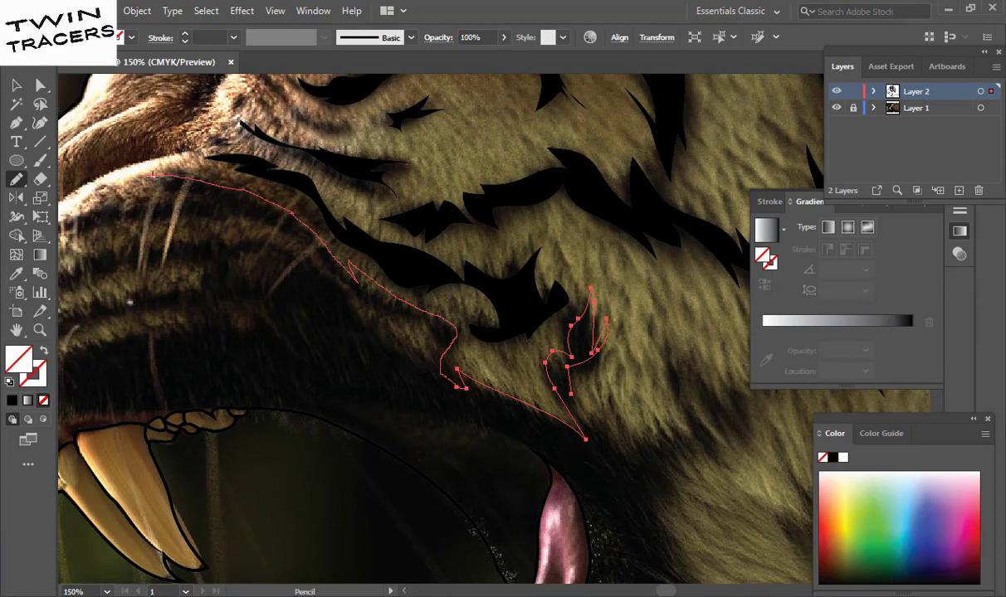
left_click_drag(204, 206, 386, 268)
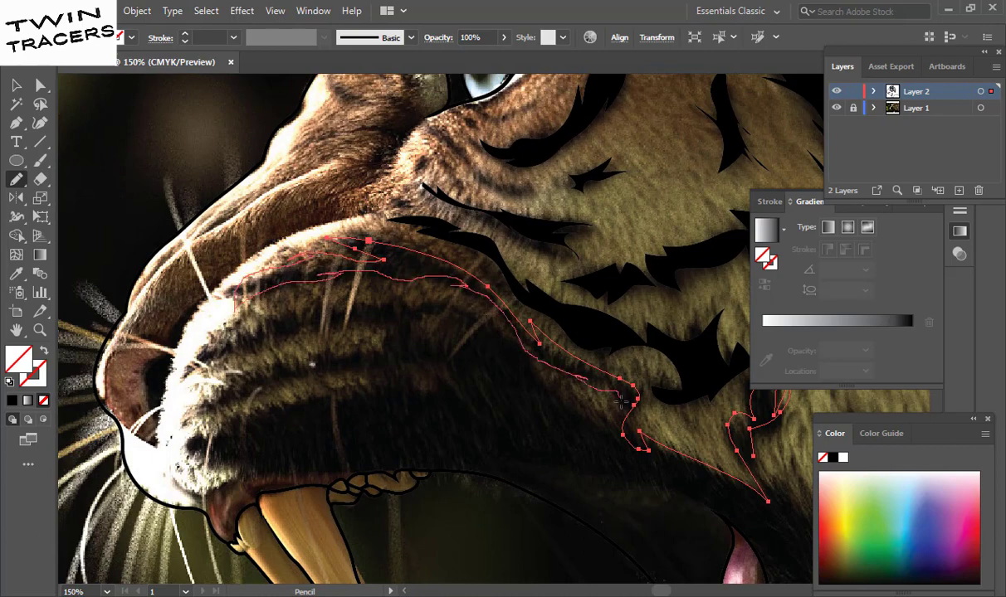
left_click_drag(621, 401, 497, 320)
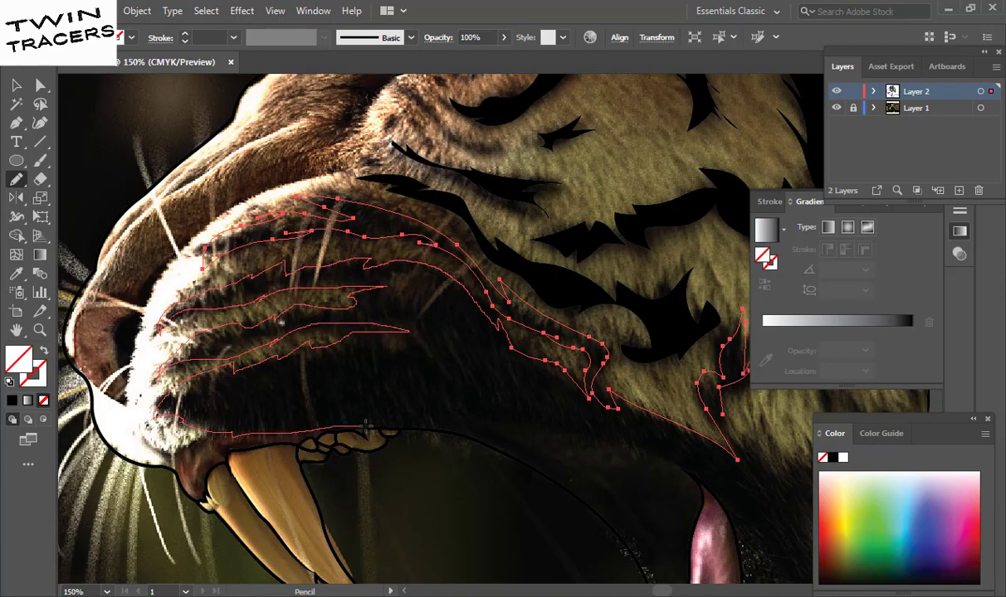
left_click_drag(366, 424, 298, 309)
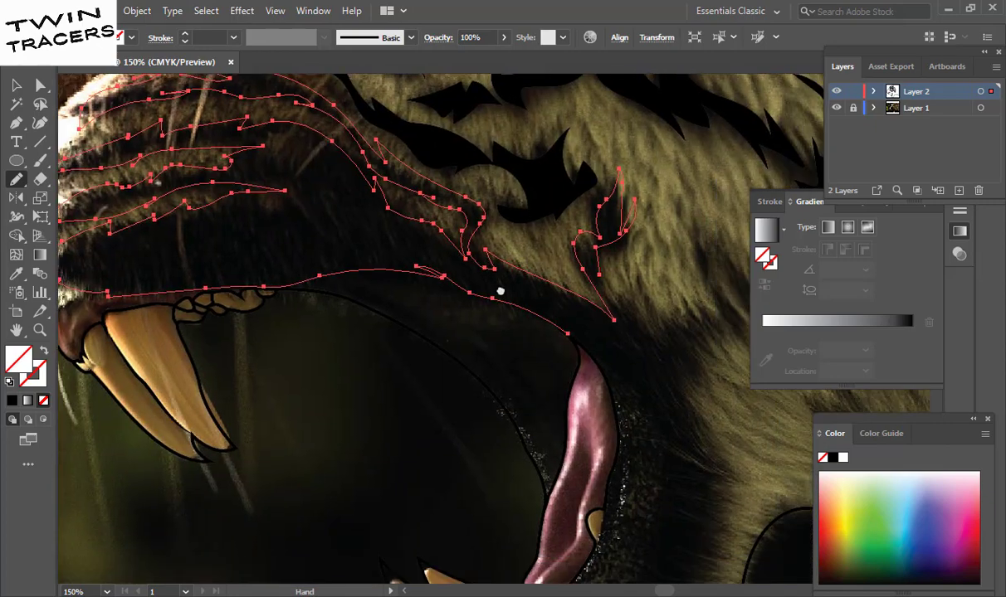
- Pen-outline the dark jaw area beside the tongue down past the lower fang
left_click_drag(509, 316, 296, 179)
key("p")
left_click(392, 220)
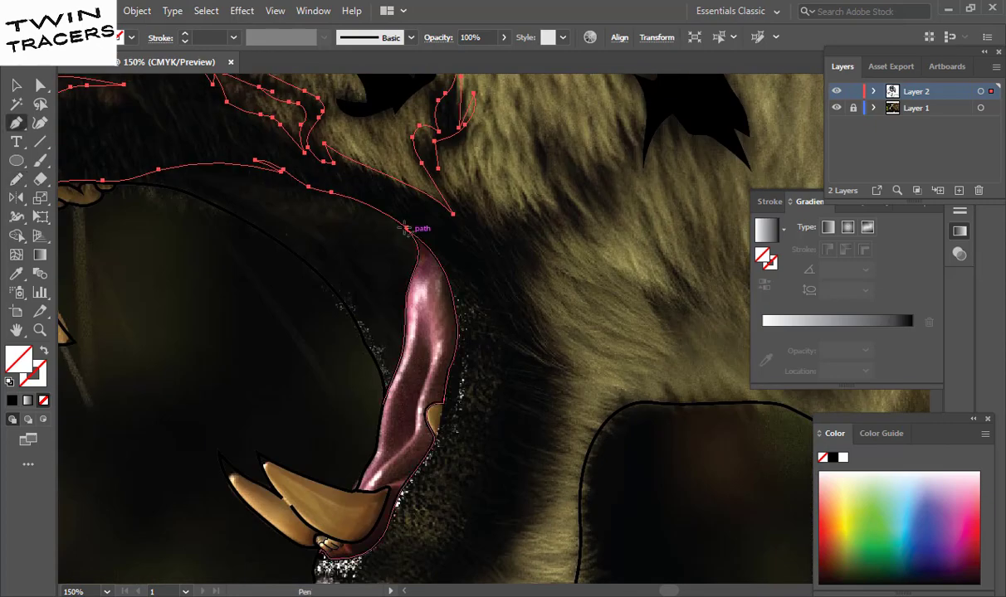
left_click(438, 305)
mouse_move(437, 304)
left_mouse_down()
mouse_move(429, 391)
mouse_move(442, 218)
left_mouse_up()
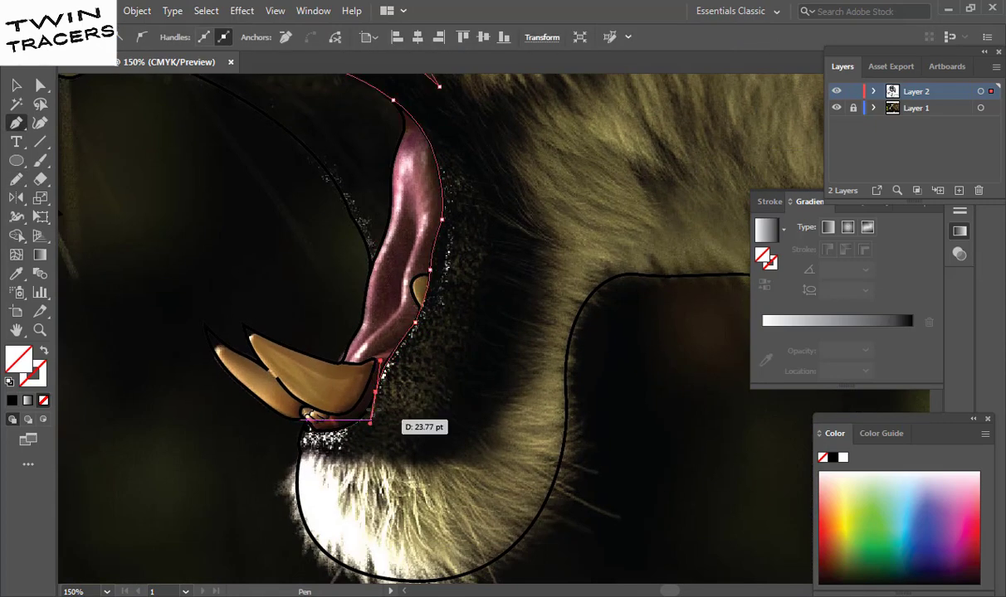
left_click_drag(309, 426, 371, 425)
left_click(516, 363)
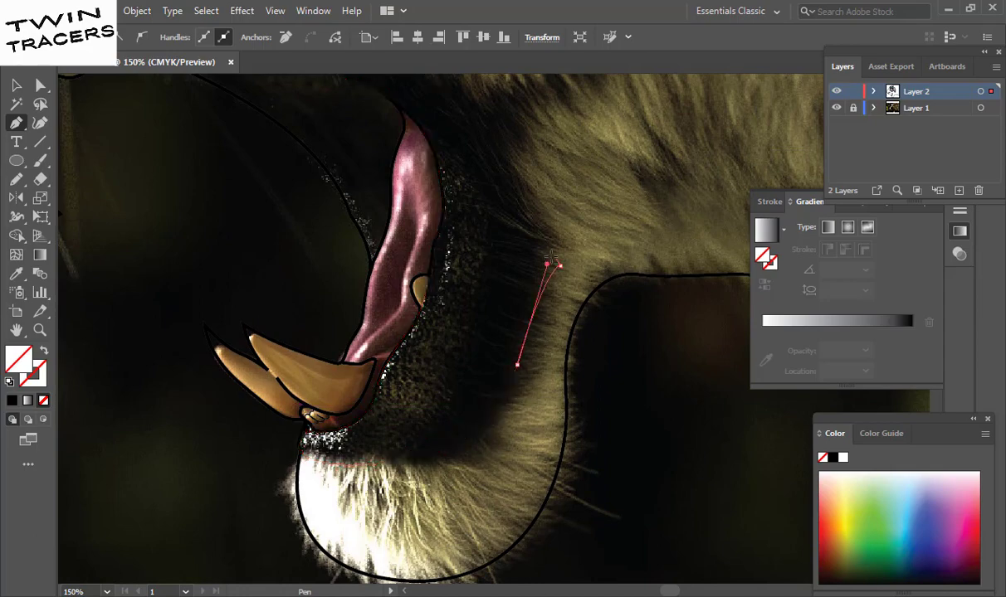
left_click(560, 267)
left_click_drag(548, 249, 559, 361)
- Zig-zag the jaw outline along the upper fur and close the shape
left_click(547, 352)
left_click(514, 261)
left_click(553, 270)
left_click(640, 189)
left_click(614, 140)
left_click(523, 131)
left_click(586, 158)
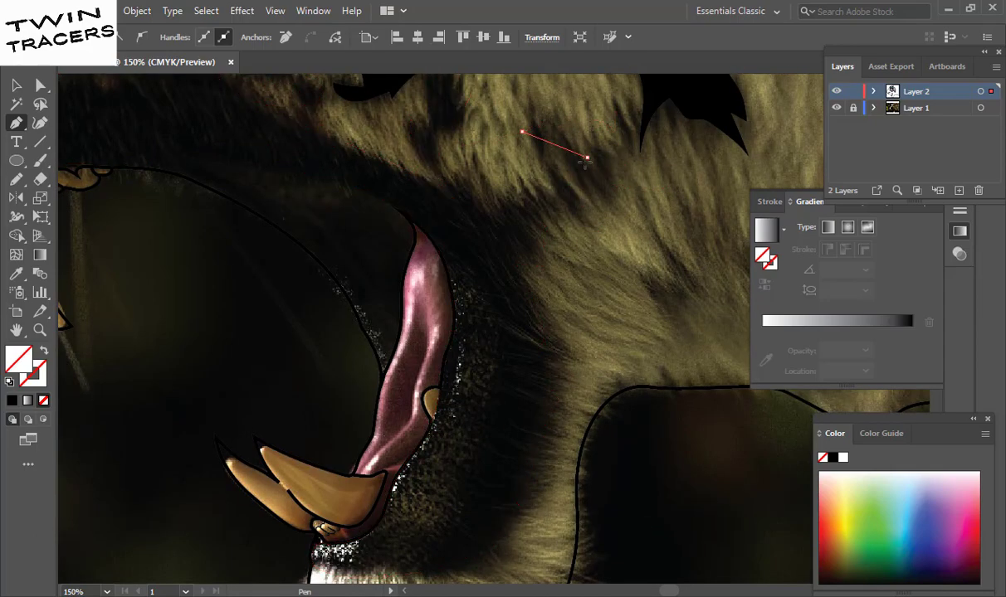
left_click(540, 196)
left_click(451, 199)
- Check the jaw shadow with the tiger photo hidden, then close the gradient settings
left_click(836, 108)
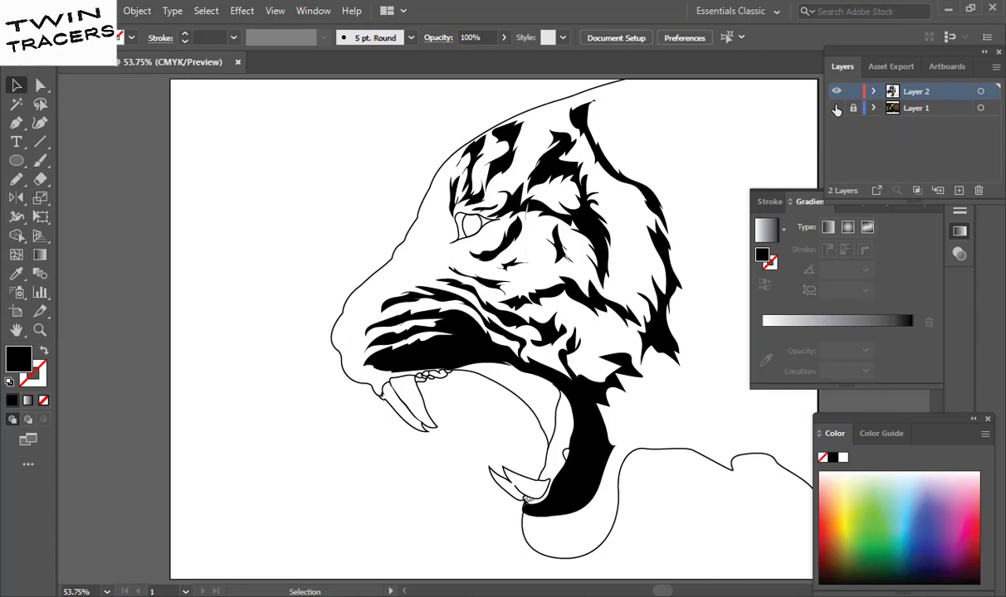
left_click(835, 108)
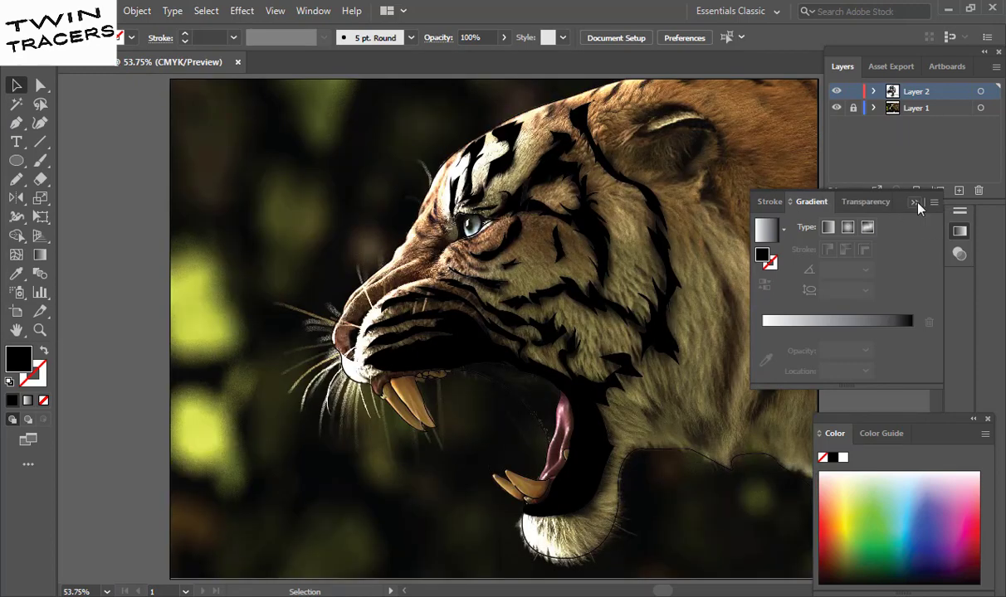
left_click(959, 230)
scroll(644, 375, "up", 1)
scroll(610, 275, "up", 1)
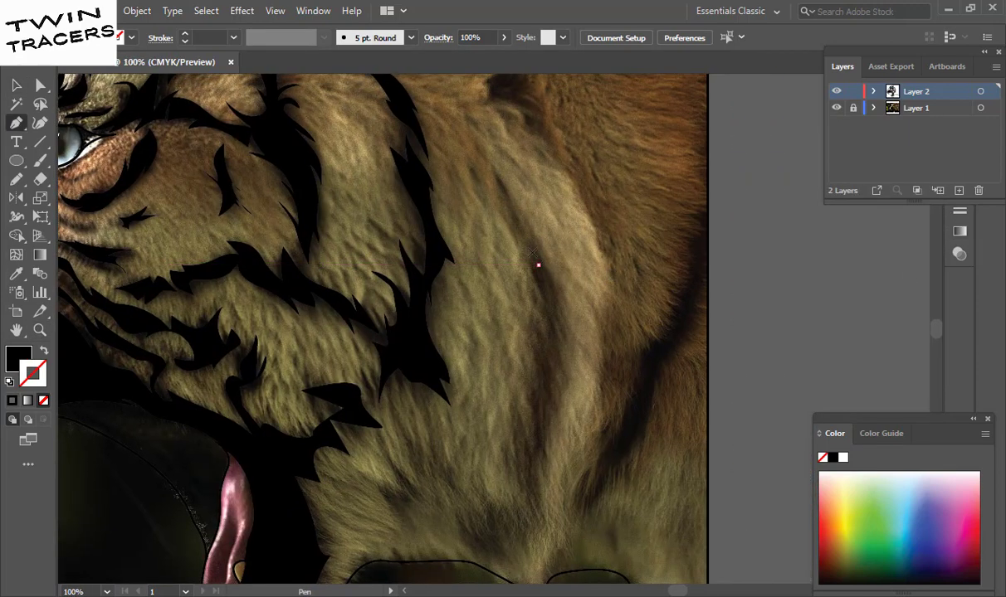
- Pen a closed black stripe shape running down the neck
key("p")
left_click(482, 156)
left_click(538, 265)
left_click(568, 348)
left_click(569, 456)
left_click(548, 488)
left_click(534, 524)
left_click(516, 569)
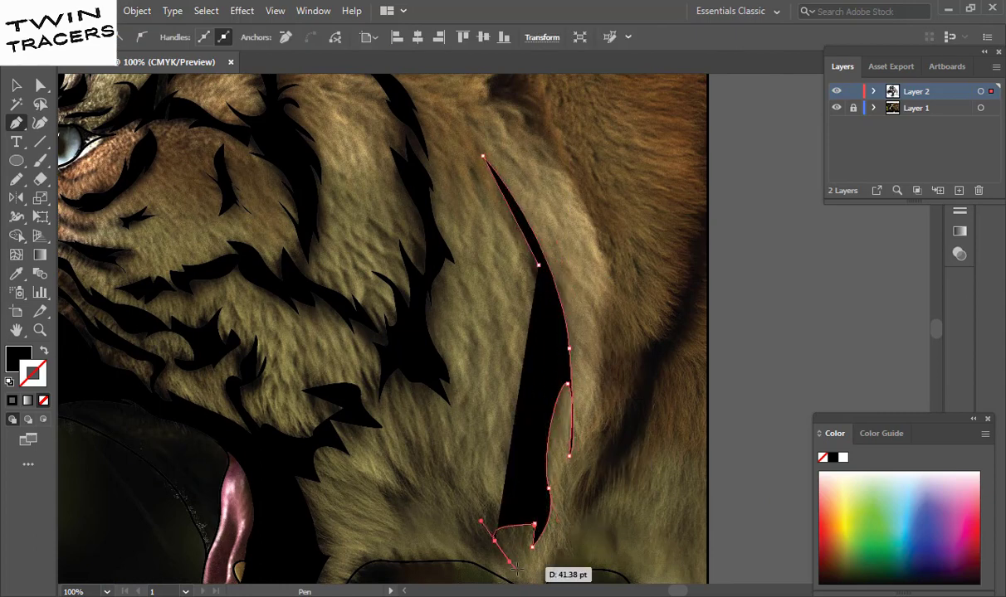
left_click(469, 530)
left_click(421, 531)
left_click(400, 469)
left_click(380, 440)
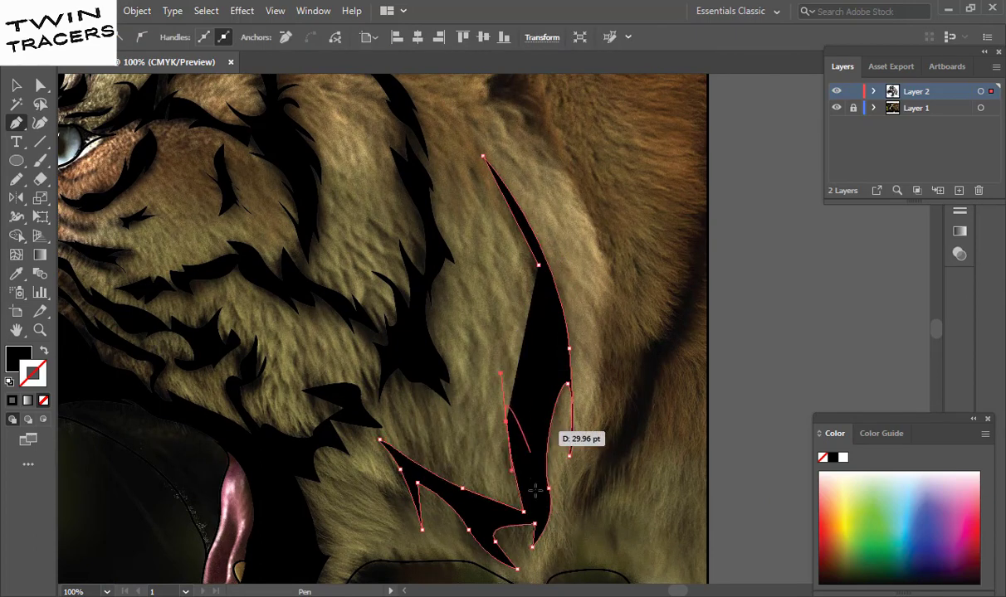
- Add a second curved black stripe alongside the first on the neck
left_click(535, 491, "ctrl")
left_click_drag(504, 468, 504, 509)
left_click_drag(538, 492, 558, 458)
left_click_drag(504, 281, 573, 298)
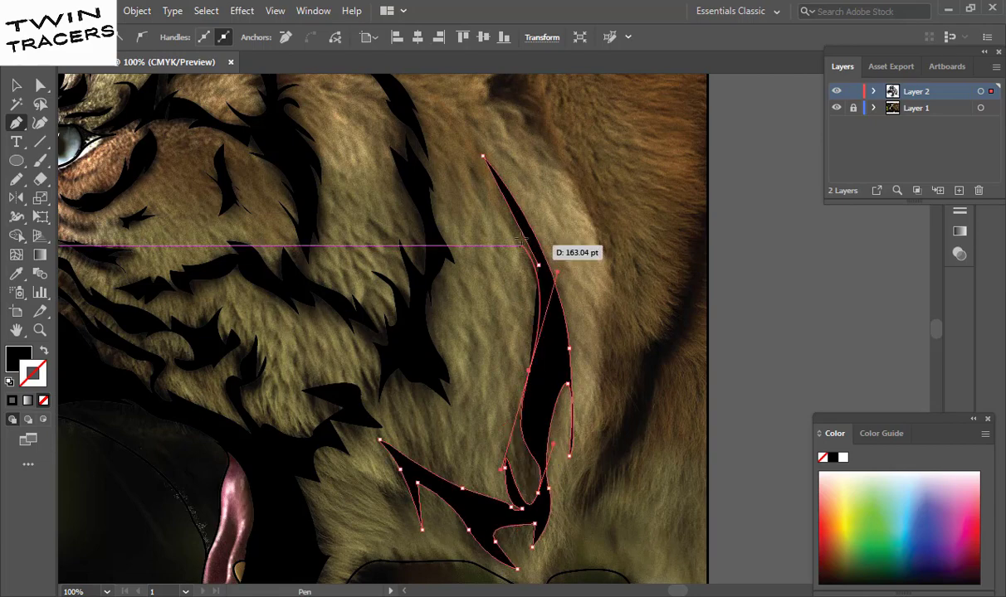
left_click(550, 342)
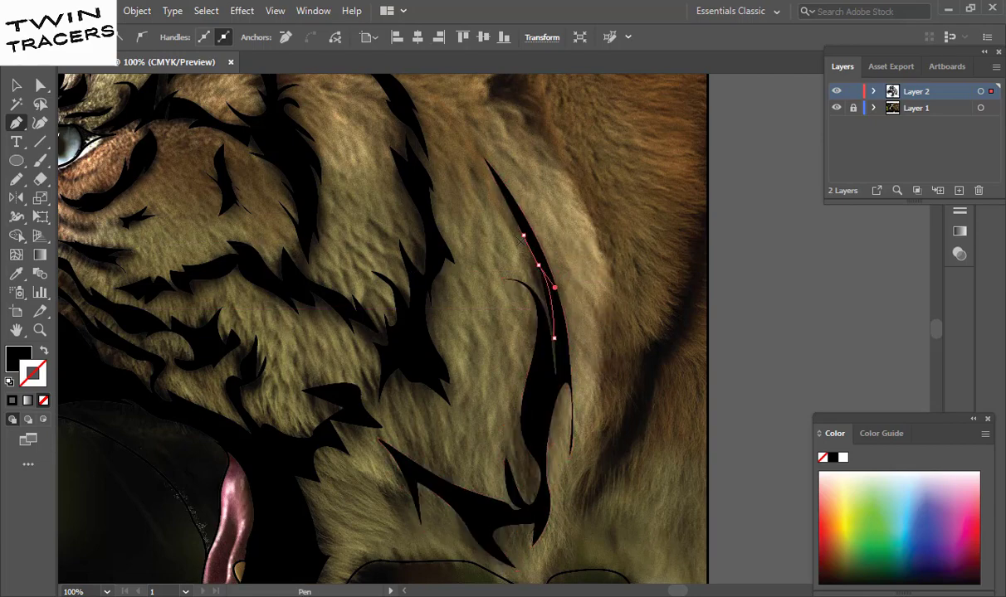
- Pen a curved black stripe along the neck's right edge
left_click_drag(555, 344, 428, 427)
left_click(576, 285)
left_click_drag(553, 340, 549, 391)
left_click(493, 478)
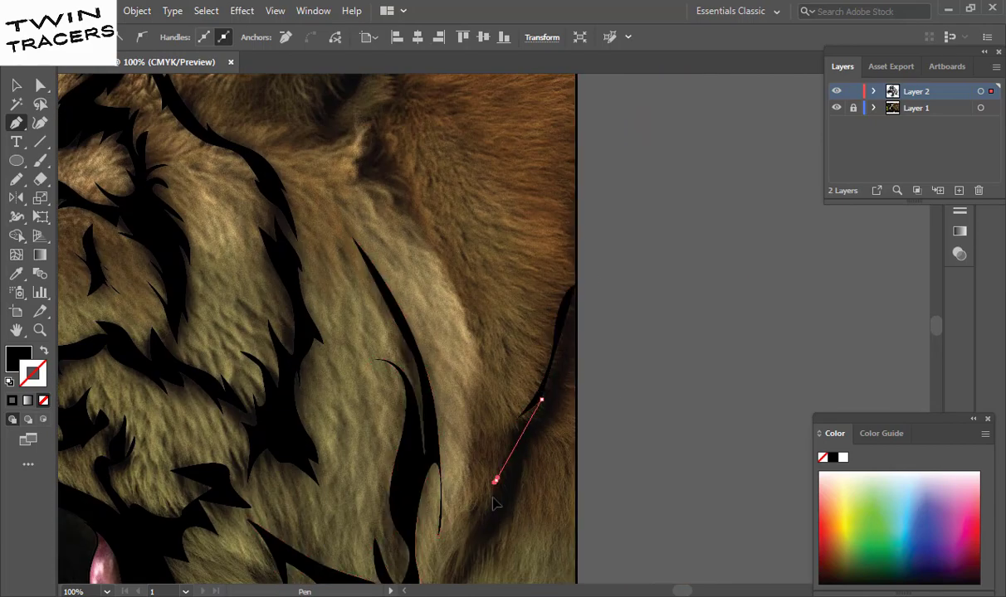
left_click_drag(494, 481, 515, 344)
left_click(470, 453)
left_click_drag(515, 409, 575, 398)
mouse_move(578, 305)
left_mouse_down()
mouse_move(534, 378)
mouse_move(611, 264)
left_mouse_up()
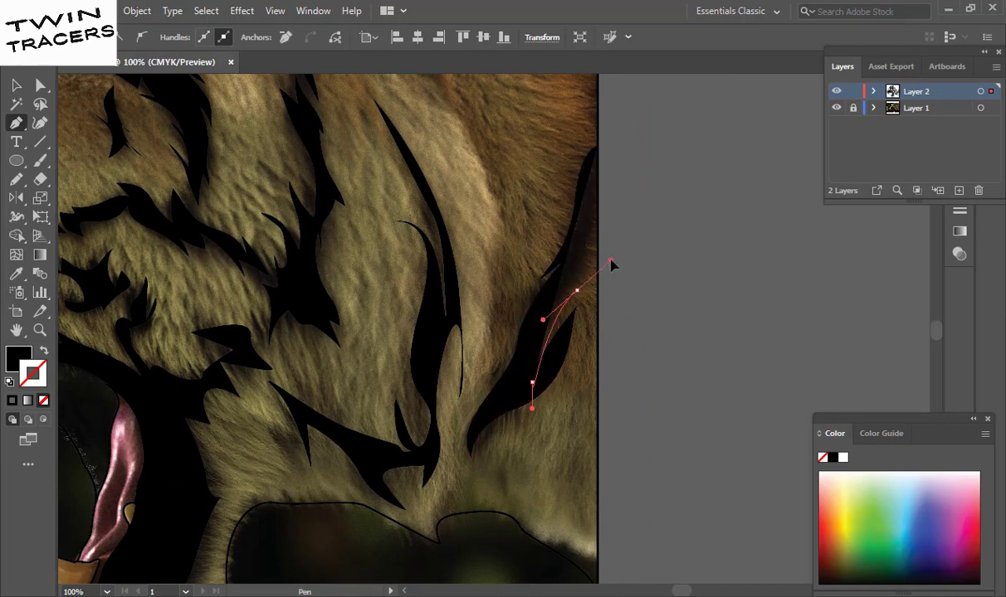
mouse_move(547, 350)
left_mouse_down()
mouse_move(536, 350)
mouse_move(548, 324)
mouse_move(481, 402)
left_mouse_up()
left_click(597, 147)
- Deselect the finished neck stripe and zoom in on the eye and cheek
scroll(480, 402, "down", 5)
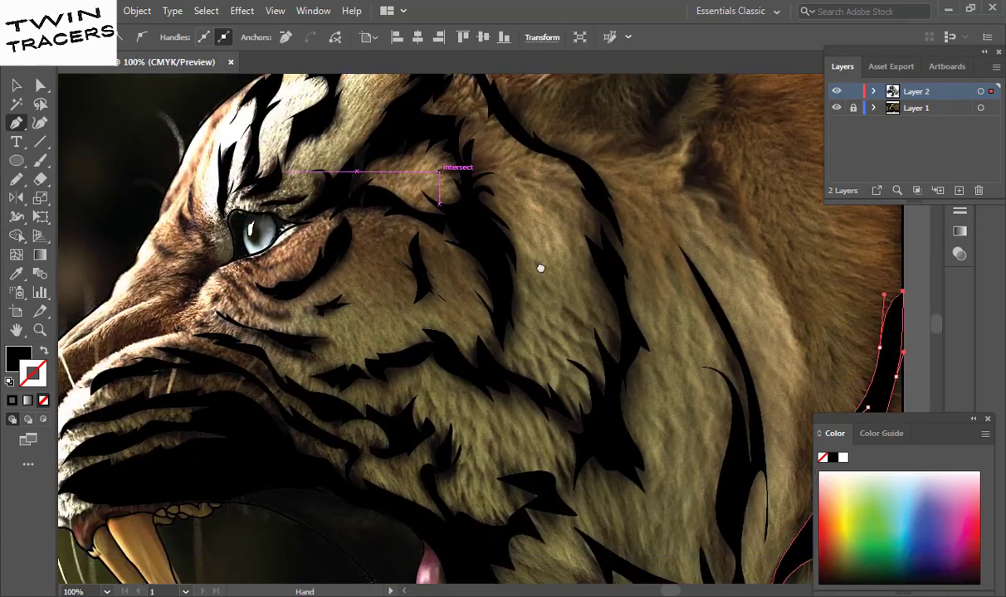
scroll(539, 265, "down", 1)
key("v")
scroll(462, 269, "down", 3)
scroll(340, 237, "down", 3)
key("ctrl+shift+a")
scroll(340, 236, "up", 3)
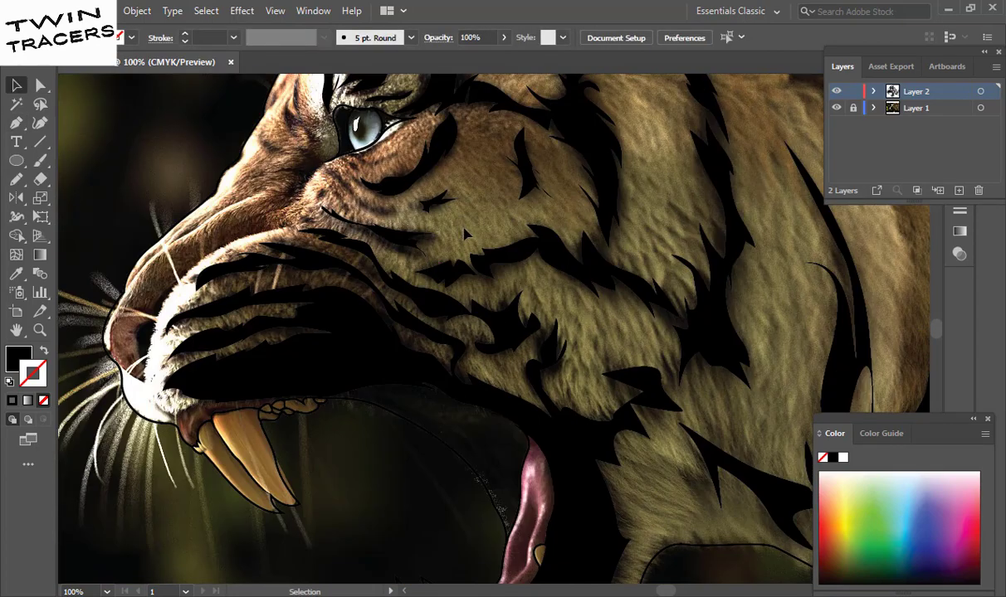
left_click(435, 226)
left_click(424, 271)
left_click(463, 330)
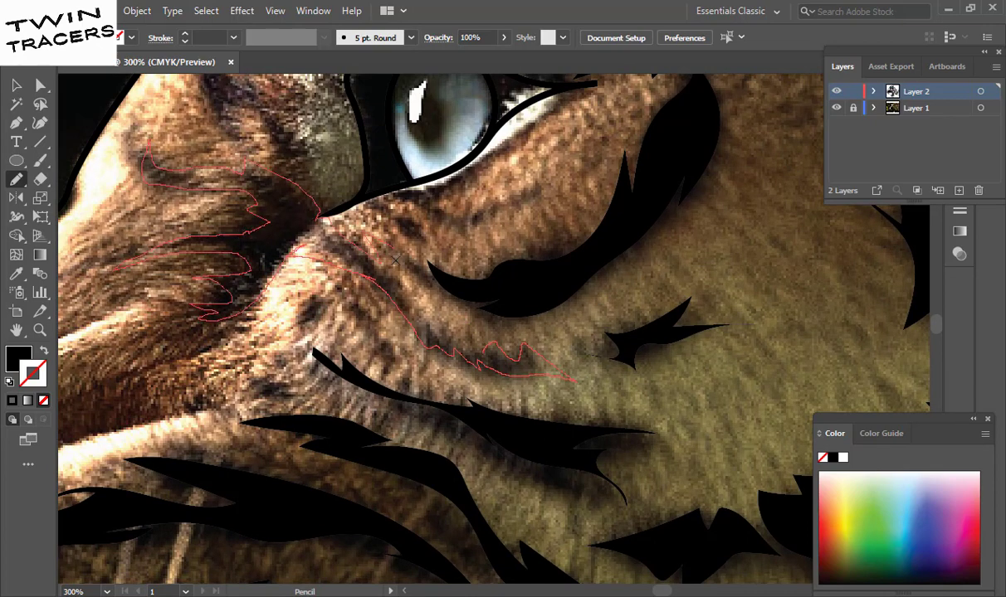
- Draw a stripe shape under the eye and fill it black
left_click_drag(483, 351, 457, 332)
key("shift+x")
left_click(234, 272, "ctrl")
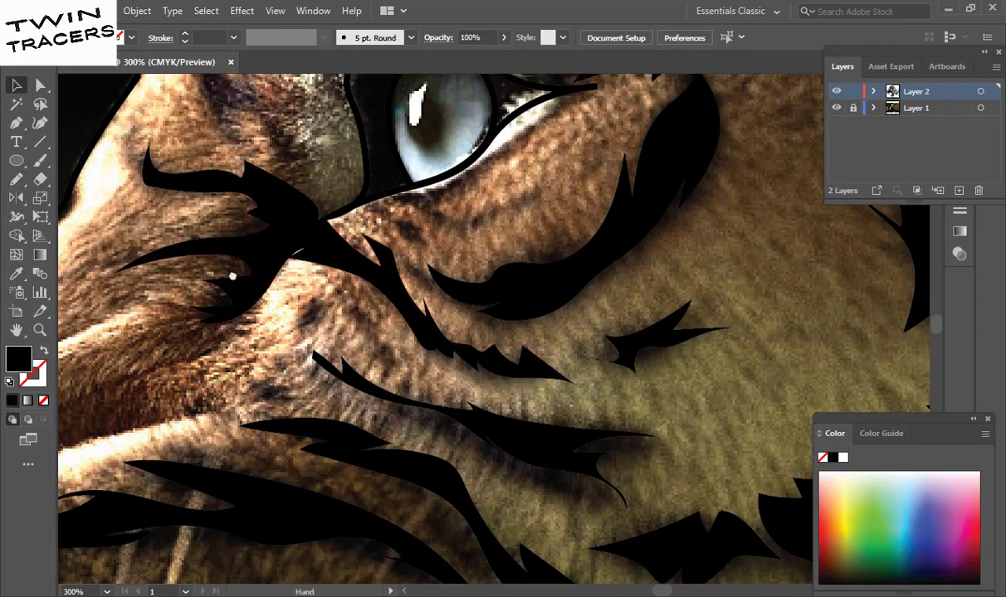
scroll(527, 231, "up", 3)
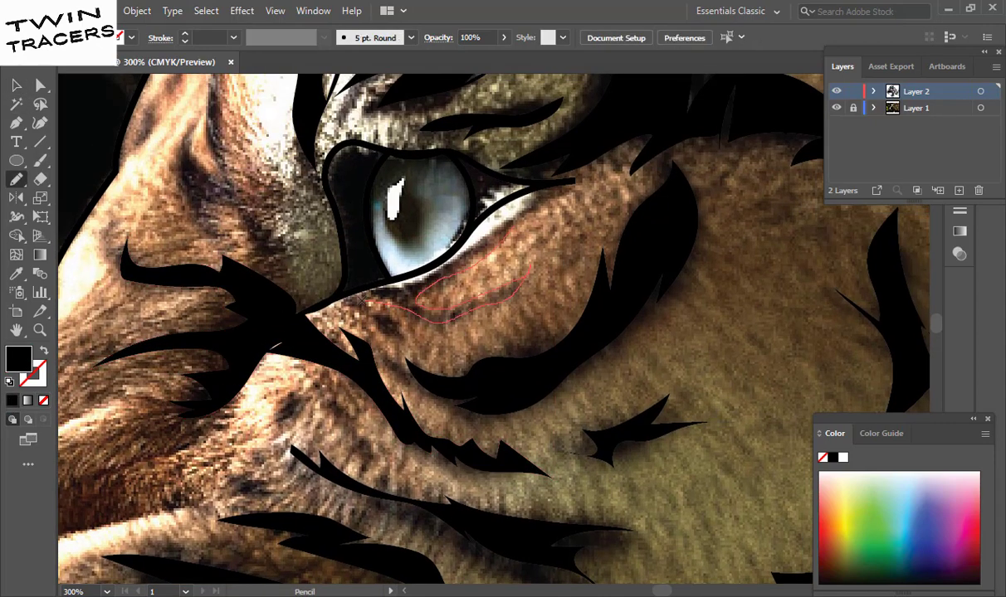
left_click_drag(380, 284, 547, 199)
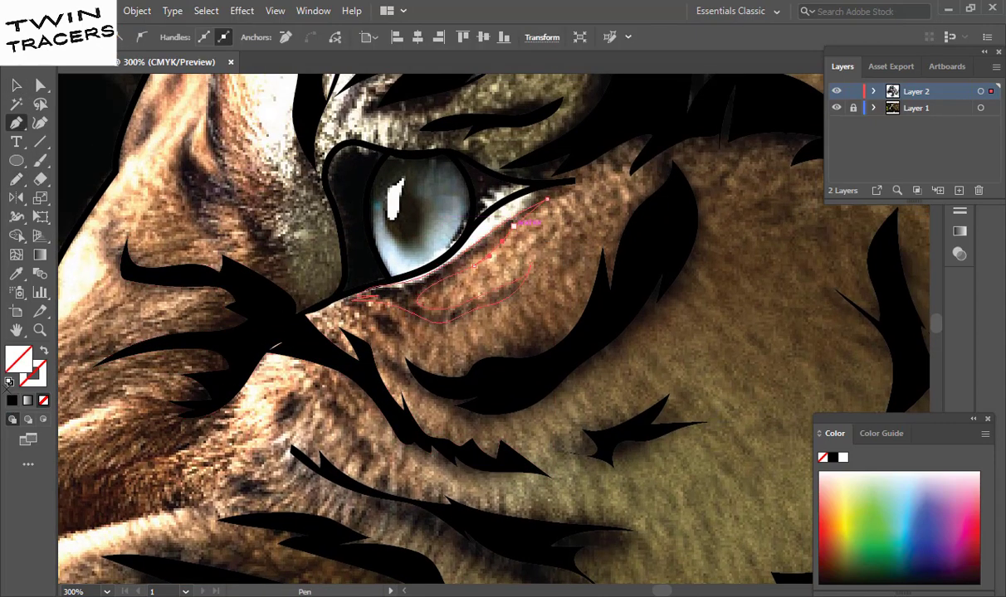
key("p")
left_click(22, 85)
scroll(206, 271, "up", 3)
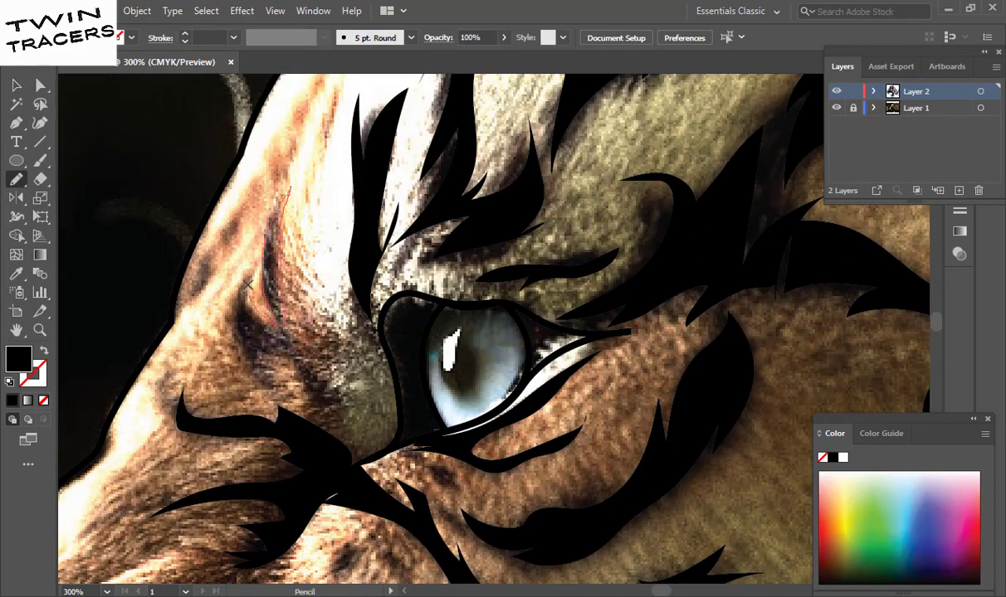
key("v")
key("shift+x")
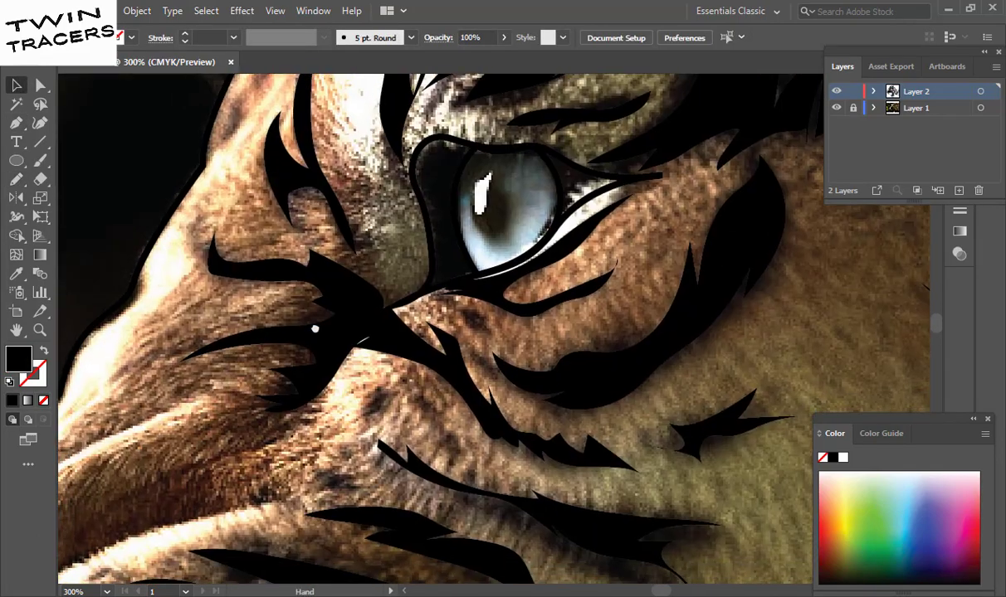
scroll(373, 299, "down", 10)
- Pen a black shape along the upper muzzle edge, then zoom out to fit the tiger
left_click_drag(489, 301, 414, 375)
key("p")
left_click(394, 228)
left_click_drag(315, 365, 341, 399)
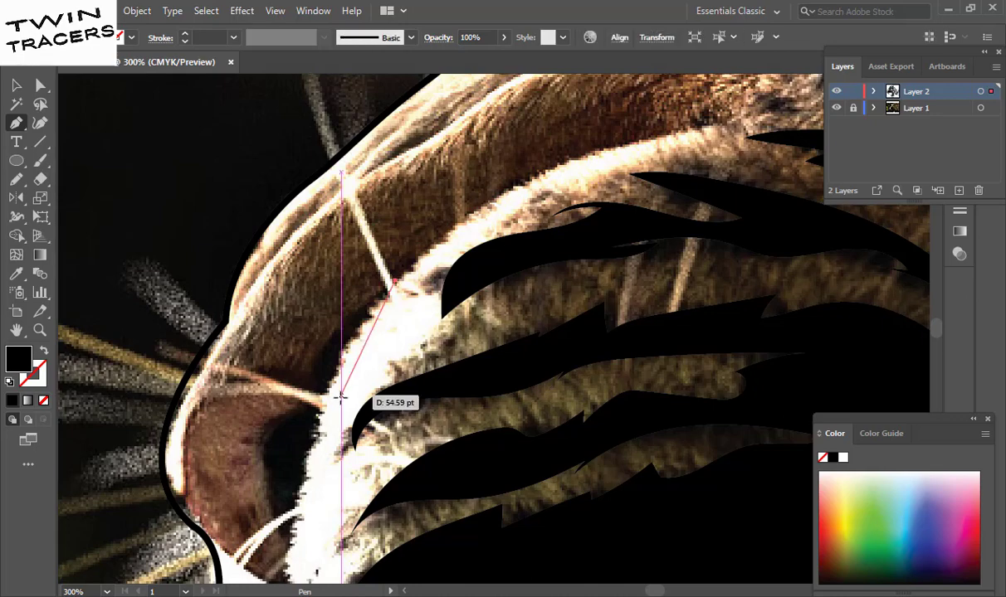
left_click_drag(314, 458, 303, 538)
mouse_move(285, 491)
left_mouse_down()
mouse_move(282, 274)
mouse_move(326, 268)
left_mouse_up()
scroll(285, 465, "down", 4)
scroll(292, 225, "up", 4)
left_click(384, 220)
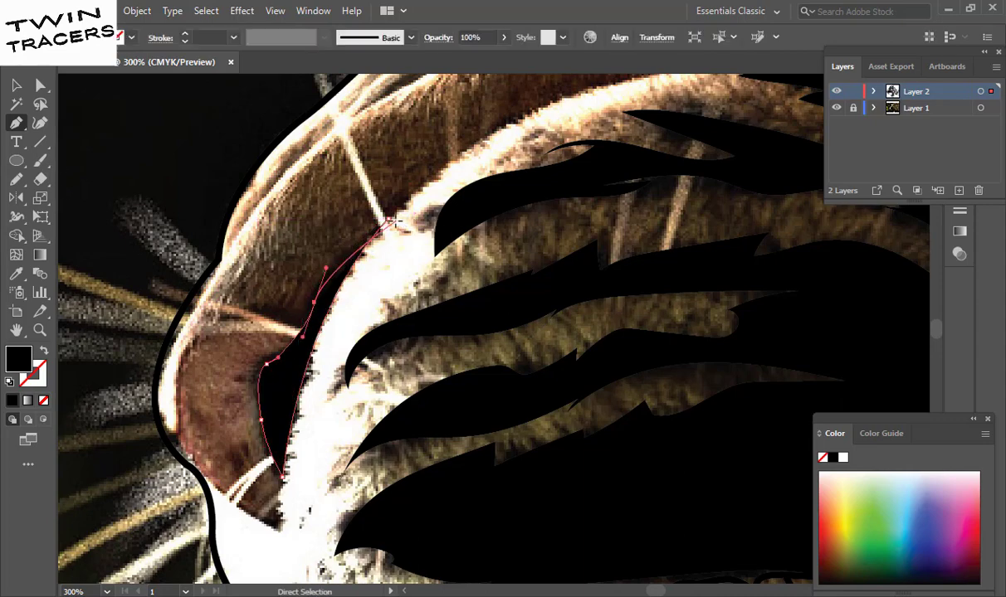
key("v")
key("ctrl+0")
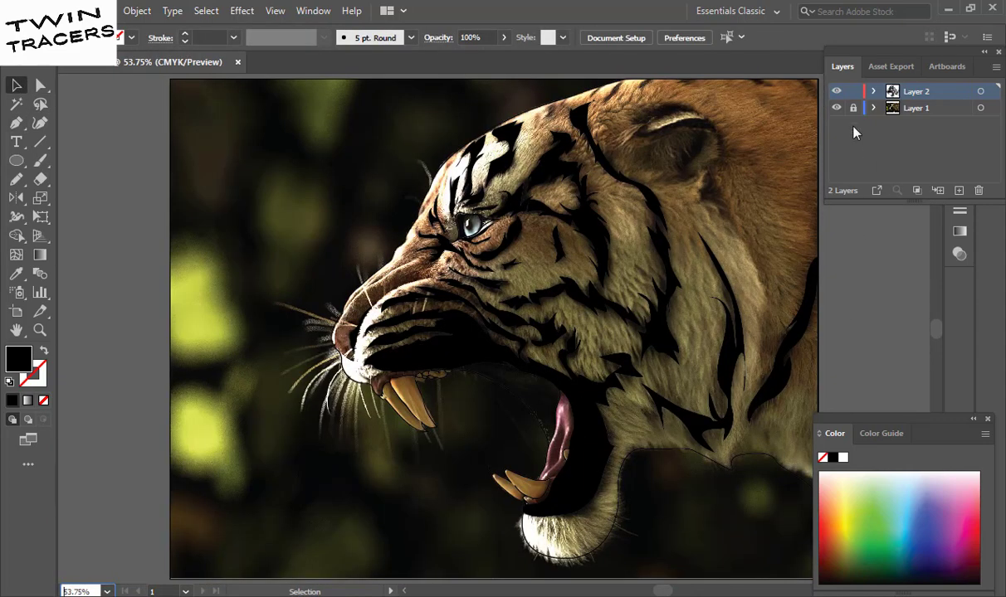
- Toggle the photo layer and zoom to 200% on the ear
left_click(835, 108)
key("ctrl+plus")
key("ctrl+plus")
key("ctrl+plus")
left_click_drag(665, 139, 622, 258)
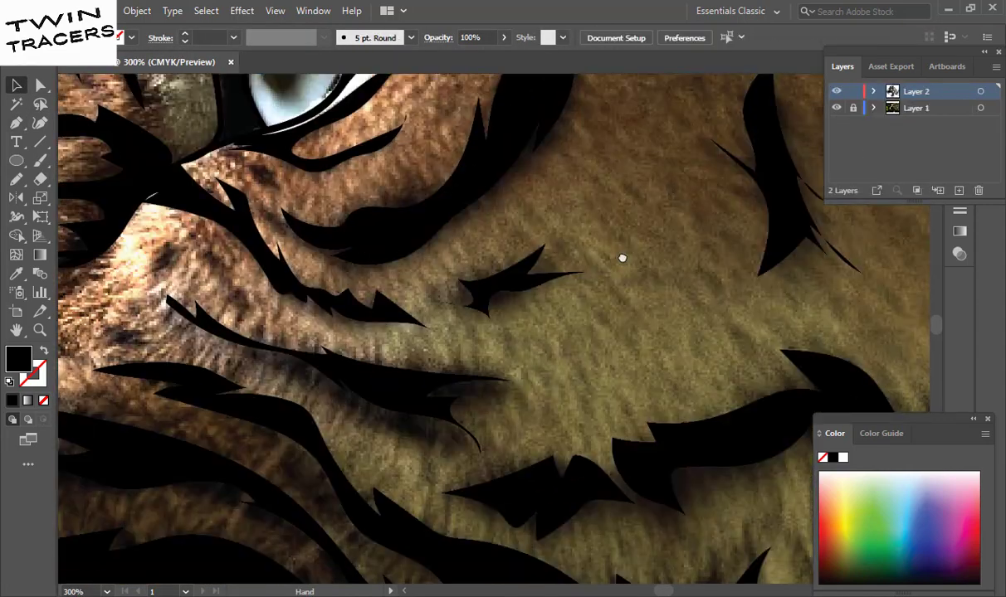
key("ctrl+minus")
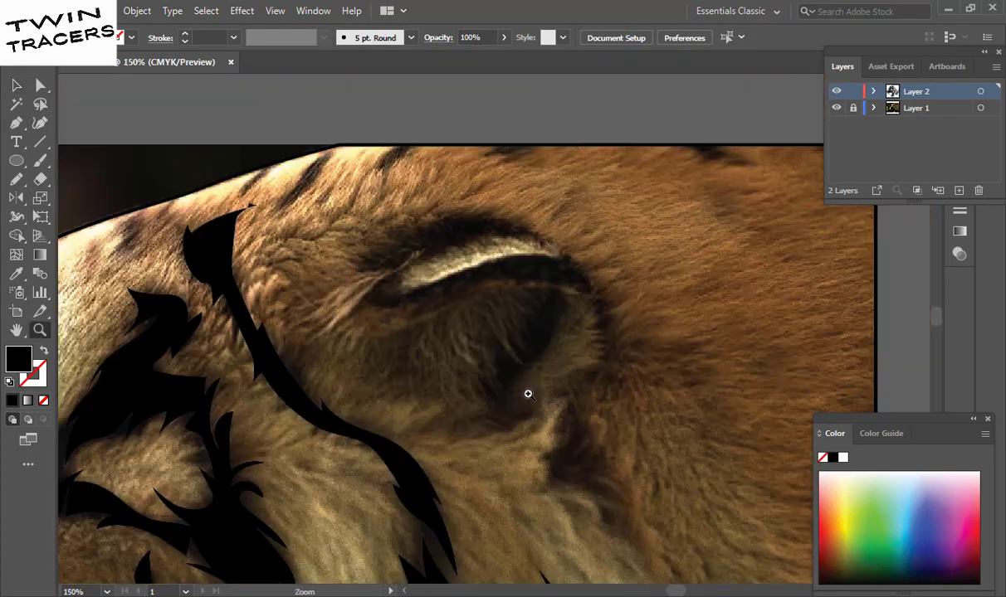
left_click_drag(528, 393, 503, 343)
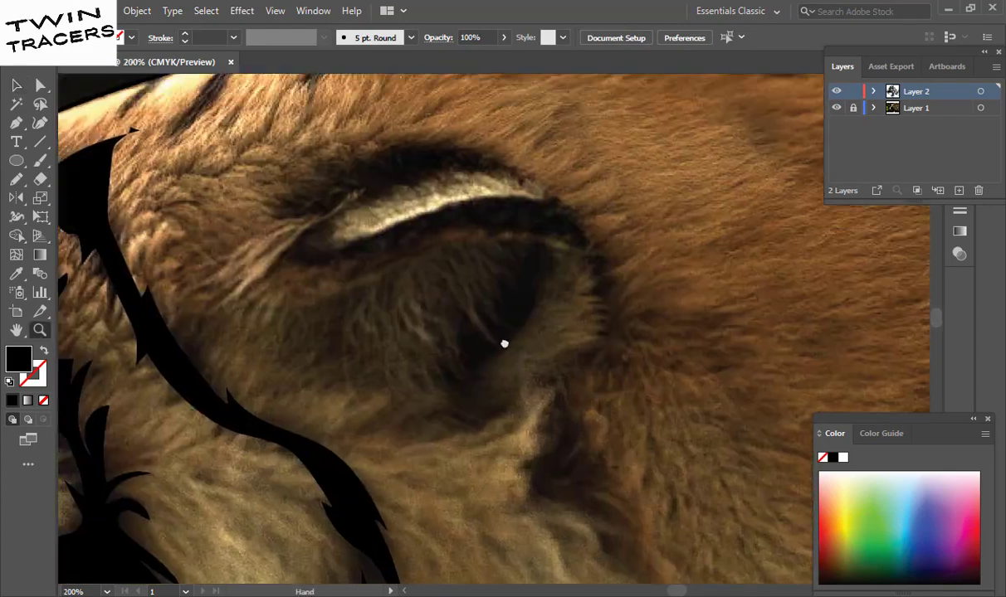
- Pencil black shading shapes inside the ear, along its rim and its top
key("n")
mouse_move(509, 407)
left_mouse_down()
mouse_move(461, 418)
mouse_move(507, 406)
left_mouse_up()
scroll(439, 313, "up", 1)
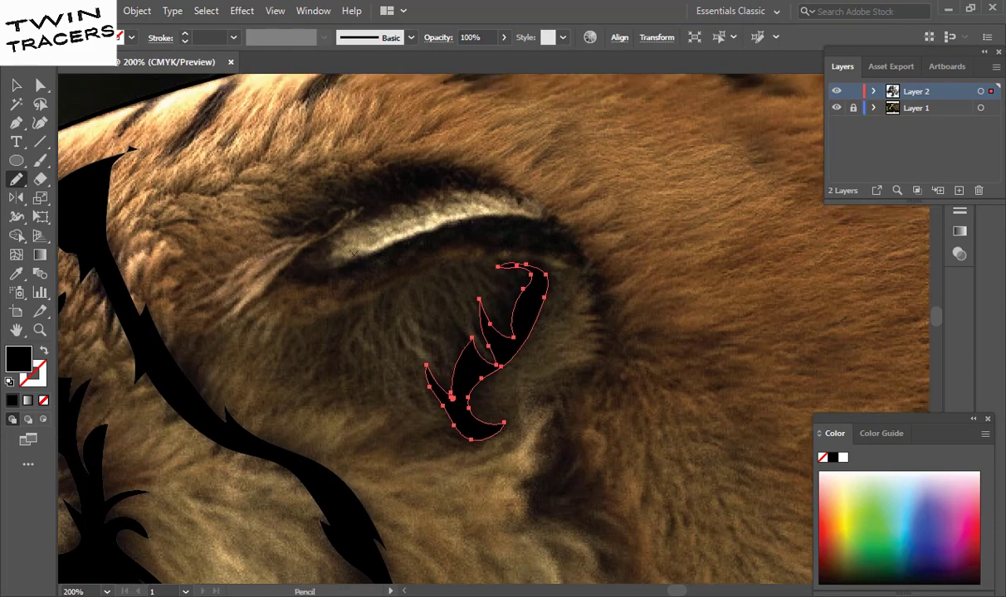
left_click_drag(357, 263, 301, 258)
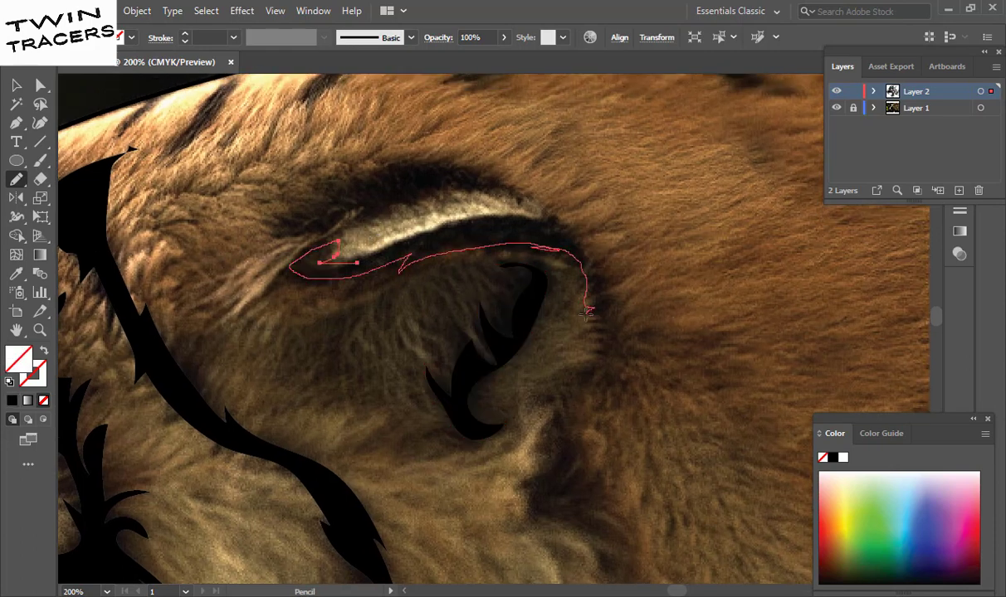
left_click_drag(396, 247, 358, 262)
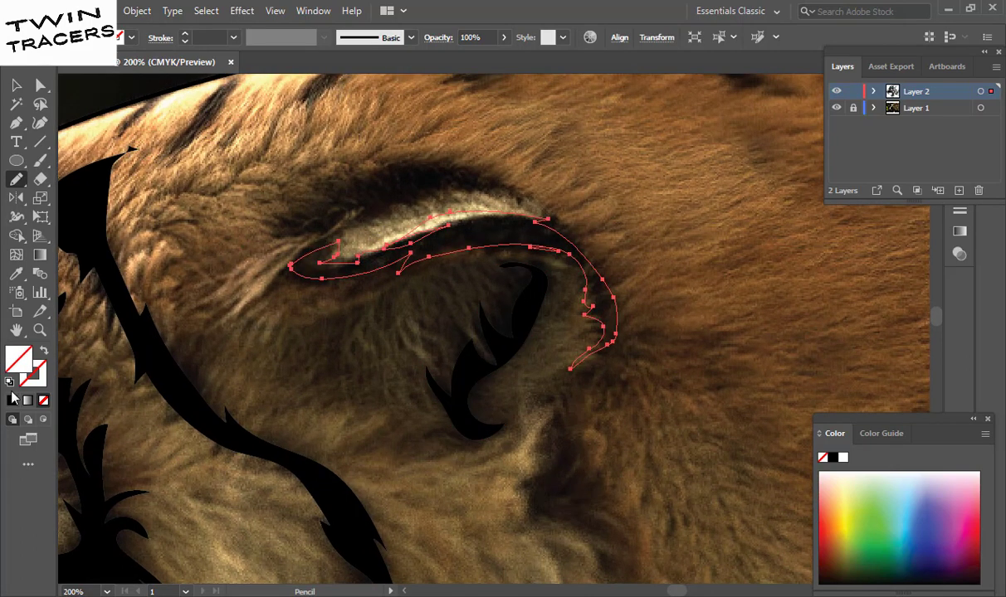
left_click(312, 224, "ctrl")
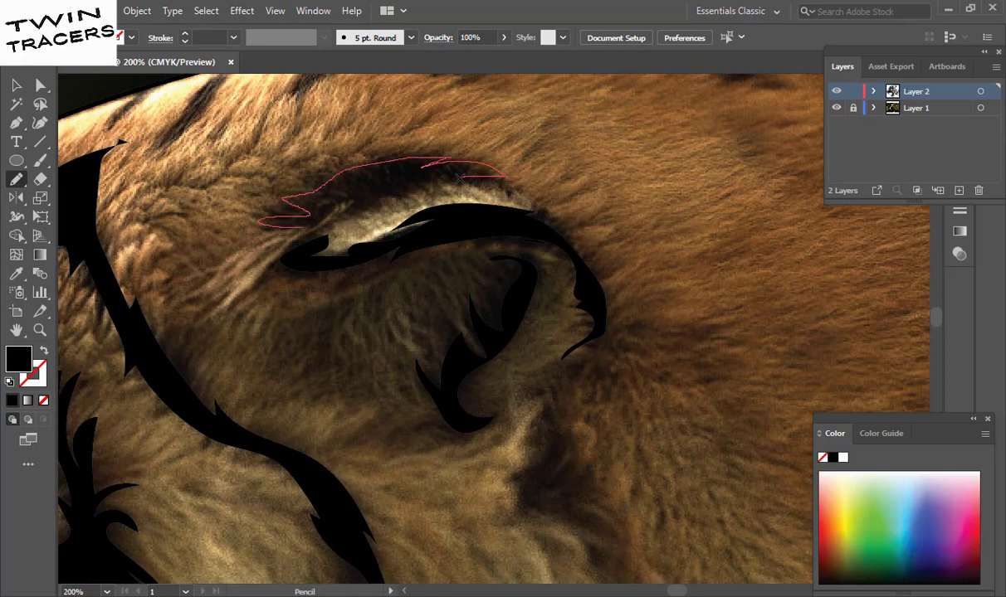
left_click_drag(263, 221, 260, 223)
left_click(327, 351, "ctrl")
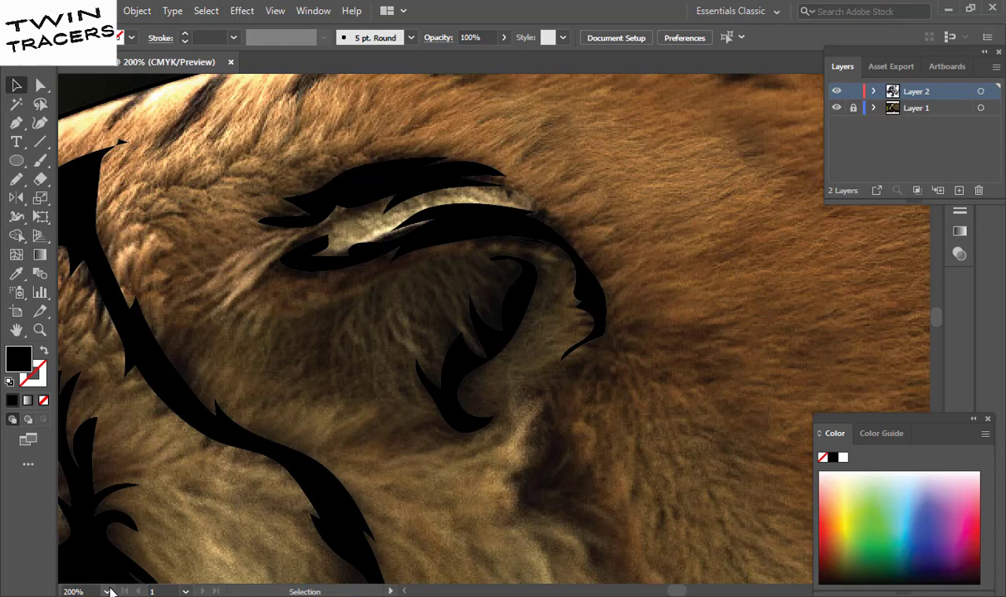
- Check the lines with the photo hidden, then zoom to 300% on the head's top fur
key("ctrl+0")
left_click(836, 108)
left_click(836, 108)
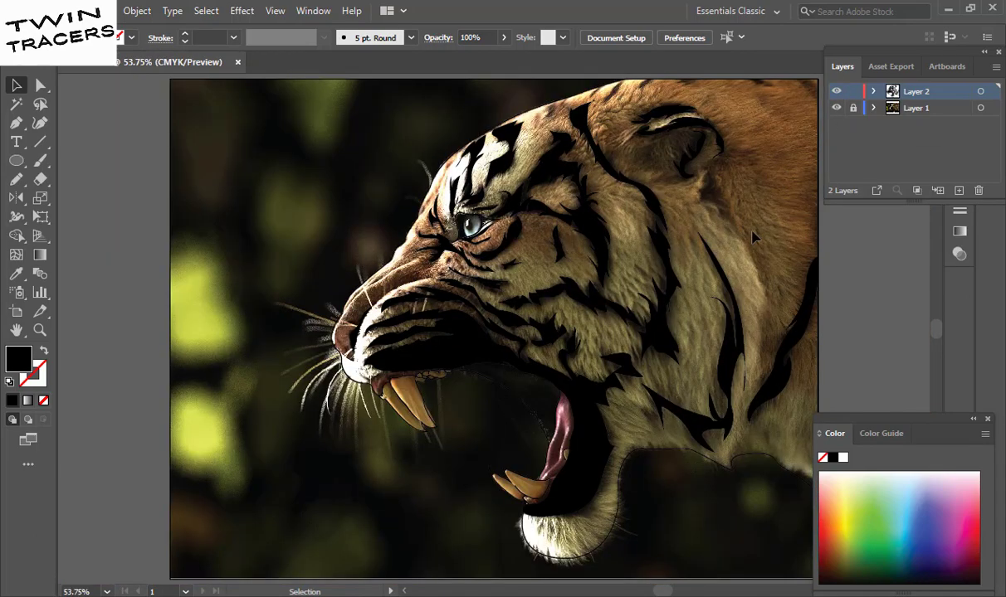
key("z")
left_click(624, 137)
left_click(440, 422)
key("n")
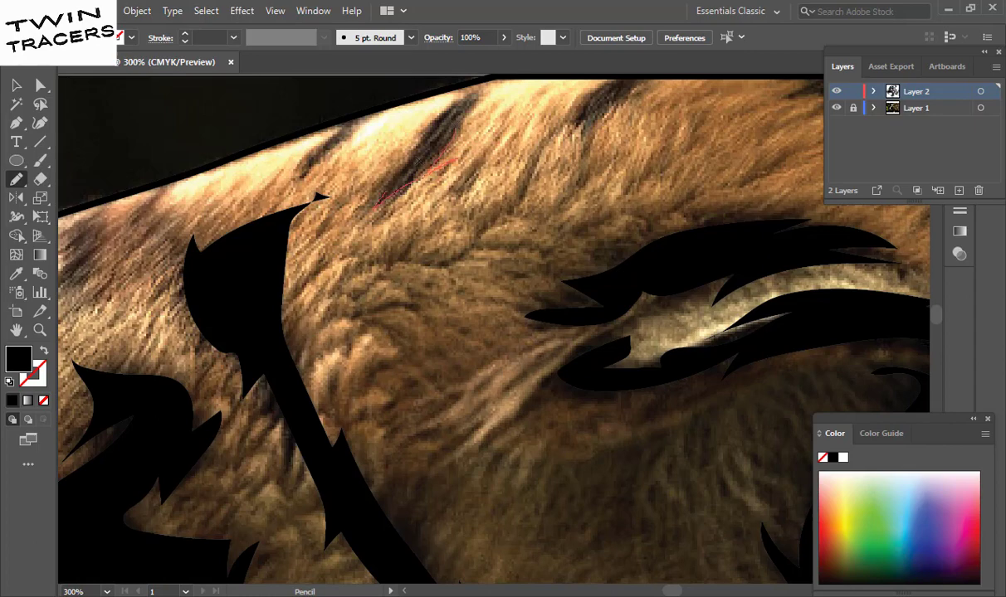
- Draw pointed fur tufts along the top edge of the head and fit the artboard
left_click_drag(473, 112, 452, 108)
left_click_drag(362, 113, 290, 170)
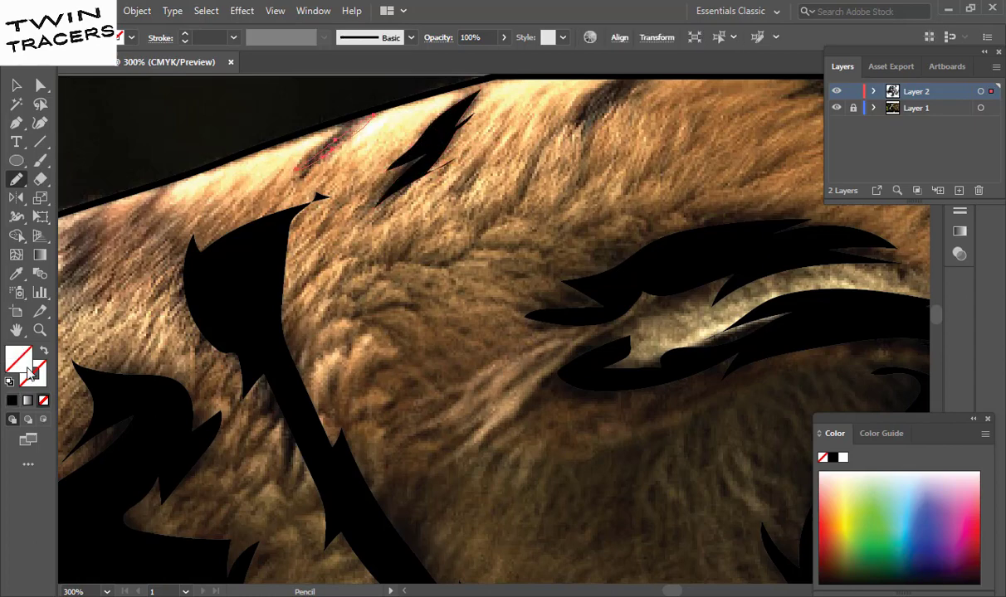
left_click_drag(632, 95, 541, 199)
left_click_drag(593, 249, 427, 307)
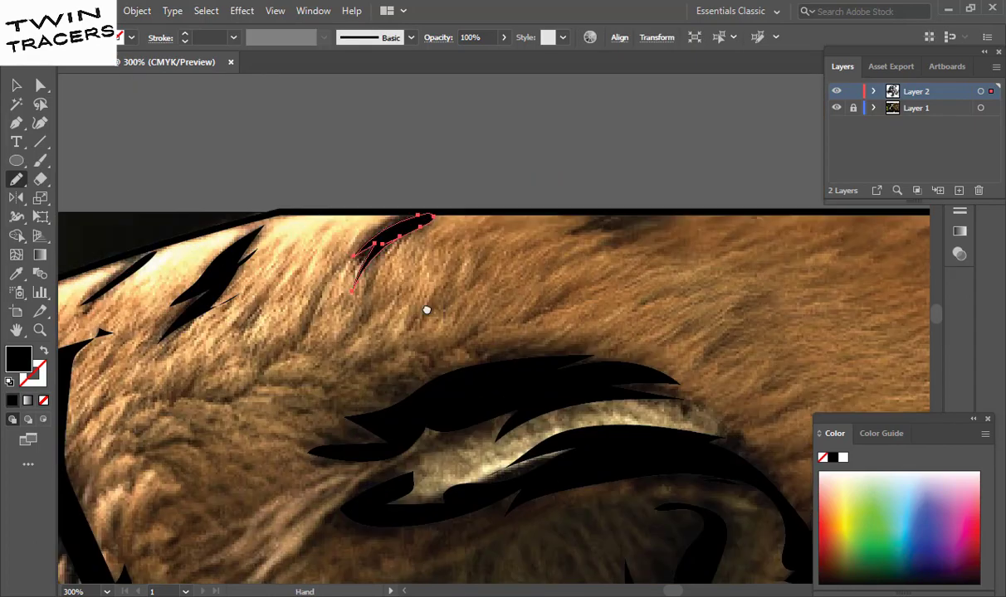
mouse_move(494, 270)
left_mouse_down()
mouse_move(677, 230)
mouse_move(498, 253)
left_mouse_up()
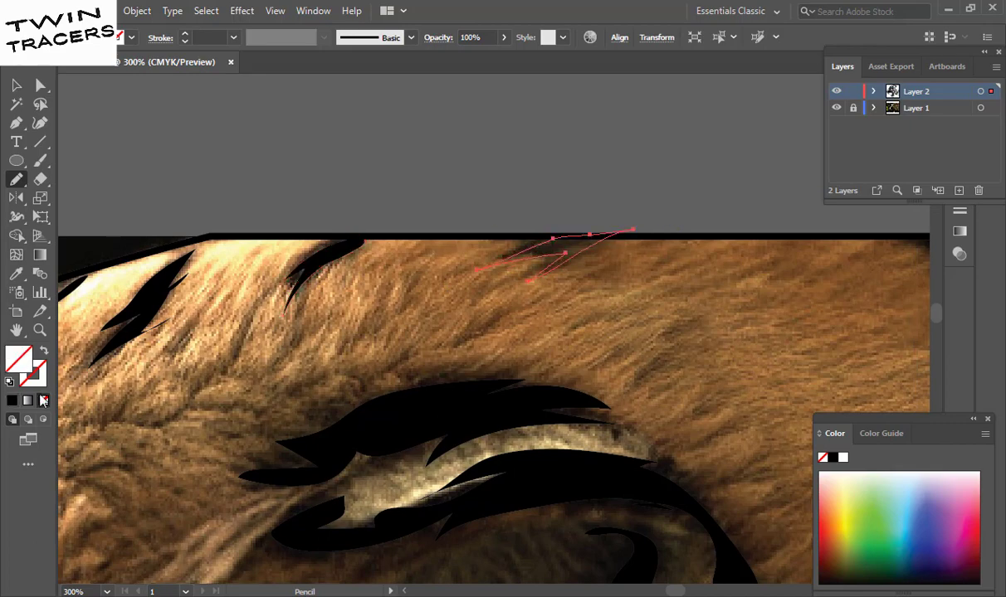
mouse_move(892, 268)
left_mouse_down()
mouse_move(560, 239)
mouse_move(564, 209)
left_mouse_up()
left_click_drag(643, 310, 315, 307)
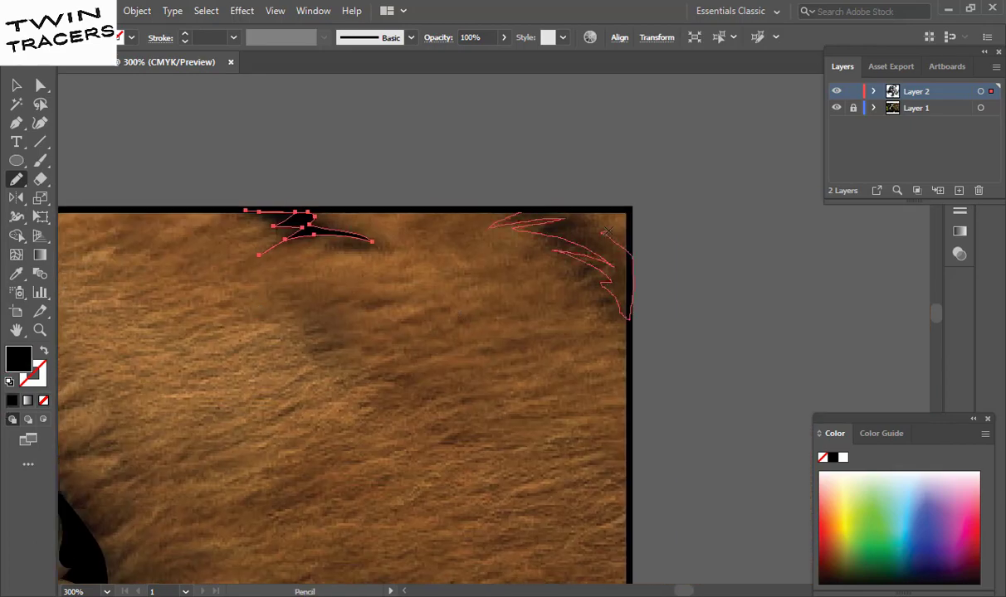
key("ctrl+0")
- Hide the photo to check the tracing, then zoom to 200% on the nose
key("v")
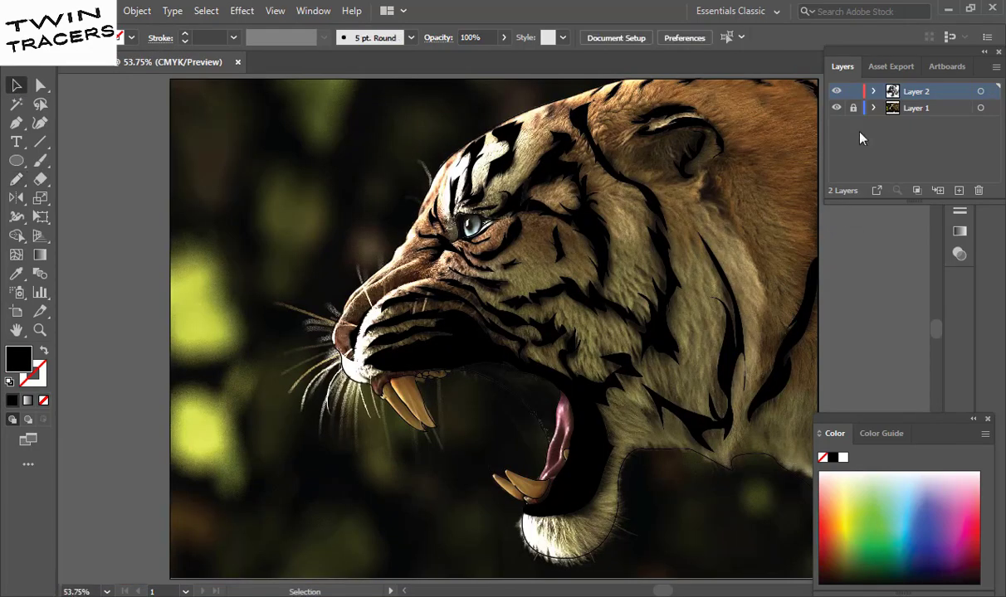
left_click(836, 108)
key("z")
left_click(523, 332)
key("p")
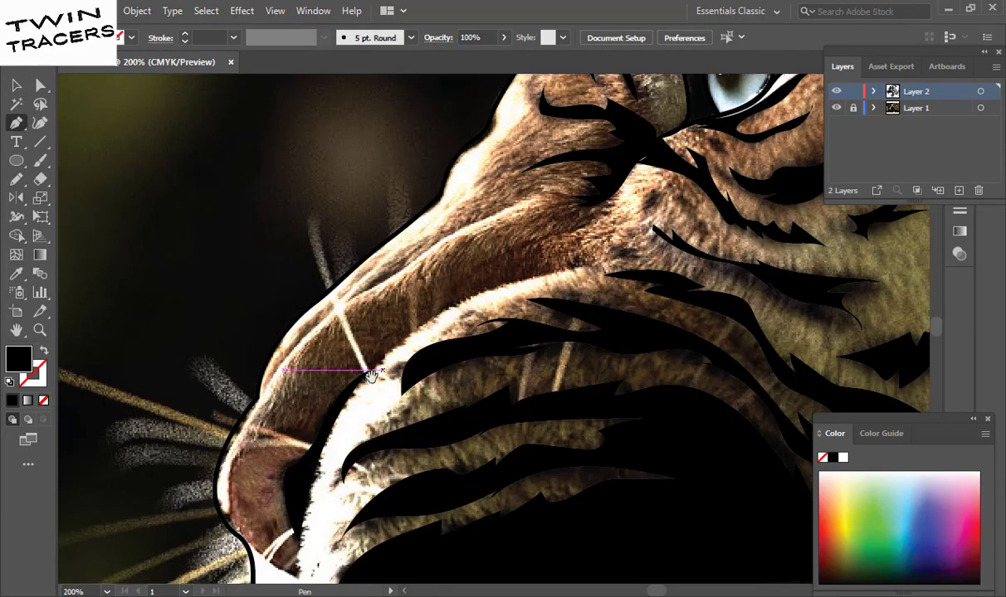
left_click_drag(371, 376, 404, 302)
- Trace a closed nose shape, swap fill and stroke, and sample the photo's nose colour
left_click(353, 365)
left_click_drag(264, 452, 264, 415)
left_click_drag(307, 452, 309, 498)
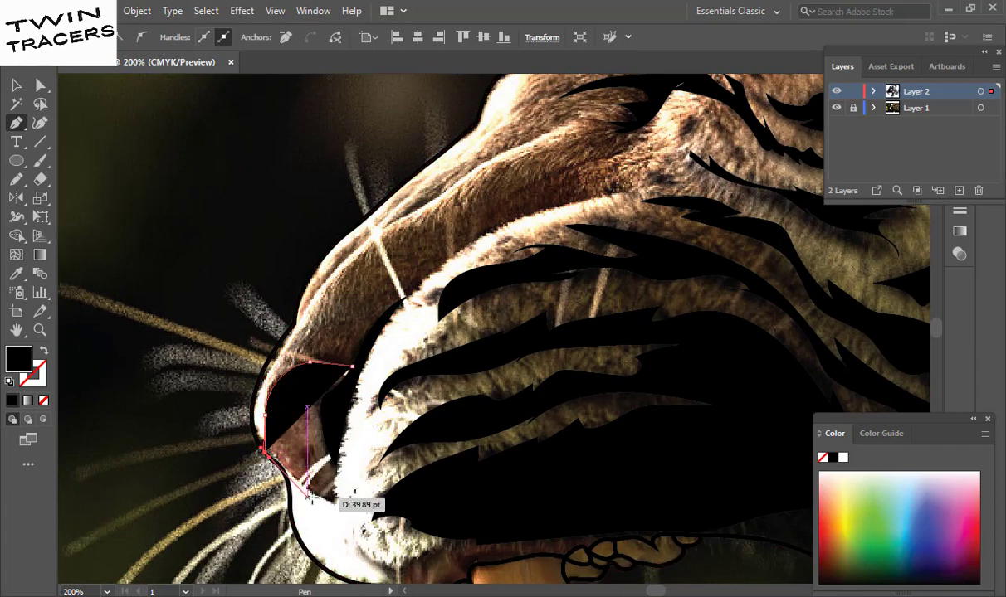
left_click(336, 507)
left_click(345, 423)
left_click(352, 365)
left_click(44, 351)
key("i")
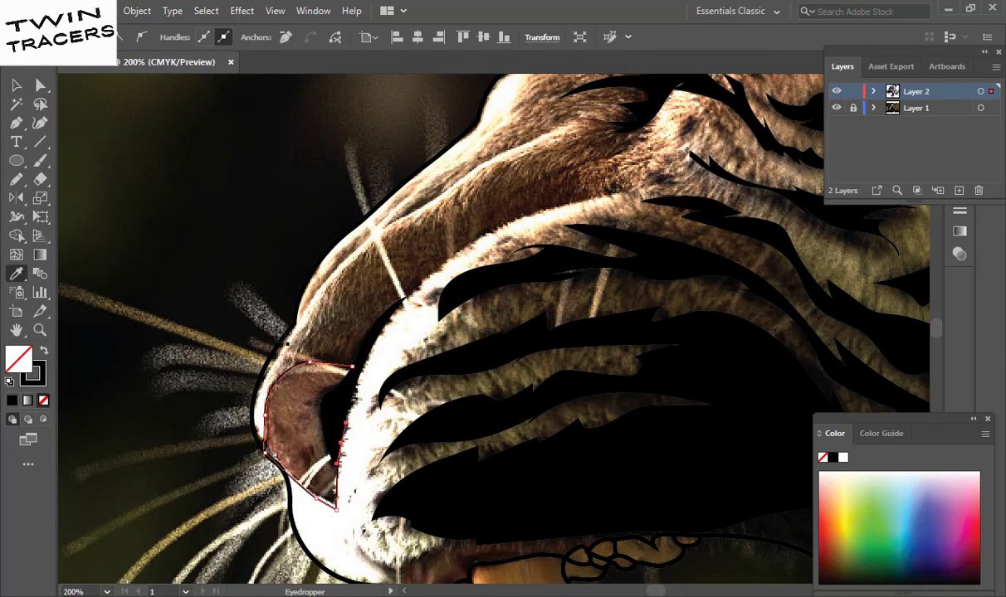
left_click(286, 343)
- Draw a curved gum path above the upper fang, then fit the tiger and hide the photo
key("p")
left_click_drag(414, 249, 332, 348)
left_click(486, 229)
mouse_move(402, 270)
left_mouse_down()
mouse_move(357, 295)
mouse_move(270, 401)
mouse_move(153, 198)
left_mouse_up()
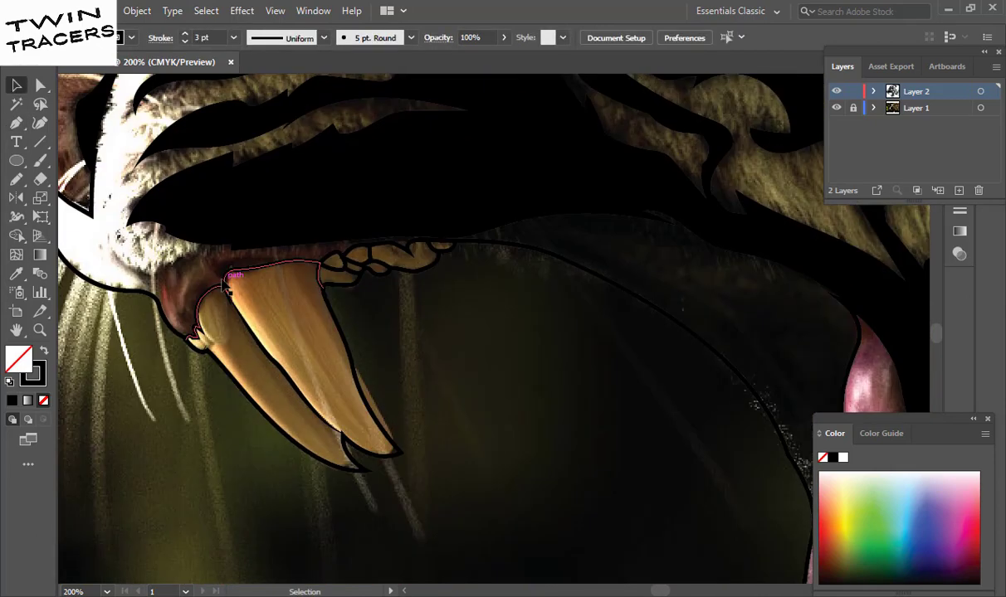
key("p")
left_click_drag(214, 274, 206, 315)
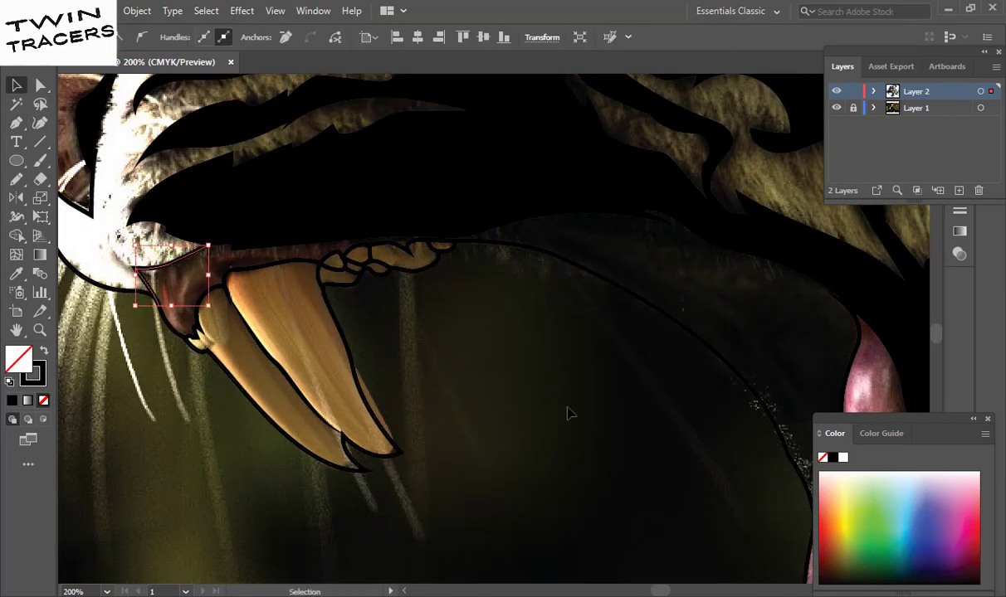
mouse_move(772, 472)
left_mouse_down()
mouse_move(448, 356)
mouse_move(365, 224)
left_mouse_up()
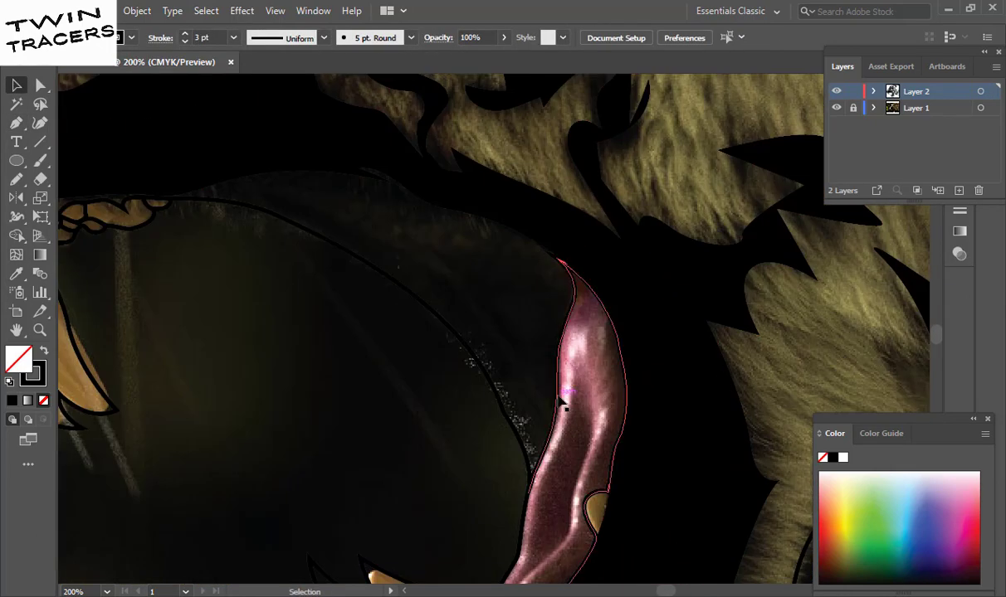
key("ctrl+0")
left_click(836, 108)
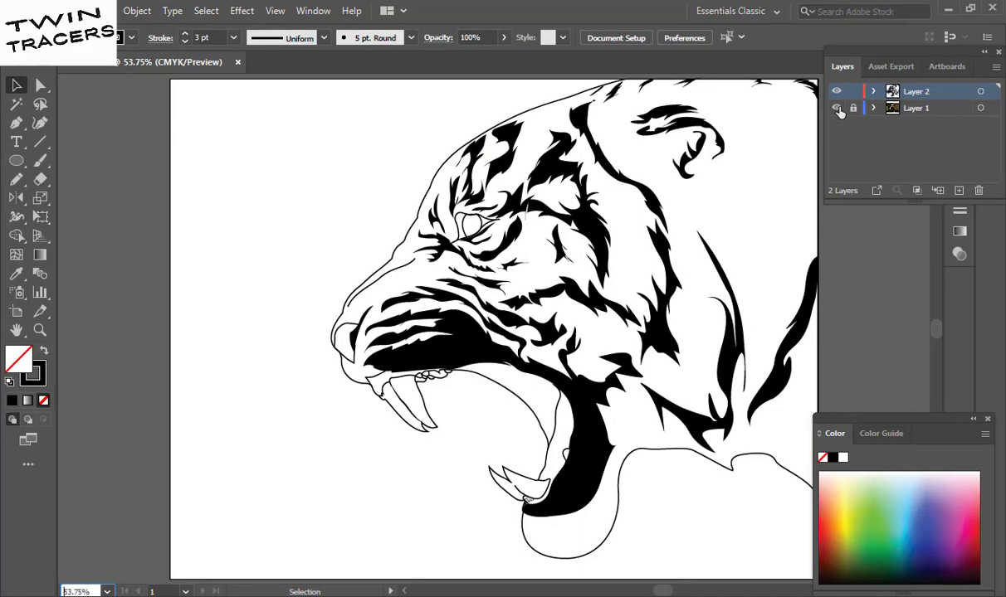
- Toggle the photo layer to compare, and zoom the muzzle to 200%
left_click(836, 108)
left_click(836, 108)
left_click(836, 108)
type("200")
key("Return")
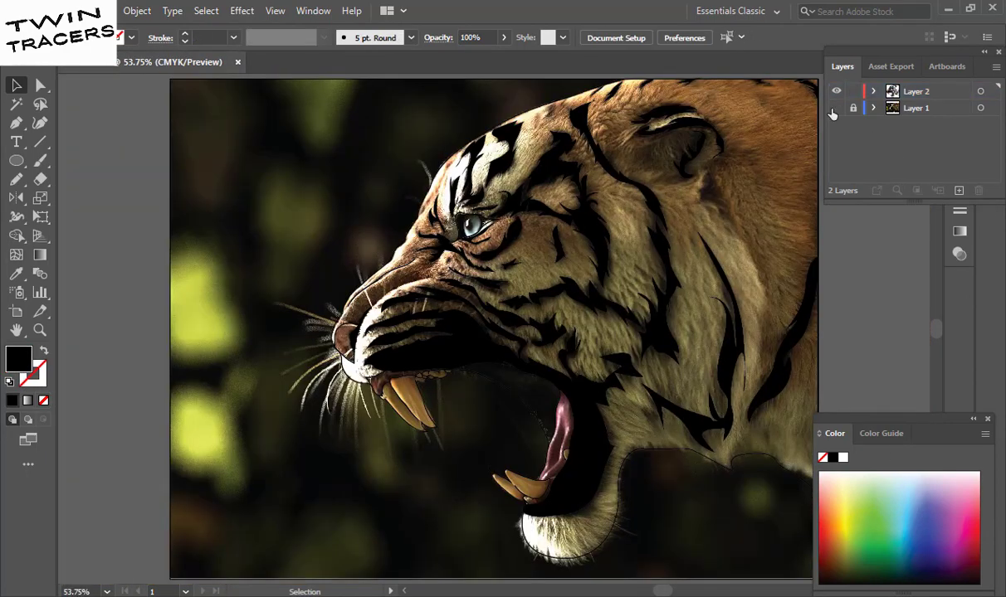
left_click(836, 108)
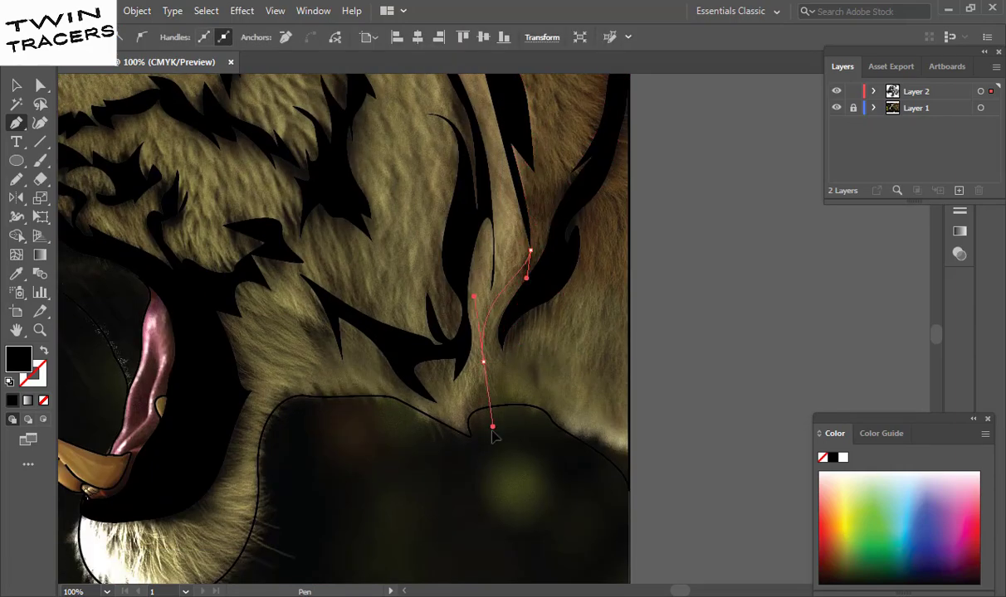
- Draw a fur line down the neck, then fit the whole drawing on screen
left_click(489, 366)
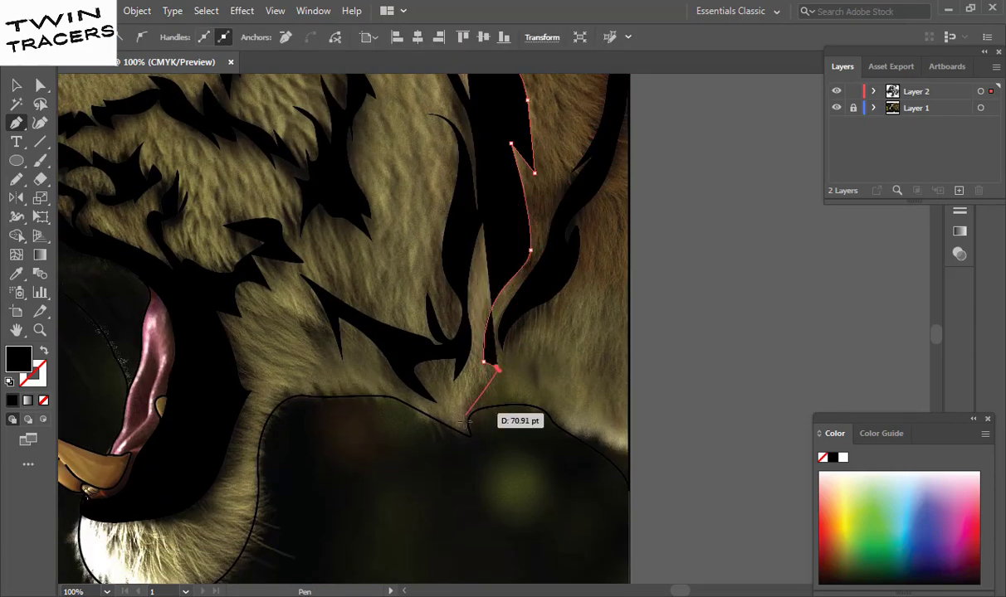
left_click(487, 474)
key("shift+x")
key("v")
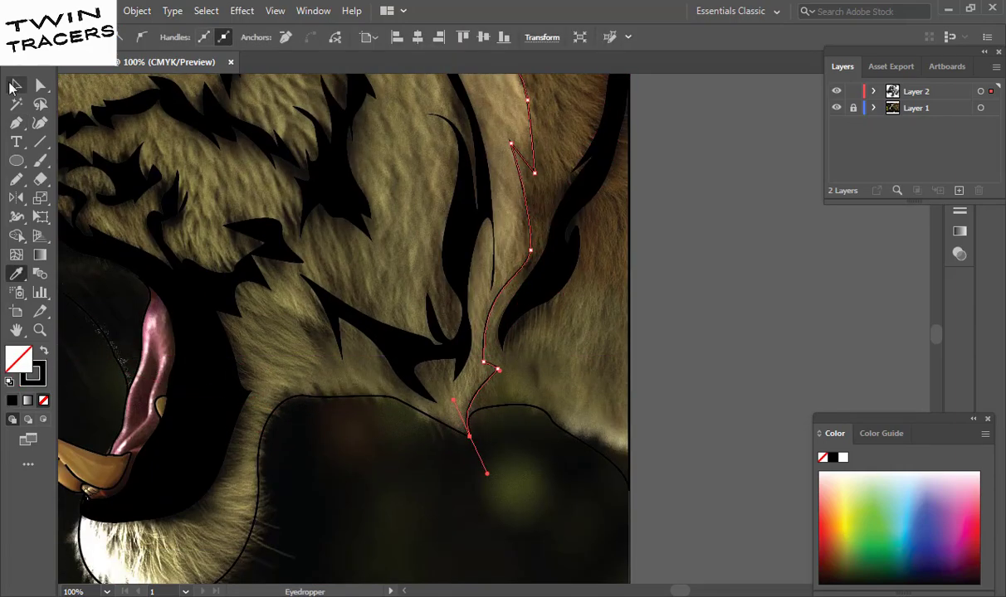
left_click(294, 38)
left_click(132, 576)
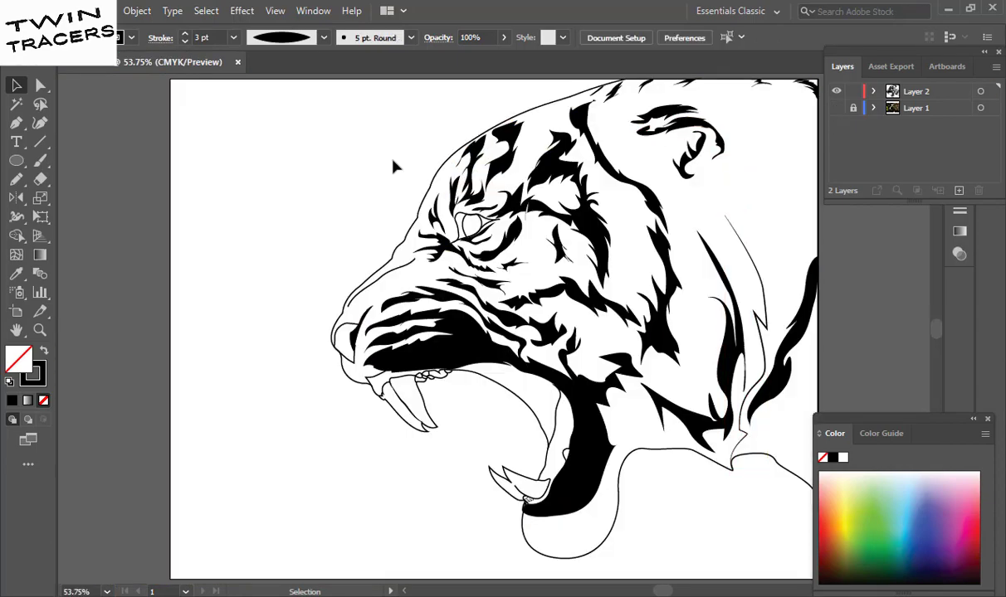
left_click(469, 222)
- Turn the eye outline into a fill, set it to DB0000, then darken it to A30000
key("shift+x")
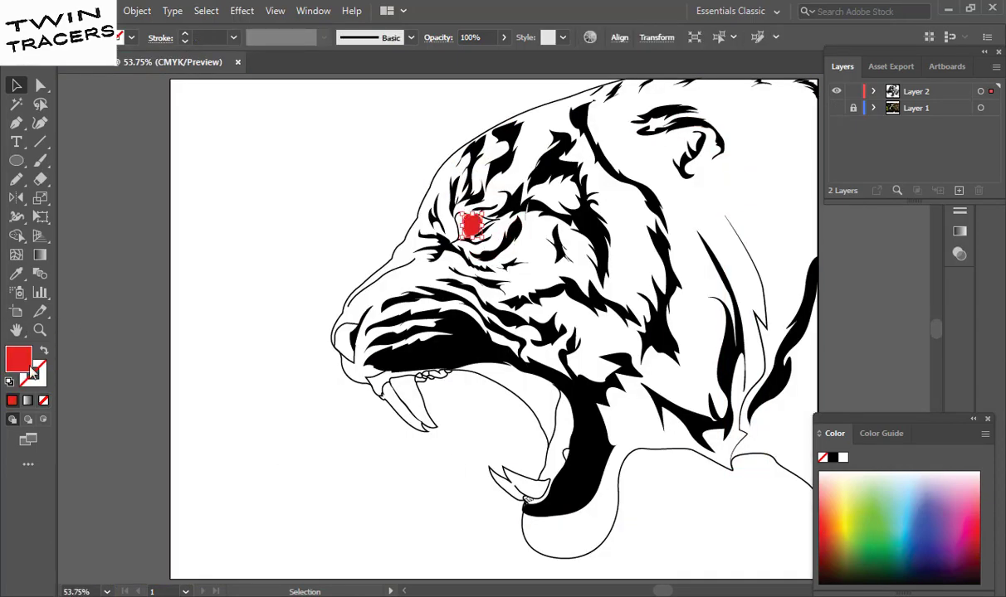
double_click(27, 356)
left_click(668, 206)
double_click(24, 352)
type("DB0000")
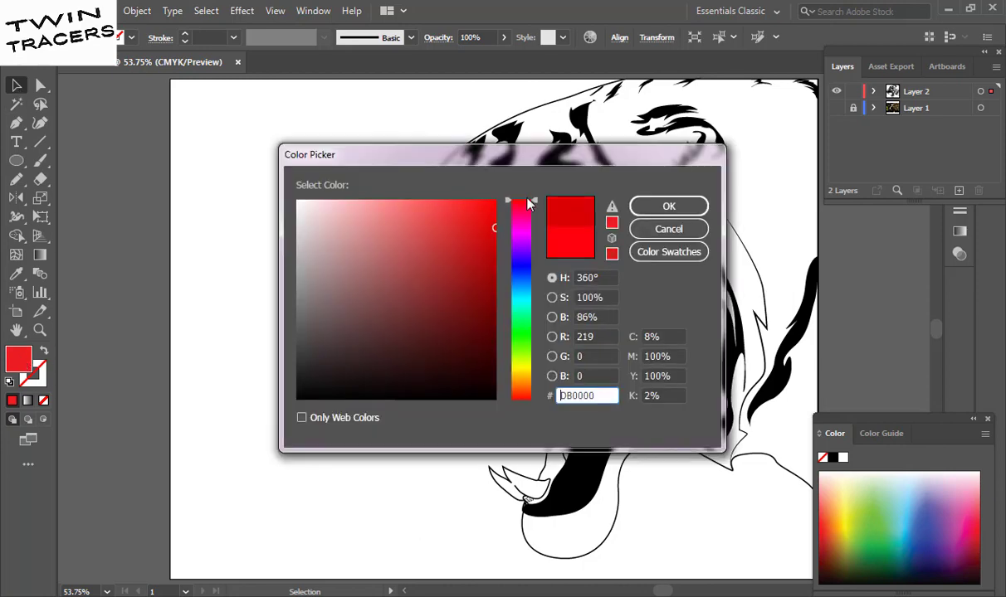
key("Return")
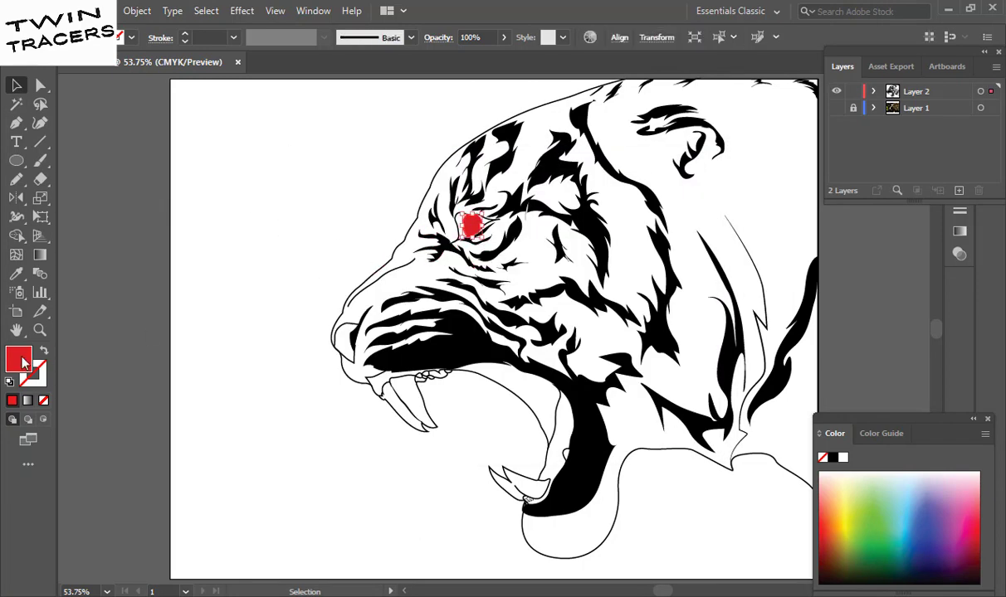
double_click(18, 358)
left_click(494, 271)
left_click(654, 209)
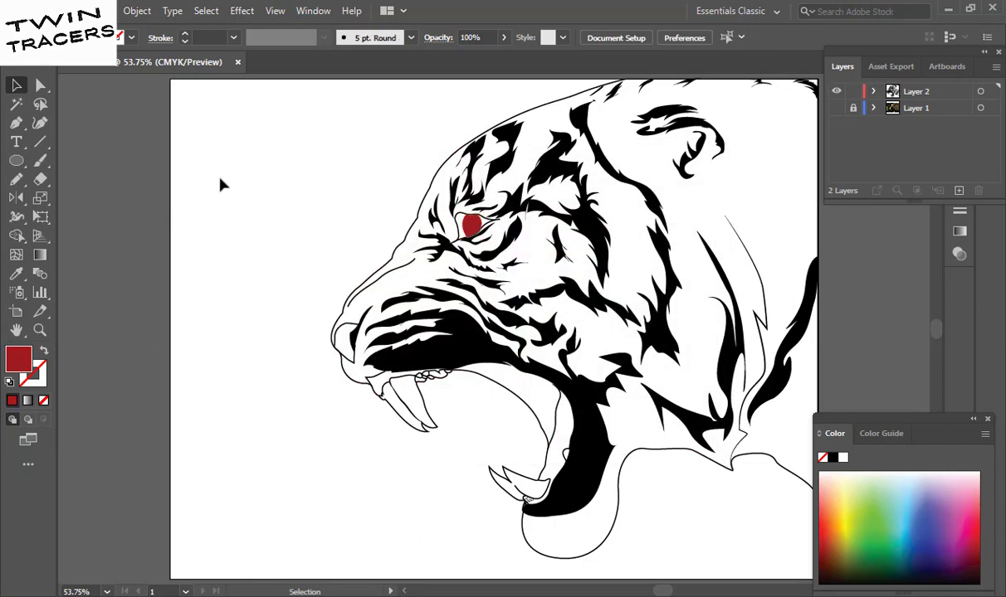
- Create Layer 3 beneath Layer 2 and make it the working layer
left_click(836, 107)
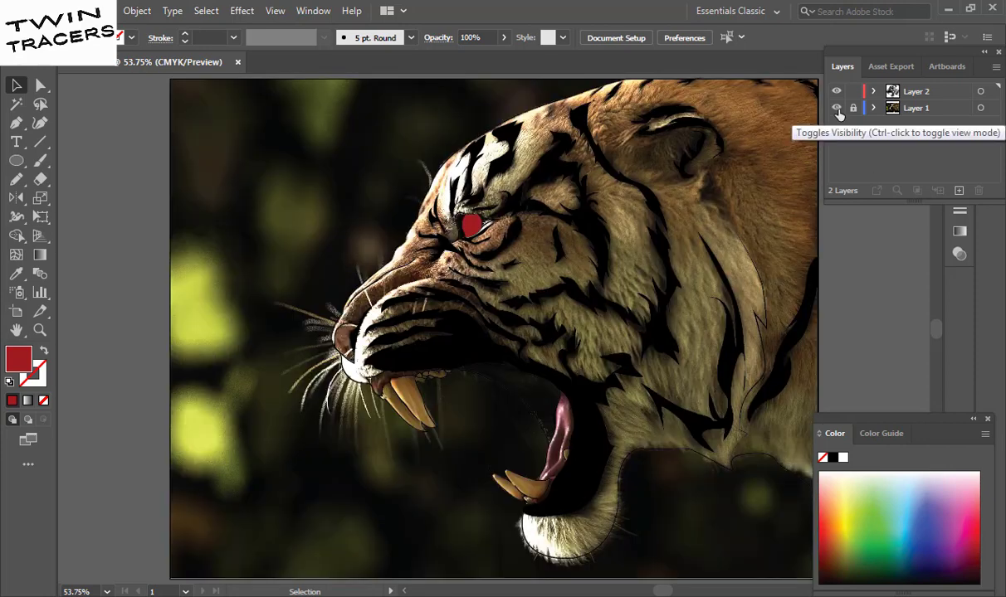
key("ctrl+l")
left_click_drag(898, 113, 899, 115)
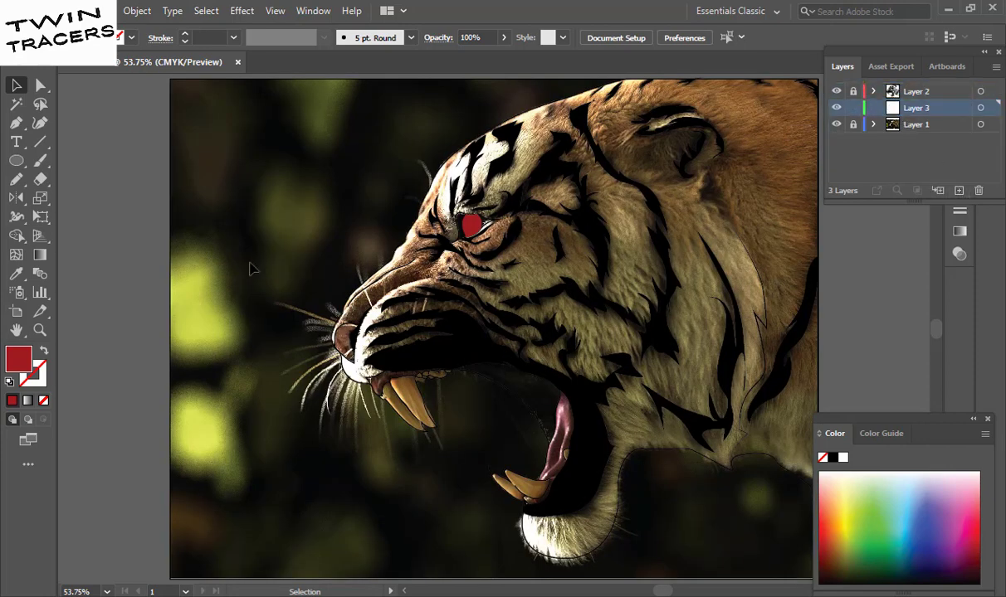
left_click(836, 123)
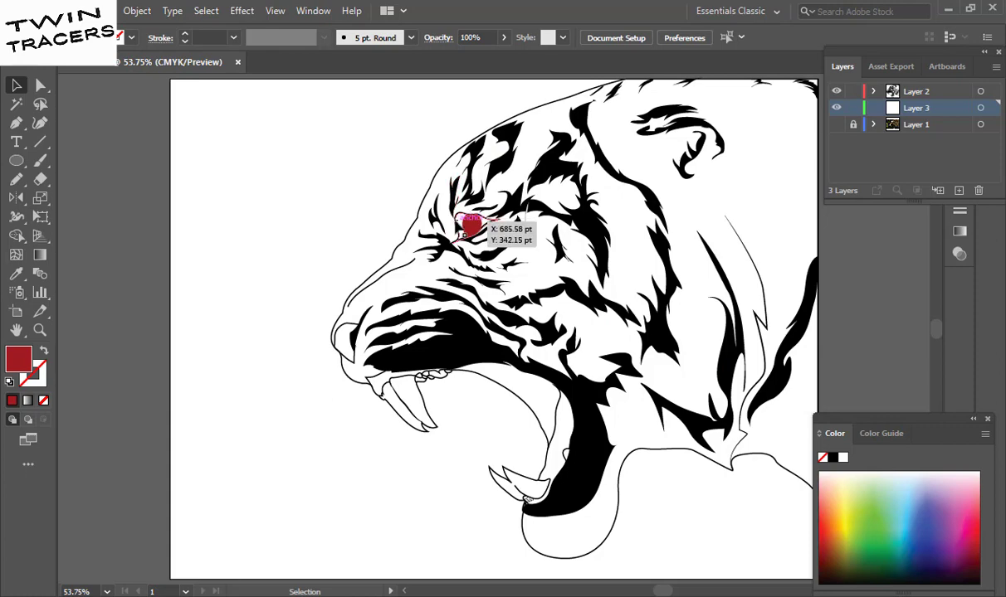
left_click(835, 124)
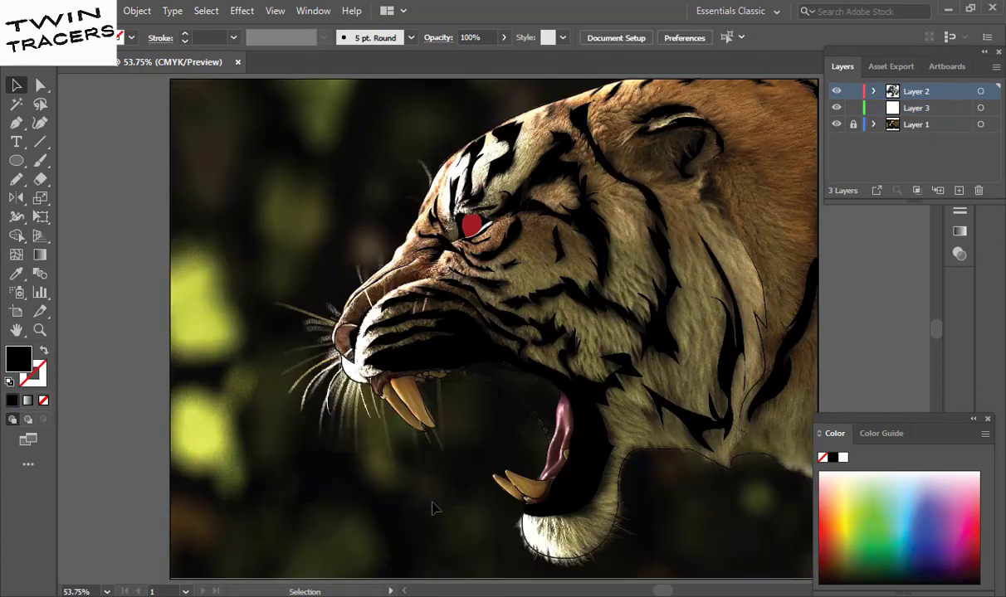
left_click(952, 110)
- Zoom to 200% on the upper fangs and sample the tan fang colour from the photo
key("z")
left_click(516, 415)
scroll(348, 254, "up", 3)
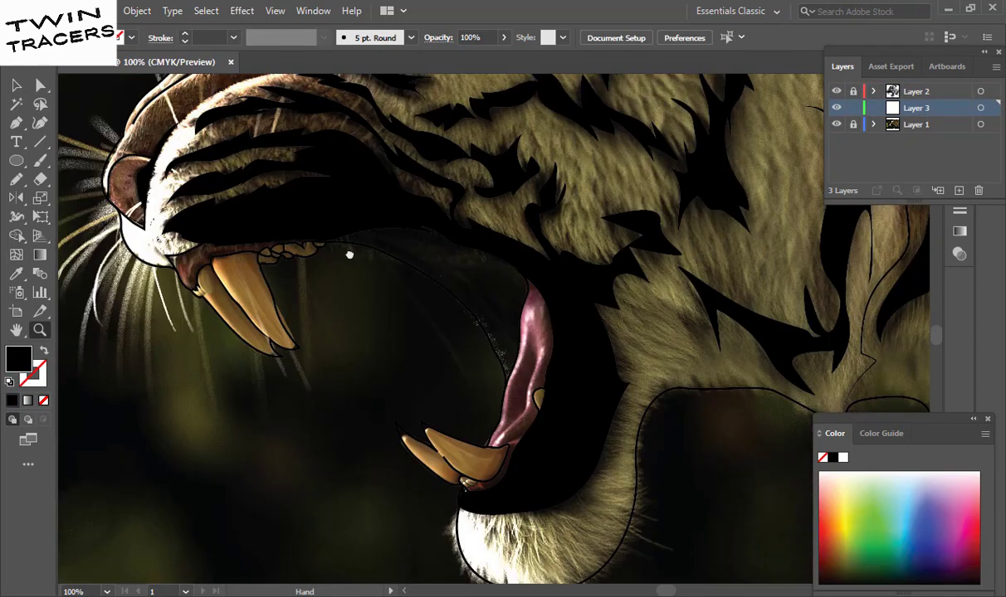
left_click(836, 123)
left_click(536, 323)
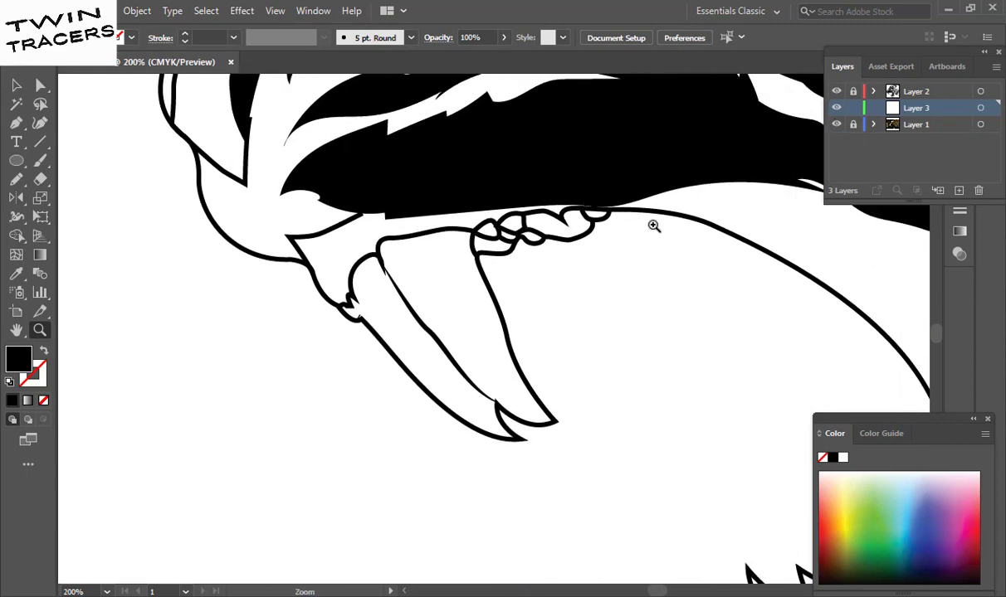
left_click(835, 124)
key("i")
left_click(462, 329)
double_click(12, 361)
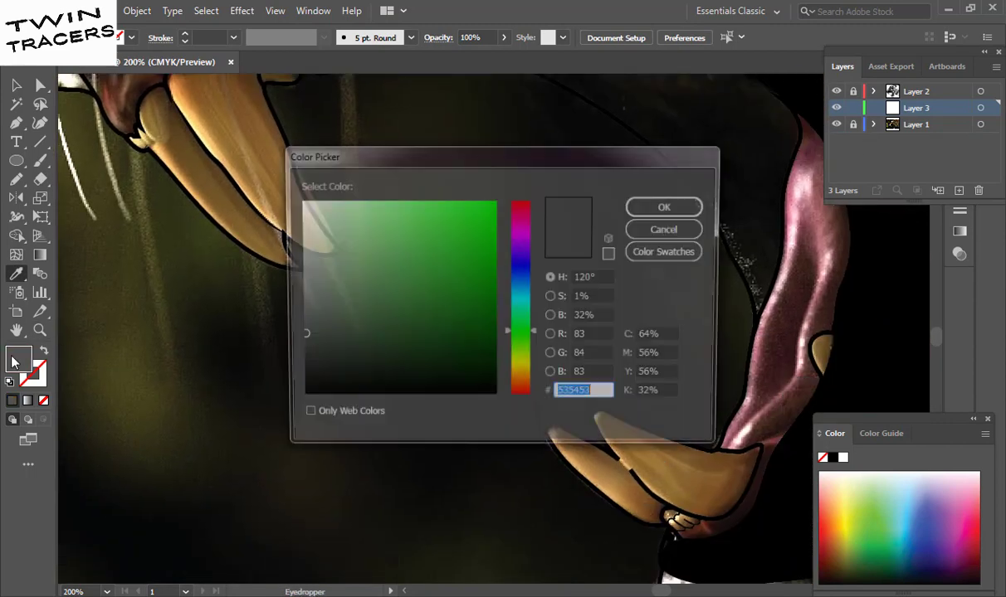
left_click(688, 252)
left_click(657, 231)
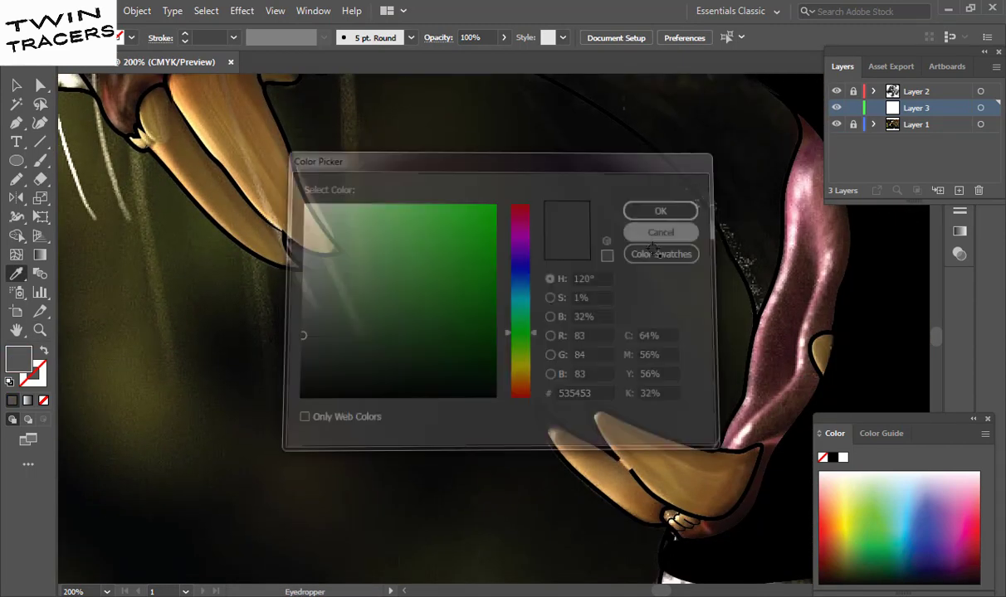
left_click(600, 419)
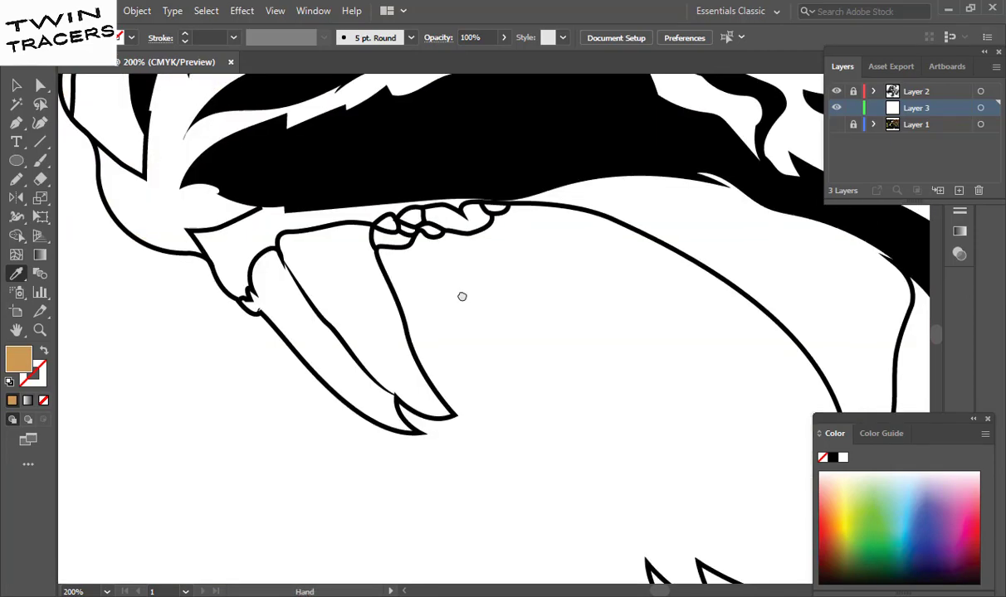
- Zoom to 300% on the upper fang and start painting tan Paintbrush strokes over it
key("z")
left_click(395, 328)
key("b")
mouse_move(425, 379)
left_mouse_down()
mouse_move(455, 392)
mouse_move(410, 444)
left_mouse_up()
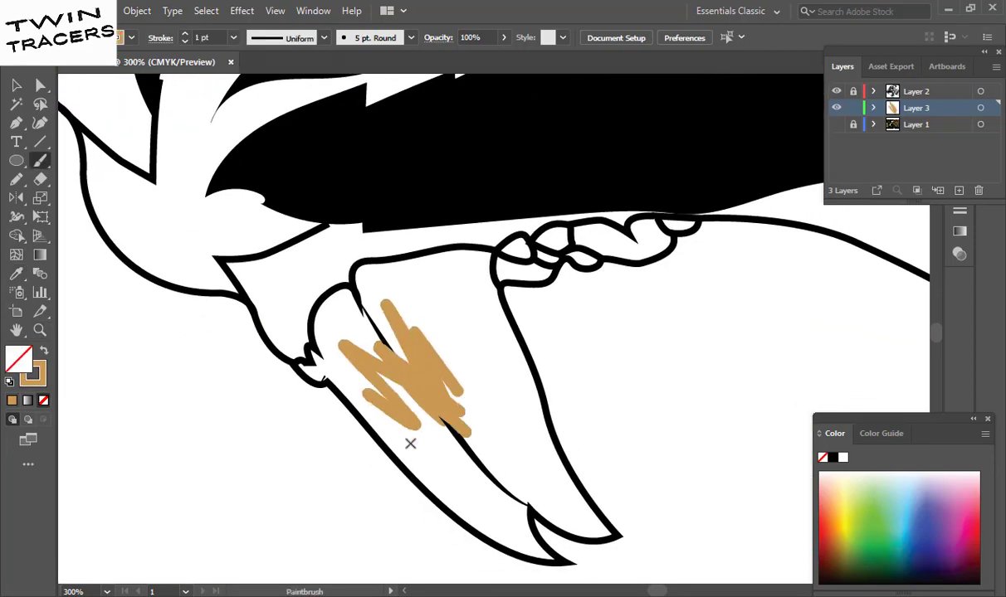
key("Delete")
left_click_drag(301, 364, 318, 377)
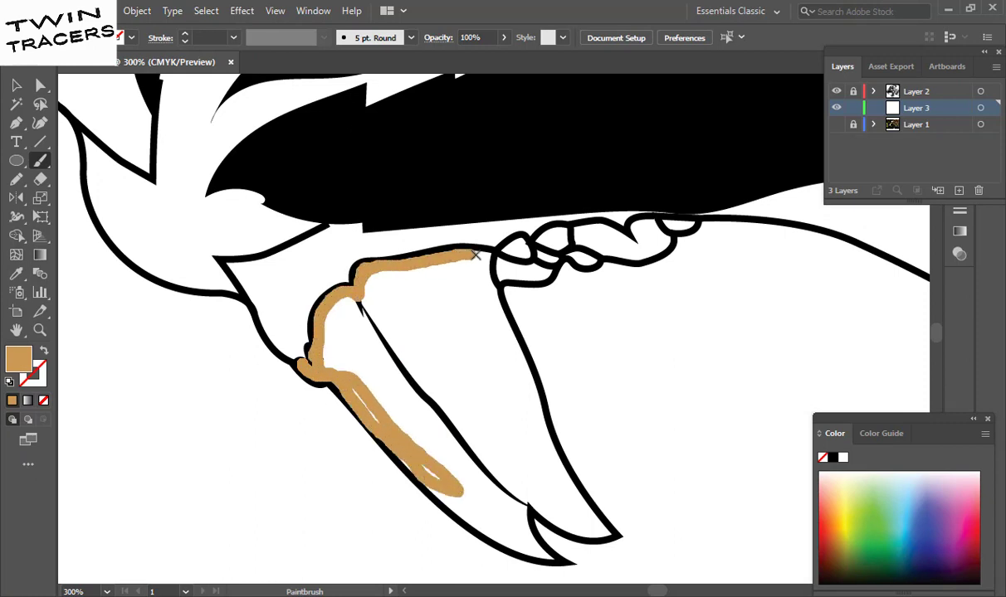
left_click_drag(498, 331, 326, 368)
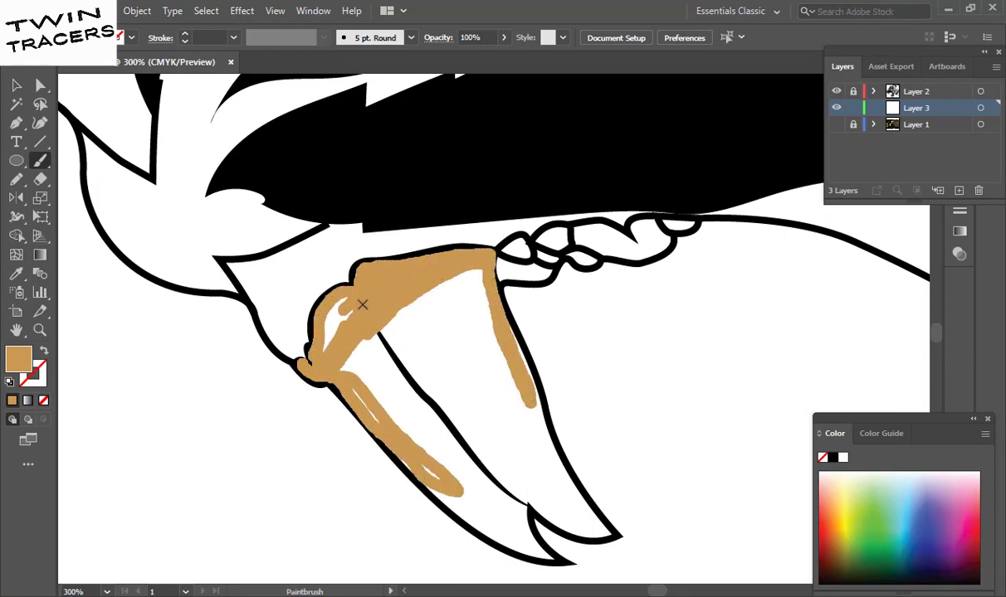
left_click_drag(358, 325, 381, 334)
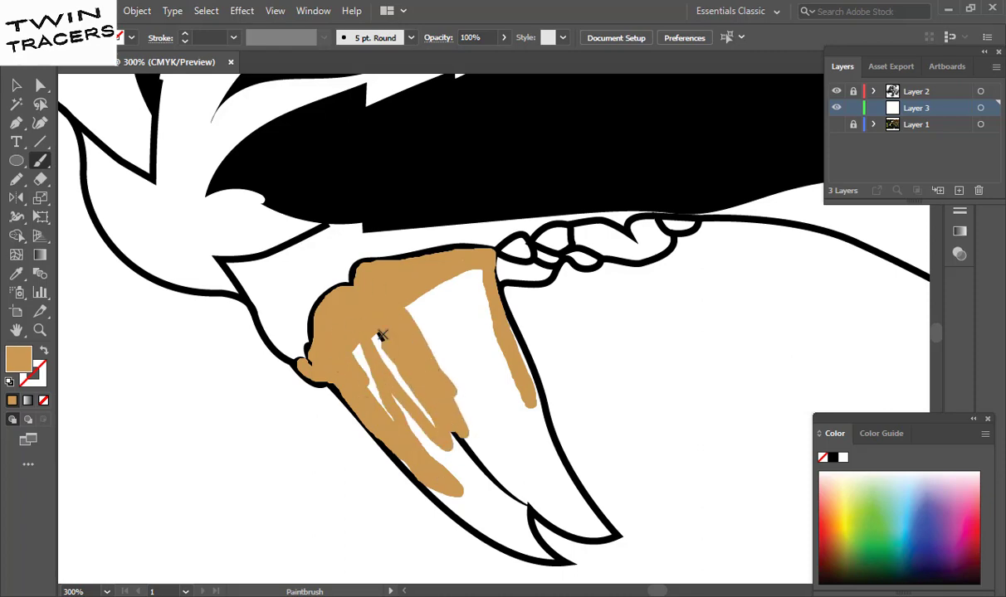
- Adjust the Paintbrush settings and paint tan over the rest of the fang and front teeth
double_click(40, 160)
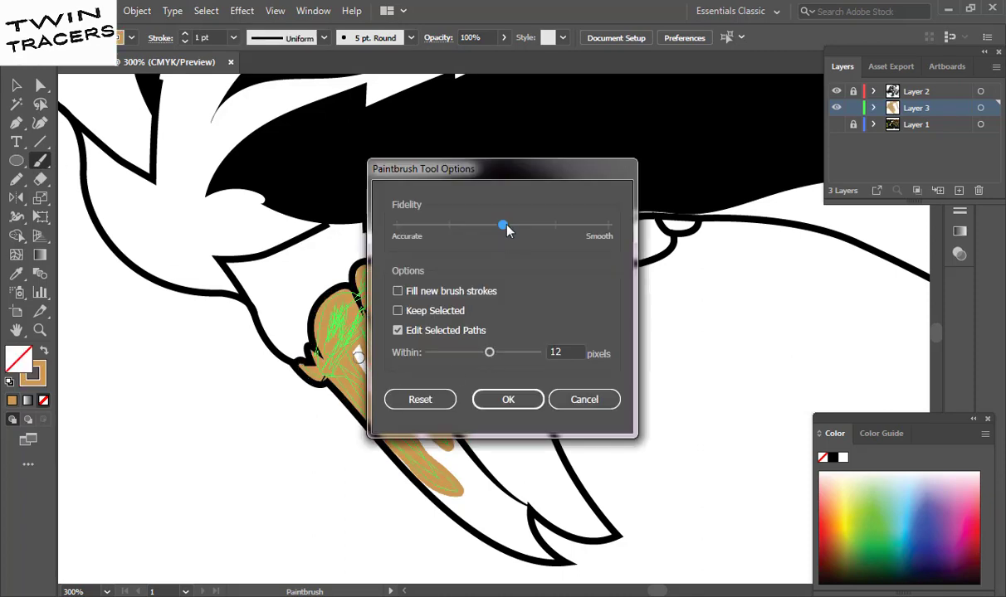
left_click(508, 399)
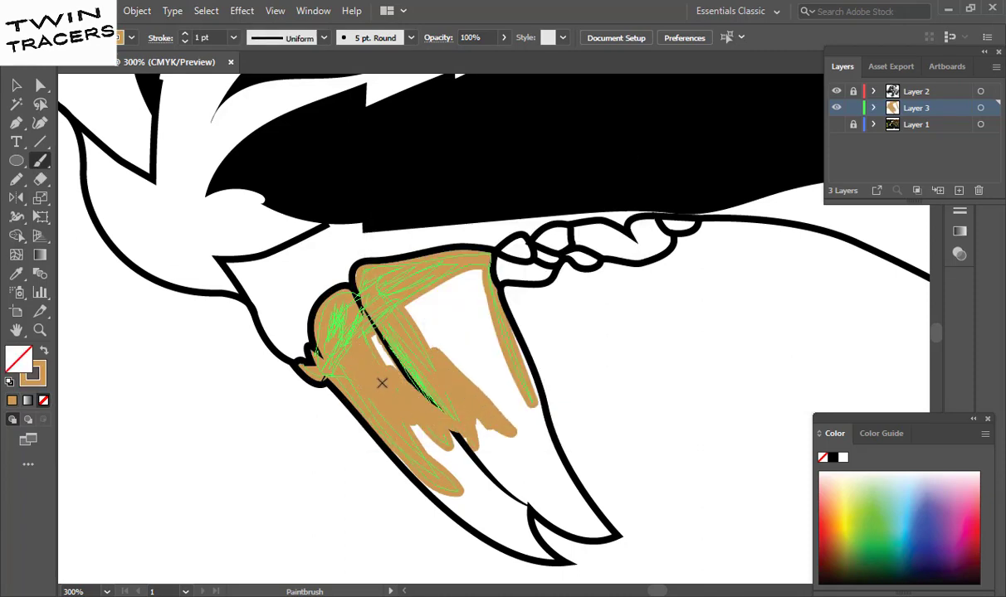
left_click_drag(416, 331, 448, 310)
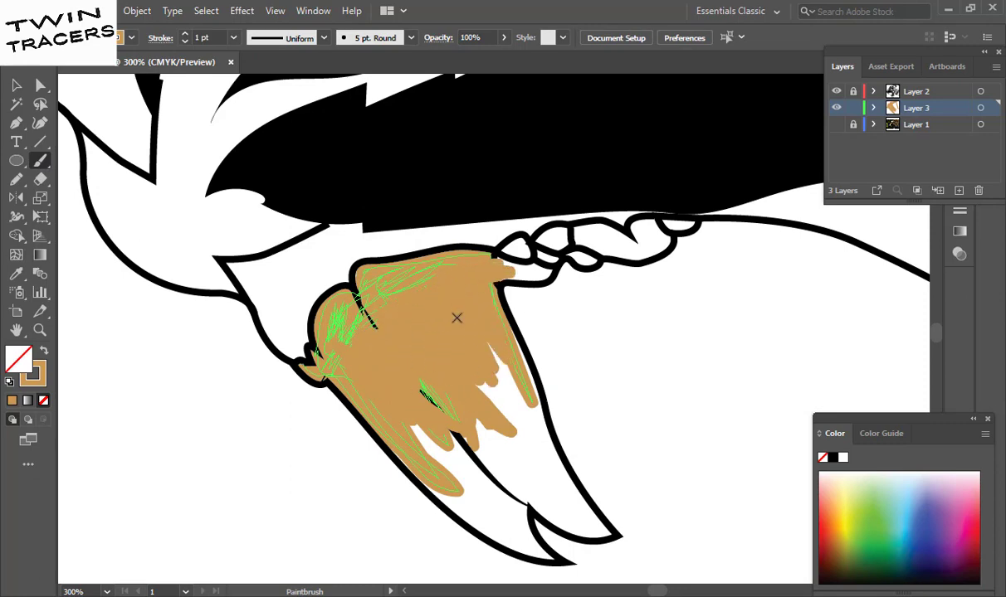
left_click_drag(501, 255, 522, 242)
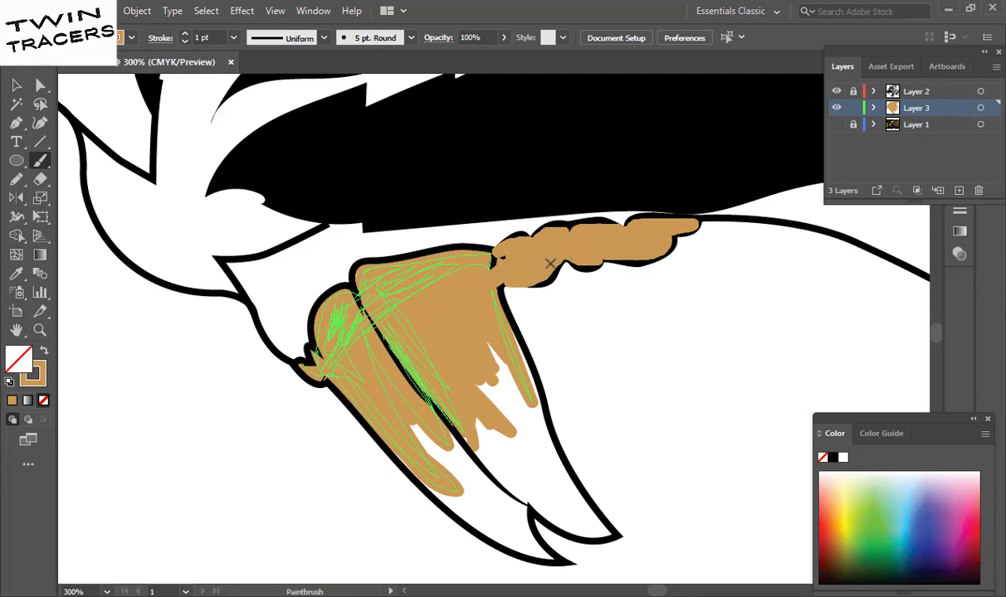
left_click_drag(549, 264, 588, 230)
left_click_drag(528, 410, 422, 384)
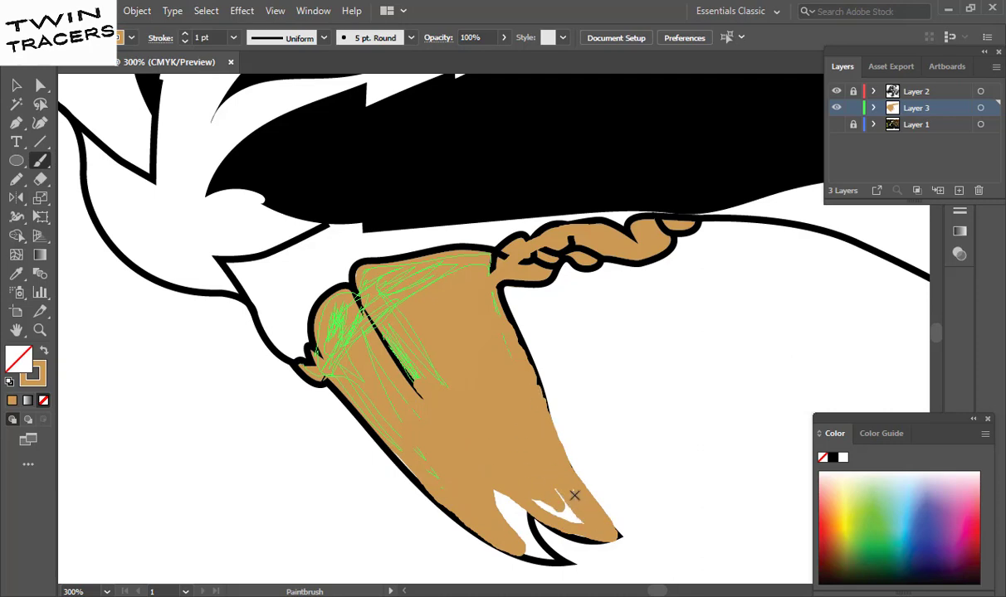
left_click_drag(553, 506, 517, 508)
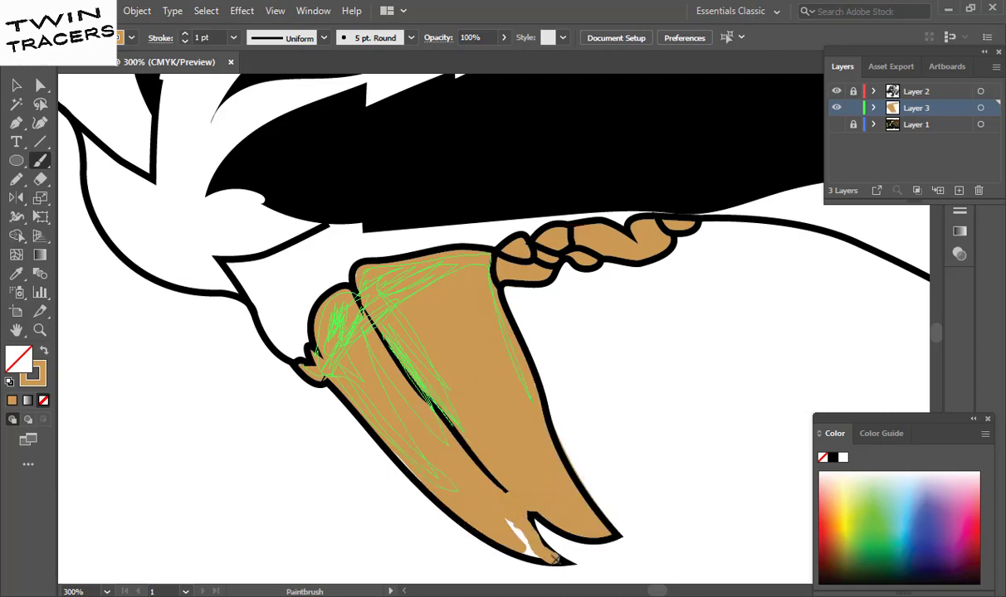
- Select all the tan strokes and change their fill to golden tan D8AB50
key("v")
left_click_drag(309, 498, 590, 370)
left_click_drag(532, 258, 707, 332)
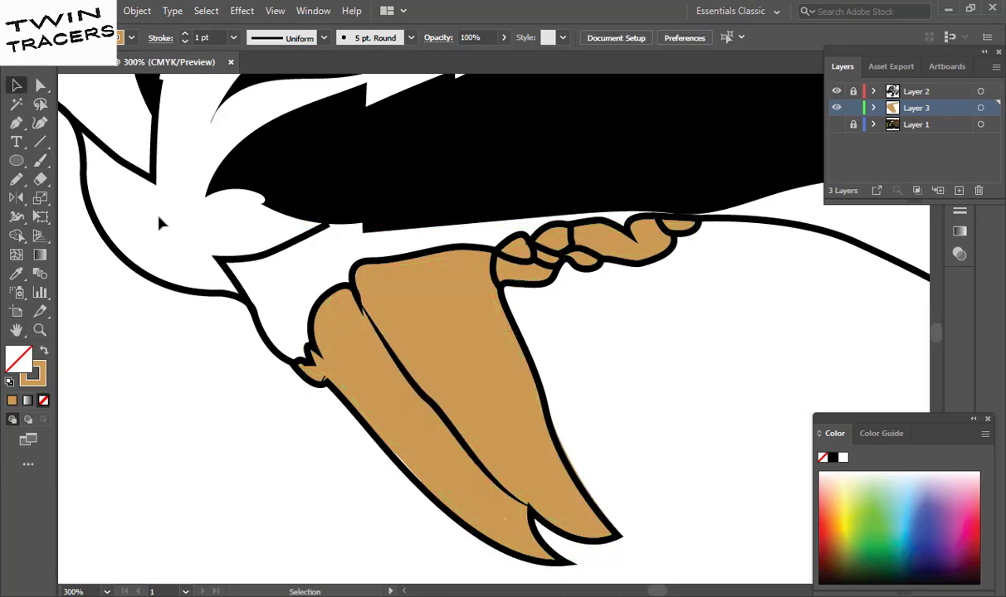
left_click_drag(160, 205, 722, 548)
double_click(32, 373)
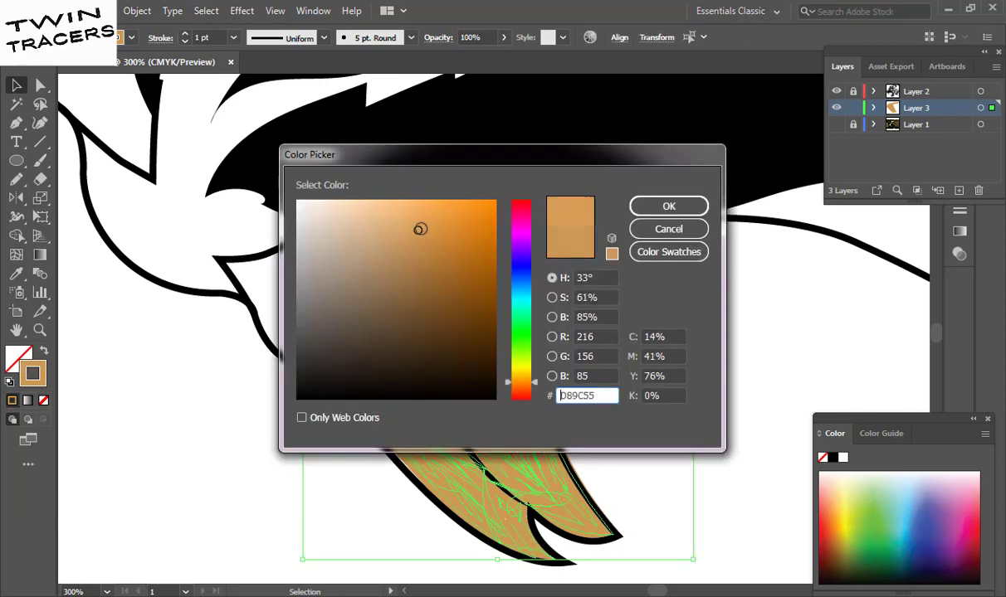
left_click(532, 378)
left_click(660, 205)
left_click(642, 318)
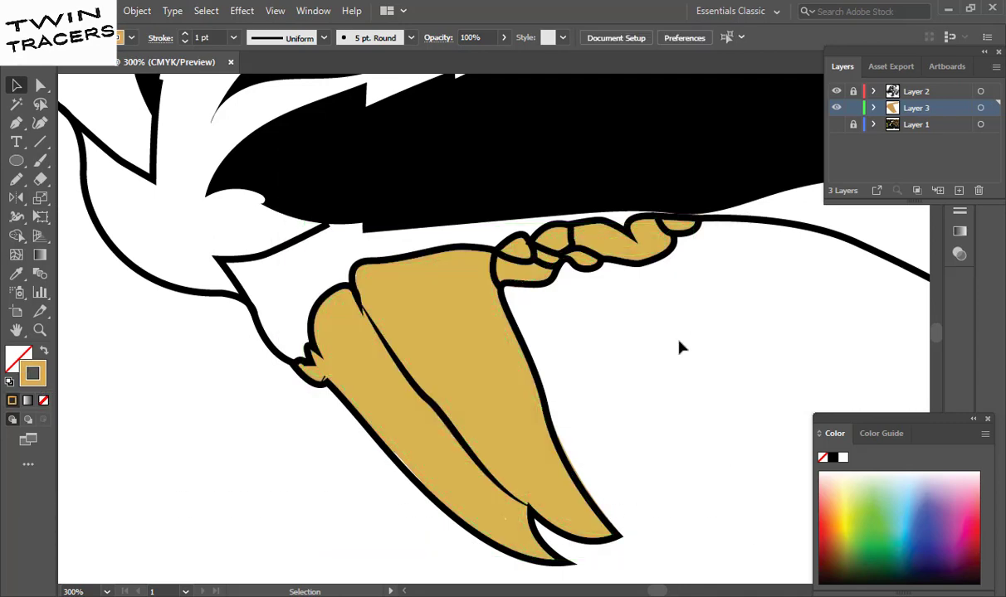
- Zoom to 400% on the lower fang
key("ctrl+0")
key("z")
left_click(474, 444)
left_click(498, 398)
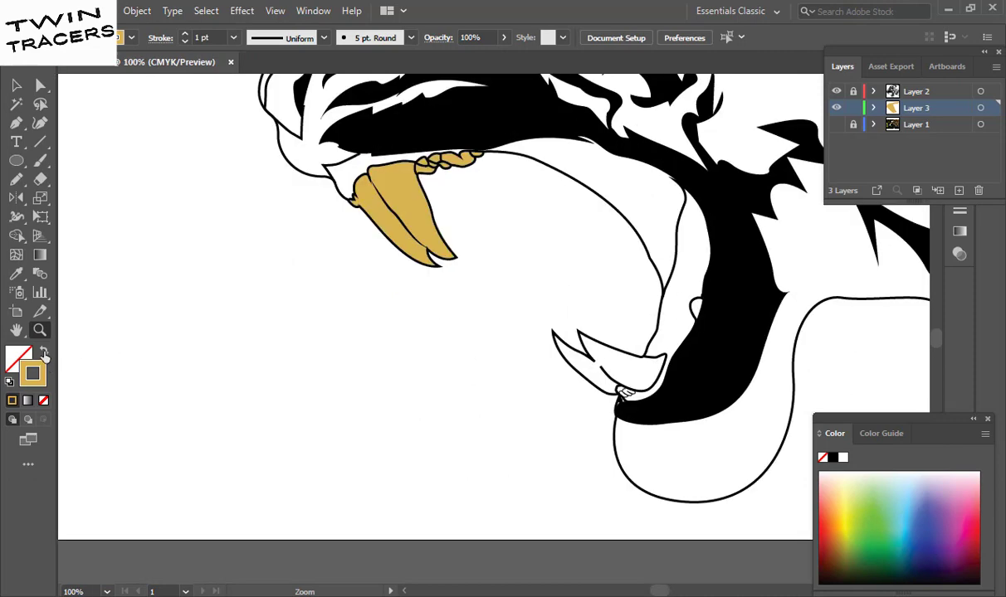
left_click(525, 355)
left_click_drag(525, 355, 518, 385)
left_click(515, 386)
key("p")
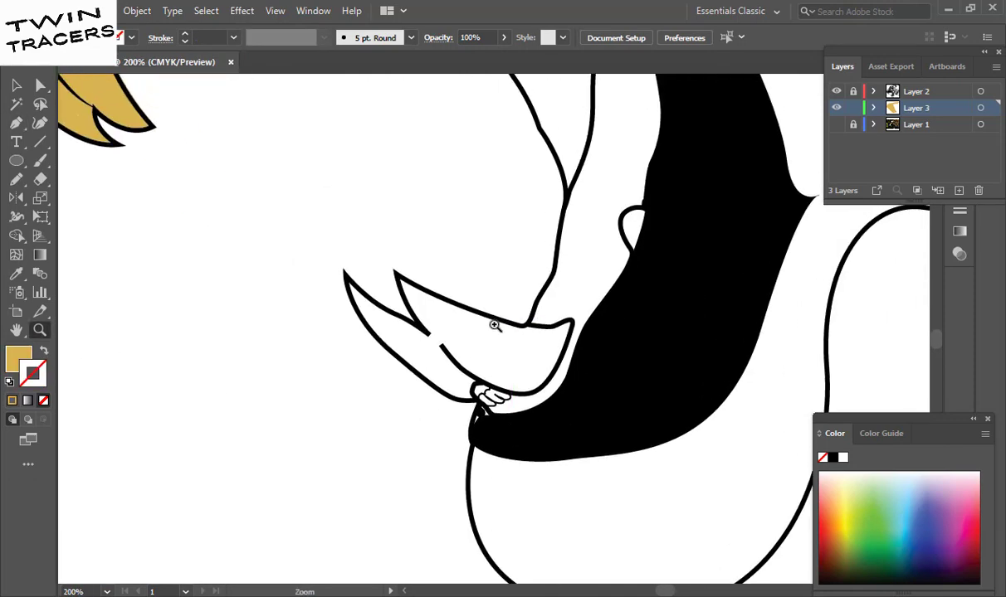
left_click(494, 326)
- Trace a Pen fill shape around the lower fang's tip and left spike
left_click(342, 259)
left_click(297, 238)
left_click(346, 335)
left_click(285, 308)
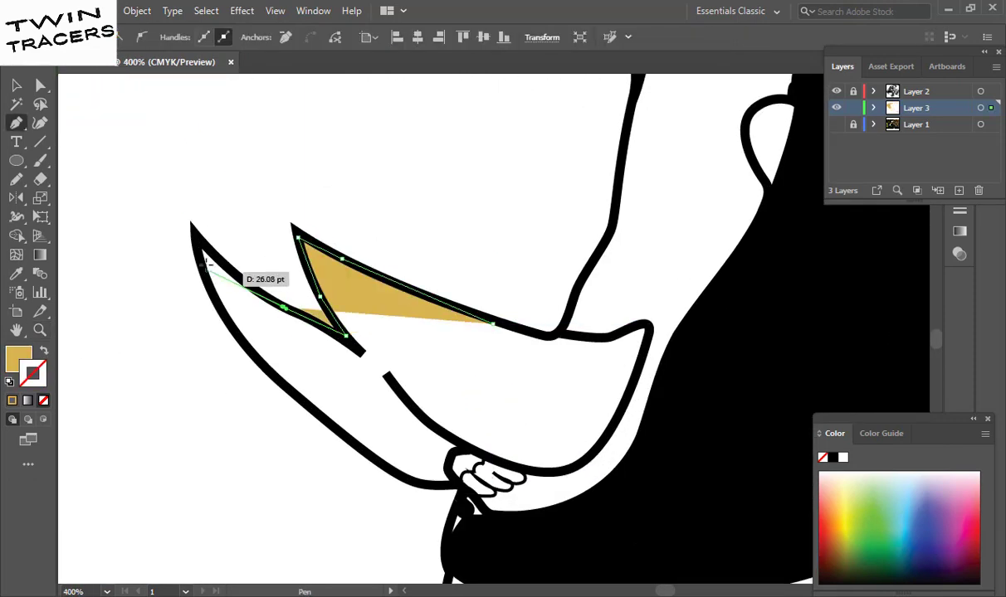
left_click(199, 239)
left_click(273, 365)
left_click(382, 452)
left_click(453, 479)
left_click(478, 452)
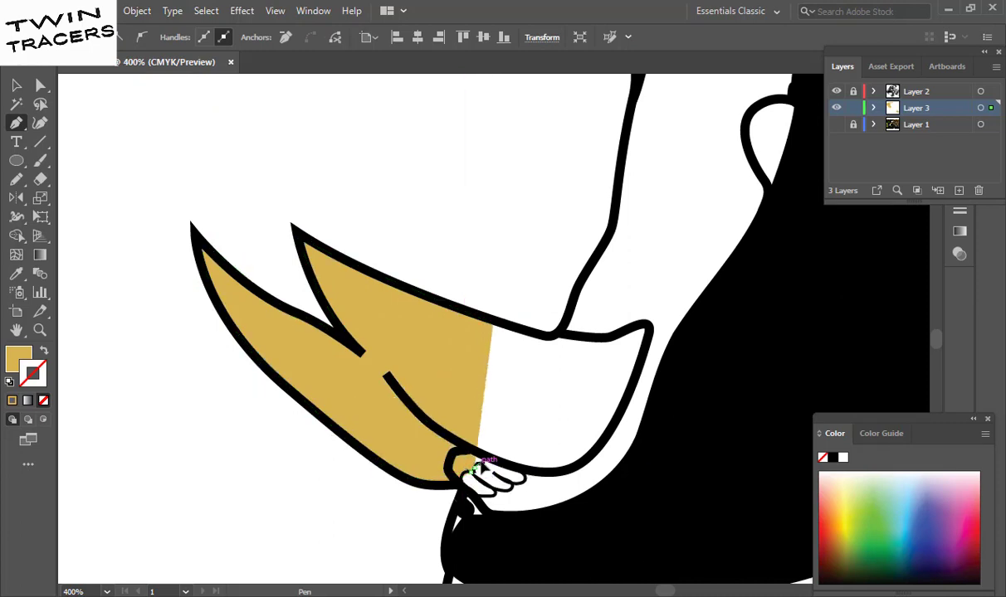
- Close the fill path around the small base tooth and right edge, then fit the artboard
left_click_drag(478, 463, 524, 467)
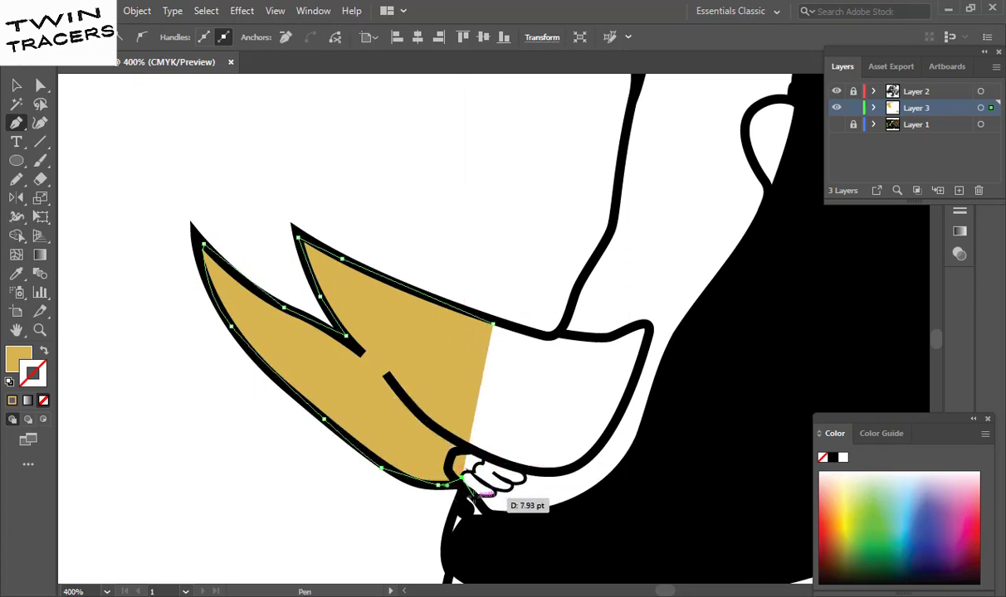
left_click(498, 494)
left_click(525, 475)
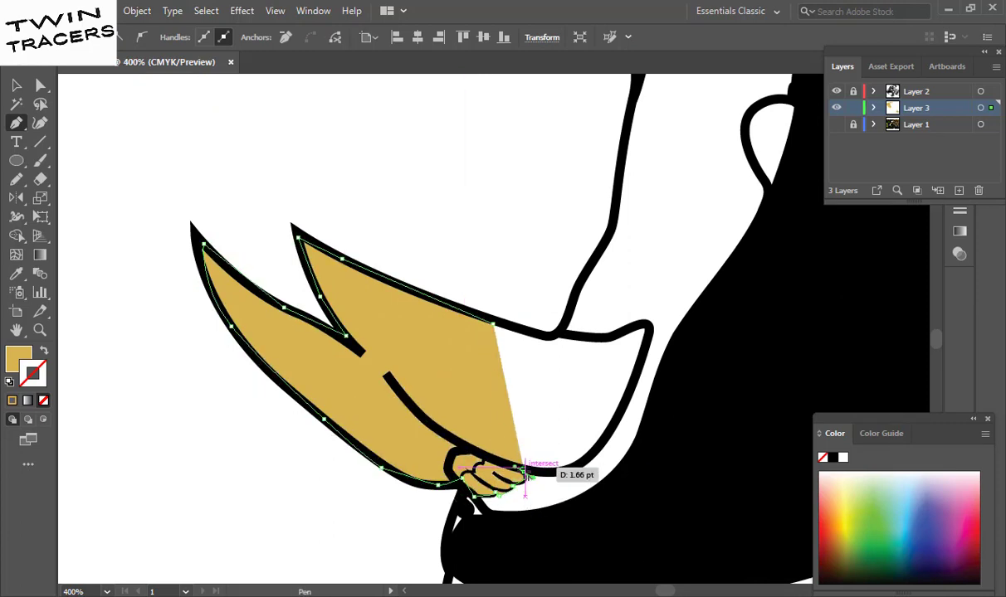
left_click_drag(589, 452, 628, 380)
left_click(648, 326)
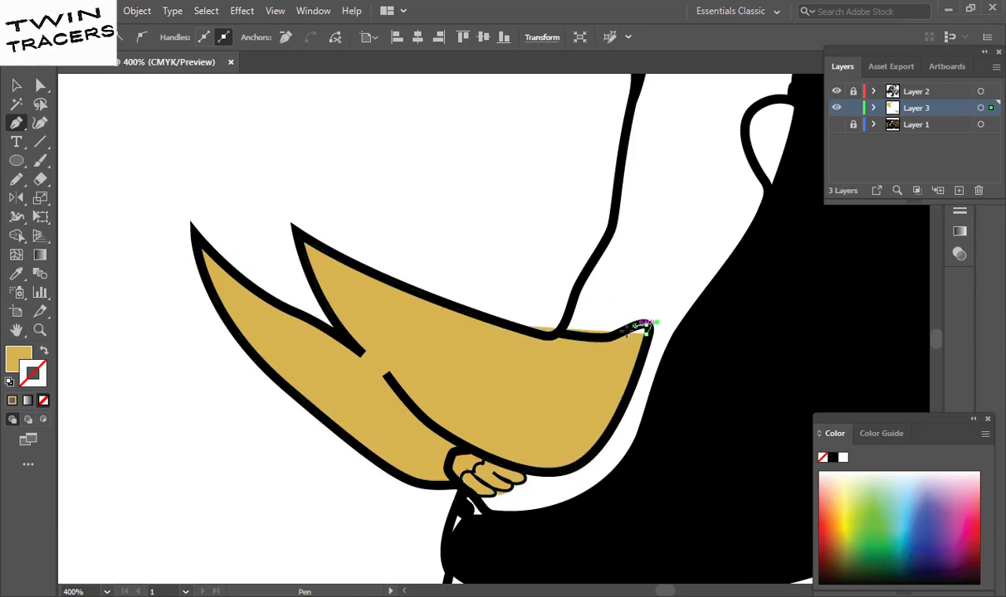
left_click(609, 338)
left_click_drag(546, 337, 519, 332)
key("v")
key("ctrl+shift+a")
key("ctrl+0")
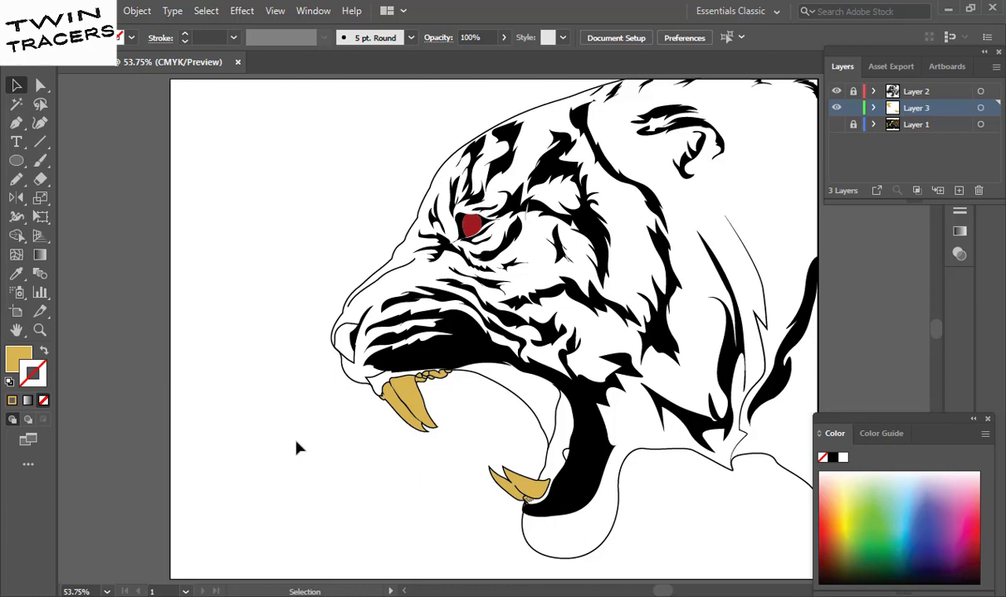
- Zoom in and pen a small tooth shape inside the lower jaw
key("ctrl+plus")
key("ctrl+plus")
key("ctrl+plus")
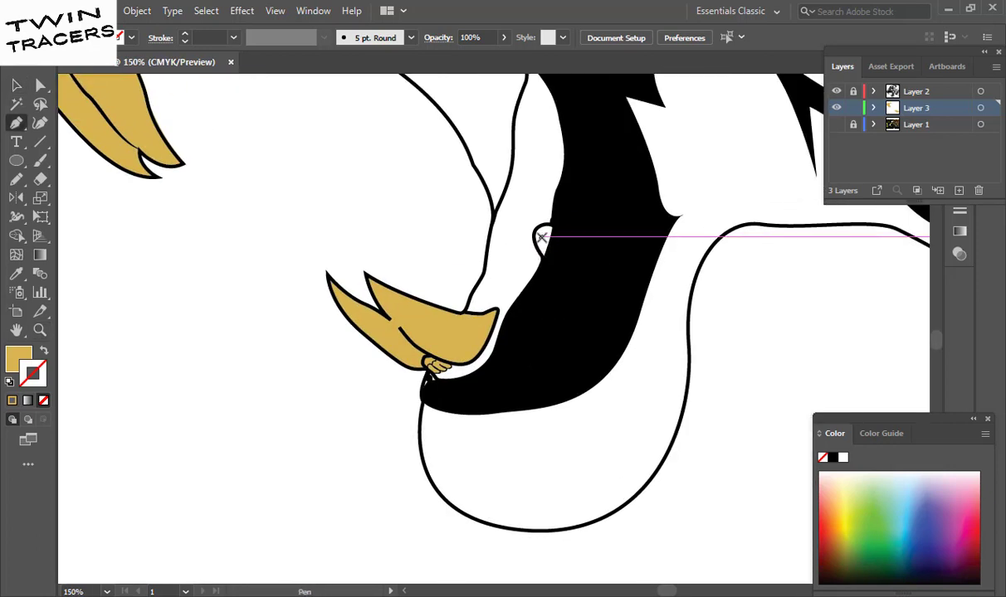
left_click(536, 227)
left_click(540, 259)
left_click_drag(535, 226, 554, 224)
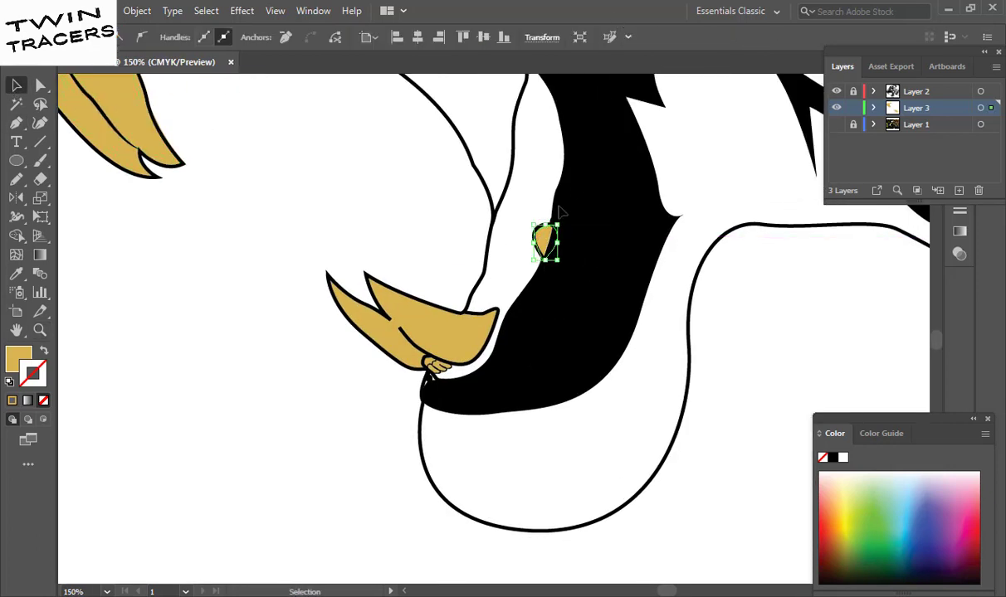
- Select the fangs and small tooth and adjust their fill colour
left_click(415, 332)
left_click(543, 241, "shift")
scroll(375, 214, "up", 3)
double_click(19, 358)
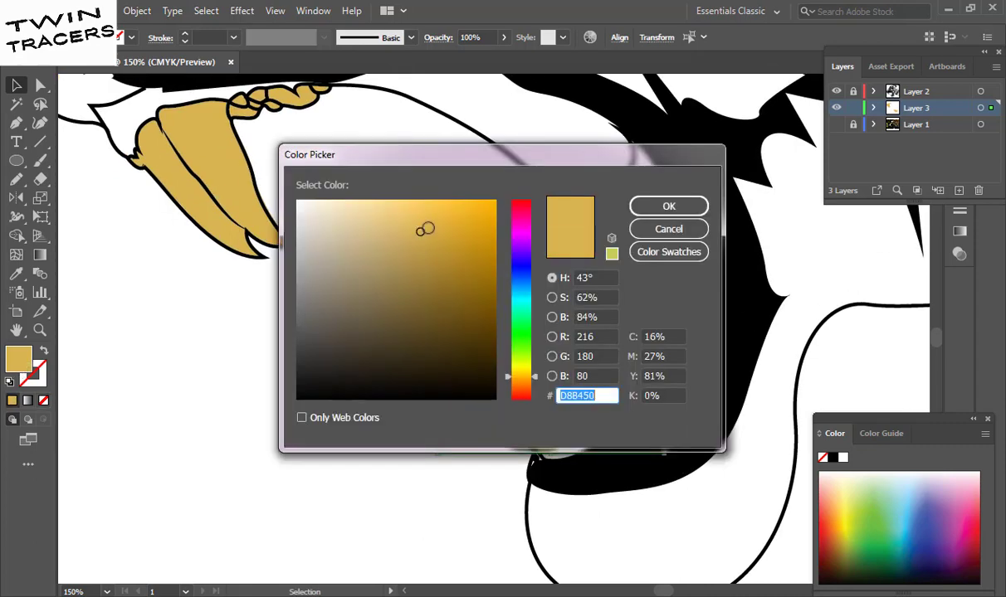
left_click(433, 217)
left_click(669, 206)
scroll(415, 276, "up", 3)
- Swap fill and stroke and change the fangs to a brighter yellow-orange
key("i")
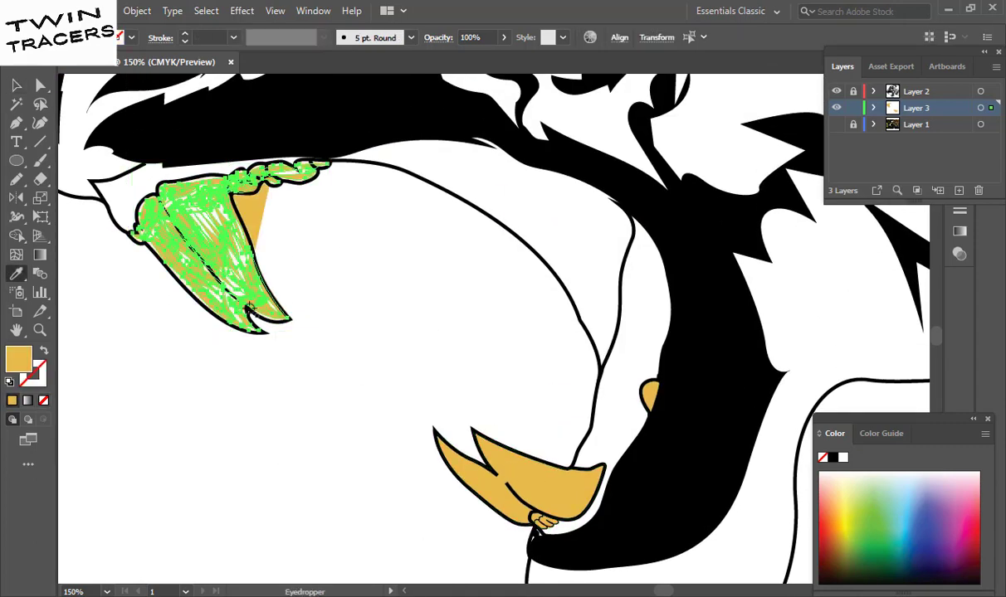
key("v")
left_click(44, 351)
left_click(169, 411)
left_click_drag(168, 411, 217, 419)
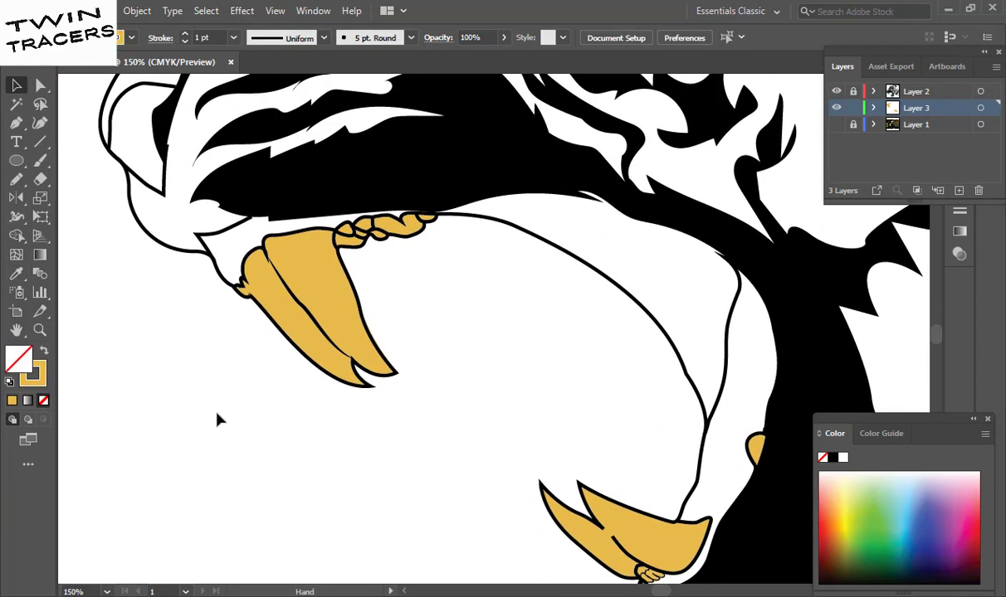
double_click(32, 373)
left_click(455, 205)
left_click(680, 206)
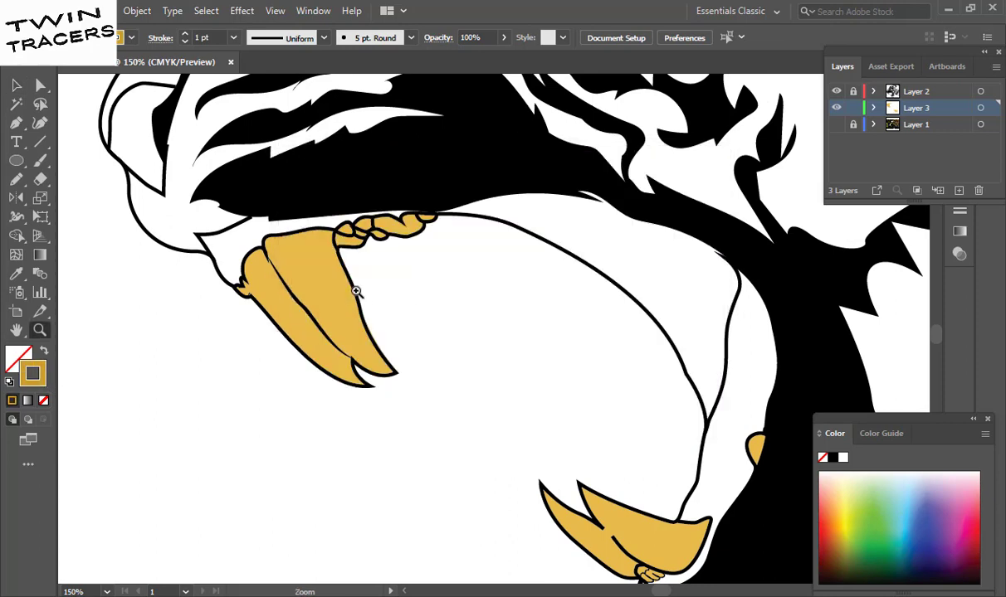
scroll(379, 309, "up", 2)
key("p")
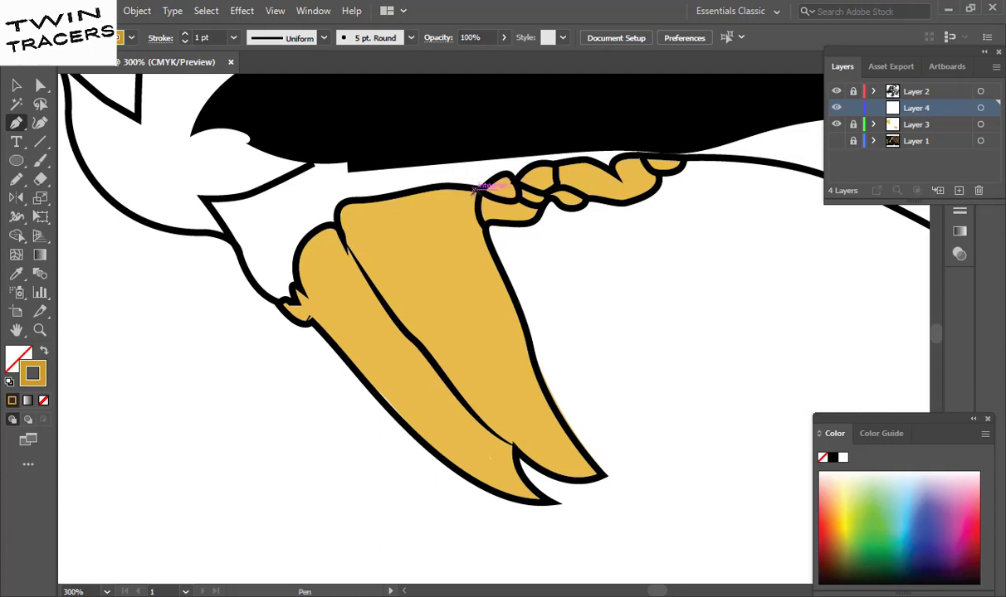
- Pen a darker orange shading shape from the fang's top edge down along its left spike
left_click(479, 192)
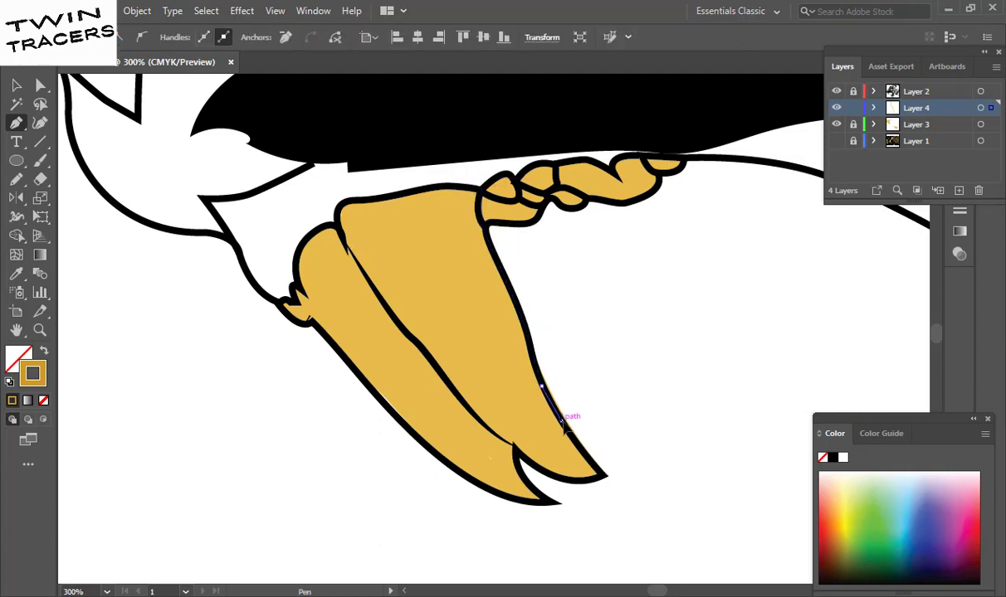
left_click_drag(603, 475, 572, 485)
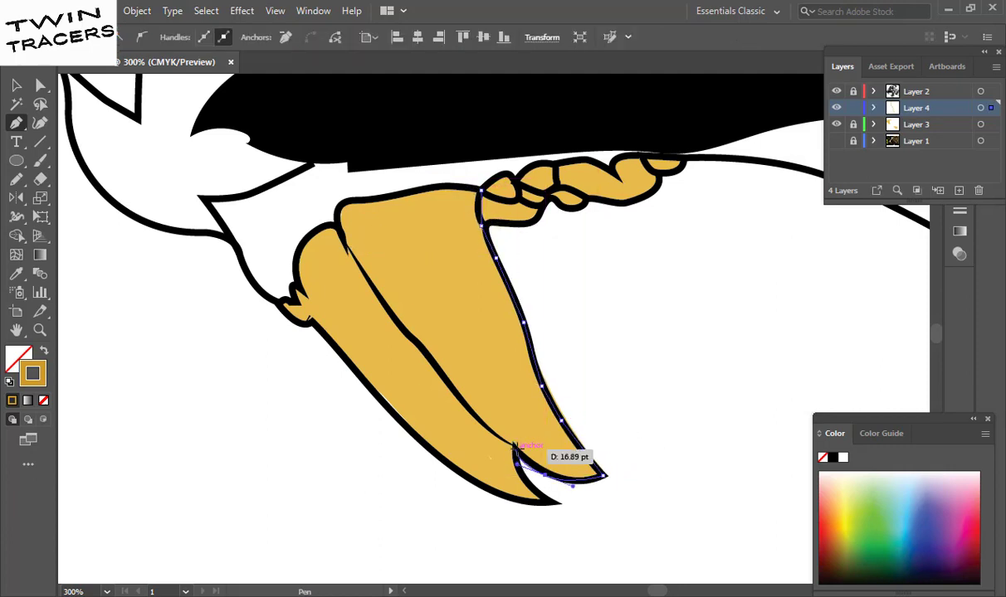
left_click_drag(514, 448, 557, 448)
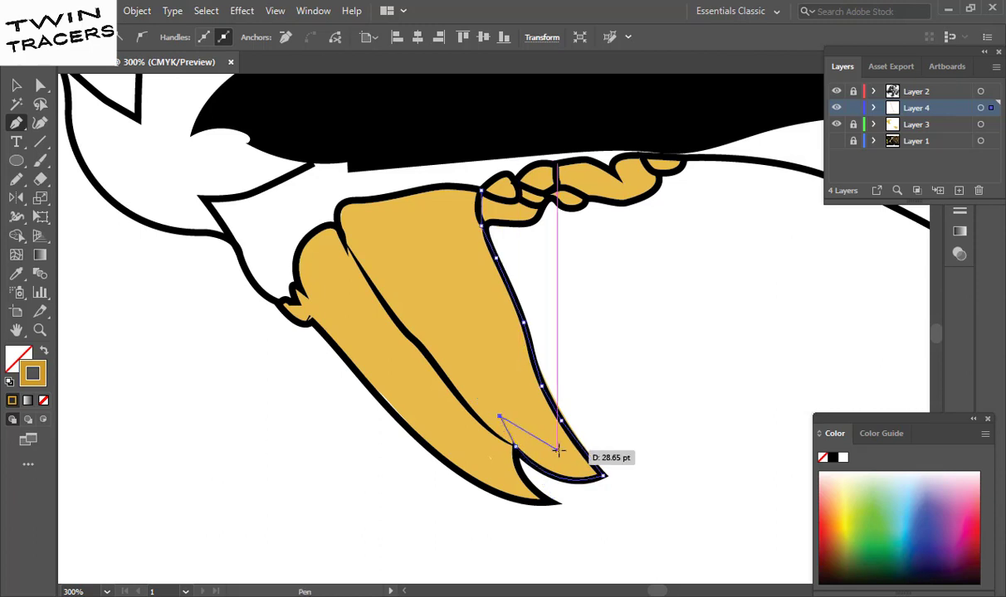
left_click(45, 356)
left_click_drag(553, 497, 458, 383)
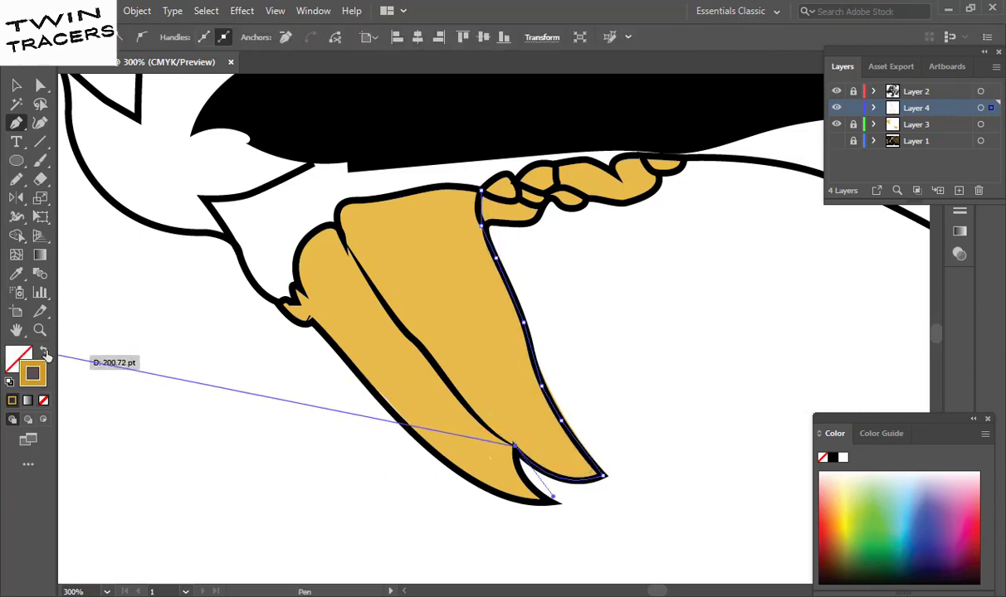
mouse_move(520, 468)
left_mouse_down()
mouse_move(348, 274)
mouse_move(337, 325)
left_mouse_up()
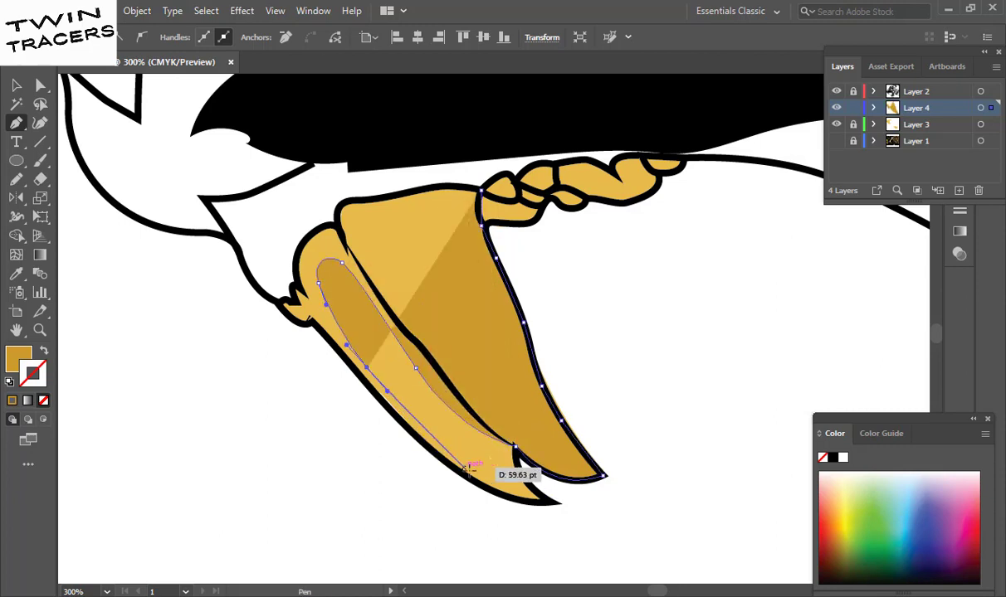
left_click_drag(469, 469, 516, 478)
left_click_drag(556, 505, 557, 498)
left_click_drag(419, 432, 355, 361)
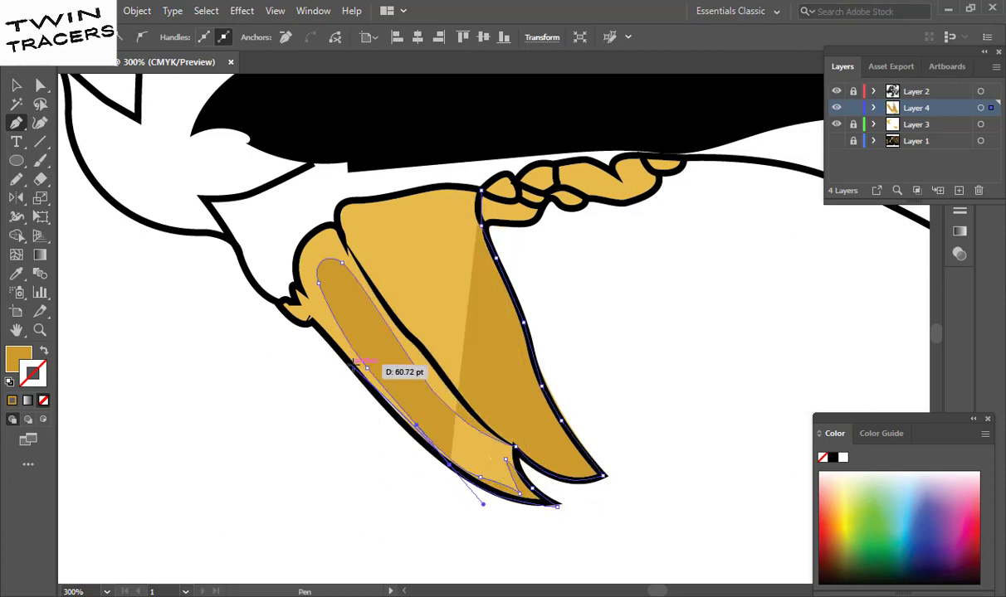
left_click(341, 263)
- Draw a highlight shape along the fang's upper-left and top edge
left_click(297, 288)
left_click_drag(308, 238, 370, 202)
left_click_drag(477, 189, 479, 190)
left_click_drag(381, 214, 390, 214)
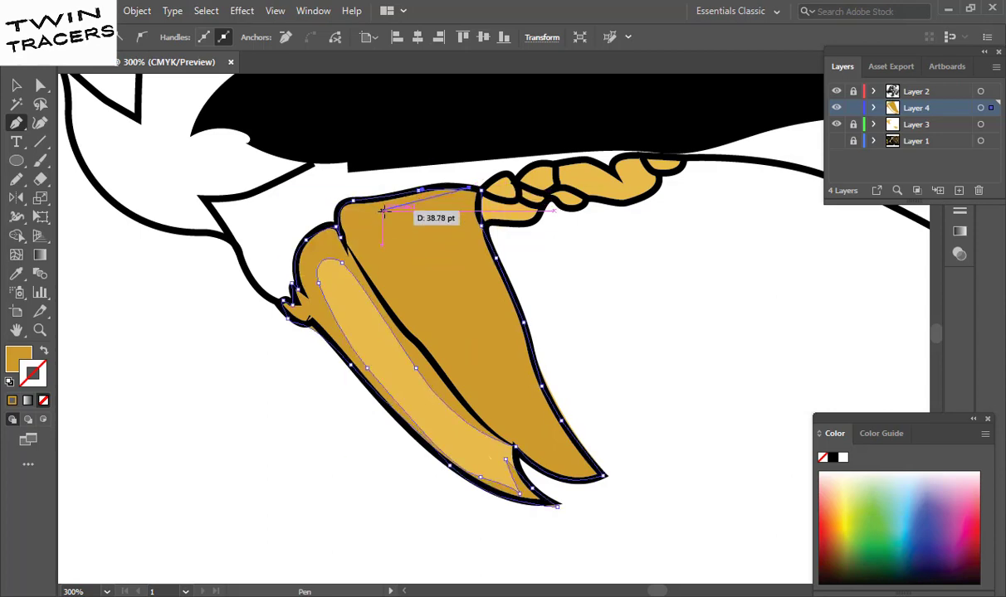
- Trace a shading shape up the fang's right edge to its top corner
left_click(445, 333)
left_click(309, 238)
left_click(573, 466)
left_click_drag(515, 354, 511, 328)
mouse_move(478, 224)
left_mouse_down()
mouse_move(489, 217)
mouse_move(472, 186)
left_mouse_up()
key("v")
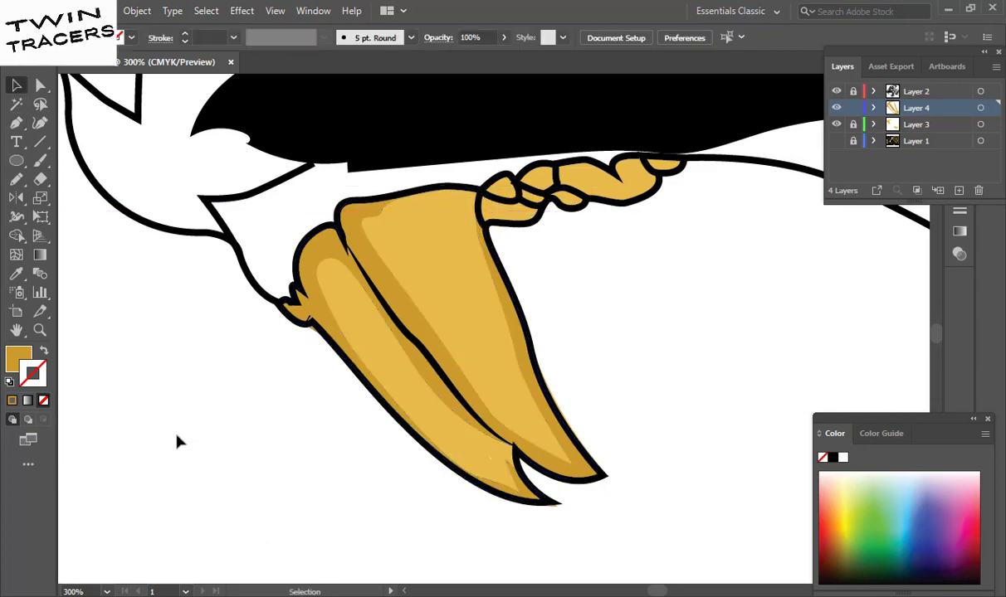
scroll(512, 449, "down", 5)
scroll(512, 448, "right", 5)
- Confirm the orange fill colour and bring the lower fang into view
double_click(10, 357)
left_click(464, 231)
key("Return")
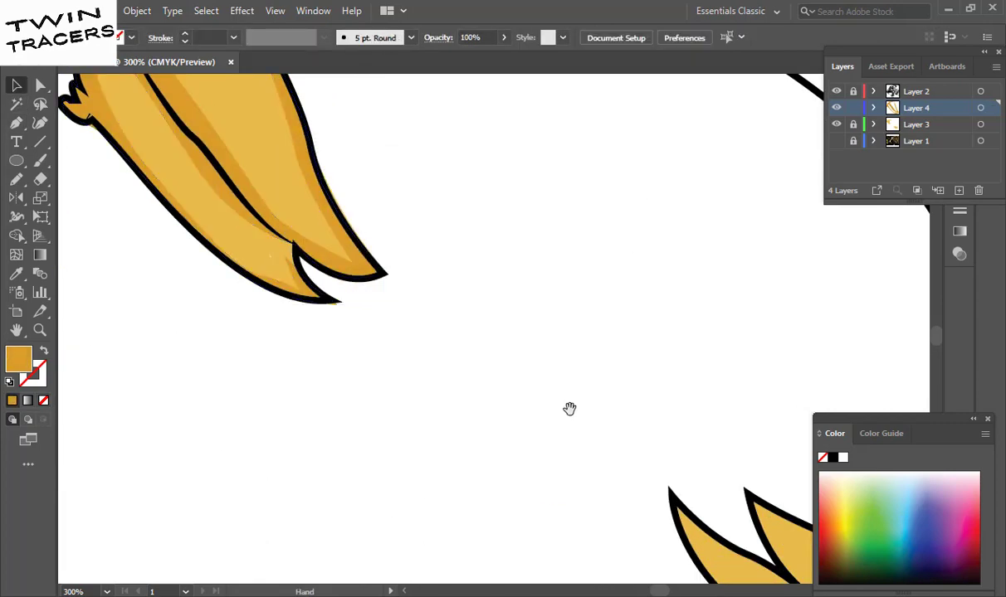
left_click_drag(567, 406, 341, 416)
- Pen a closed shading shape over the lower fang's upper spike
left_click(535, 434)
mouse_move(483, 412)
left_mouse_down()
mouse_move(440, 344)
mouse_move(473, 356)
mouse_move(516, 398)
mouse_move(595, 431)
left_mouse_up()
left_click(374, 307)
left_click(540, 318)
left_click(635, 340)
left_click(662, 345)
left_click(625, 405)
left_click(537, 390)
left_click(520, 407)
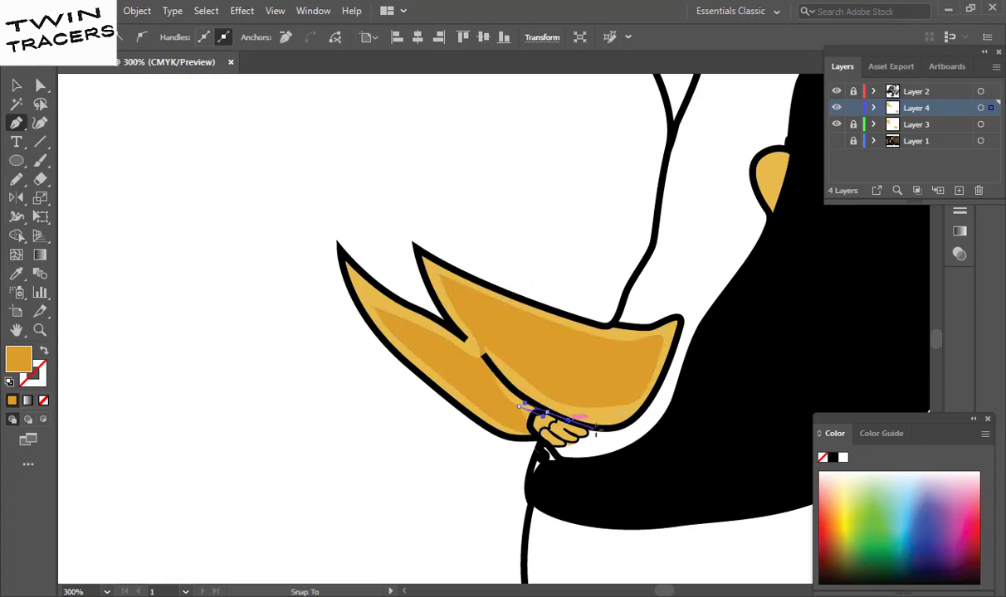
- Trace a highlight shape along the upper spike and around the lower spike
left_click(674, 355)
left_click(669, 320)
left_click(540, 318)
left_click(449, 268)
left_click(417, 249)
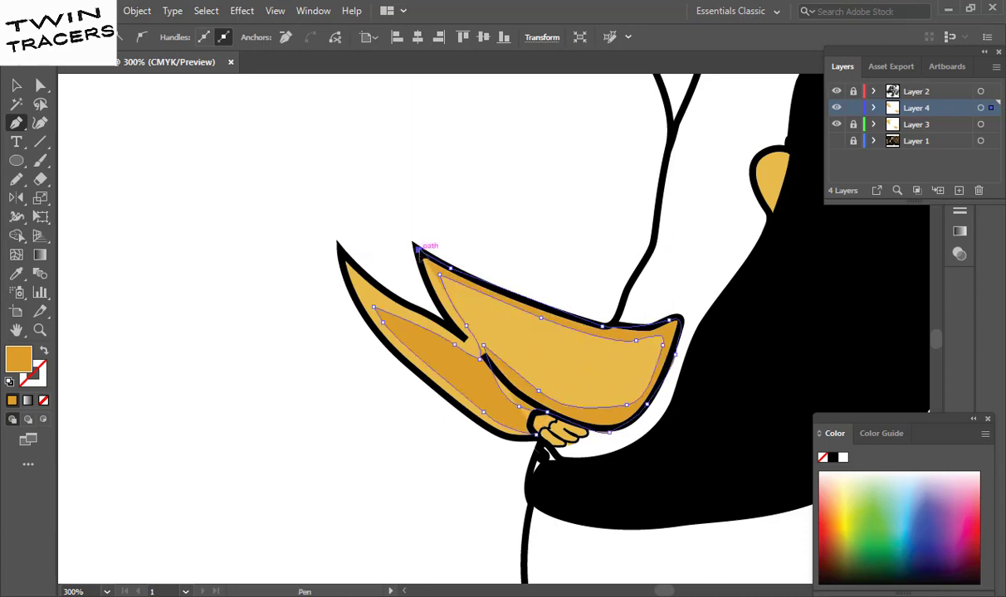
left_click_drag(456, 326, 428, 307)
left_click(339, 259)
left_click(407, 362)
left_click(452, 403)
left_click_drag(508, 437, 521, 442)
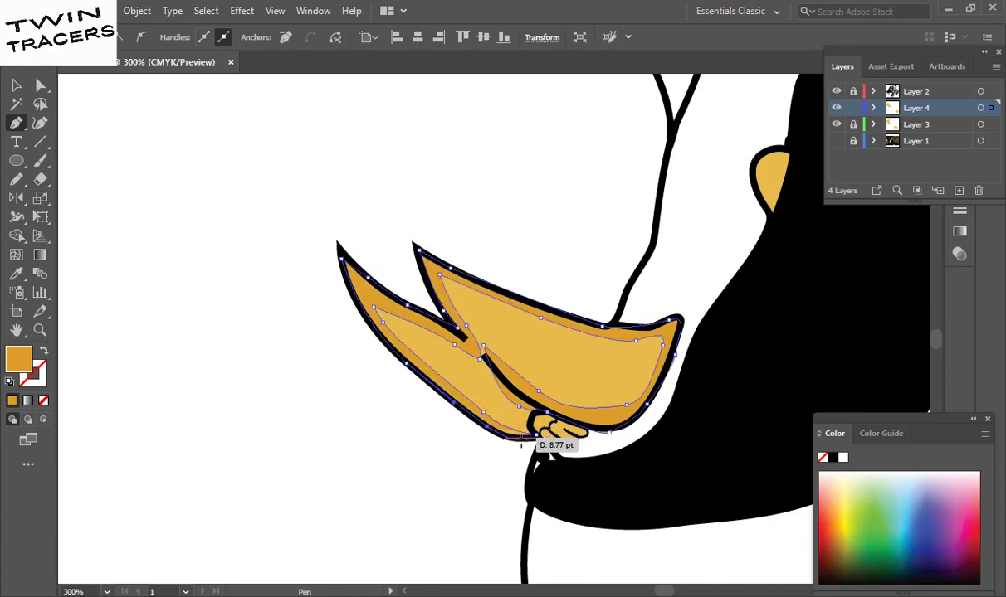
key("v")
left_click(106, 591)
- Select the shading on both fangs and refill it deeper orange #C18102
left_click(133, 572)
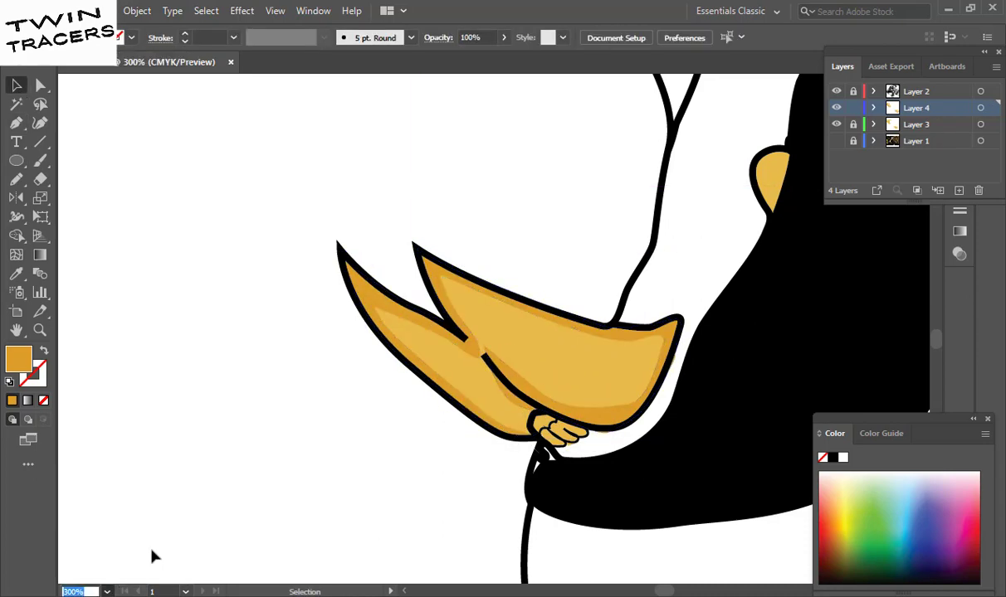
left_click_drag(356, 355, 524, 478)
double_click(18, 359)
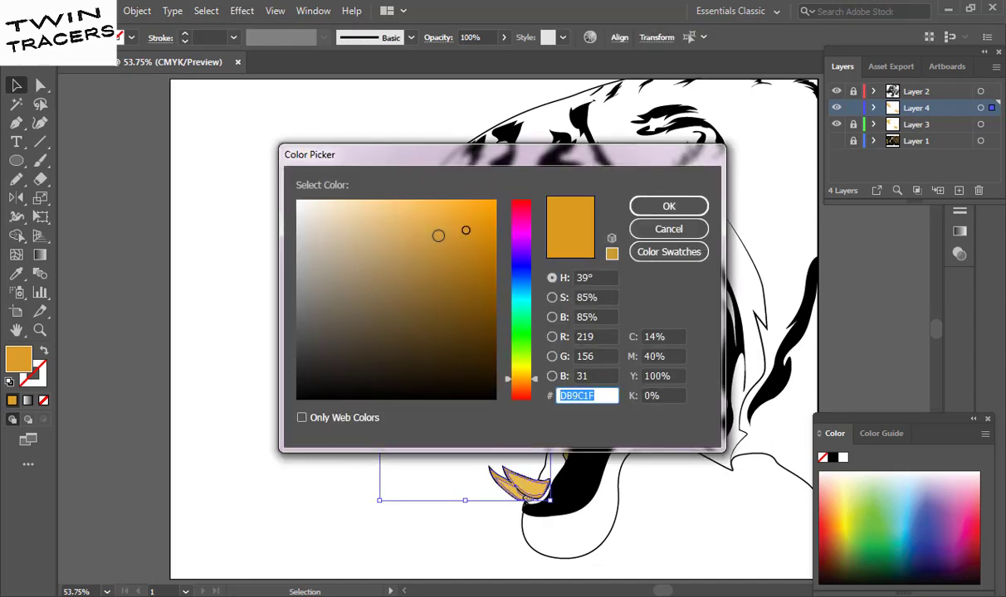
left_click_drag(521, 379, 521, 369)
left_click(478, 233)
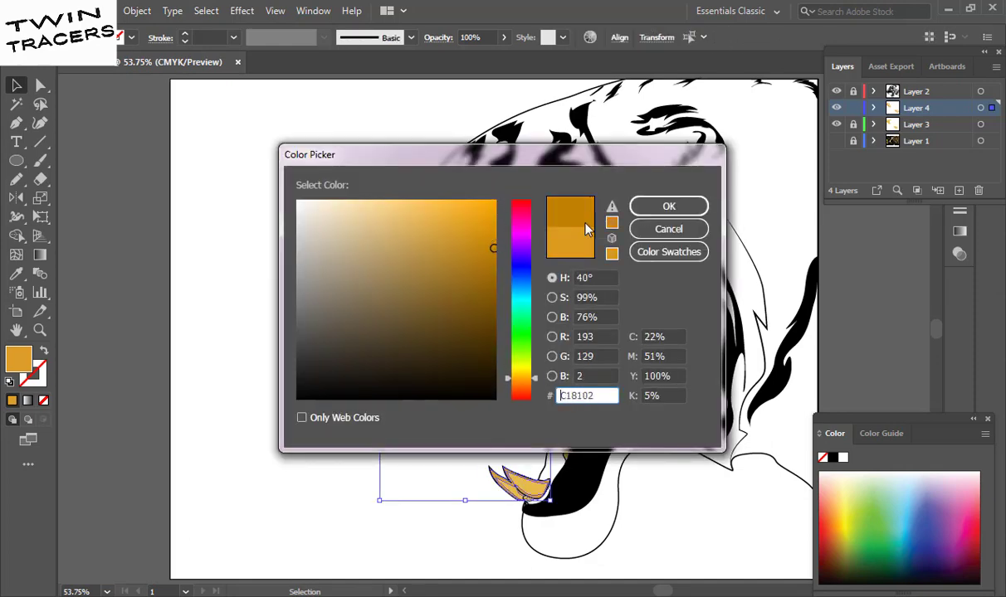
left_click(669, 206)
left_click(264, 350)
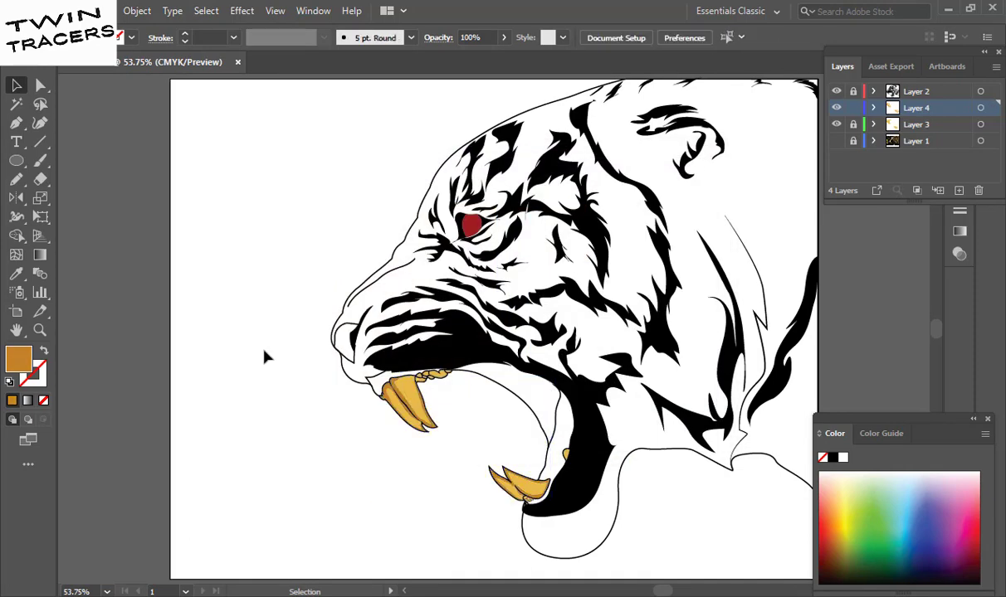
- Zoom in on the fangs and jaw and set the fill to dark red
key("z")
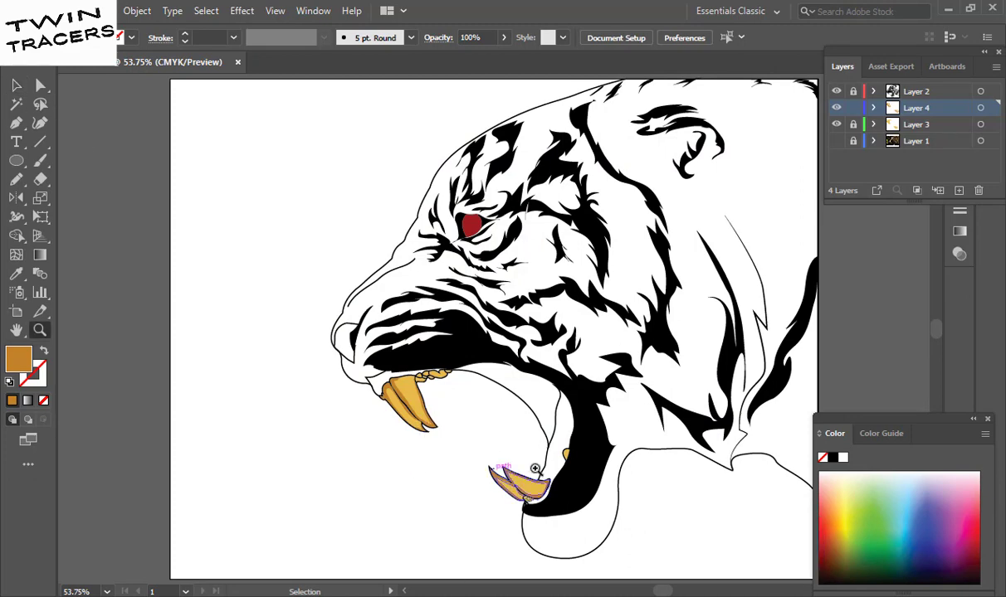
left_click(511, 472)
left_click_drag(415, 392, 657, 257)
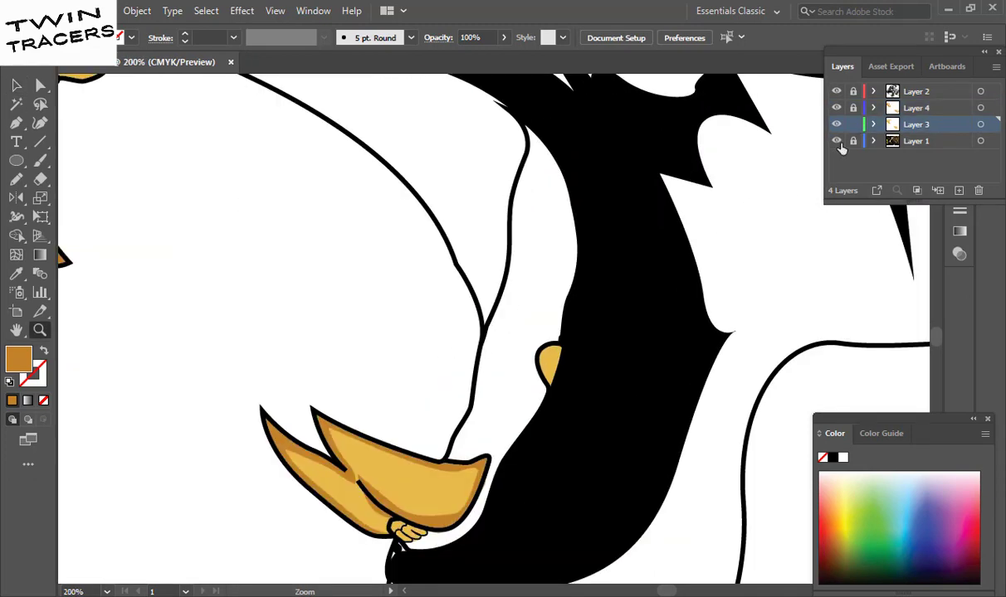
key("i")
left_click(526, 319)
double_click(20, 359)
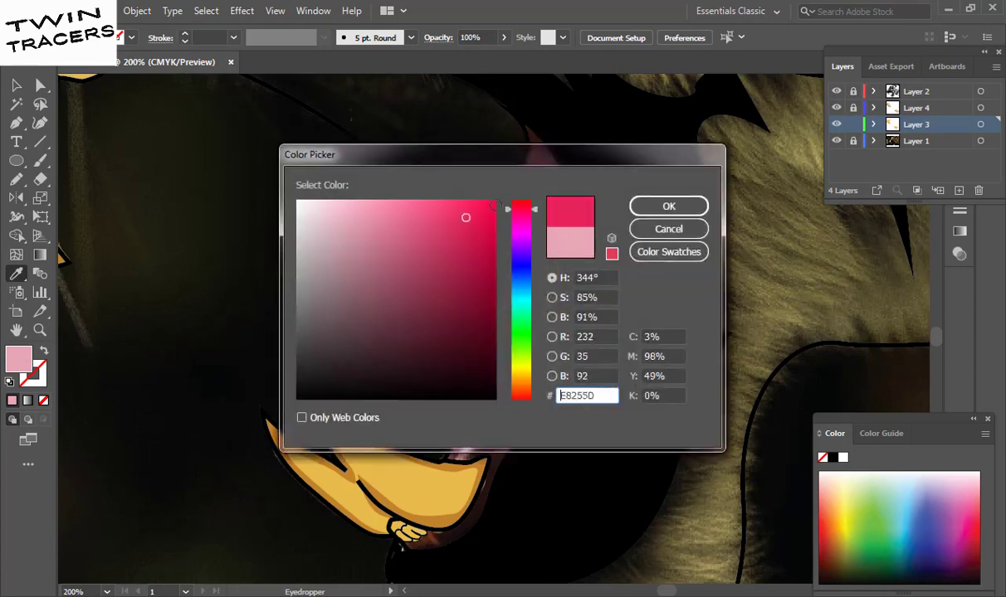
left_click(513, 208)
left_click(492, 270)
left_click(680, 206)
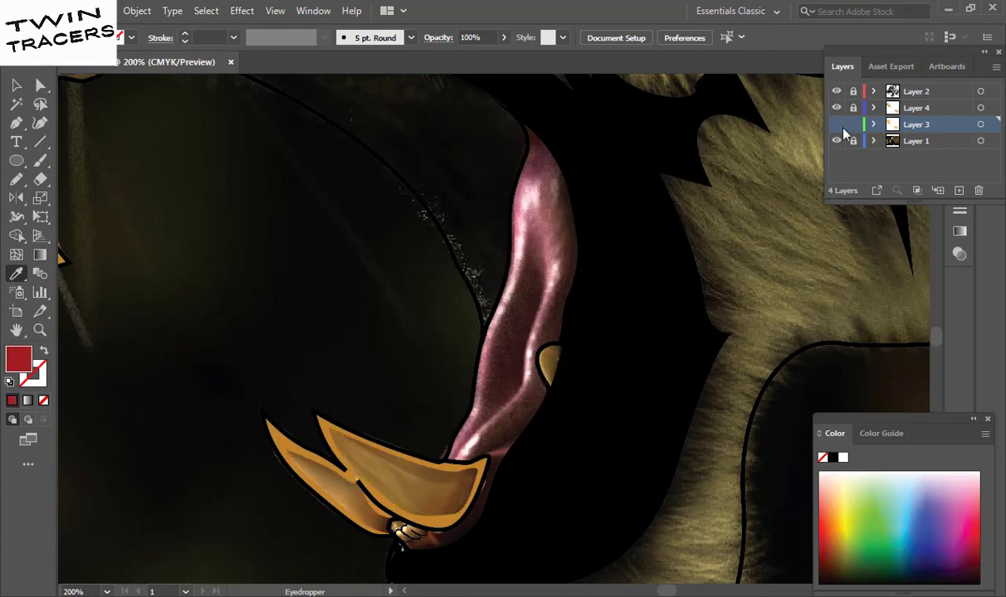
left_click(836, 141)
- Pen-trace a red gum shape along the inner edge of the lower jaw
key("p")
left_click_drag(520, 169, 503, 202)
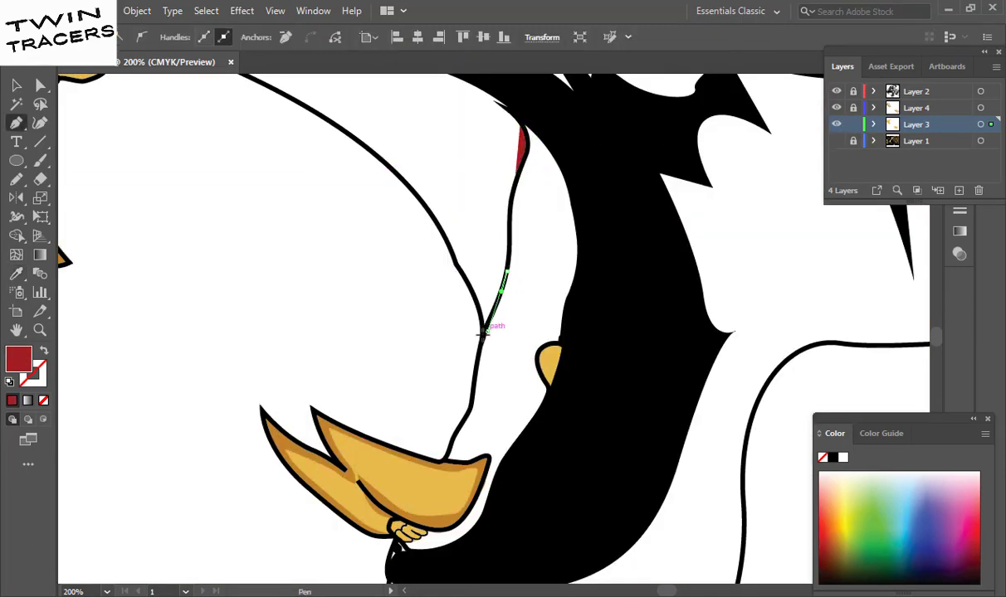
left_click_drag(484, 332, 470, 404)
left_click(441, 467)
left_click(394, 564)
left_click(493, 543)
left_click(639, 368)
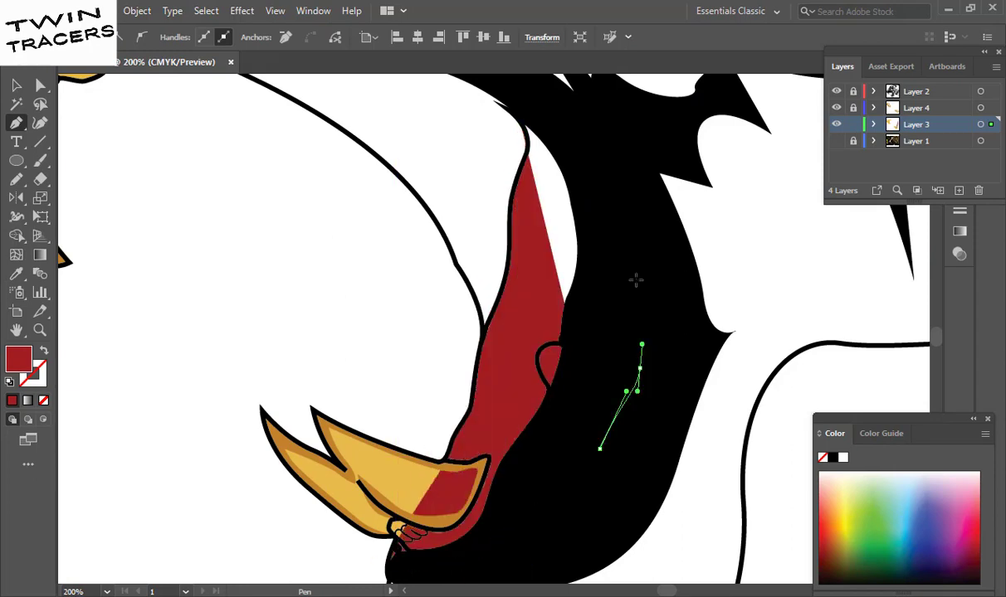
left_click(629, 240)
left_click(521, 123)
- Send the red gum shape behind the black mouth with Arrange > Send to Back
right_click(545, 195)
left_click(764, 539)
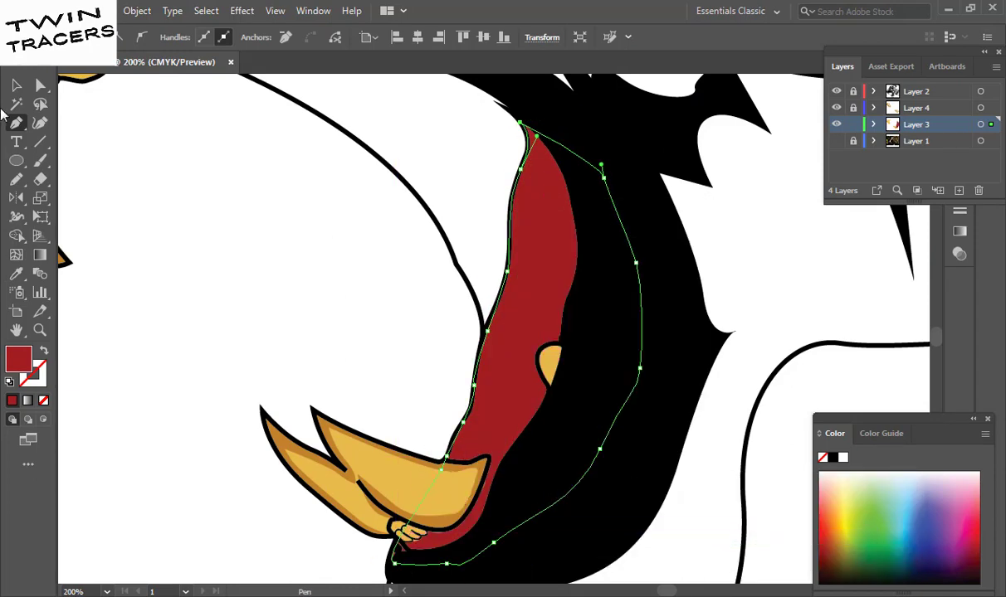
key("v")
left_click(292, 322)
- Draw a darker red shading shape down the red gum, then deselect it
double_click(17, 359)
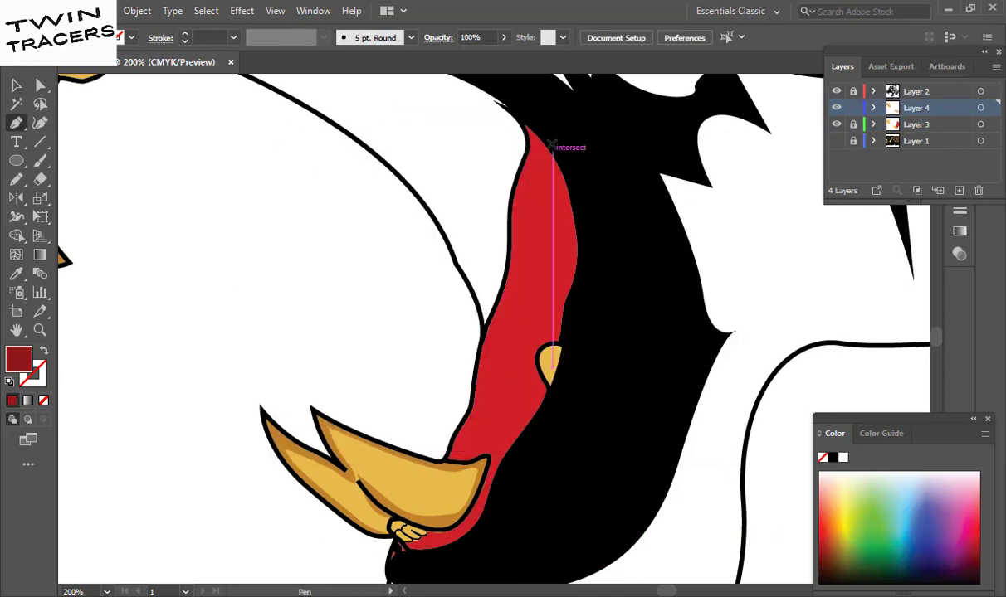
left_click(551, 146)
left_click_drag(500, 368, 495, 415)
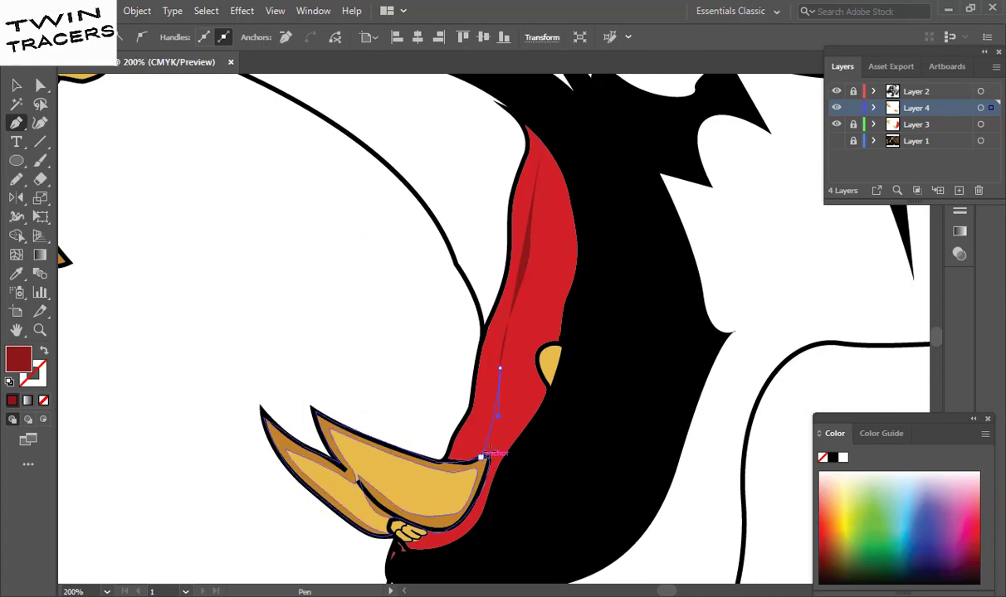
left_click_drag(533, 290, 530, 274)
left_click_drag(547, 182, 543, 166)
left_click_drag(568, 265, 569, 282)
left_click_drag(565, 350, 581, 365)
left_click_drag(542, 138, 651, 123)
key("v")
key("ctrl+shift+a")
- View the whole tiger, make Layer 3 active and zoom in on the mouth
key("ctrl+0")
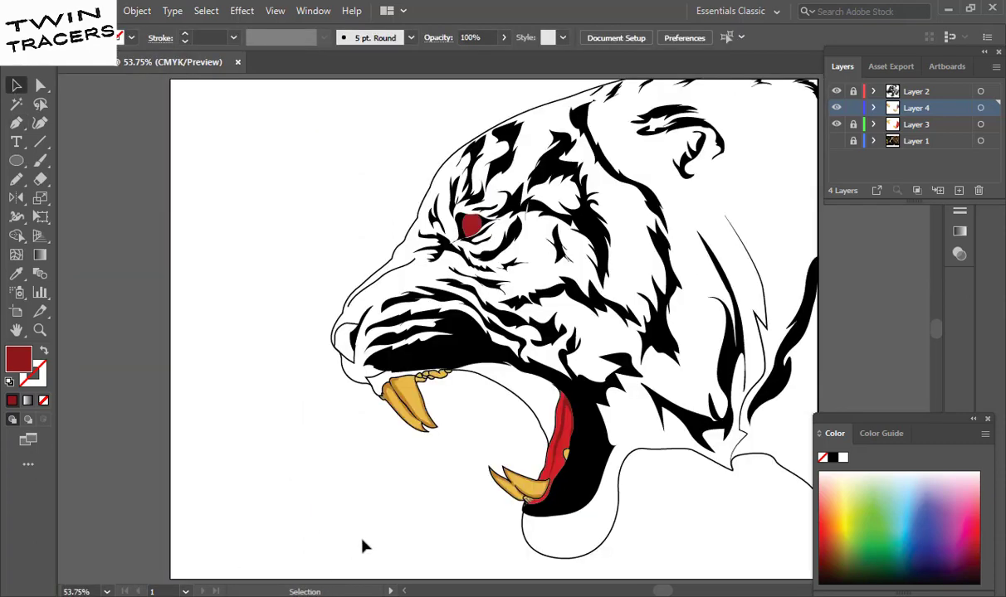
key("z")
left_click(557, 315)
left_click(913, 125)
- Begin pen-tracing the mouth roof from the upper teeth along the upper mouth edge
scroll(567, 253, "up", 5)
key("p")
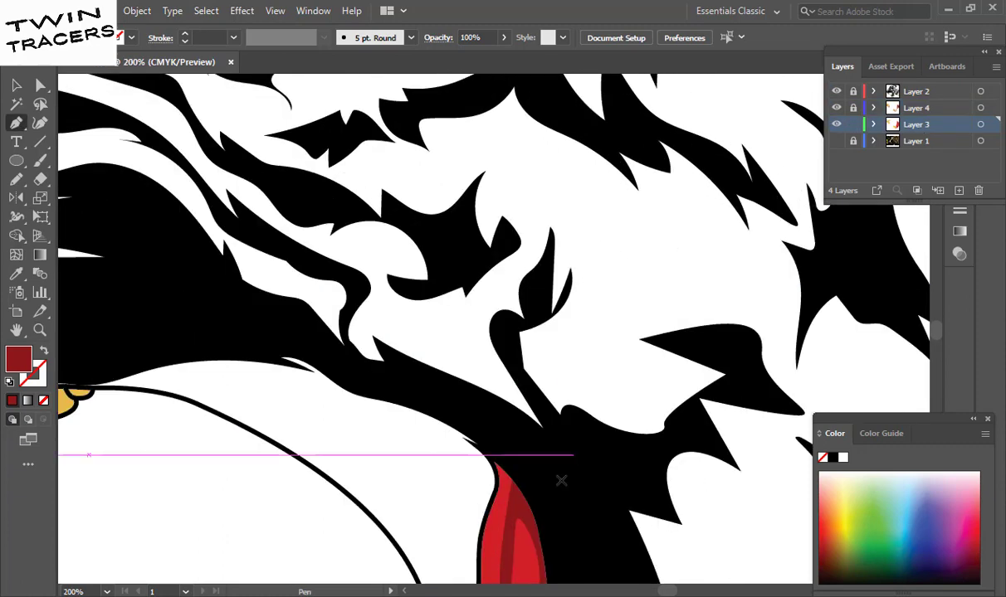
left_click(561, 481)
left_click(449, 348)
left_click_drag(543, 247, 548, 249)
left_click_drag(498, 253, 490, 255)
left_click(449, 259)
scroll(229, 280, "down", 1)
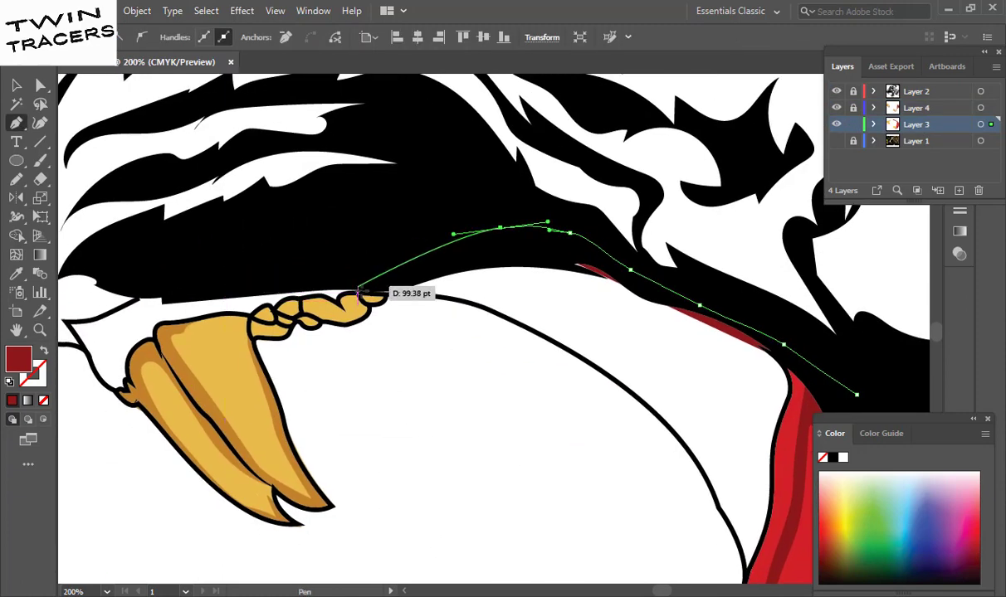
- Continue the mouth roof outline down the black edge and jaw, then close it
left_click(359, 292)
left_click(623, 387)
left_click(685, 444)
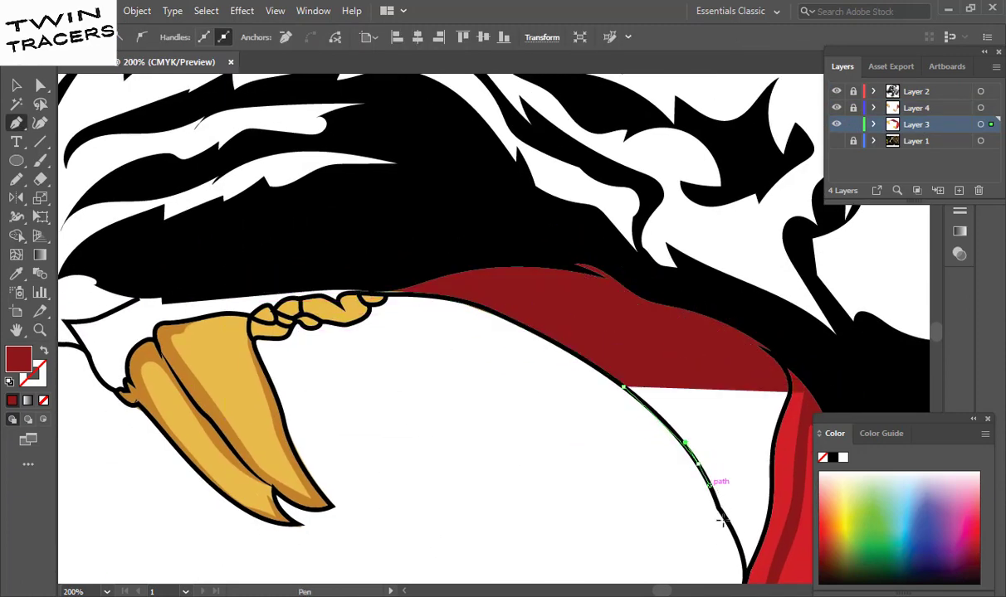
left_click(720, 522)
left_click(741, 565)
left_click_drag(741, 565, 598, 440)
left_click(682, 321)
left_click(712, 272)
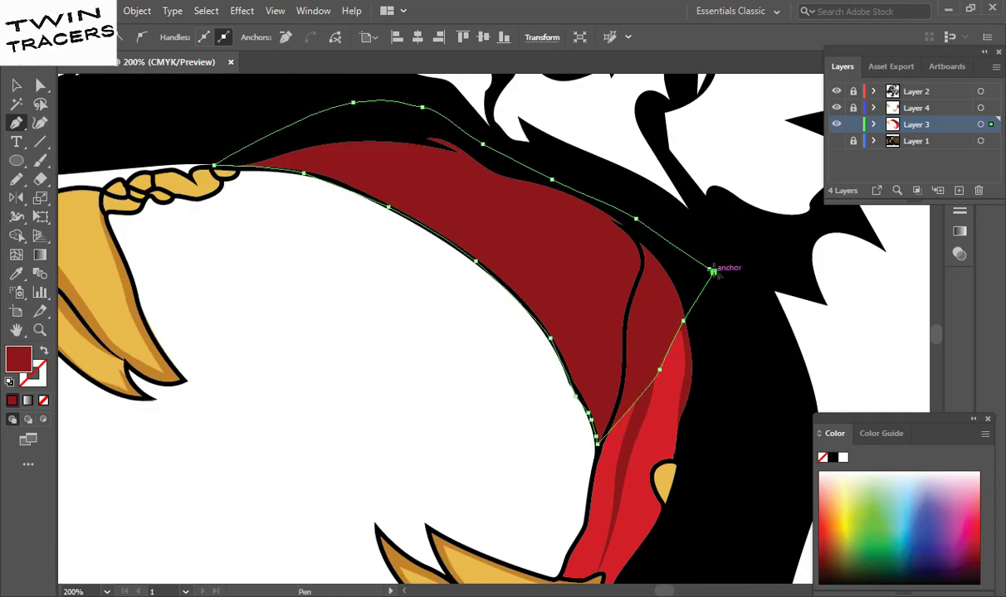
- Fill the mouth roof shape with a brown colour, checking the reference photo
left_click(836, 141)
key("i")
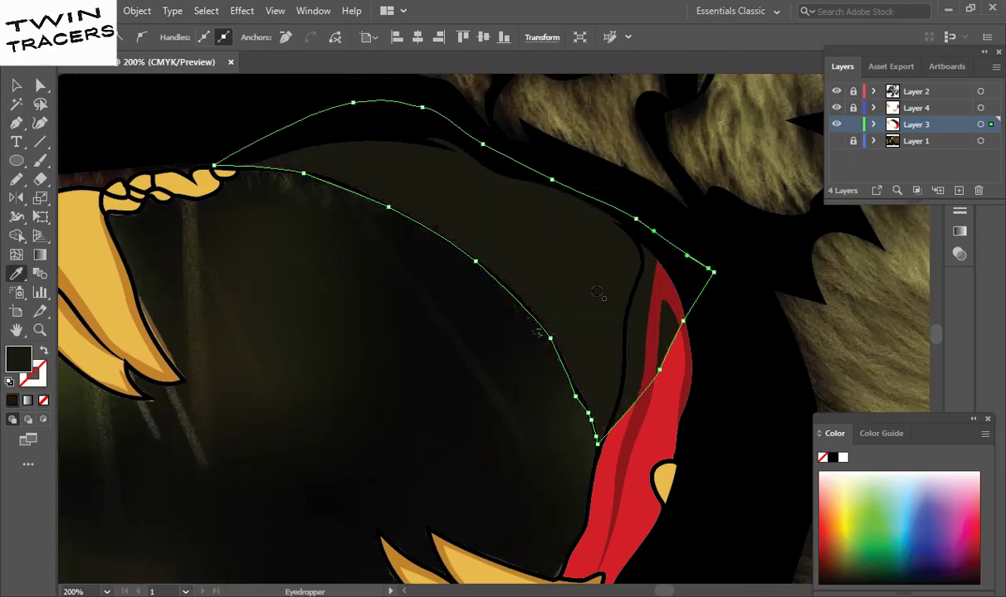
right_click(550, 225)
key("Escape")
double_click(18, 359)
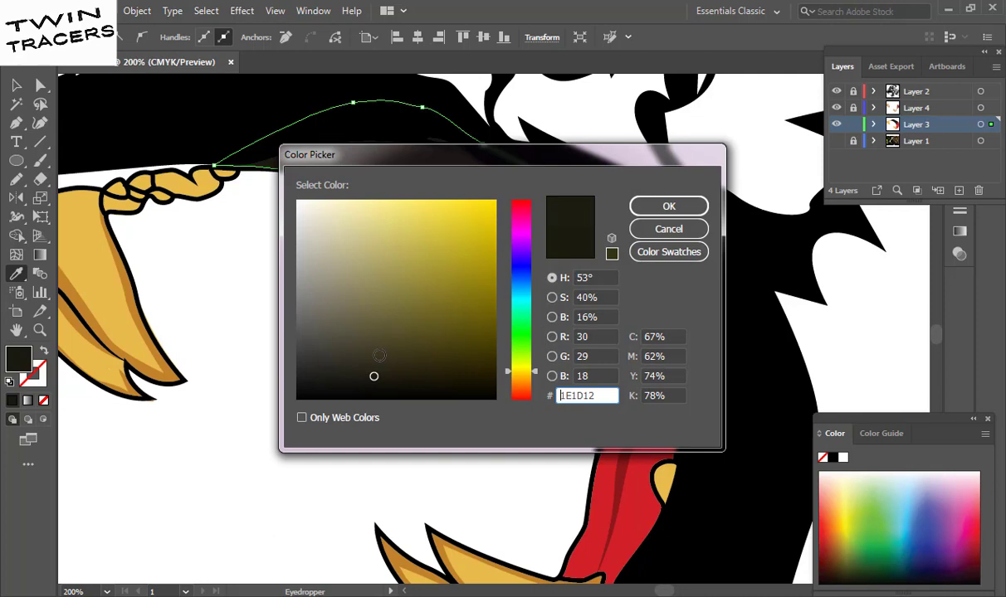
left_click(526, 383)
left_click(668, 206)
- Pan to the upper front teeth and sample the red gum colour
key("v")
mouse_move(233, 321)
left_mouse_down()
mouse_move(575, 461)
mouse_move(471, 411)
left_mouse_up()
scroll(685, 445, "down", 3)
key("i")
left_click(772, 453)
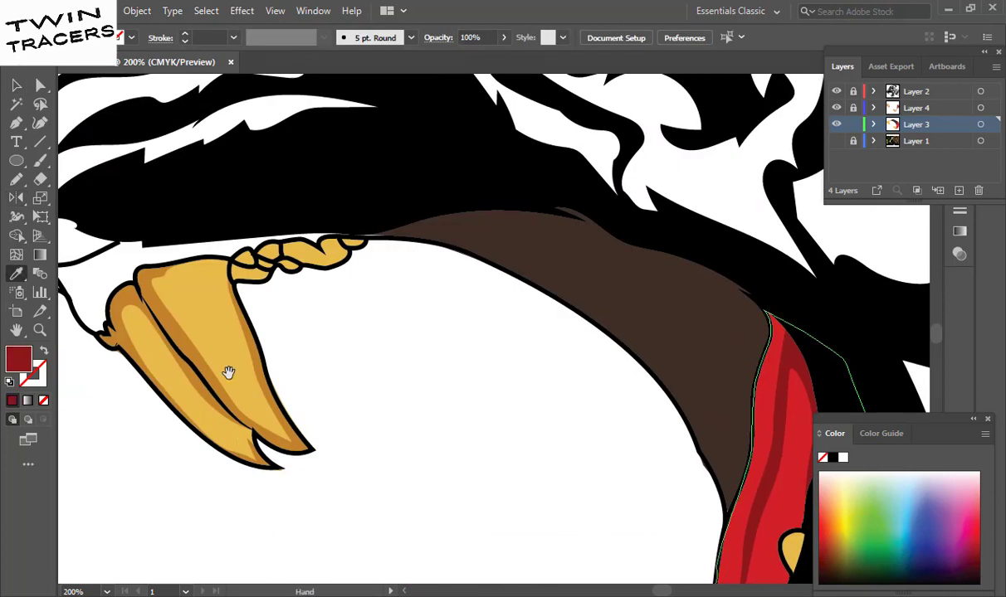
- Pen-trace a gum shape along the upper teeth below the lip, undoing a stray path
scroll(498, 332, "up", 3)
key("p")
left_click(267, 342)
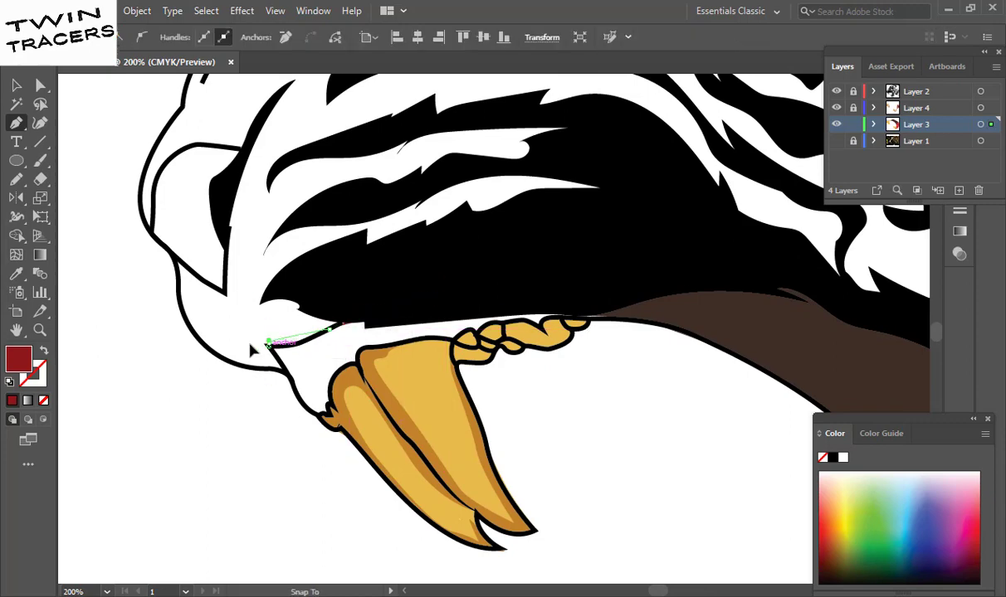
left_click(267, 342)
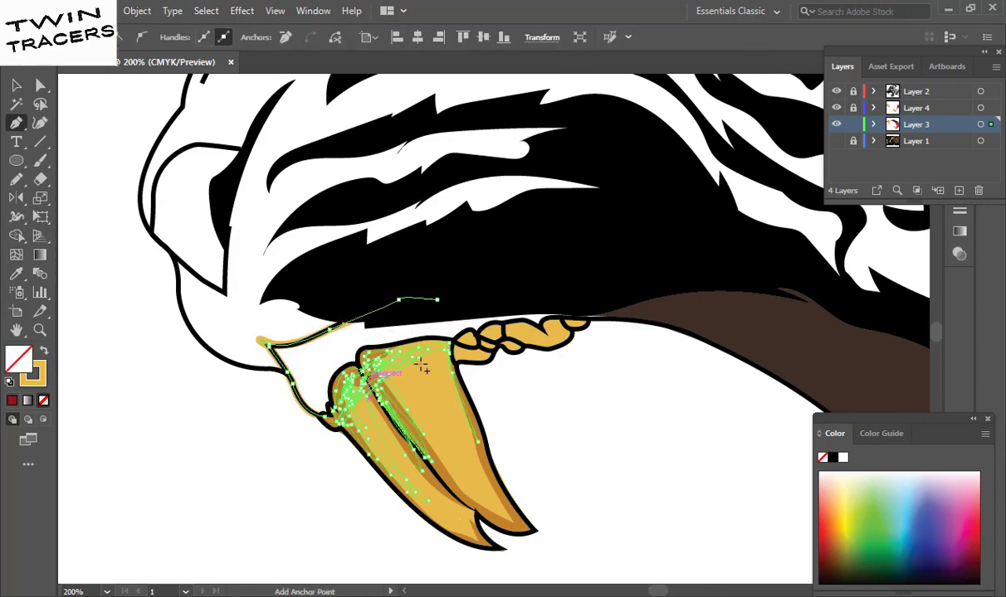
left_click(536, 322)
key("ctrl+z")
key("ctrl+z")
left_click(287, 371)
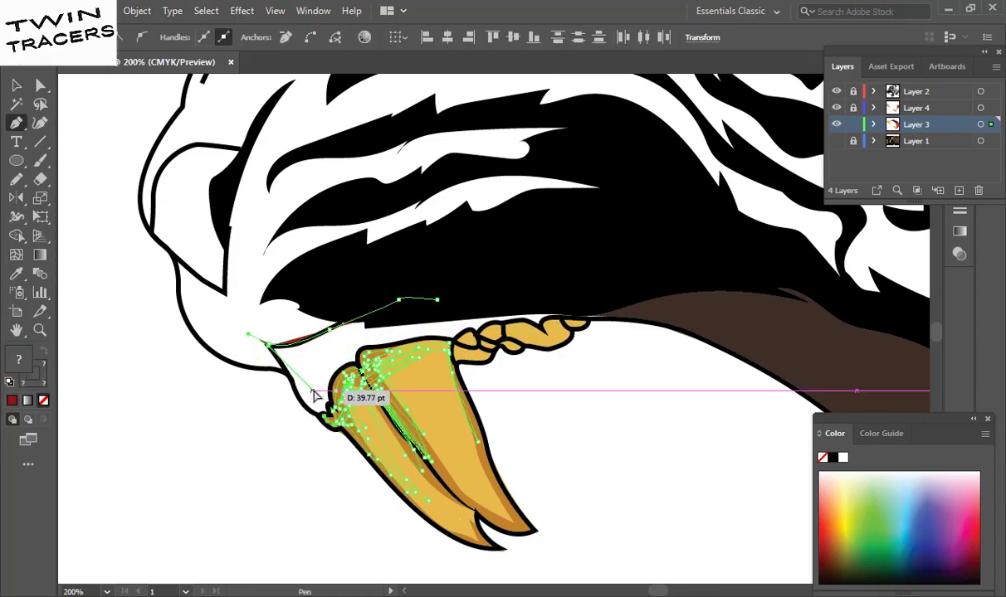
left_click(324, 413)
left_click(431, 398)
left_click(452, 353)
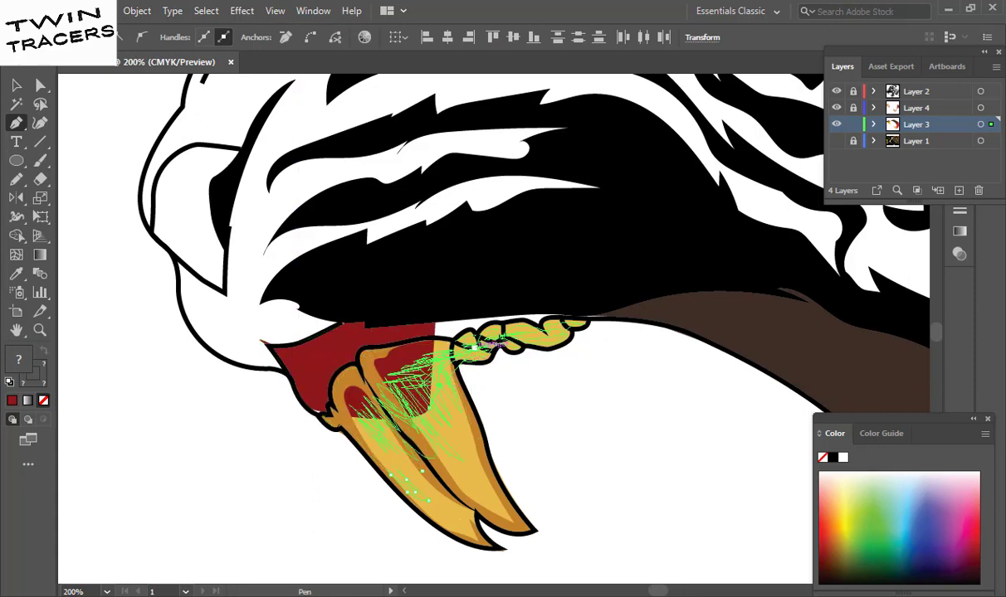
left_click(608, 322)
left_click_drag(267, 341, 404, 296)
- Send the gum shape behind the teeth and fill it bright red E00511
right_click(525, 402)
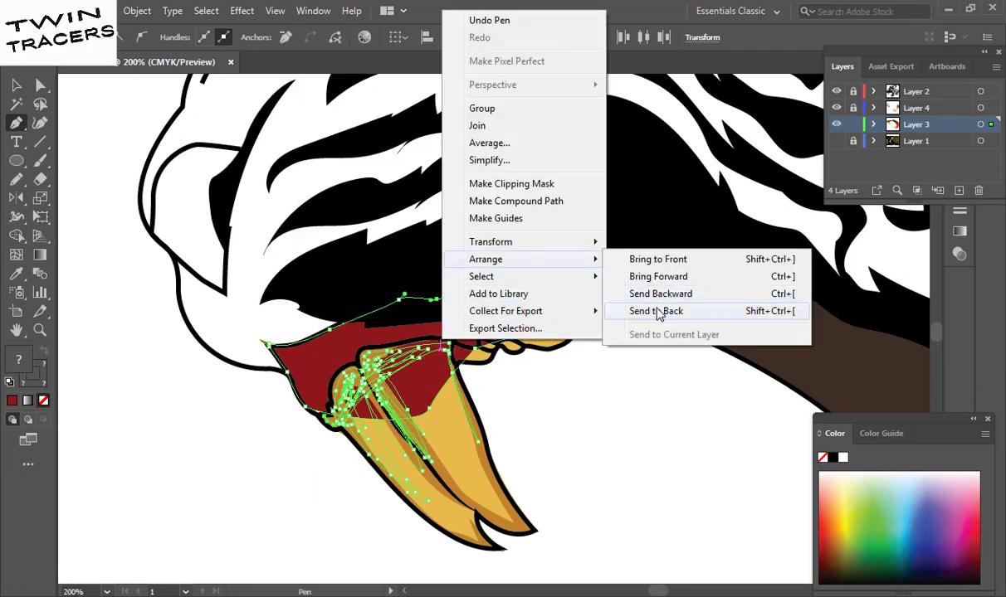
left_click(656, 373)
left_click(19, 86)
double_click(19, 357)
type("E00511")
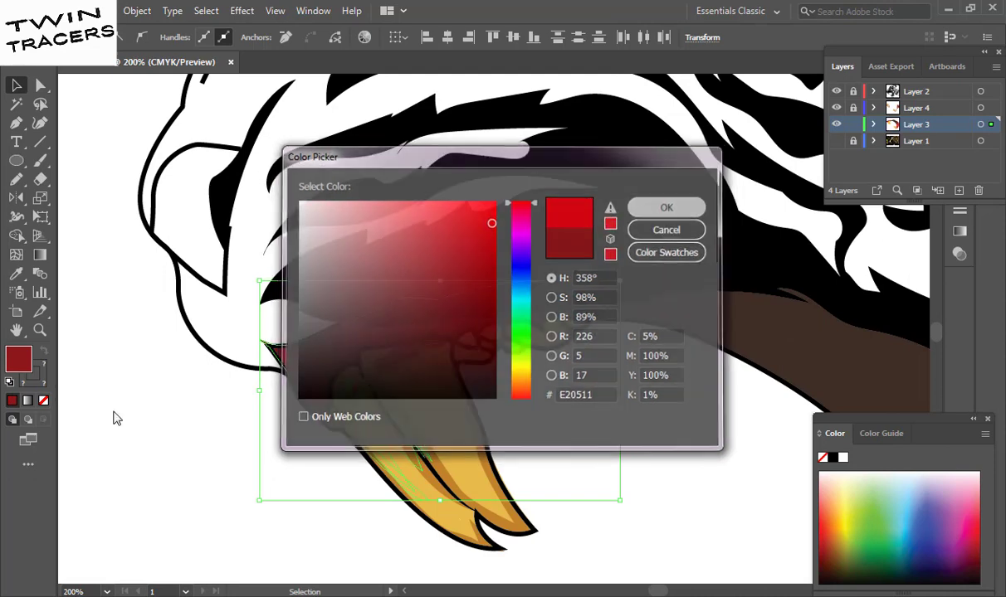
key("Return")
key("ctrl+shift+a")
- Zoom out and recolour the mouth roof a darker reddish-brown (#5B3224)
right_click(323, 365)
left_click(615, 512)
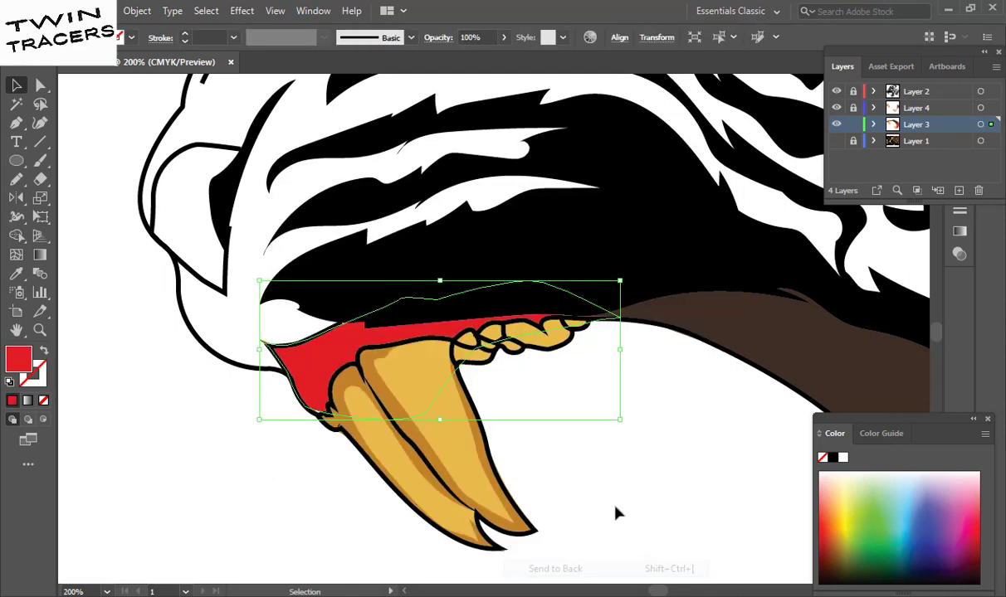
left_click(106, 592)
left_click(133, 552)
left_click(498, 390)
double_click(18, 357)
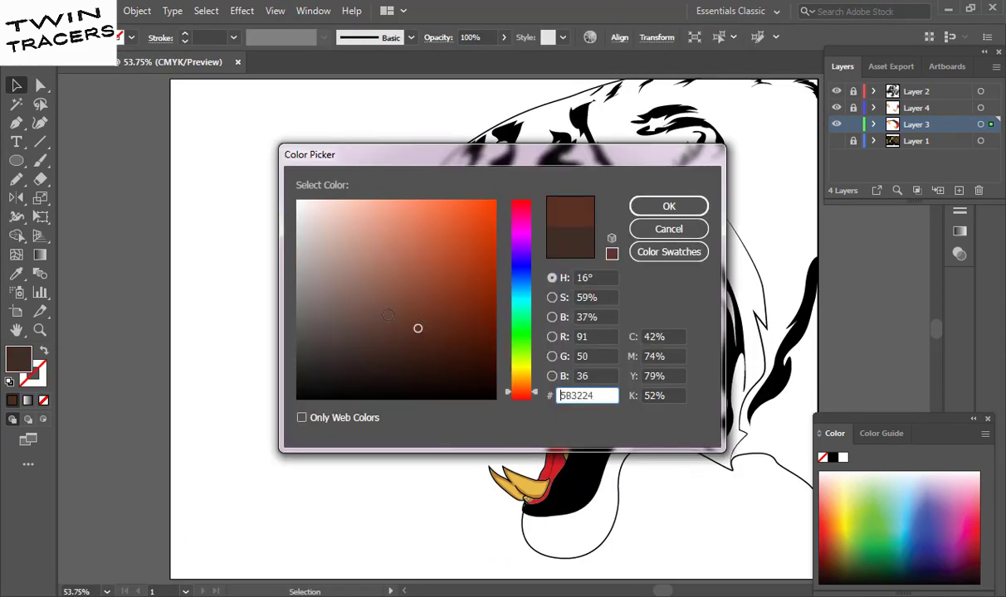
left_click(410, 280)
left_click(380, 254)
key("Return")
key("ctrl+shift+a")
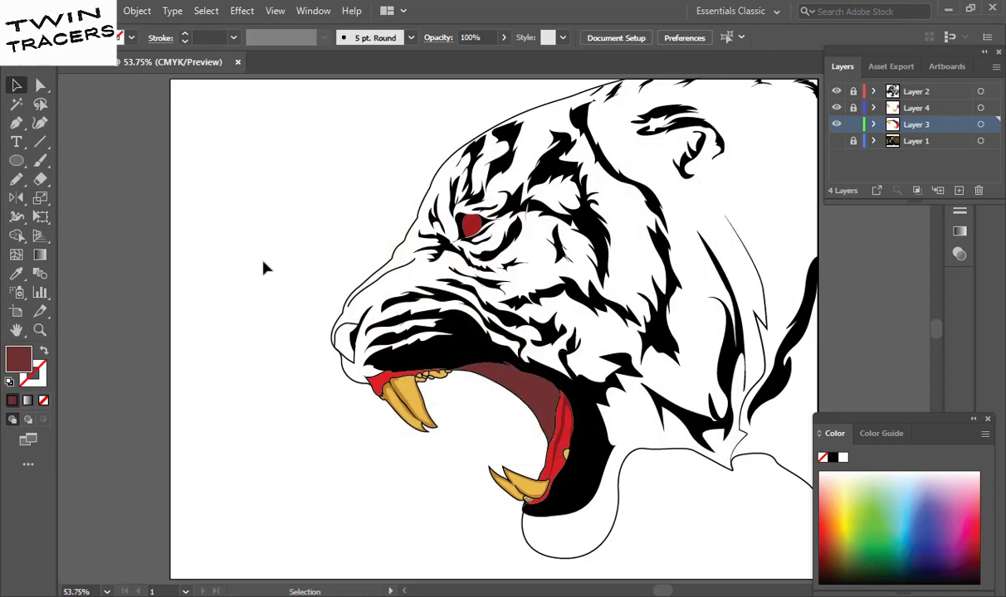
- Sample the nose colour from the reference photo as the fill
key("z")
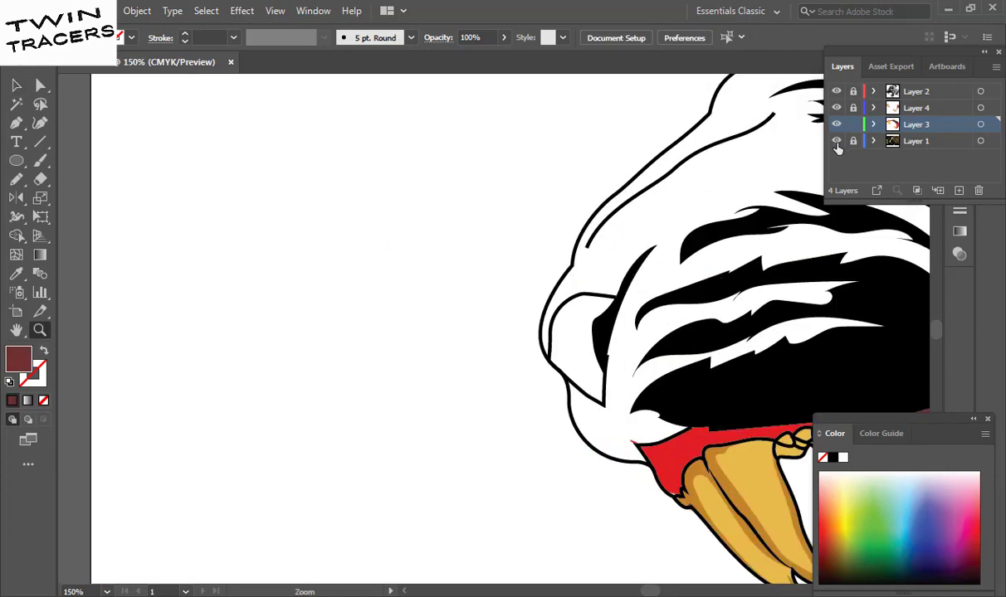
left_click(836, 141)
key("i")
left_click(569, 342)
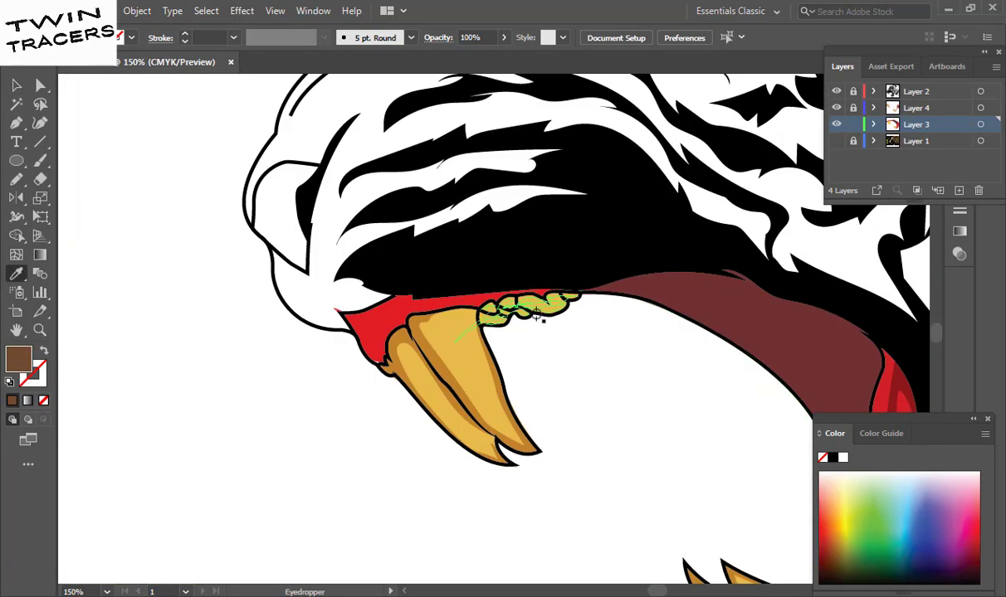
double_click(11, 362)
key("Return")
- Zoom in on the nose and pen-trace the nostril shape
key("ctrl+equal")
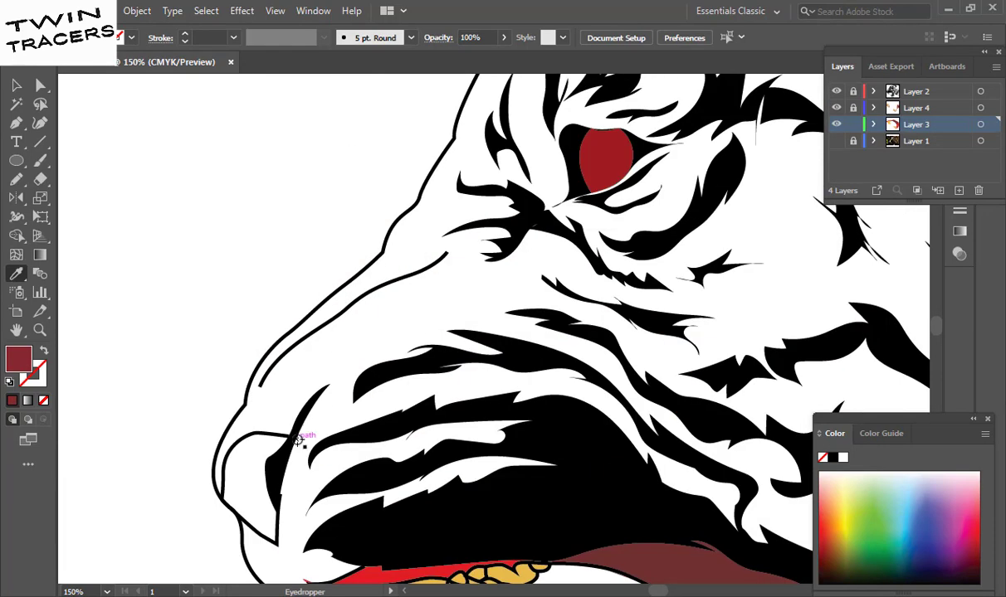
mouse_move(298, 437)
left_mouse_down()
mouse_move(443, 434)
mouse_move(391, 392)
left_mouse_up()
key("p")
left_click(355, 299)
left_click(432, 284)
left_click(412, 327)
left_click(343, 330)
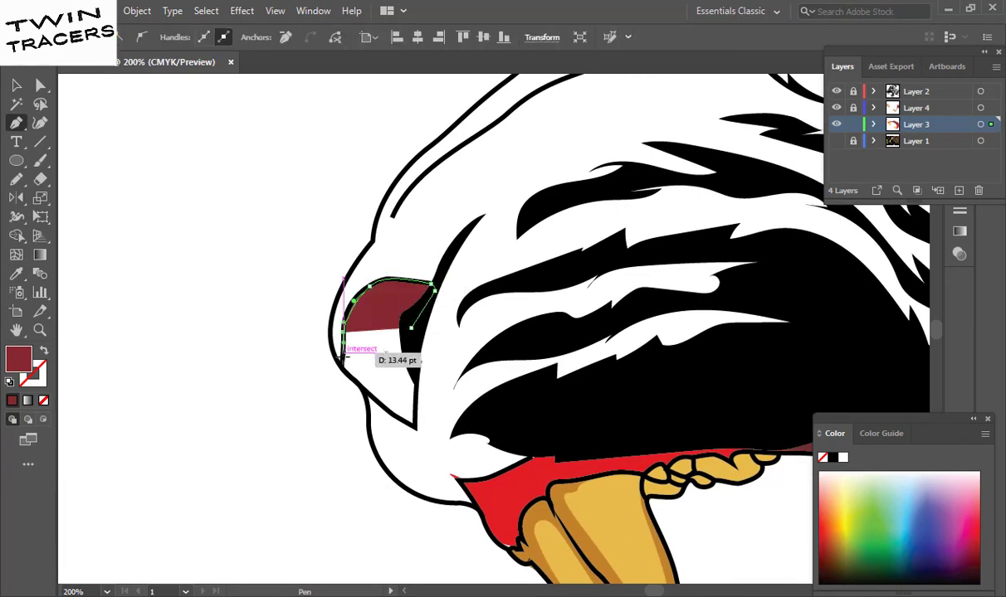
left_click(414, 426)
- Fill the nostril shape with a lighter rose red
left_click(13, 85)
double_click(18, 358)
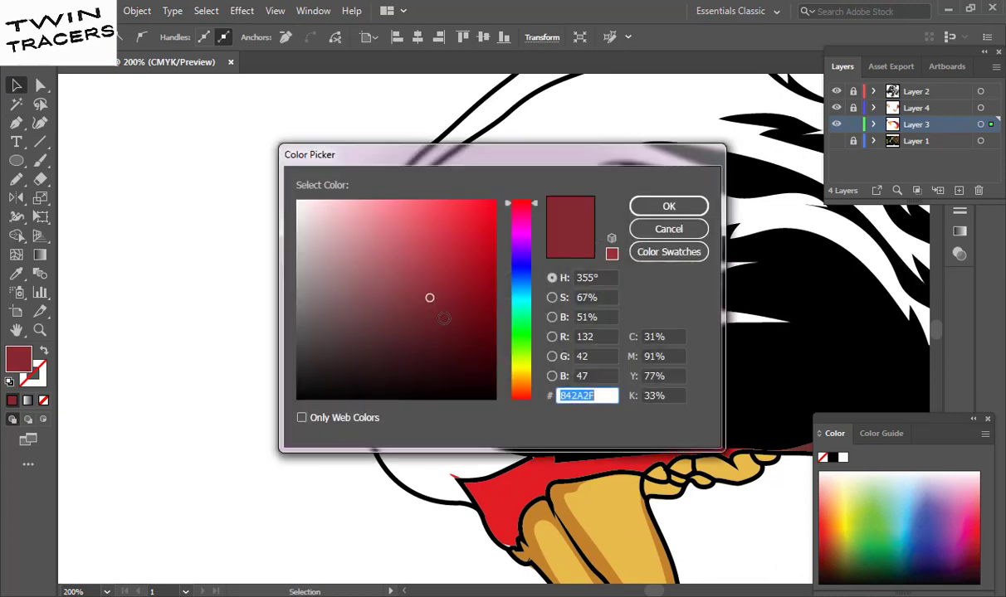
left_click(433, 251)
left_click(667, 205)
left_click(196, 239)
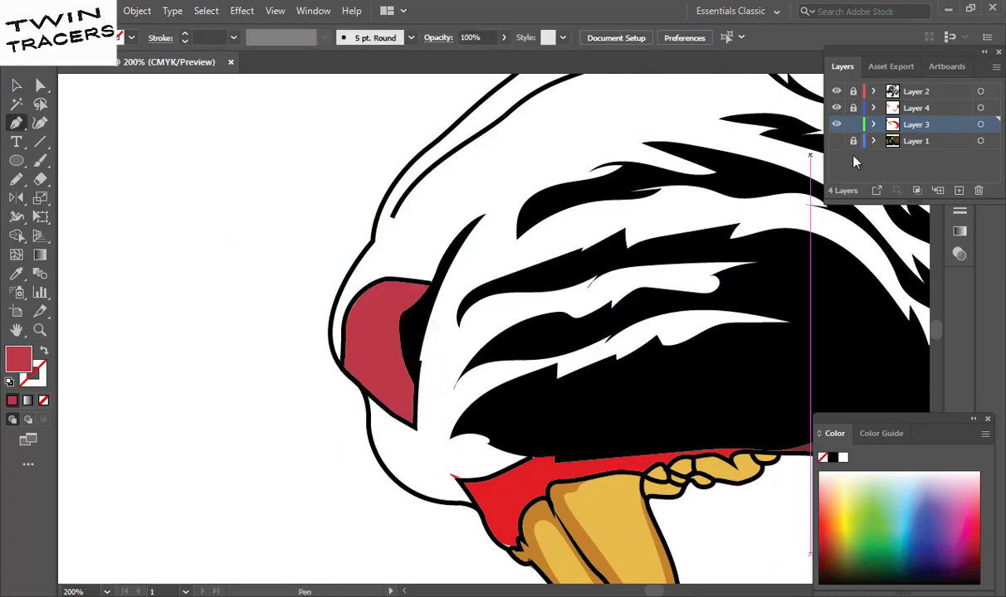
- Lock Layer 3, make Layer 4 active, and draw a shading shape along the nostril
left_click(853, 124)
left_click(854, 107)
left_click(913, 107)
left_click(429, 286)
left_click_drag(351, 303, 333, 349)
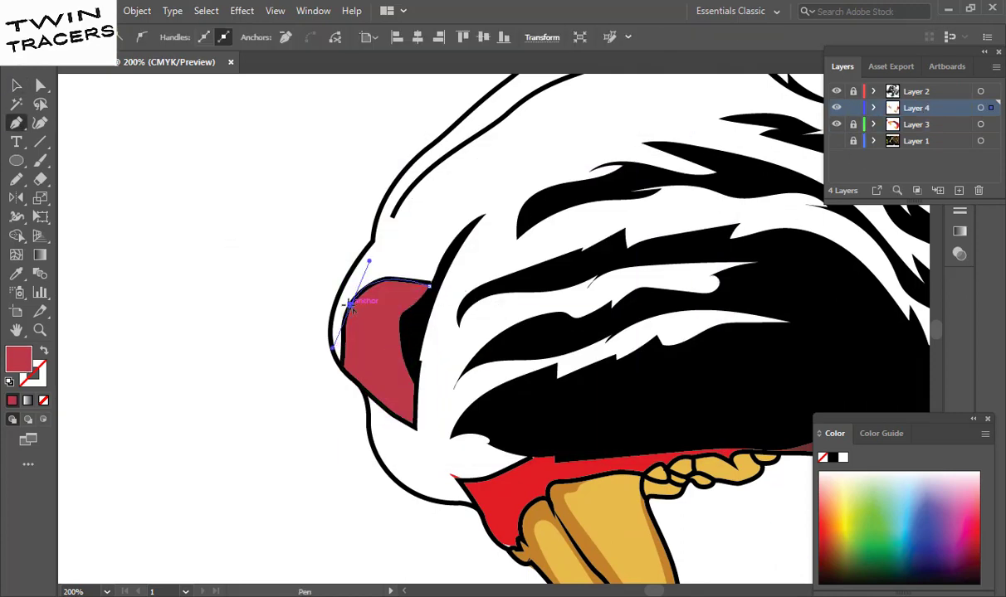
left_click(413, 427)
- Fill the nostril shading shape with darker red 6B1727
double_click(18, 359)
left_click(442, 298)
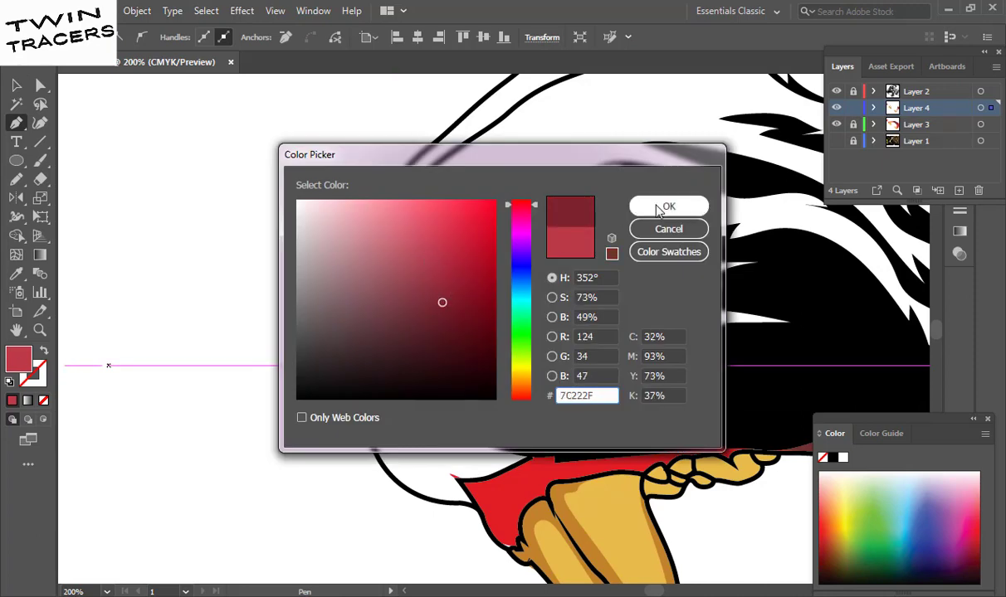
left_click(681, 204)
left_click(16, 86)
left_click(207, 249)
- Confirm the nostril's dark red fill and fit the whole artboard in view
left_click(358, 326)
double_click(18, 358)
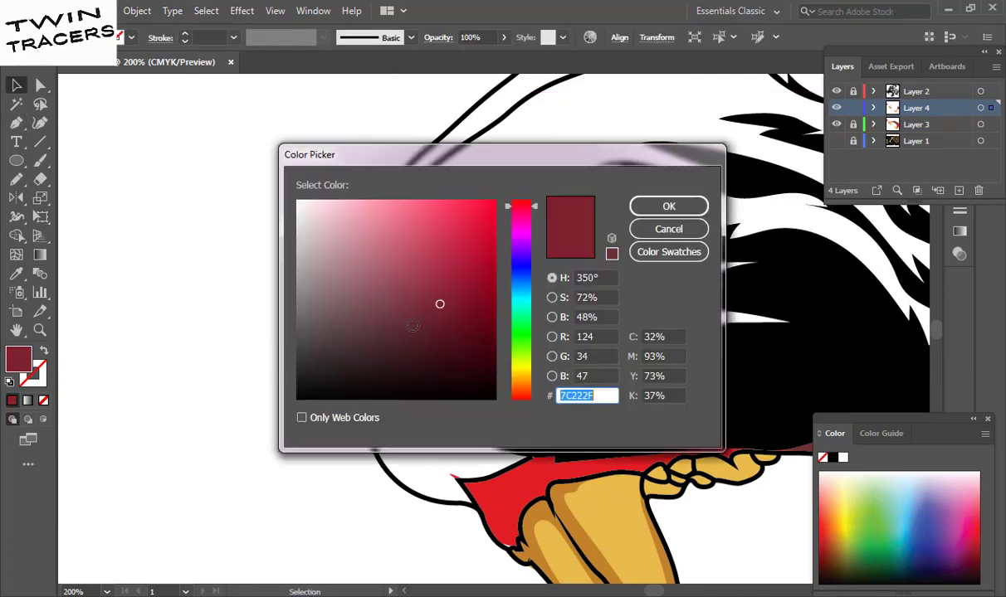
left_click(669, 207)
key("ctrl+0")
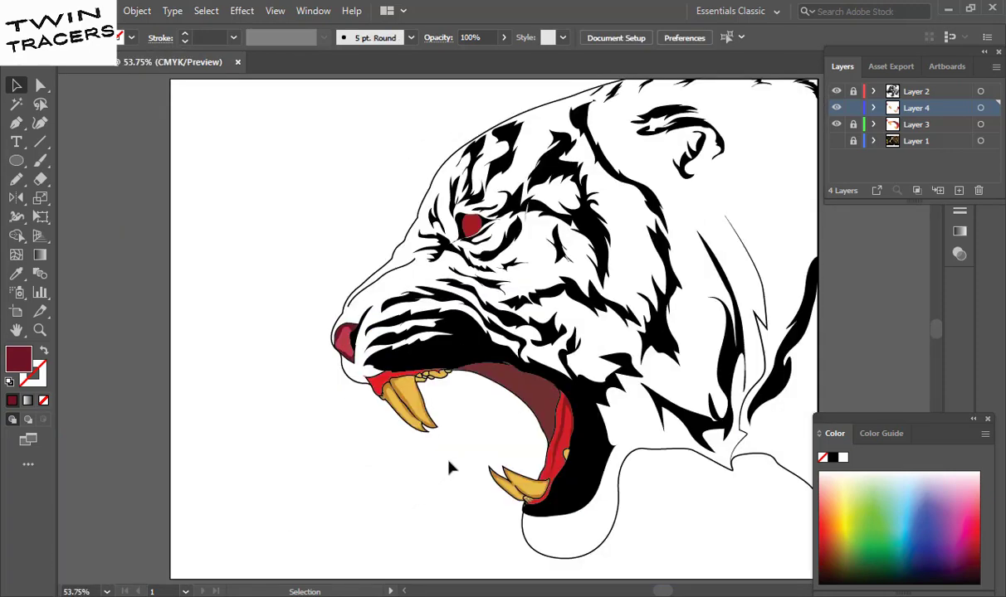
- Make Layer 3 the drawing layer and set a yellow fill colour
left_click(835, 142)
left_click(835, 141)
left_click(872, 124)
left_click(508, 467, "alt")
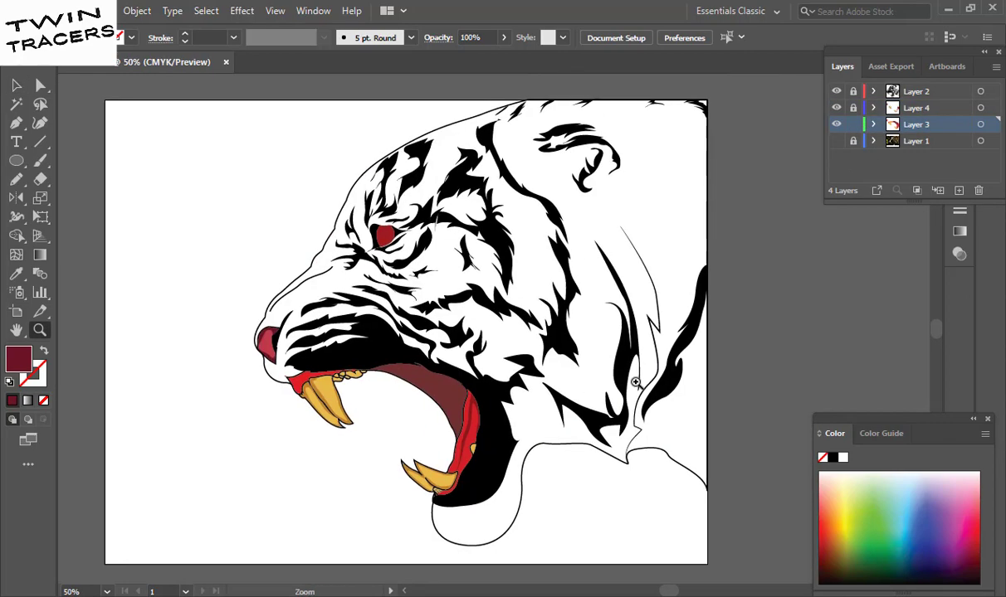
double_click(22, 358)
left_click(519, 363)
left_click(436, 247)
left_click(498, 197)
left_click(696, 207)
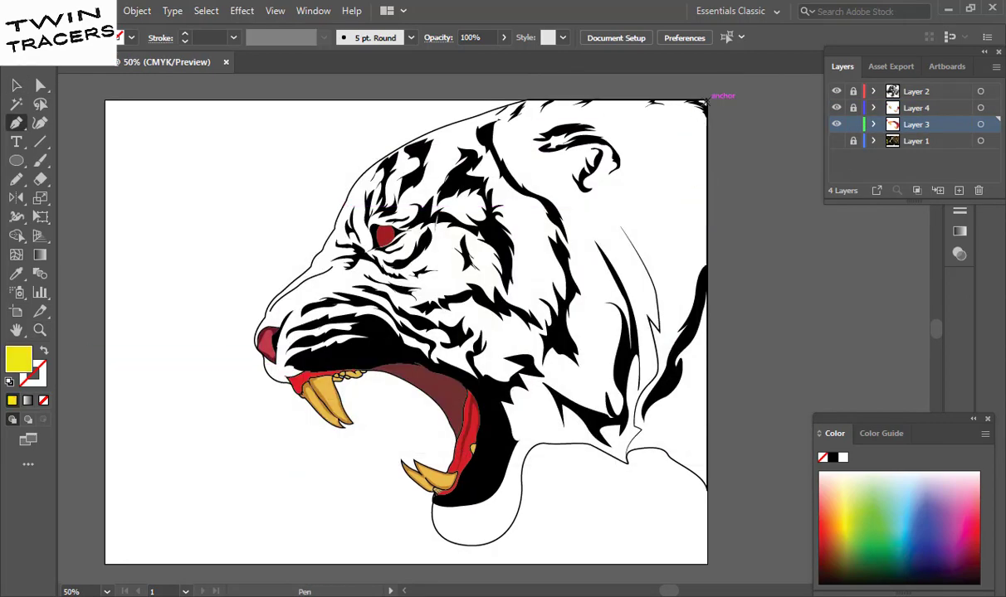
- Draw a yellow shape around the tiger's head and neck and send it to back
left_click(706, 98)
left_click(370, 101)
left_click(280, 202)
left_click(233, 390)
left_click(282, 434)
left_click(400, 476)
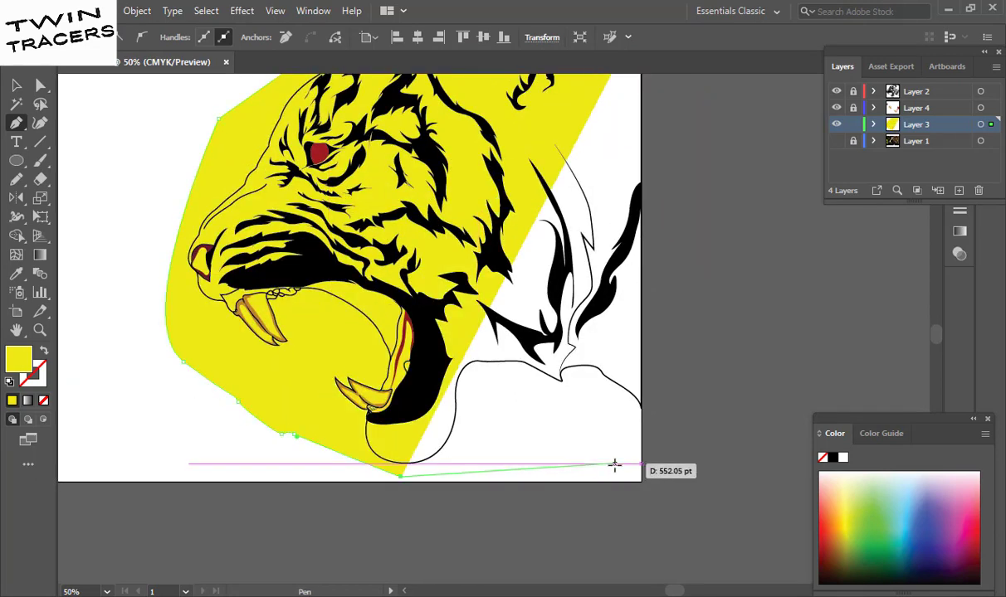
left_click(641, 479)
scroll(614, 332, "up", 3)
right_click(386, 249)
left_click(601, 566)
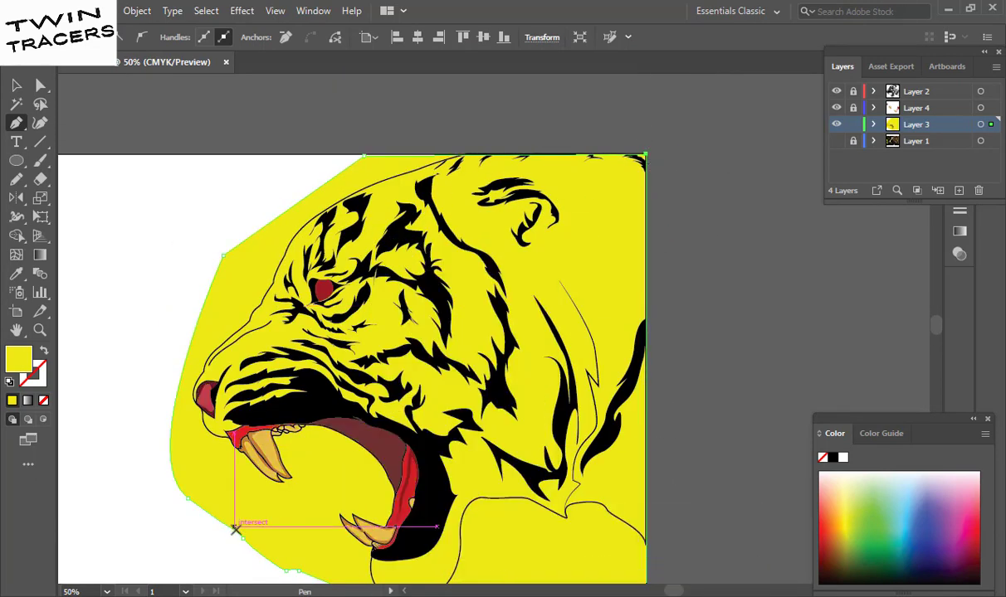
- Trim the yellow area outside the tiger outline with Shape Builder
left_click(107, 591)
left_click(125, 558)
key("v")
left_click_drag(230, 163, 759, 493)
key("shift+m")
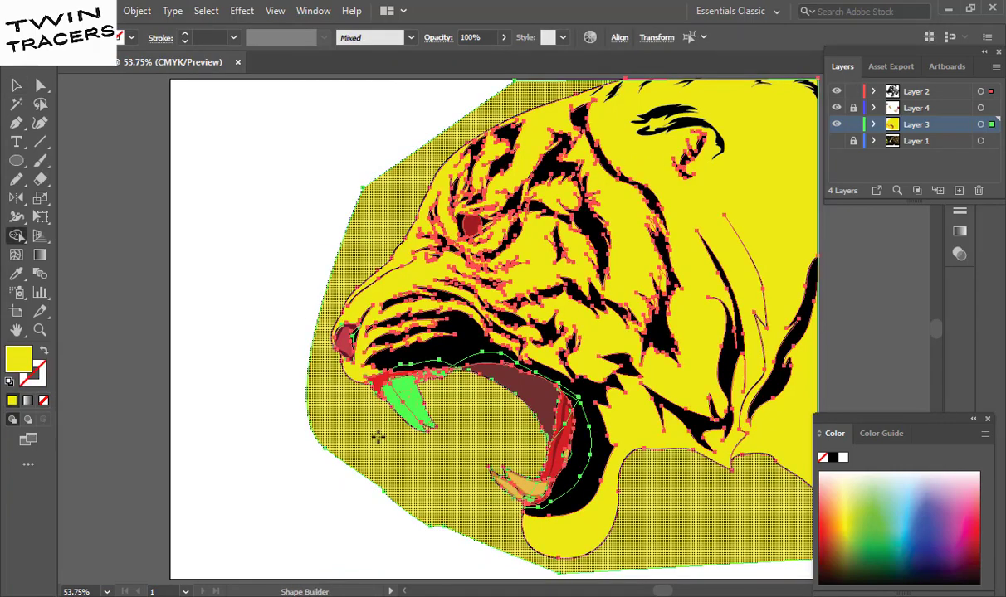
left_click(365, 464, "alt")
key("v")
key("ctrl+shift+a")
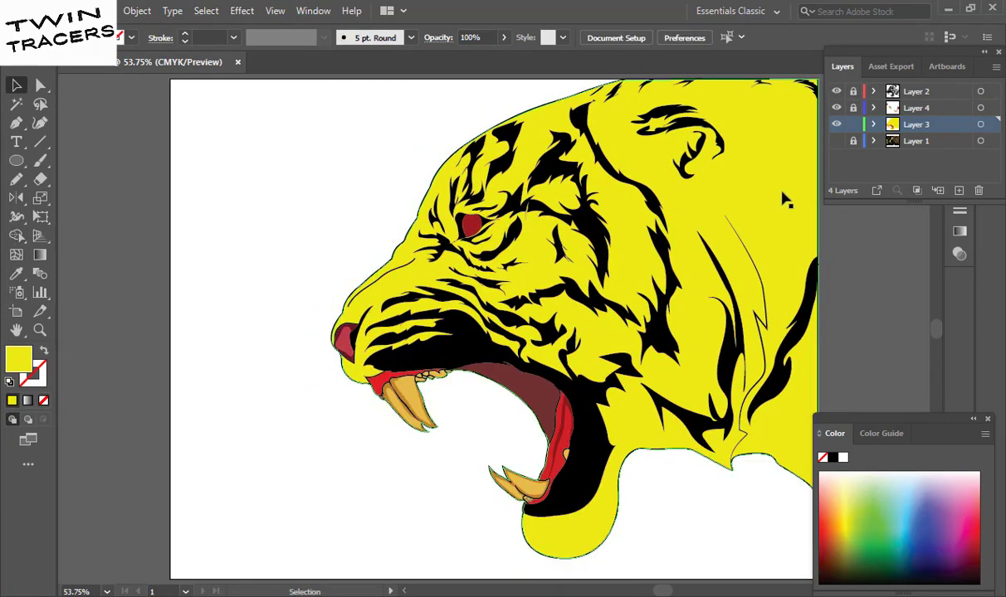
- Recolour the head and neck fill to a golden yellow-orange
left_click(780, 169)
double_click(18, 358)
left_click(669, 206)
double_click(18, 359)
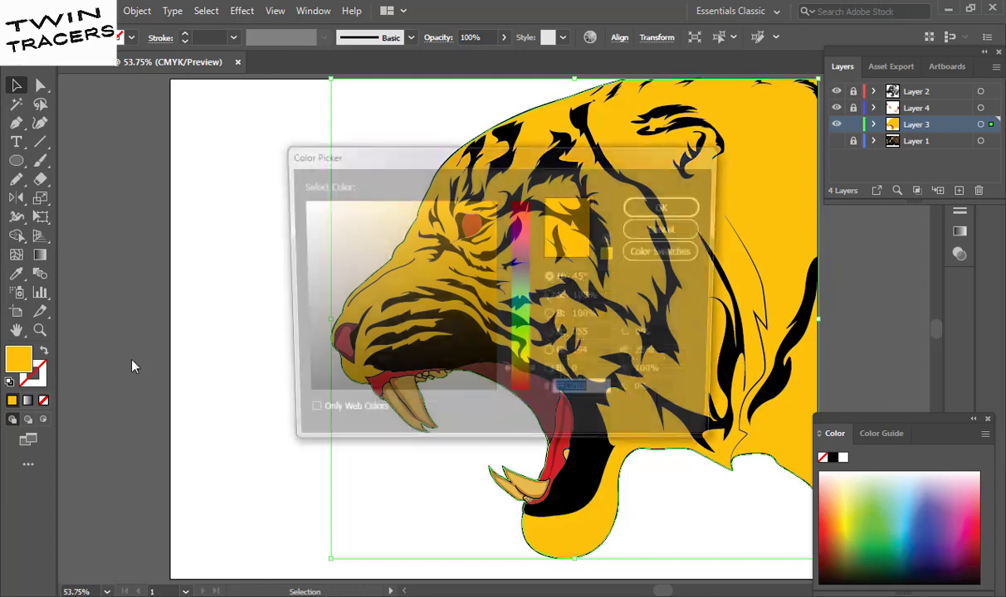
key("Return")
left_click(236, 234)
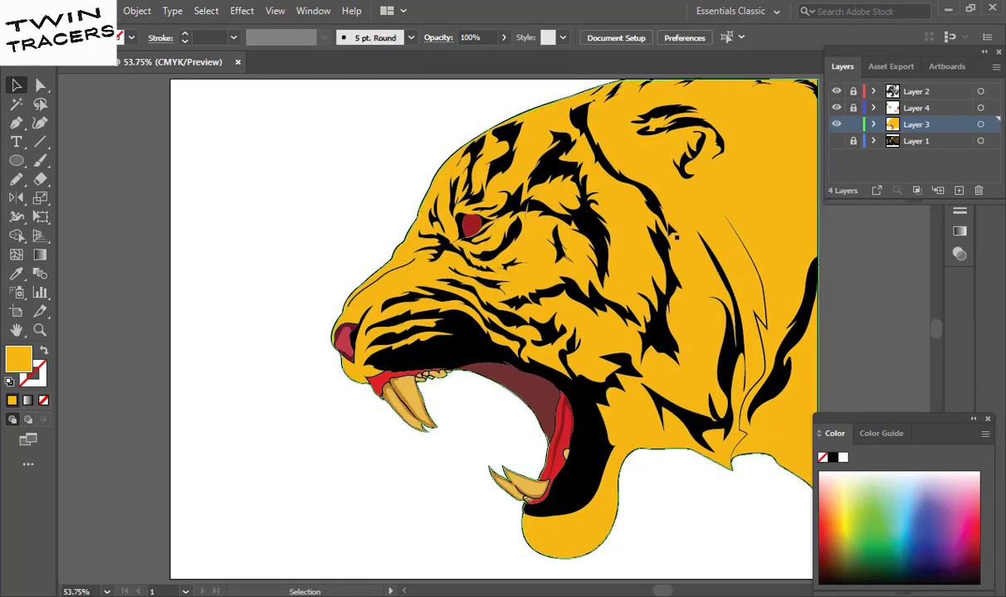
left_click(365, 274)
double_click(18, 358)
key("Return")
left_click(177, 245)
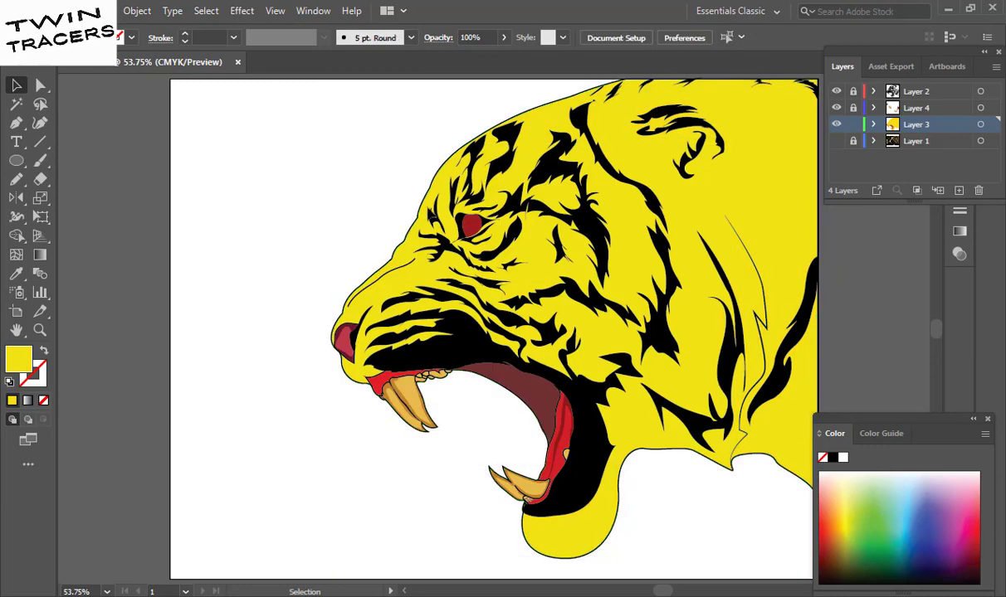
- Make the eye bright red, then lock Layers 2 and 4
left_click(471, 224)
double_click(19, 358)
type("BA2530")
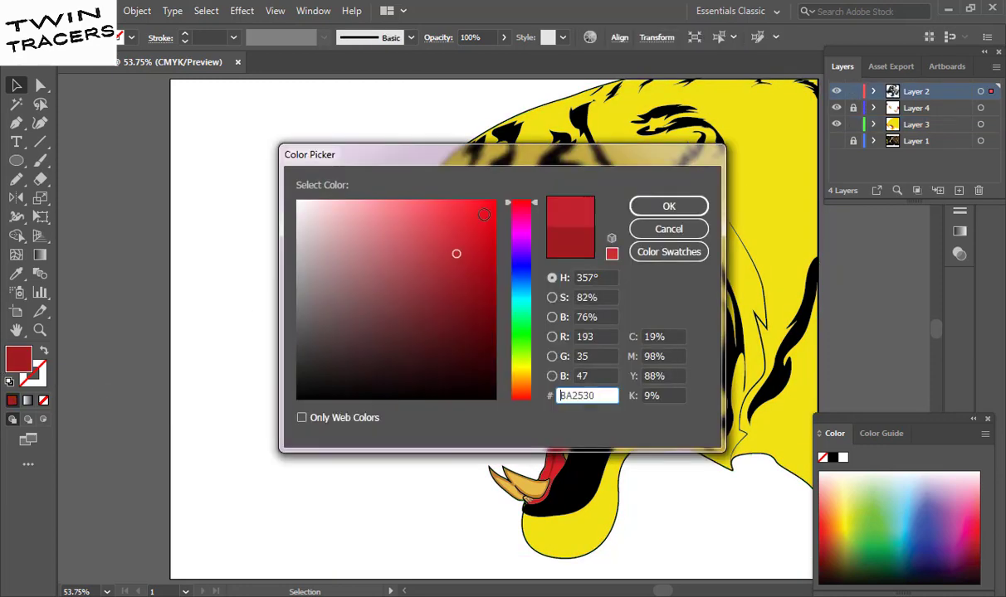
key("Return")
left_click(359, 220)
left_click(853, 108)
left_click(853, 92)
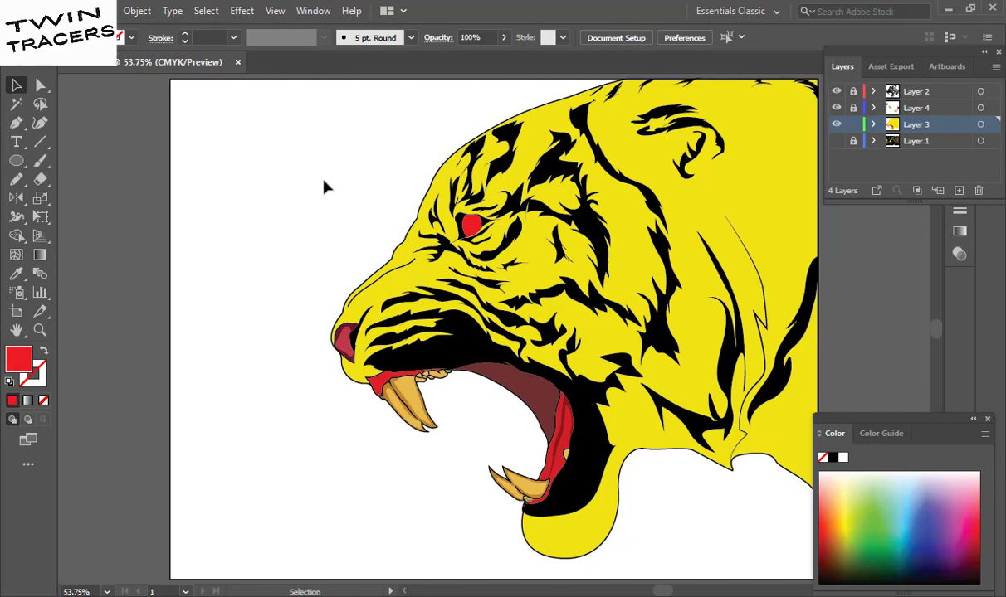
- Make Layer 4 active and shift the fill colour toward orange
left_click(923, 110)
double_click(18, 358)
left_click_drag(521, 375, 538, 379)
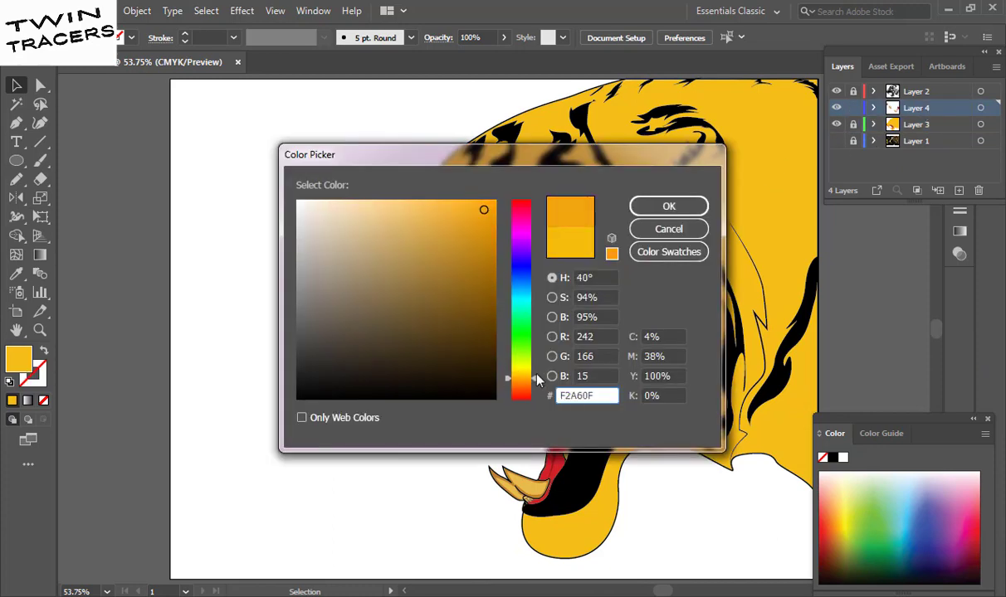
key("Return")
- Trace a closed Pen shading shape over the tiger's ear
left_click(511, 302)
left_click(511, 302)
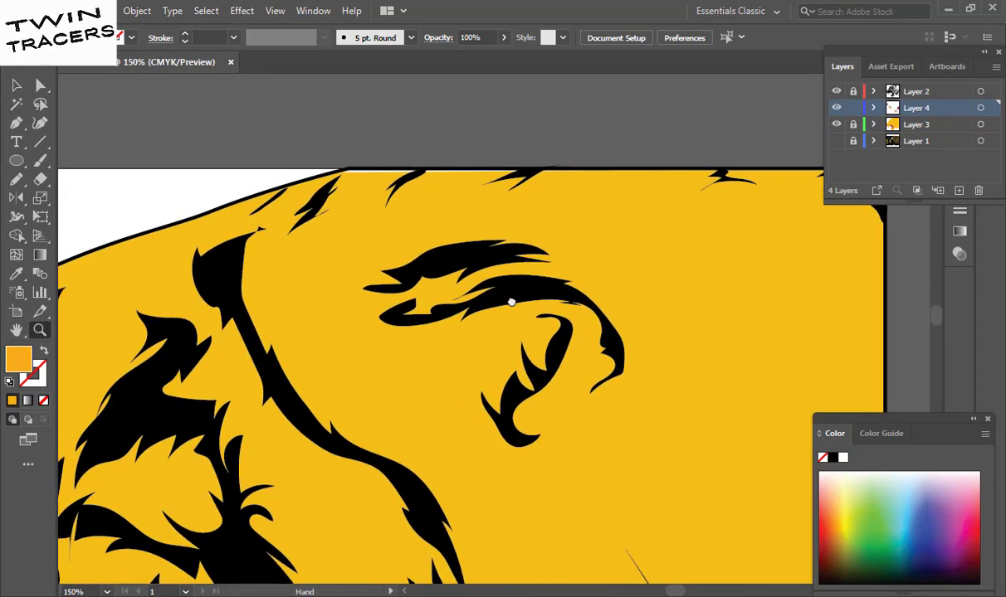
left_click(329, 337)
left_click_drag(404, 243, 502, 214)
left_click(732, 293)
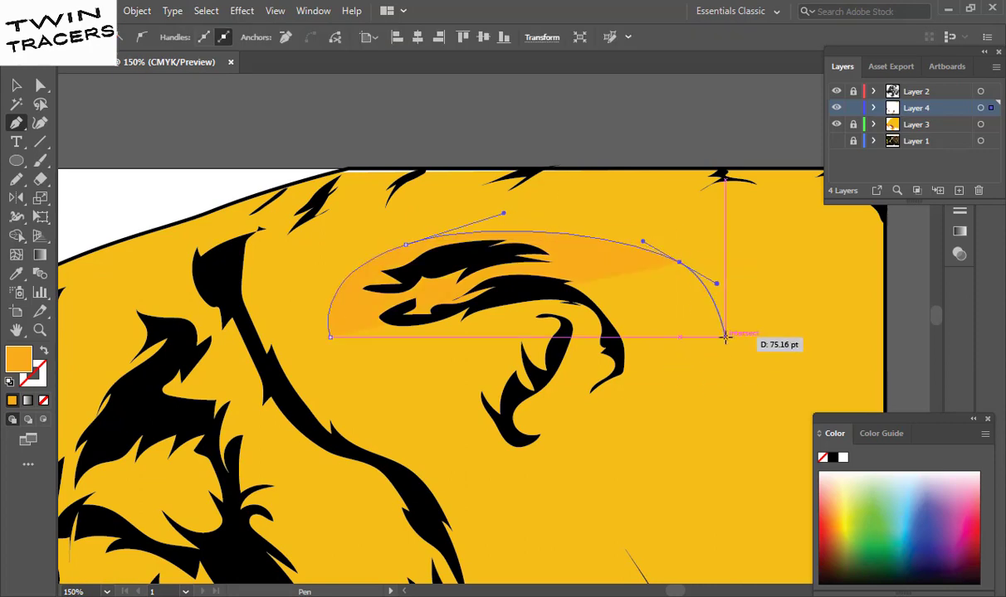
left_click_drag(622, 416, 586, 499)
scroll(515, 464, "down", 2)
mouse_move(509, 429)
left_mouse_down()
mouse_move(482, 364)
mouse_move(478, 292)
left_mouse_up()
left_click_drag(465, 266, 434, 272)
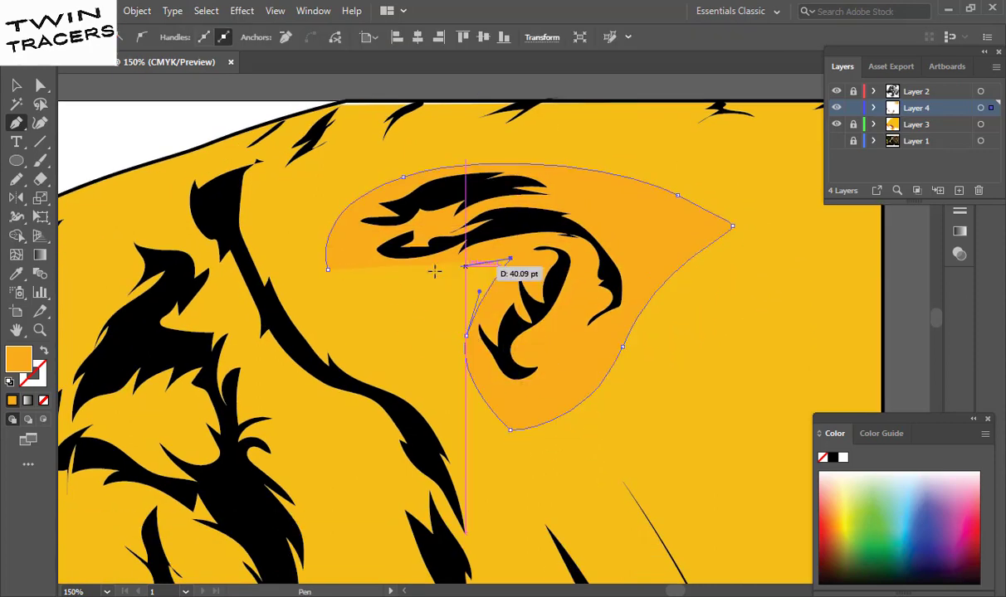
mouse_move(465, 389)
left_mouse_down()
mouse_move(480, 383)
mouse_move(427, 289)
left_mouse_up()
mouse_move(409, 338)
left_mouse_down()
mouse_move(403, 311)
mouse_move(353, 285)
left_mouse_up()
left_click_drag(328, 269, 326, 274)
- Fill the ear shape orange, then select and delete it
double_click(18, 359)
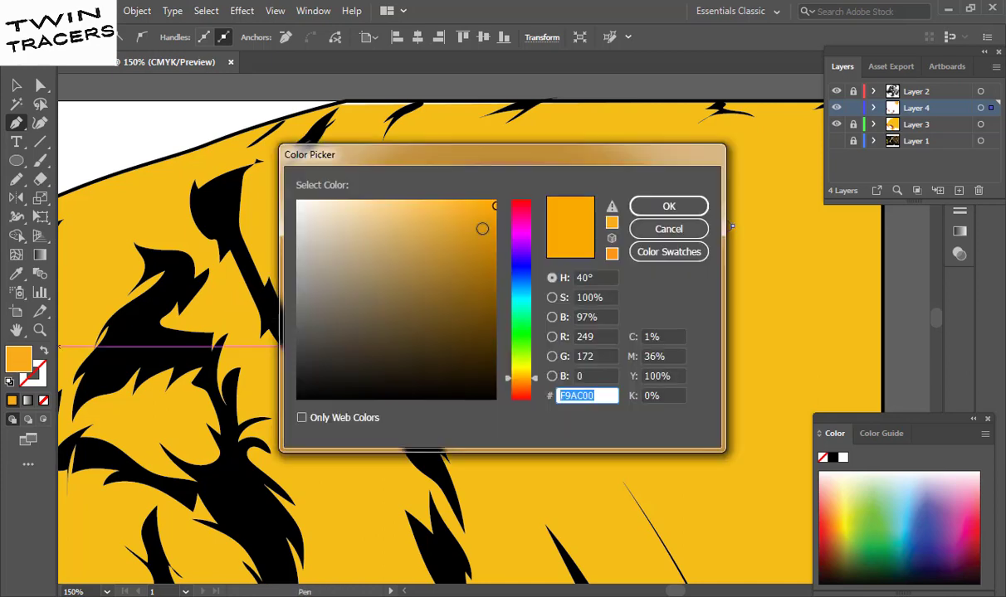
left_click(669, 208)
key("v")
left_click(105, 157)
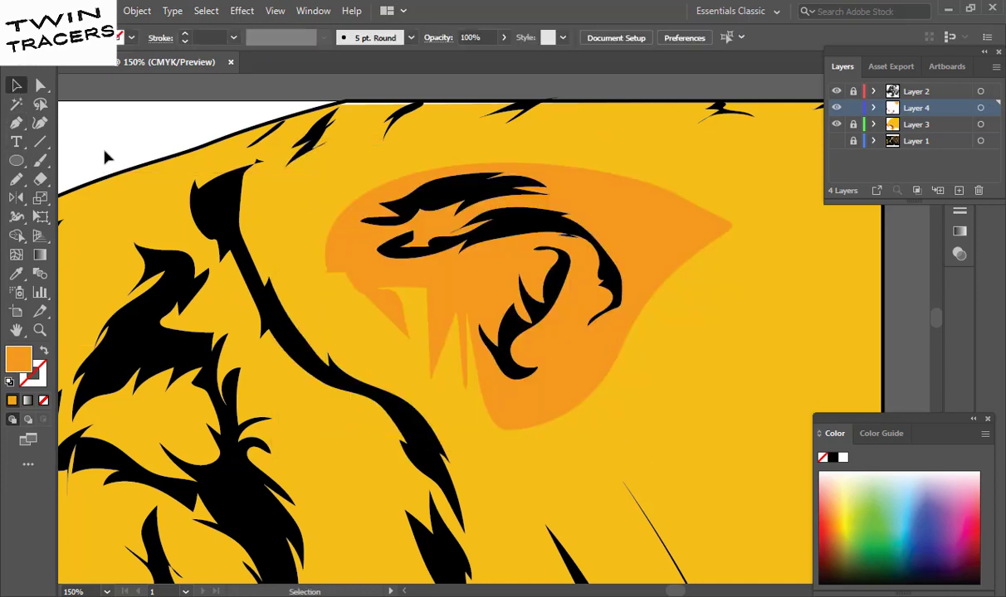
key("Return")
left_click(668, 170)
key("Delete")
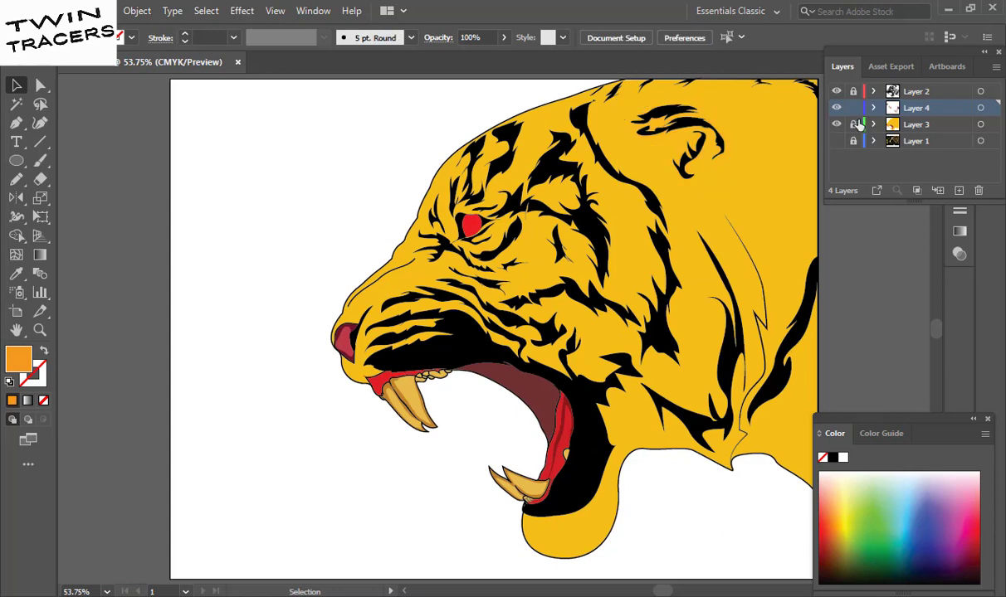
- Recheck the yellow body fill on Layer 3, then make Layer 4 active again
key("ctrl+a")
double_click(18, 359)
key("Return")
left_click(264, 185)
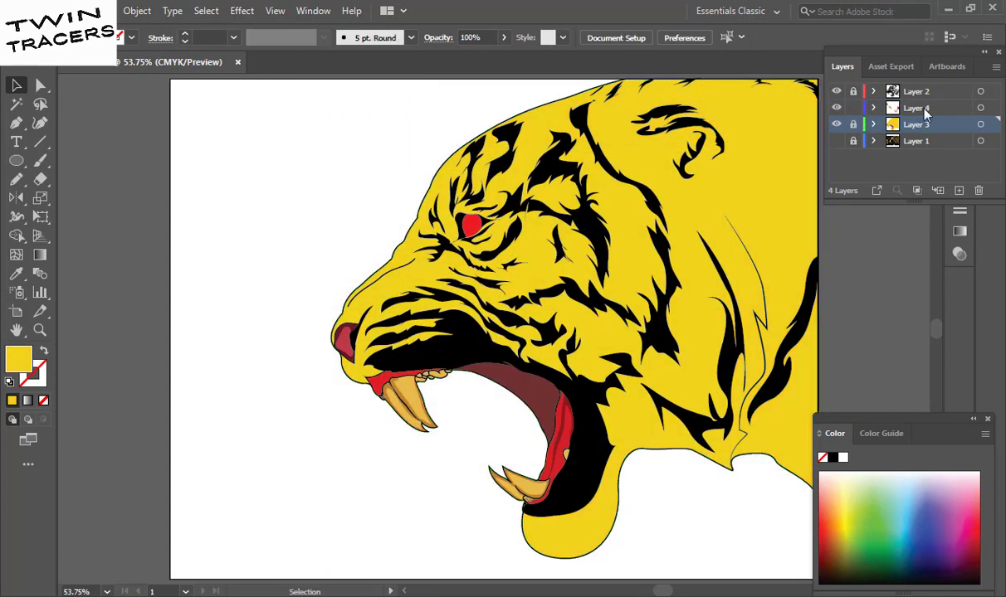
left_click(652, 177)
key("a")
left_click(648, 172)
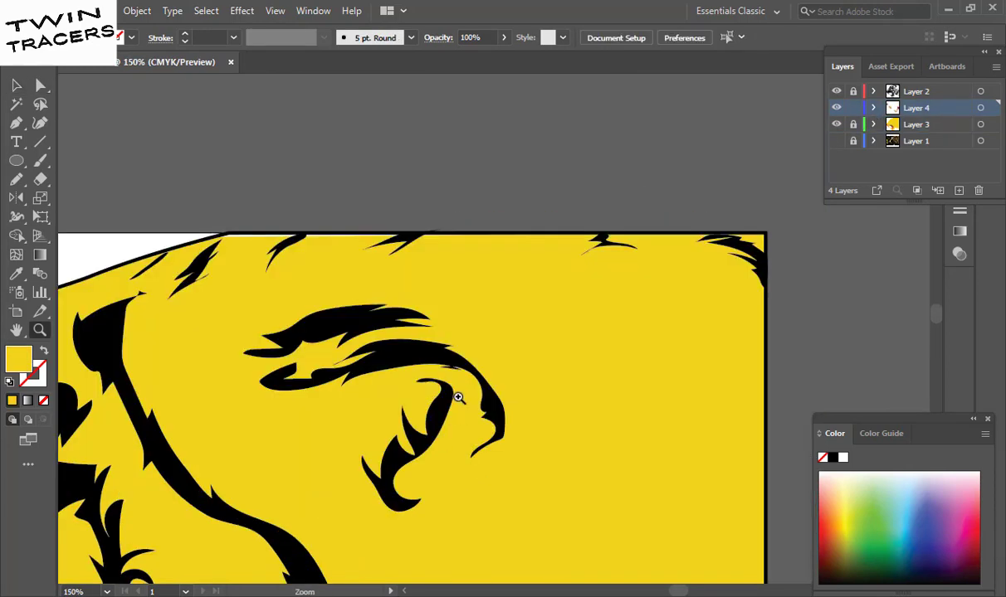
- In Outline view, trace a new shading path along the ear stripe and inner ear
key("ctrl+y")
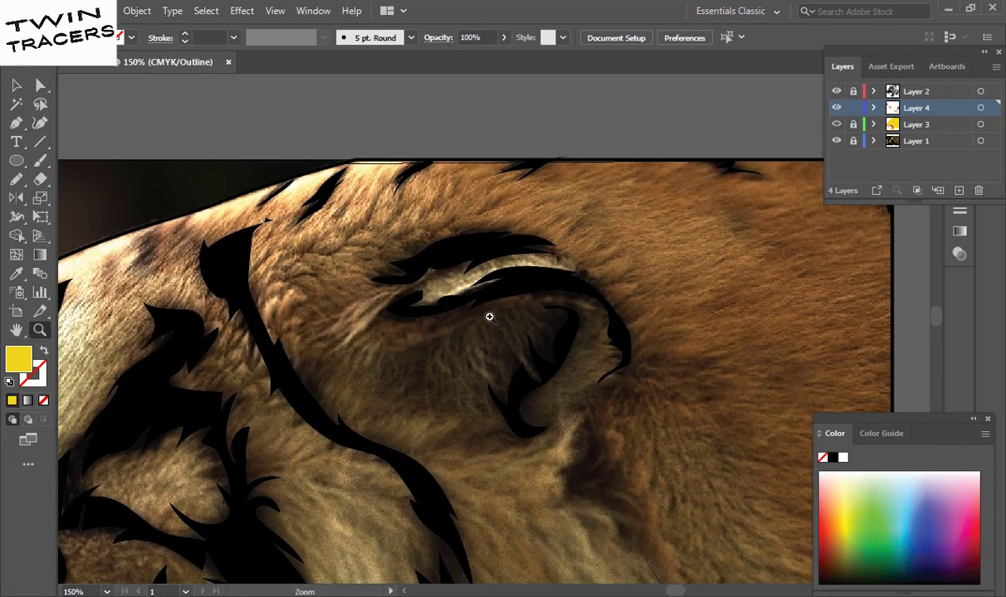
left_click(488, 310)
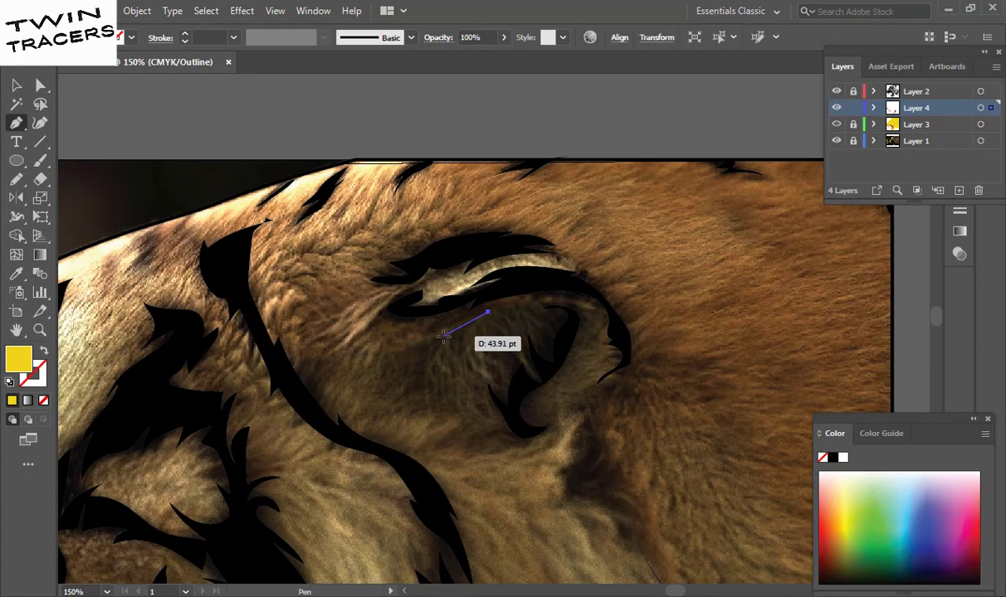
mouse_move(353, 353)
left_mouse_down()
mouse_move(472, 266)
mouse_move(673, 332)
mouse_move(624, 336)
left_mouse_up()
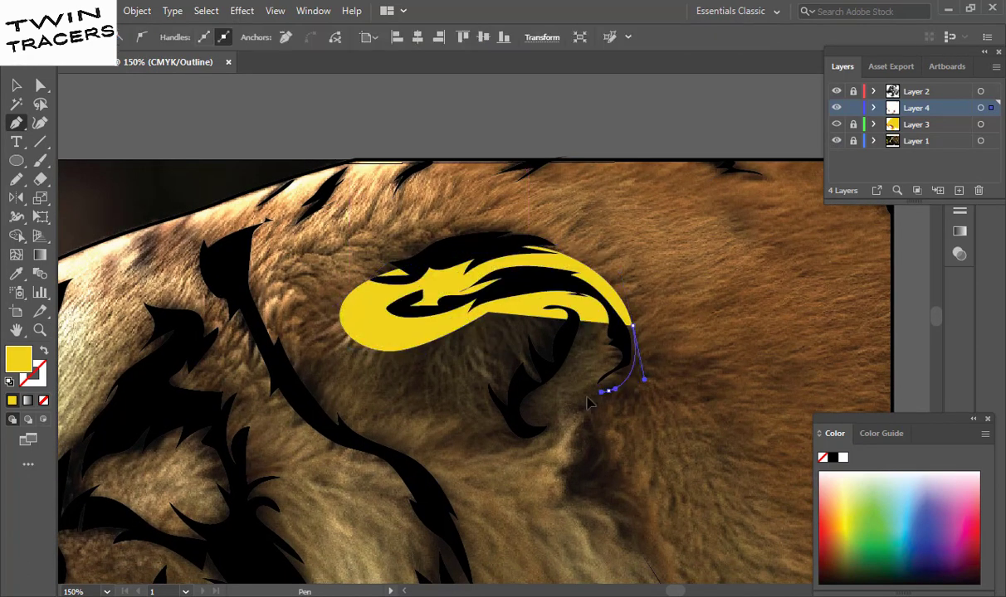
left_click_drag(608, 391, 504, 440)
left_click_drag(561, 320, 595, 330)
mouse_move(493, 310)
left_mouse_down()
mouse_move(479, 326)
mouse_move(510, 318)
left_mouse_up()
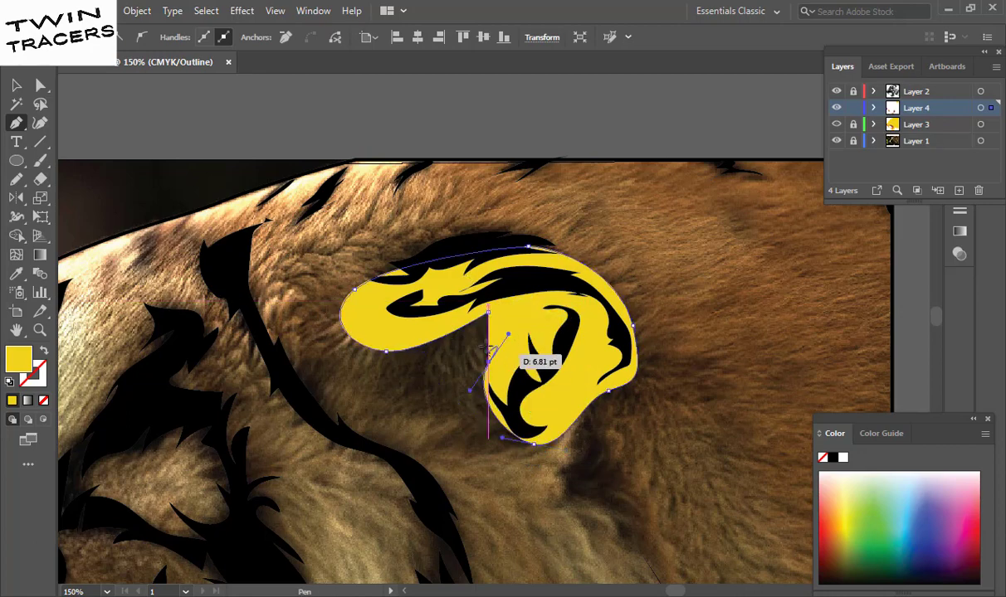
key("ctrl+y")
- Fill the ear shading with darker gold DDA917 and deselect it
double_click(17, 355)
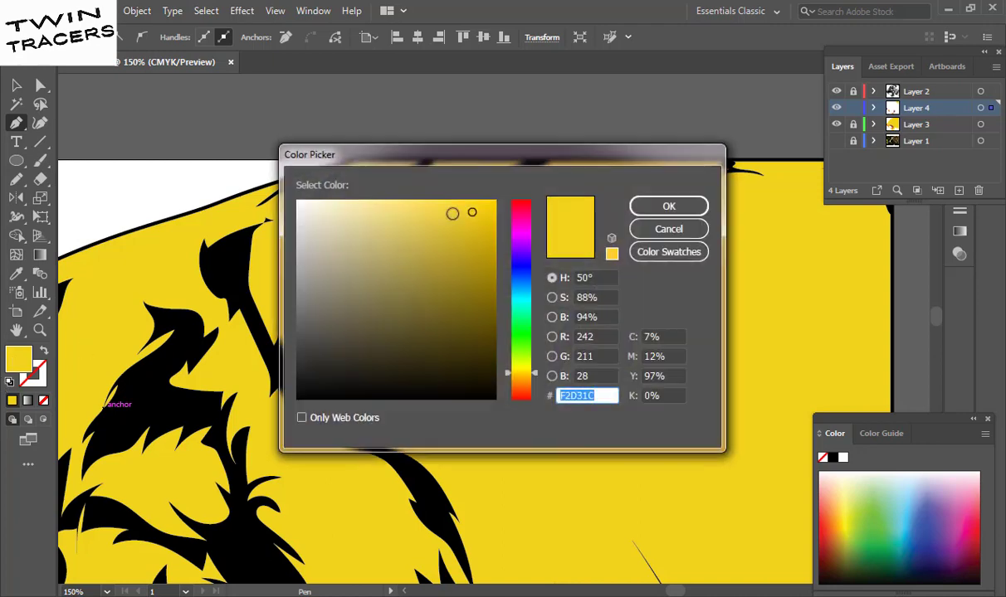
left_click_drag(471, 211, 476, 227)
key("Return")
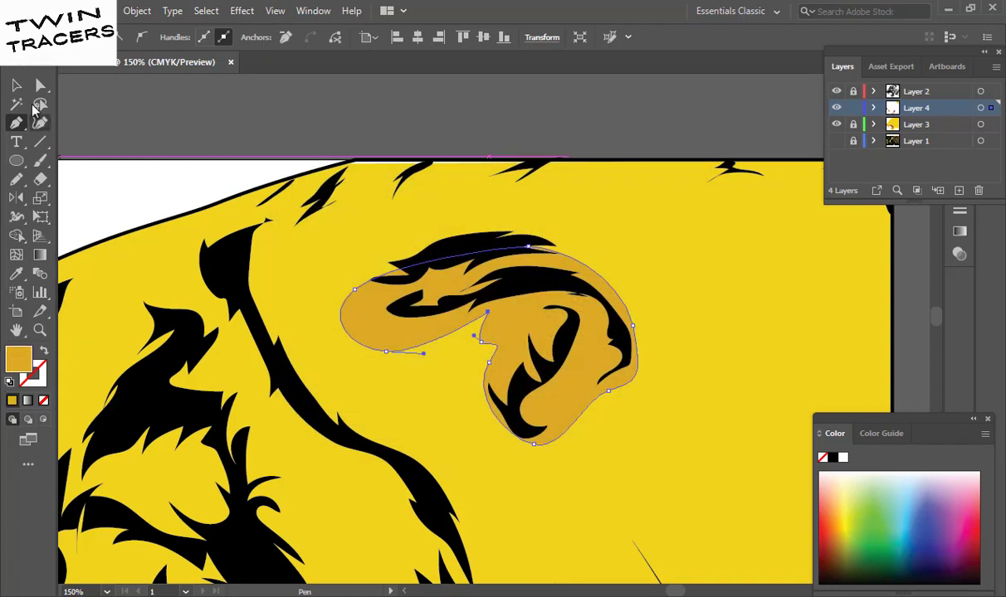
key("v")
key("ctrl+shift+a")
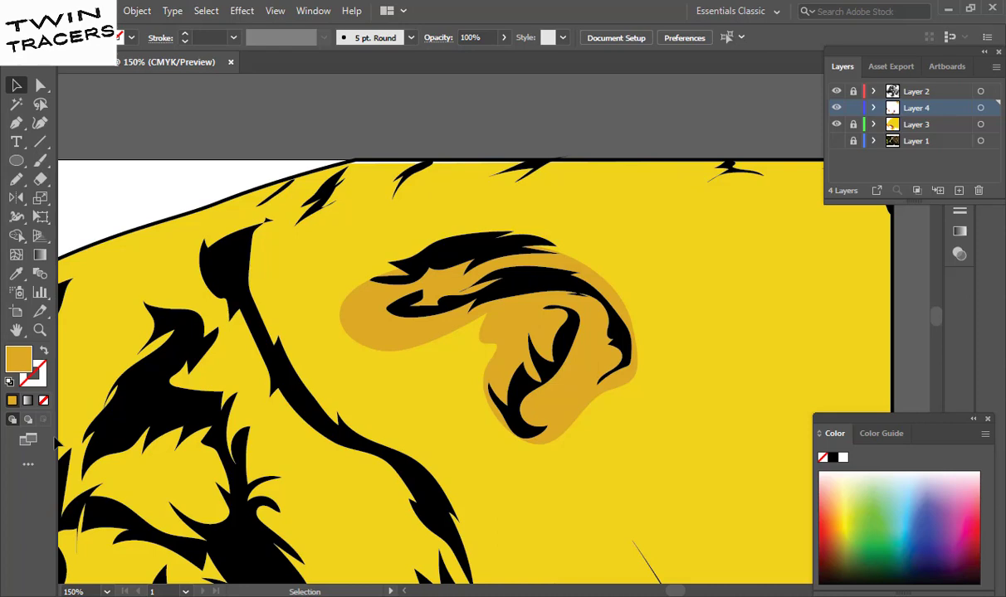
- Recolor the ear shading shape a brighter orange
key("ctrl+0")
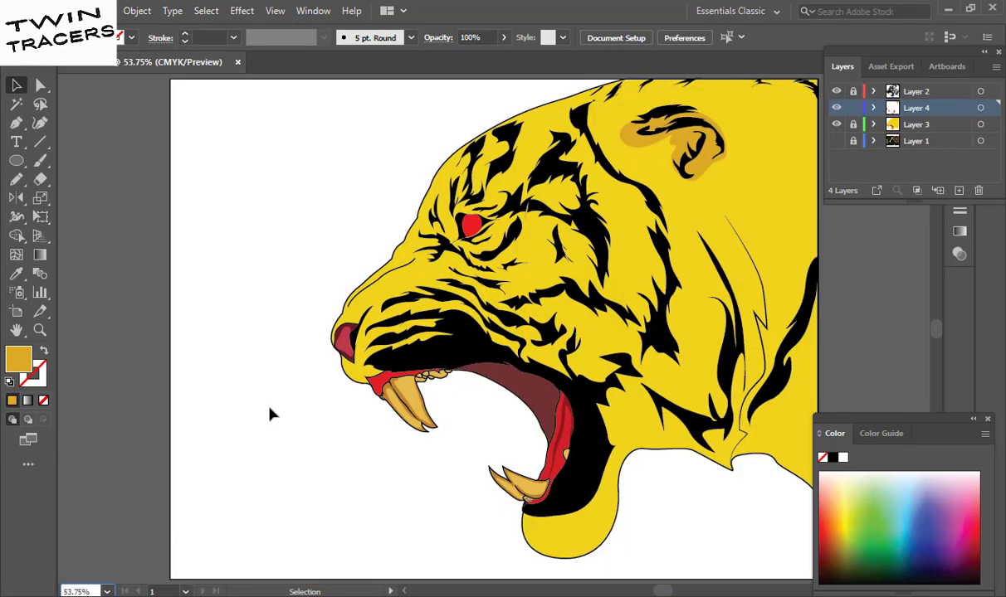
left_click(664, 132)
double_click(18, 358)
left_click(644, 214)
left_click(334, 184)
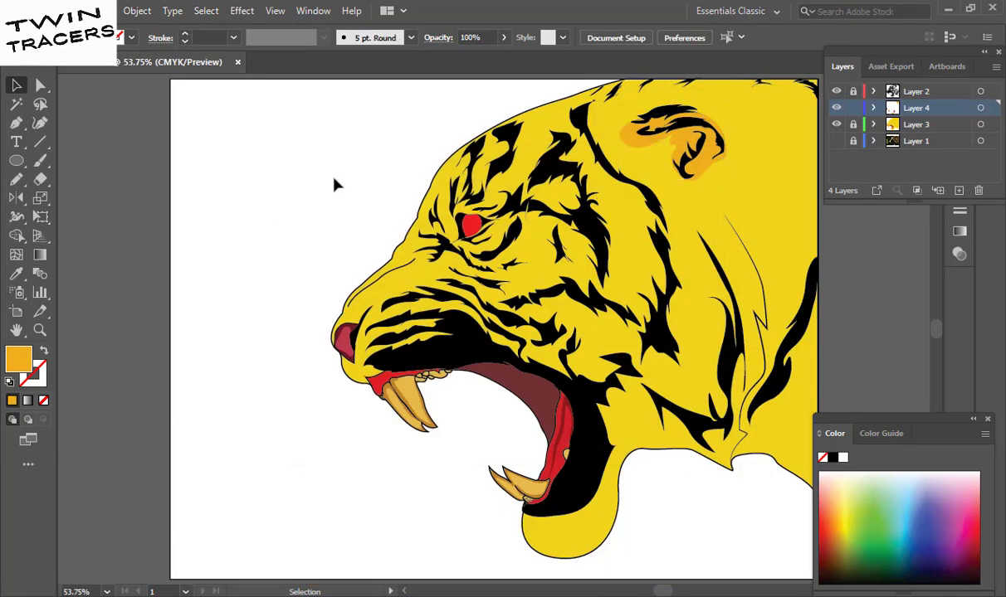
- Zoom into the eye area and start an orange shading shape across the forehead
key("z")
left_click(498, 331)
left_click(444, 311)
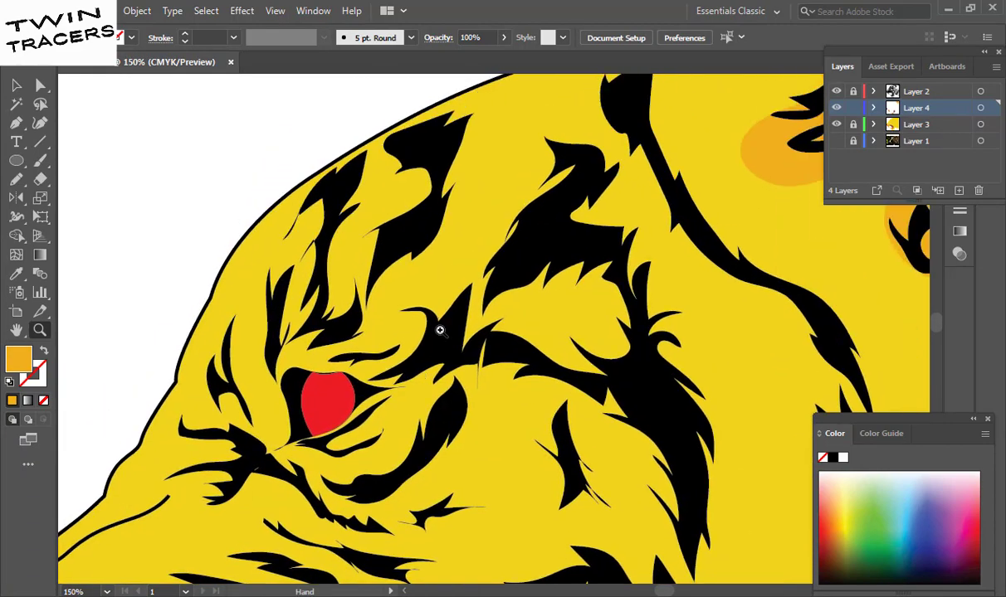
left_click(444, 312)
left_click(417, 354)
left_click(516, 290)
scroll(516, 291, "down", 5)
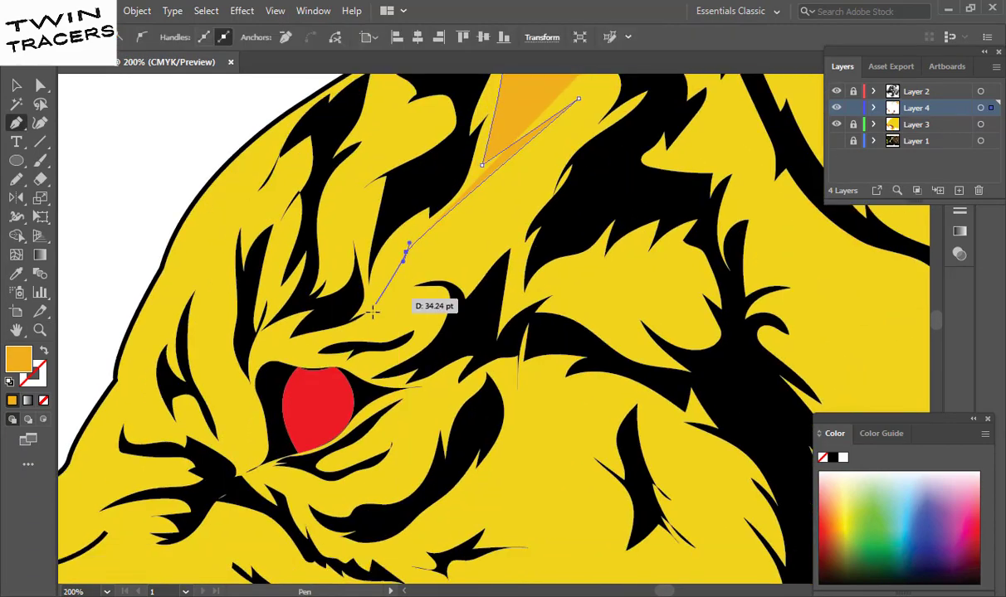
left_click(407, 253)
left_click(371, 312)
left_click(357, 216)
- Extend the forehead shading around the red eye and close the shape
left_click(236, 383)
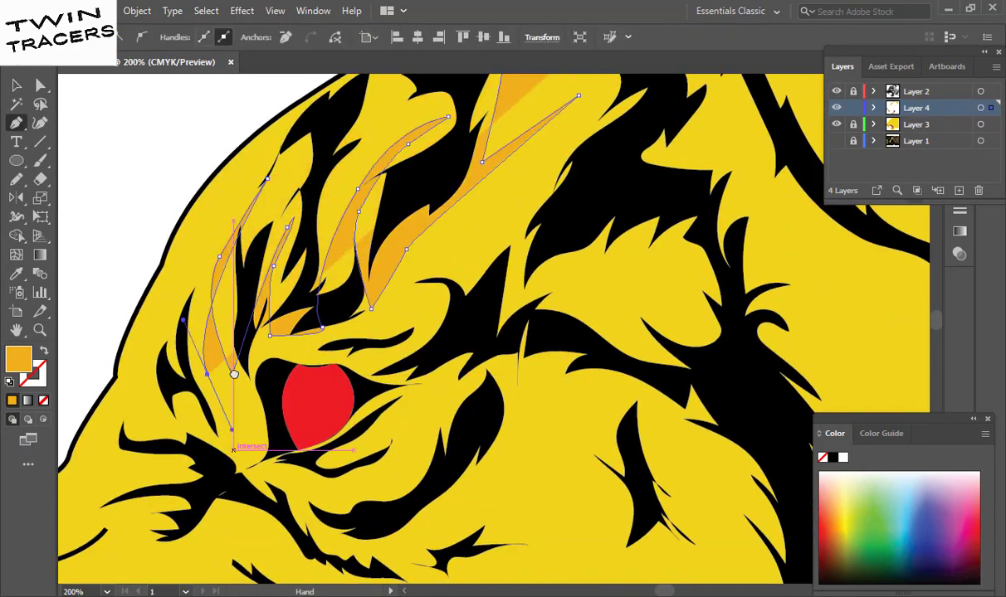
scroll(249, 374, "down", 5)
left_click(287, 341)
left_click(448, 315)
left_click(541, 264)
left_click(444, 359)
- Draw an orange shading shape below the eye, curving up along the nose toward the brow
left_click(97, 395)
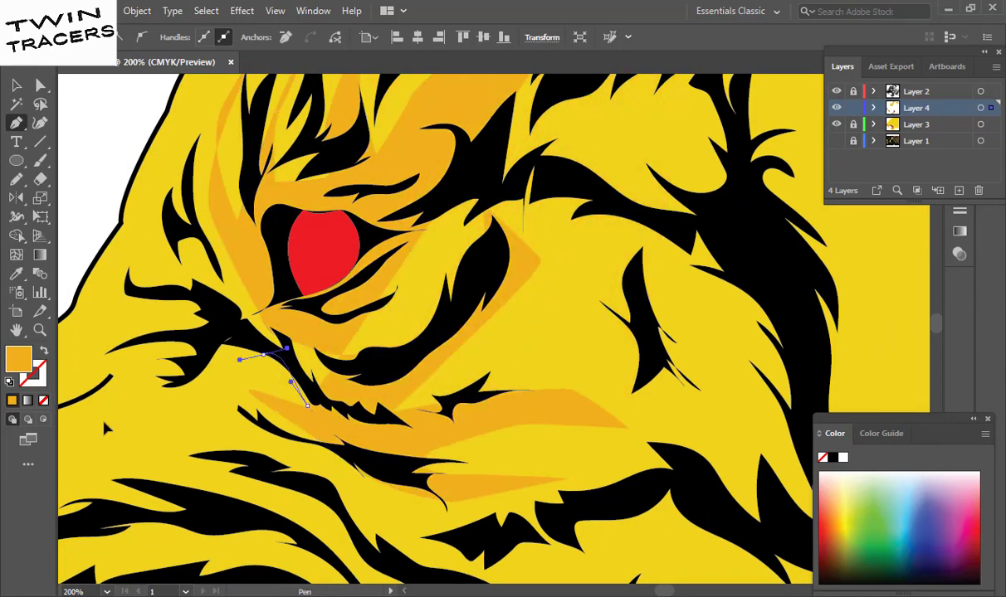
scroll(249, 373, "left", 5)
scroll(249, 373, "down", 2)
left_click(365, 314)
scroll(124, 465, "down", 3)
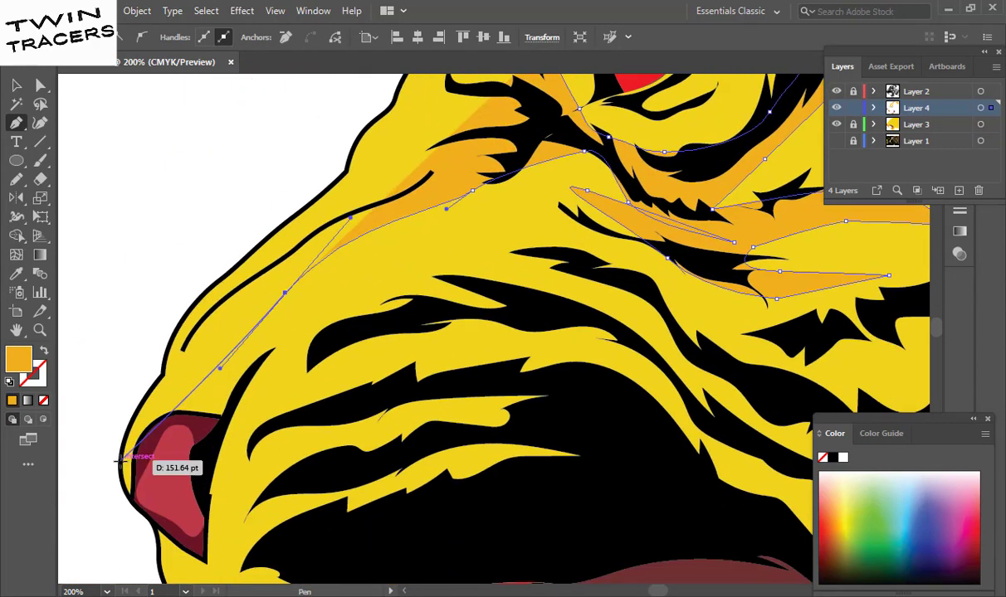
left_click_drag(130, 423, 153, 386)
left_click_drag(203, 286, 237, 281)
left_click_drag(278, 220, 336, 211)
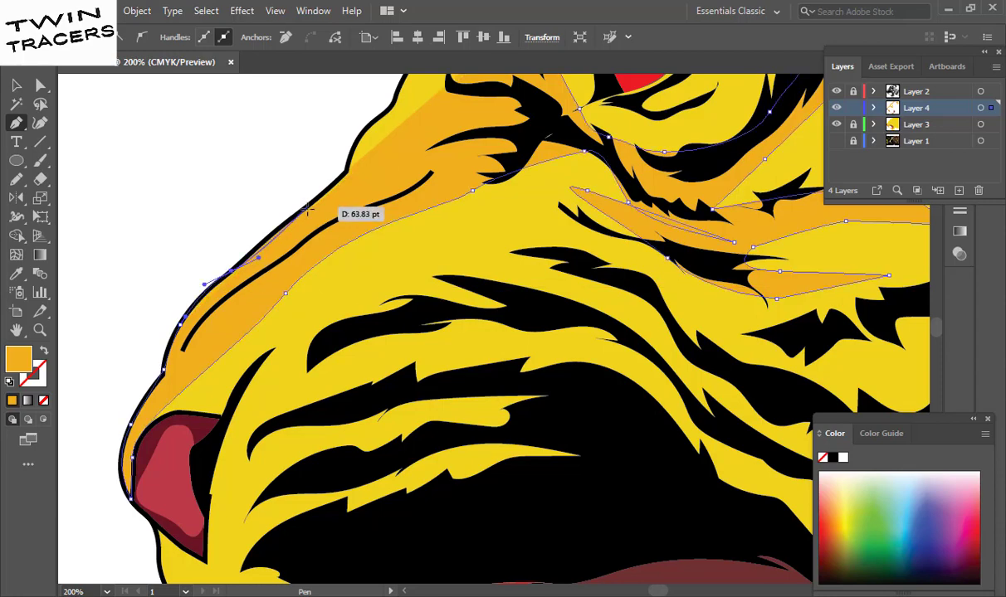
left_click_drag(348, 166, 394, 142)
- Curve the orange shading along the forehead edge and top of the head
scroll(357, 226, "up", 4)
scroll(356, 226, "up", 3)
scroll(356, 226, "up", 5)
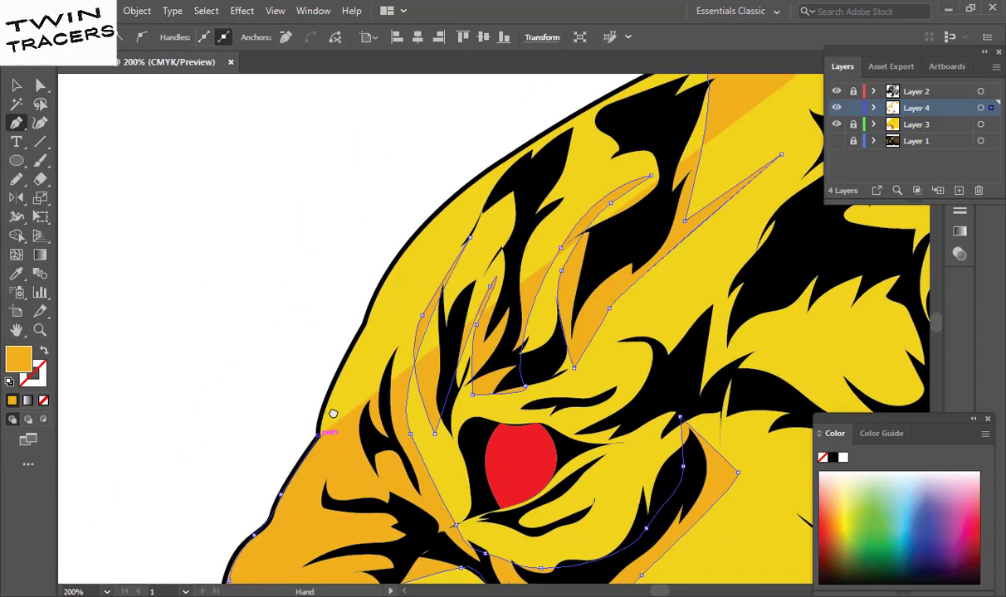
left_click_drag(358, 345, 384, 341)
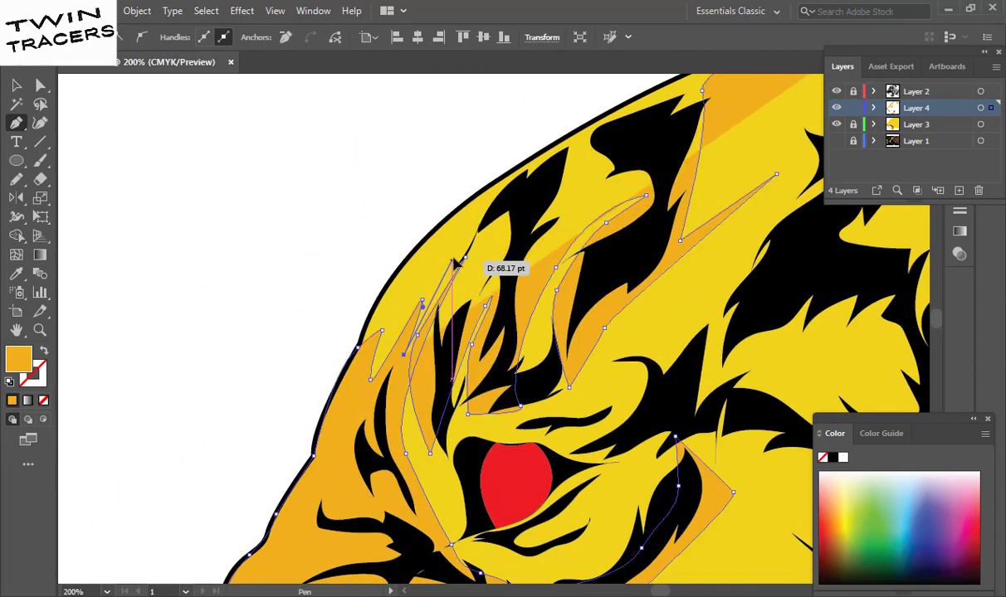
scroll(415, 265, "up", 3)
left_click_drag(267, 405, 450, 269)
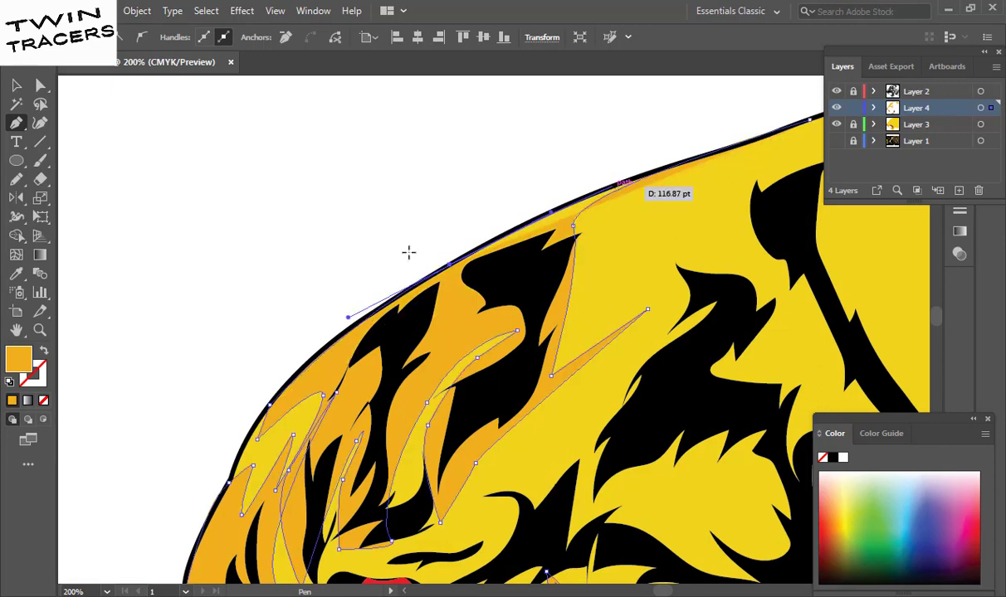
scroll(409, 251, "right", 10)
scroll(408, 251, "up", 3)
left_click_drag(343, 246, 365, 232)
key("ctrl+0")
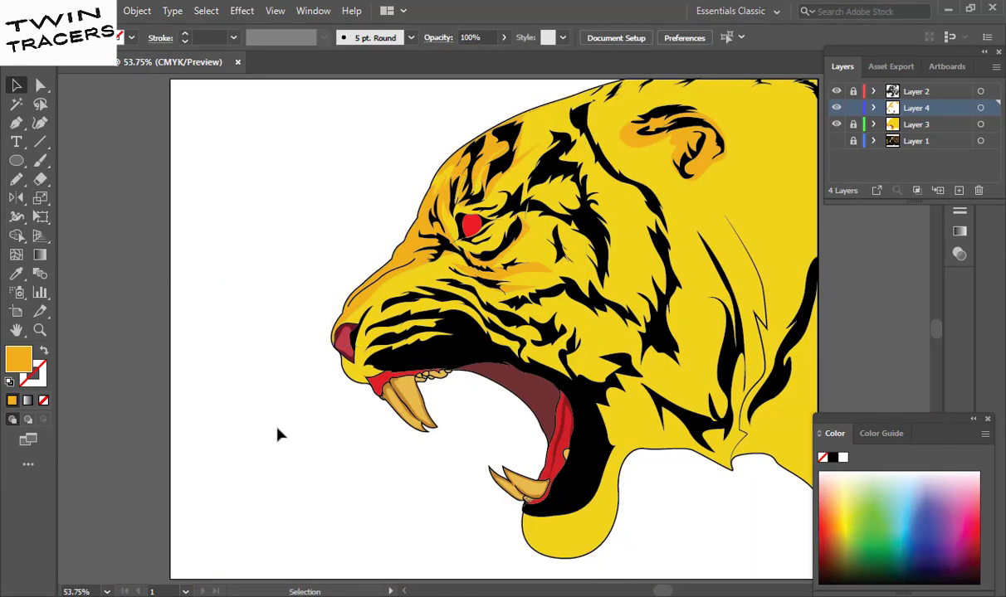
- Sample the yellow fur colour with the Eyedropper and confirm it as the fill
key("i")
left_click(735, 197)
double_click(18, 358)
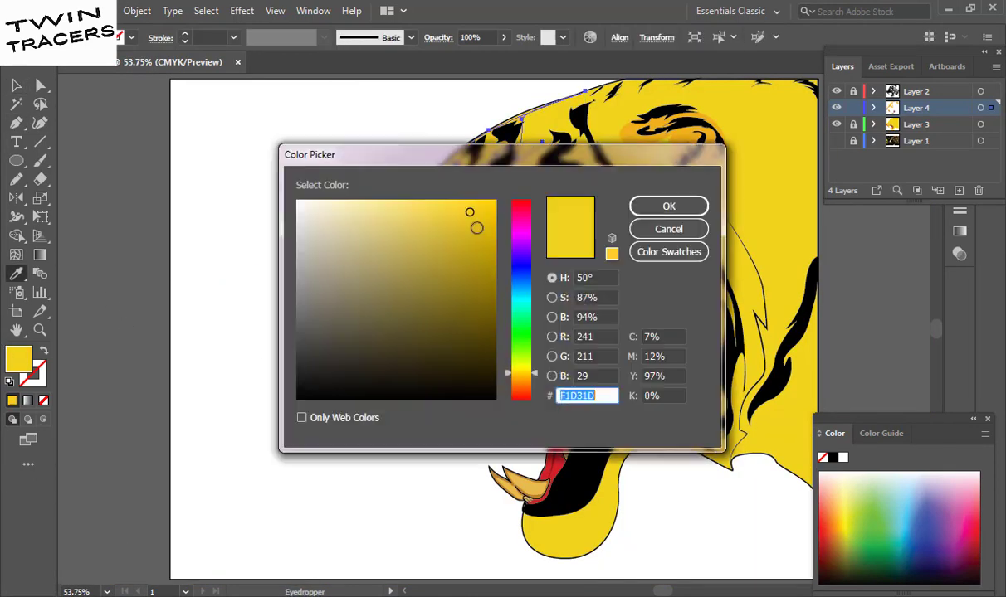
left_click(642, 207)
key("v")
left_click(254, 405)
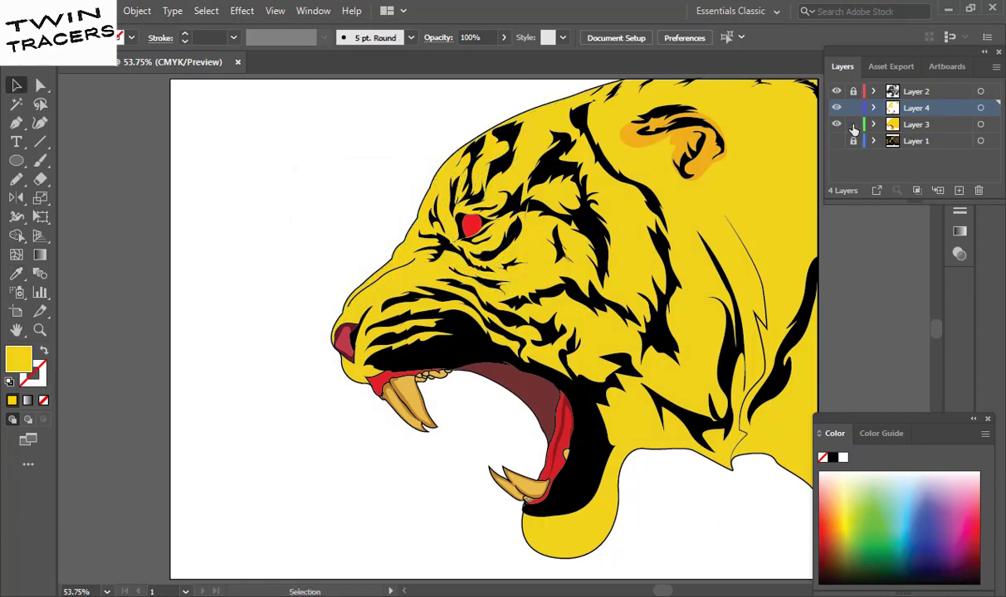
- Check the base tiger artwork's fill colour on Layer 3
left_click(780, 207)
double_click(18, 359)
left_click(660, 208)
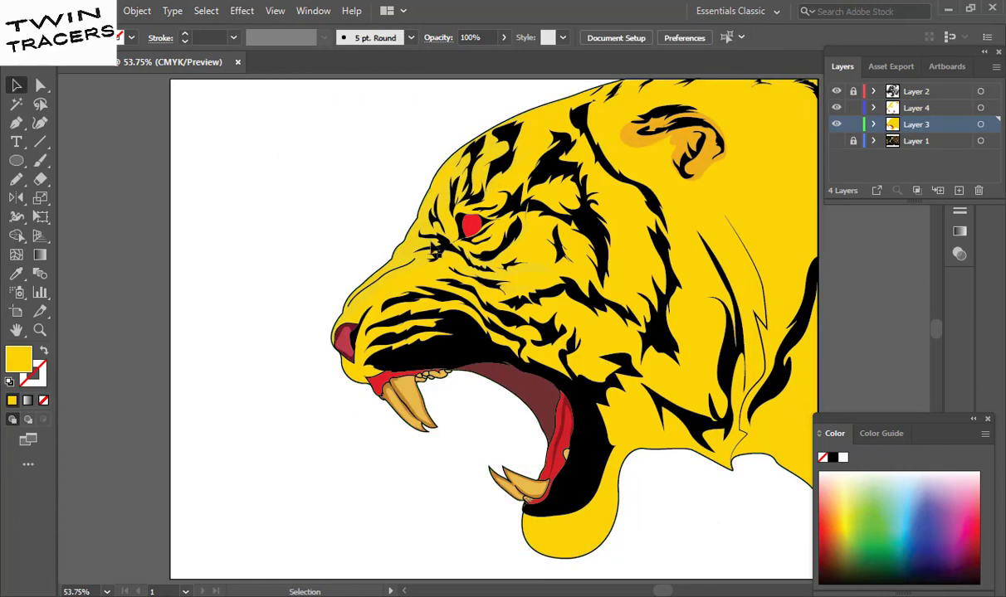
- Give the Layer 4 face shading shapes a softer orange fill
left_click(916, 108)
left_click(490, 157)
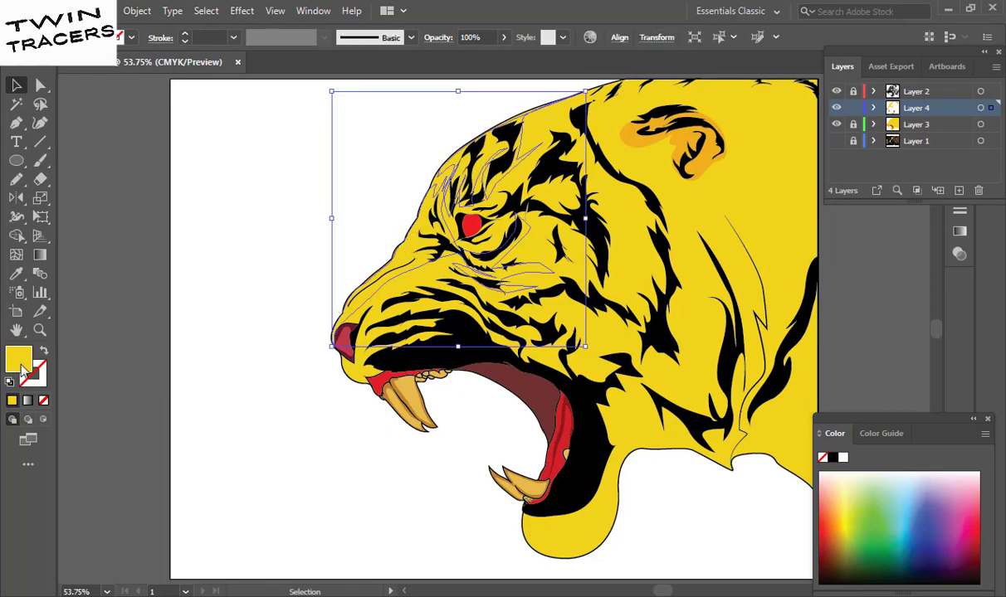
double_click(18, 358)
left_click(535, 377)
left_click(669, 206)
left_click(249, 246)
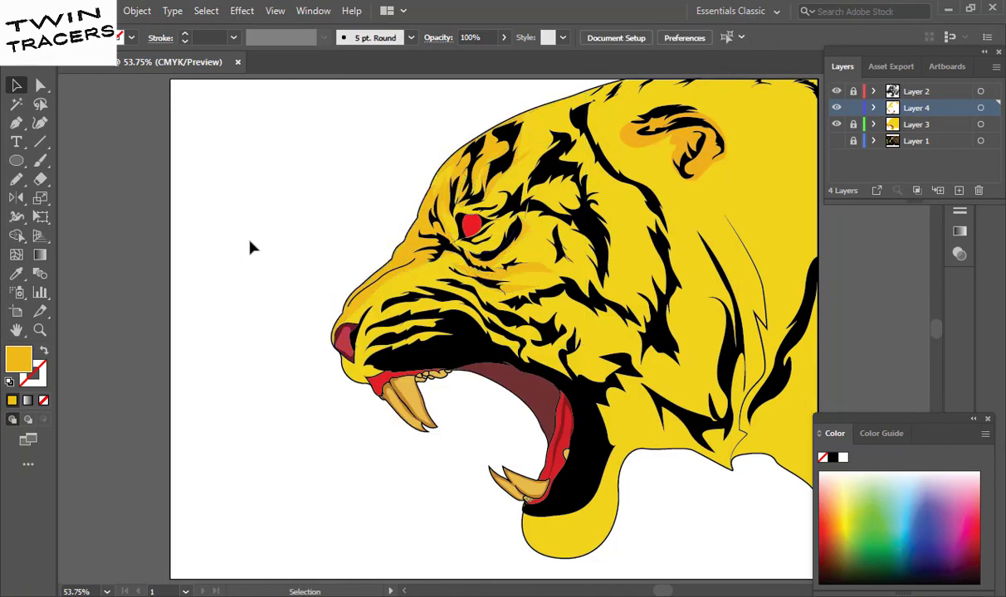
- Zoom into the neck and place the first Pen points of a shading shape along the black stripe
key("z")
left_click(555, 249)
key("p")
left_click(489, 153)
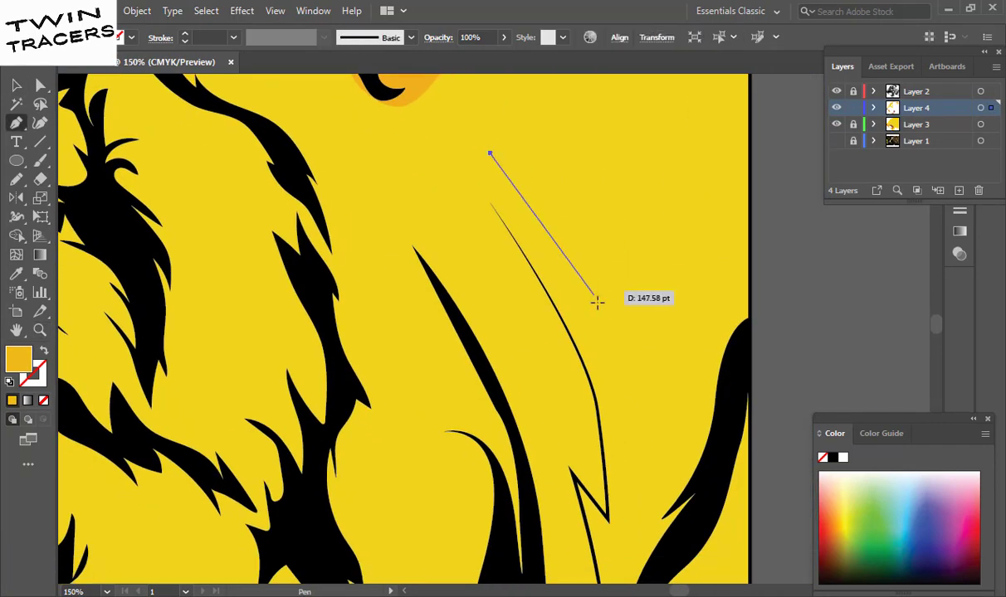
left_click(572, 340)
left_click(684, 125)
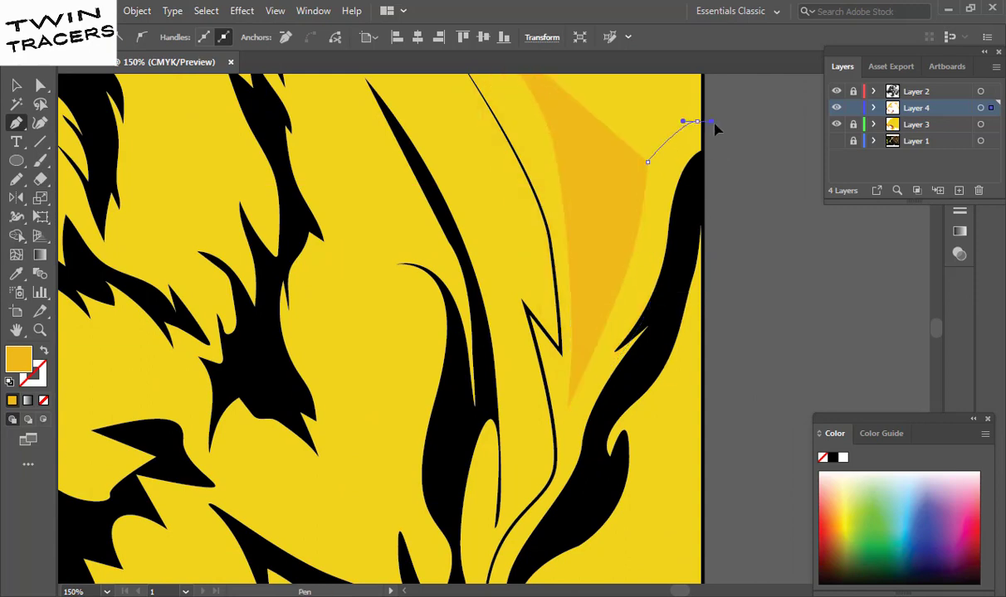
scroll(655, 216, "down", 3)
left_click(655, 322)
left_click_drag(596, 403, 560, 423)
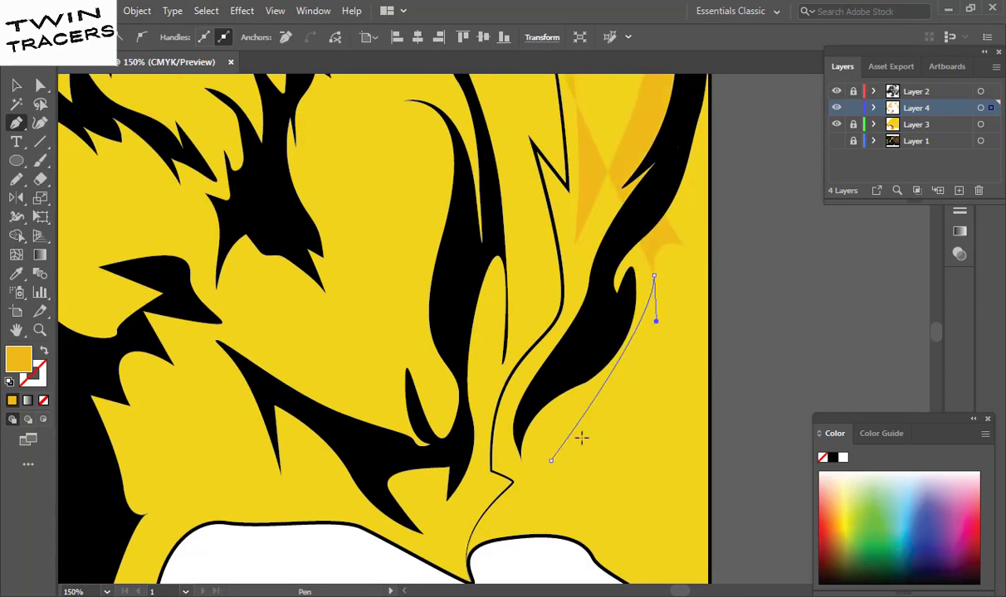
scroll(651, 310, "down", 3)
left_click(596, 332)
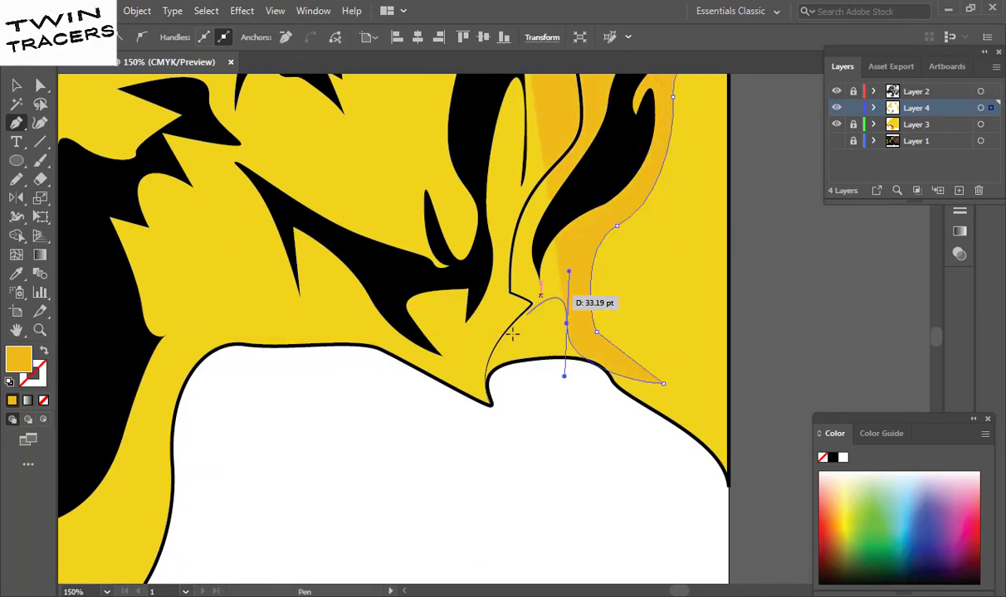
left_click(489, 404)
- Curve the neck shading back up and close the shape at its start point
scroll(461, 382, "up", 2)
scroll(622, 332, "up", 3)
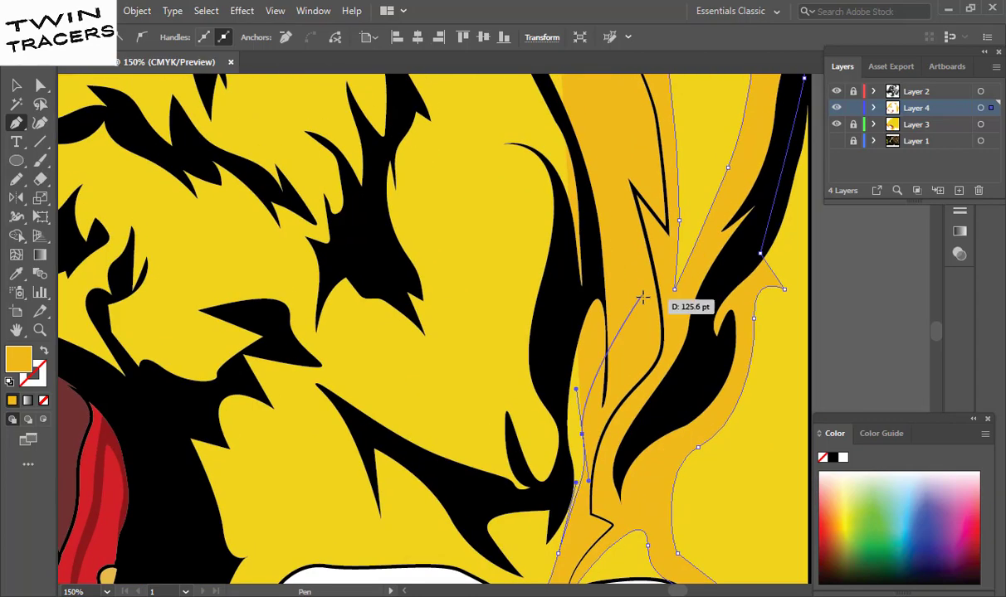
scroll(614, 282, "up", 3)
scroll(588, 270, "up", 3)
left_click_drag(659, 421, 640, 387)
left_click_drag(477, 265, 414, 262)
left_click_drag(426, 224, 370, 168)
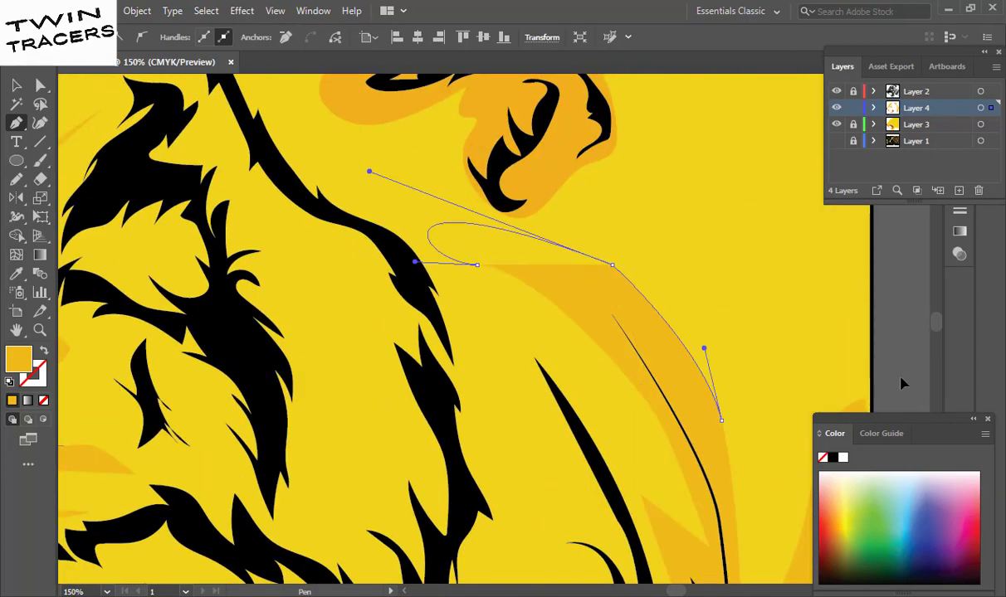
scroll(404, 287, "right", 5)
left_click(180, 213)
left_click_drag(321, 237, 336, 236)
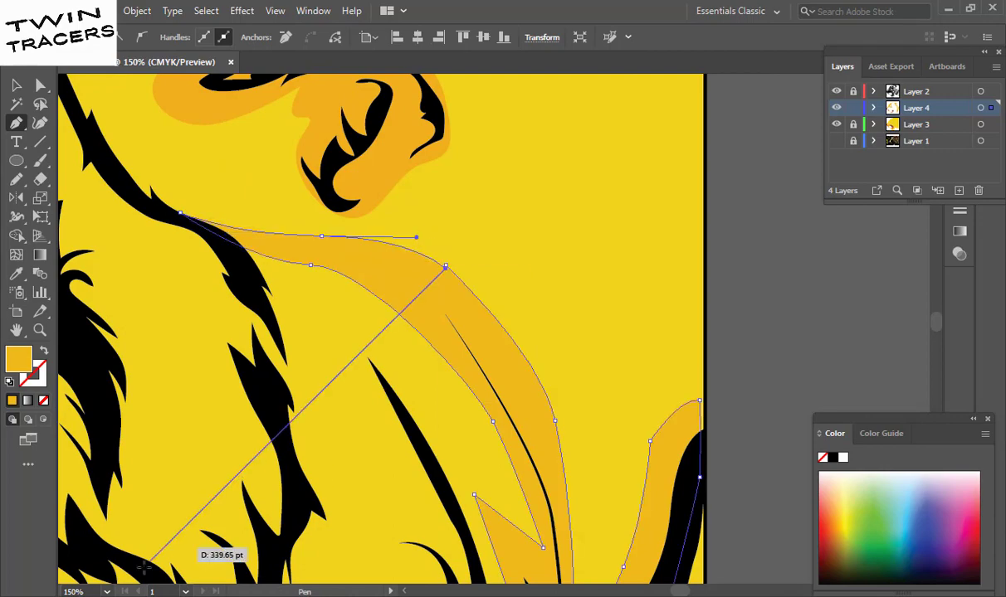
- Give the neck shading stripe a deeper orange fill
key("ctrl+0")
left_click(278, 210, "ctrl")
left_click(612, 252, "ctrl")
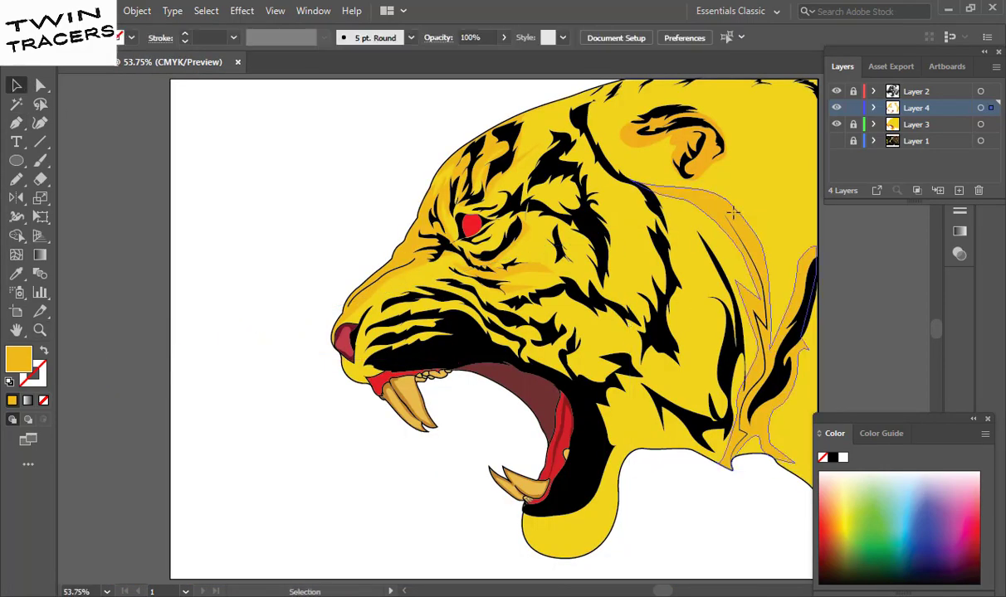
key("i")
double_click(18, 359)
left_click(650, 212)
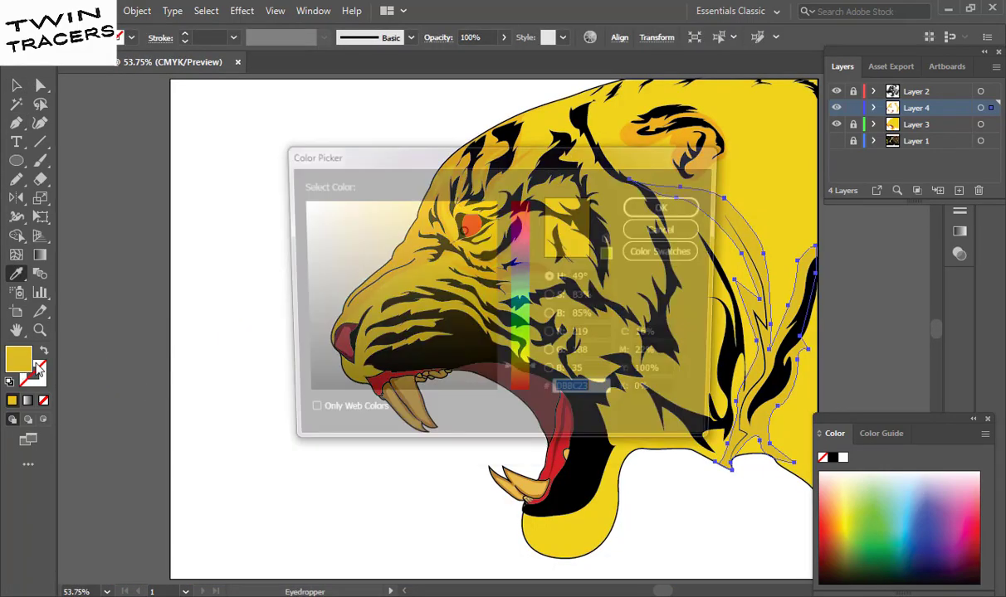
left_click(664, 208)
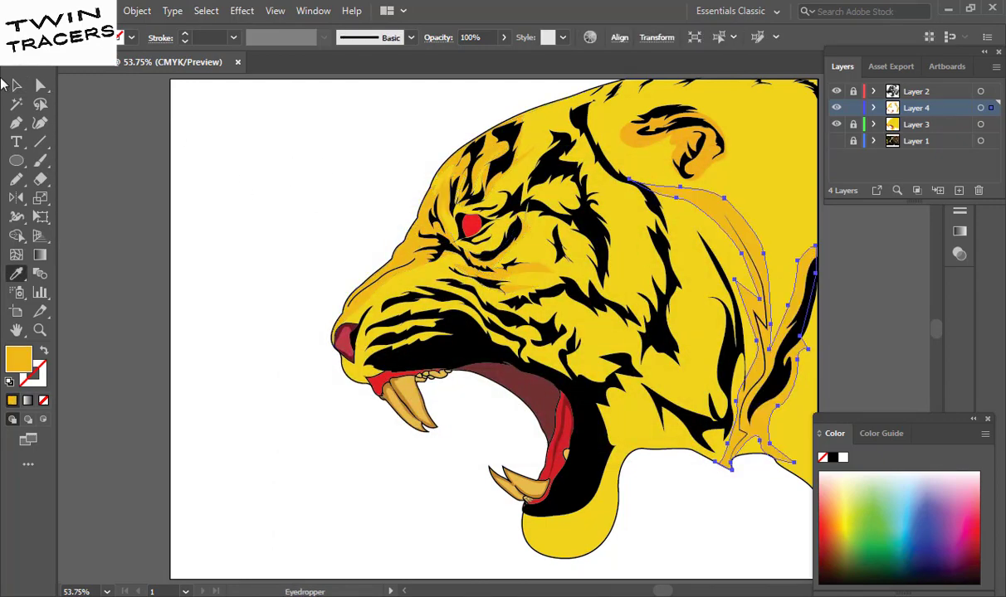
left_click(16, 84)
left_click(237, 247)
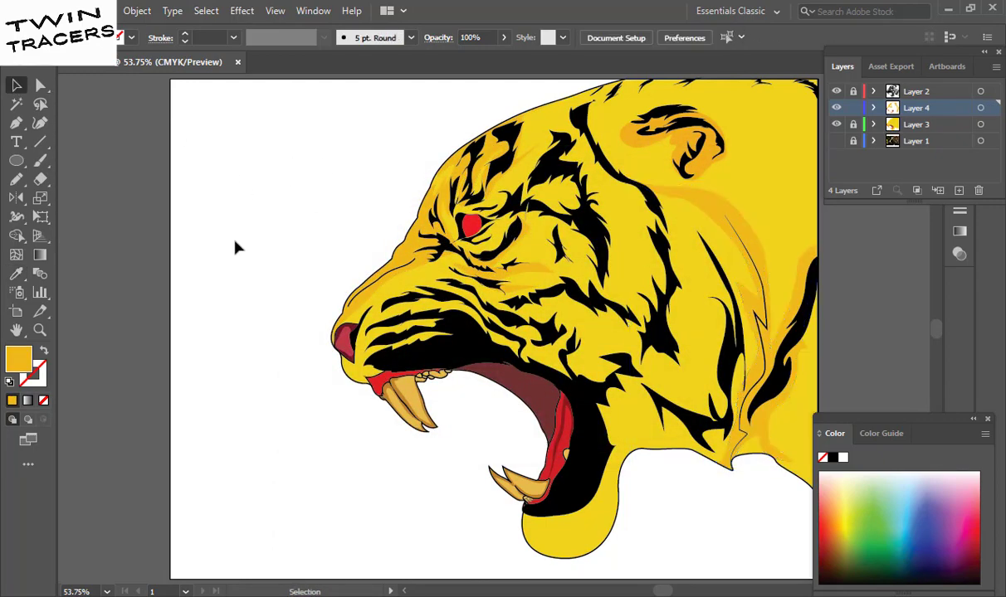
- Zoom into the open mouth and set the fill colour to dark red
left_click(596, 252)
left_click_drag(489, 341, 534, 274)
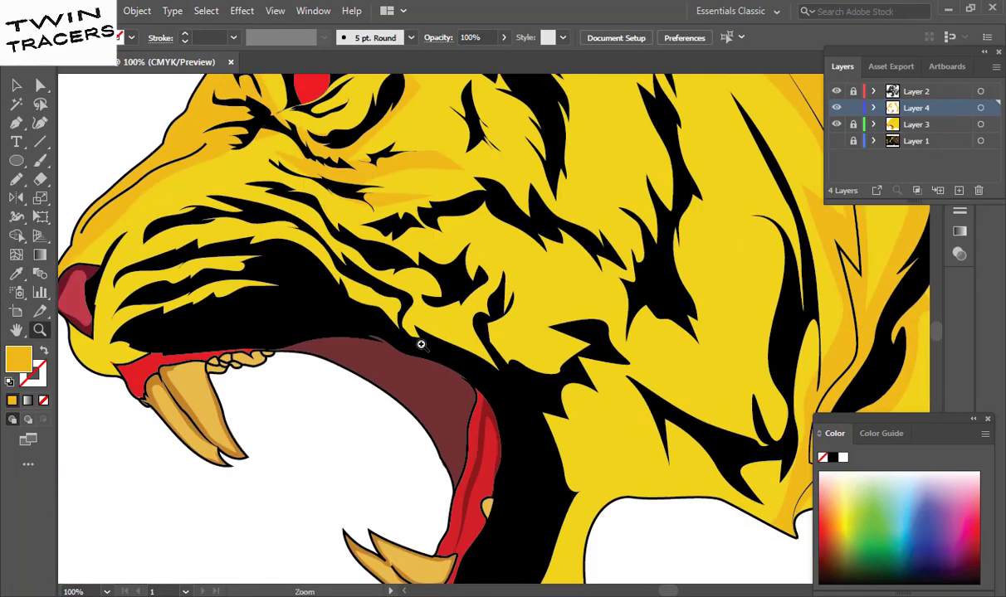
left_click(420, 345)
double_click(19, 359)
left_click(709, 204)
- Draw the dark red shadow shape inside the mouth along the upper teeth
key("p")
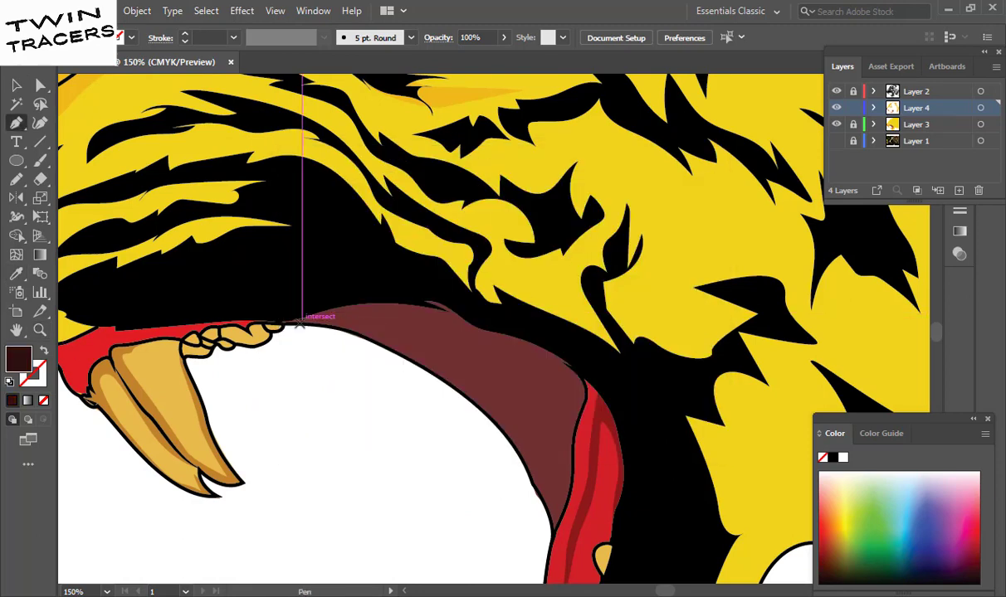
left_click(285, 322)
left_click_drag(490, 365, 548, 402)
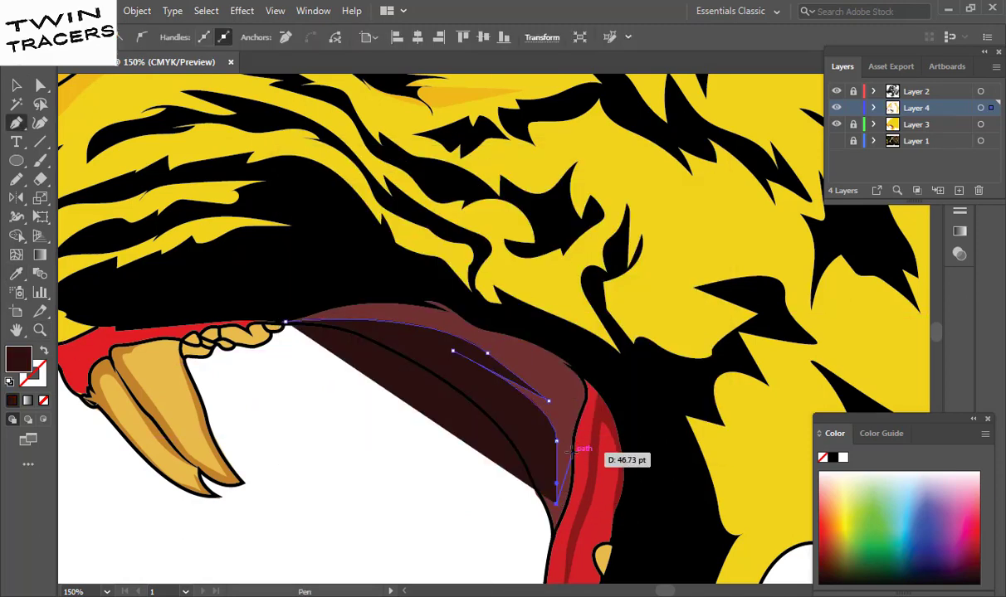
left_click(585, 382)
left_click(284, 322)
- Trace a freehand shading patch above the eye with the Pencil
key("v")
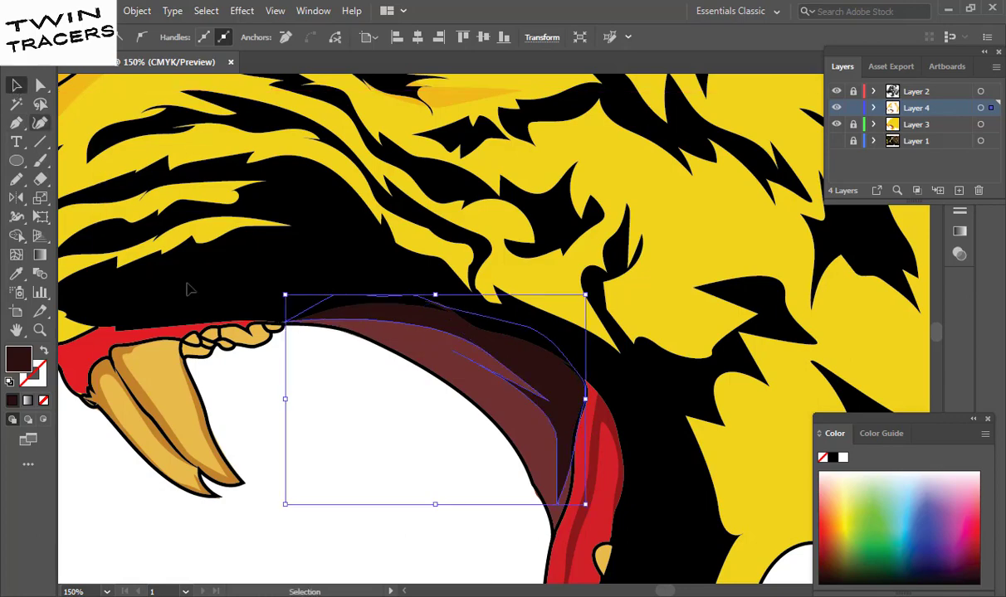
left_click_drag(526, 261, 407, 394)
key("ctrl+0")
key("ctrl+1")
key("o")
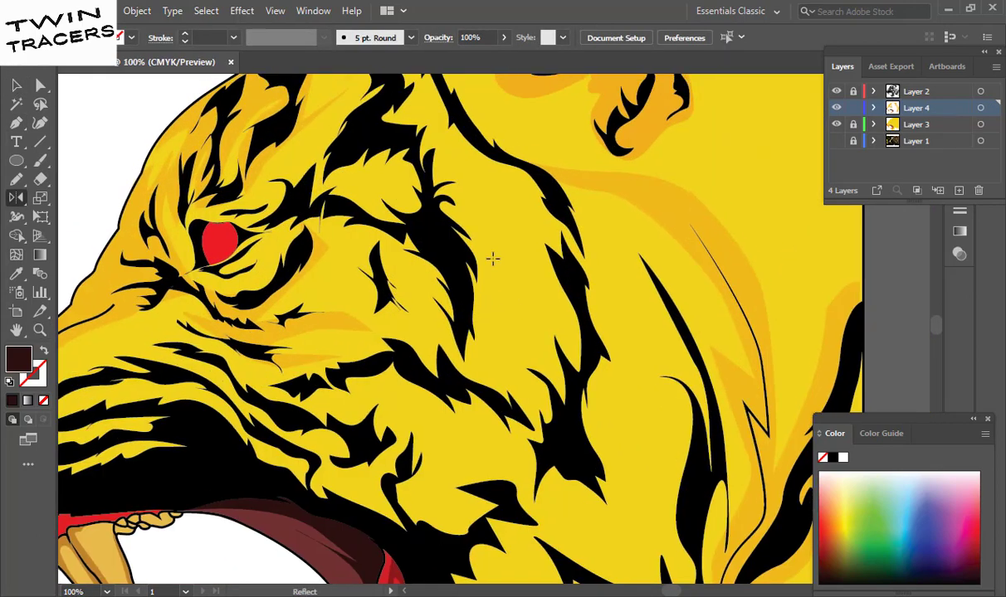
scroll(368, 155, "up", 3)
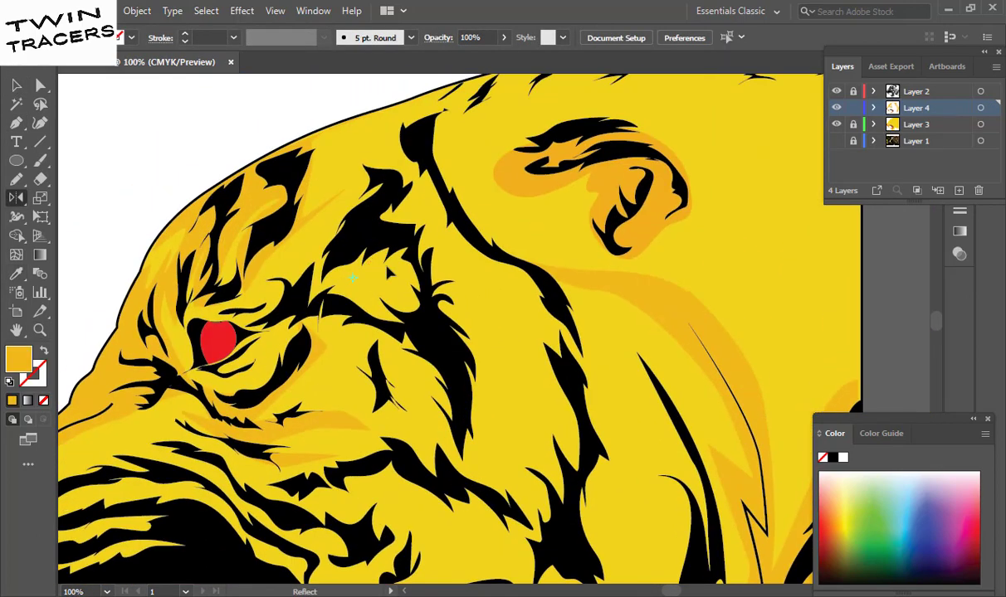
key("a")
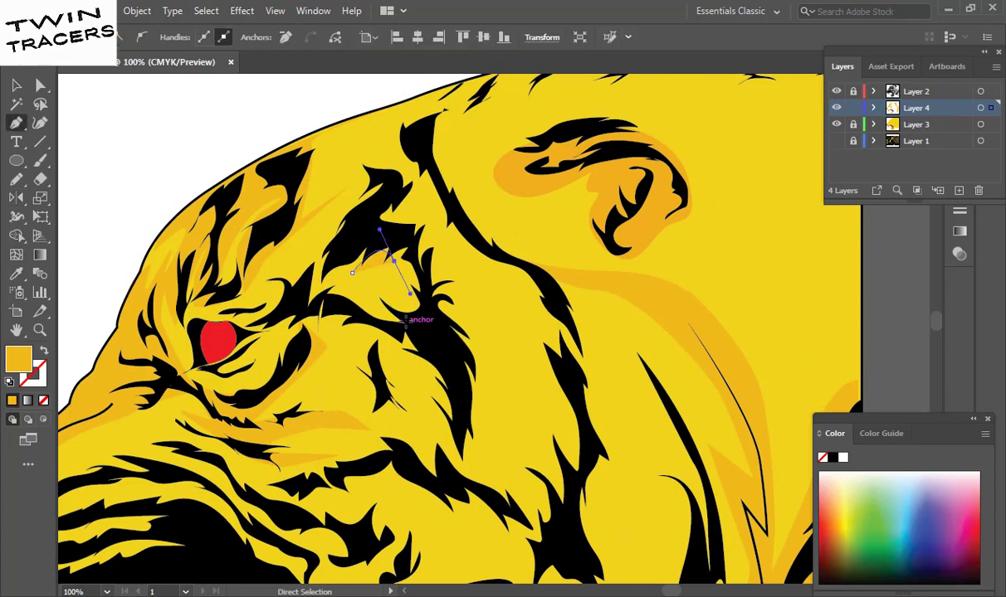
key("n")
left_click_drag(384, 369, 385, 368)
- Trace a shading patch along the cheek and fill the traced shapes orange
scroll(402, 282, "down", 5)
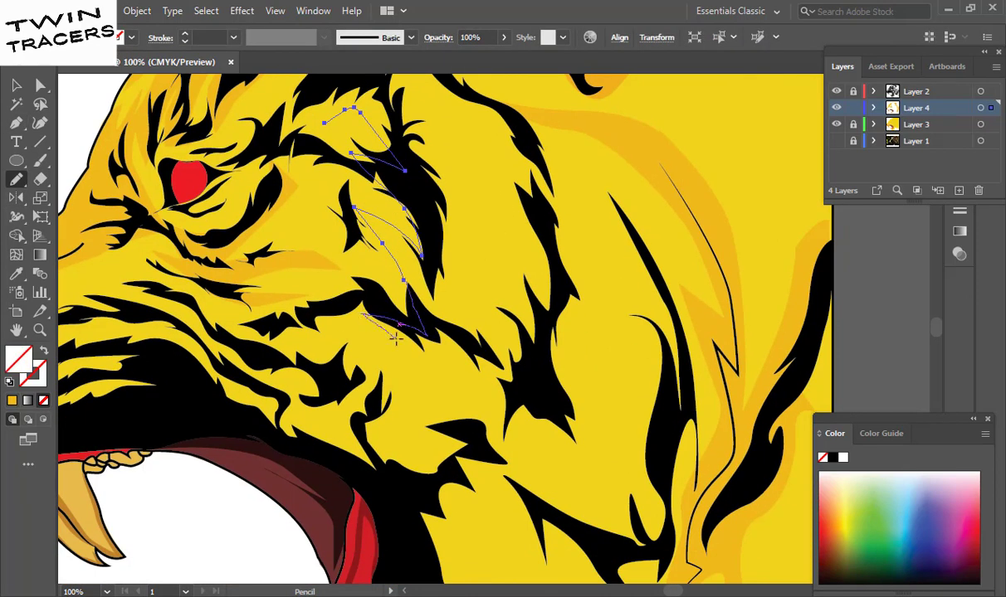
left_click_drag(139, 330, 405, 324)
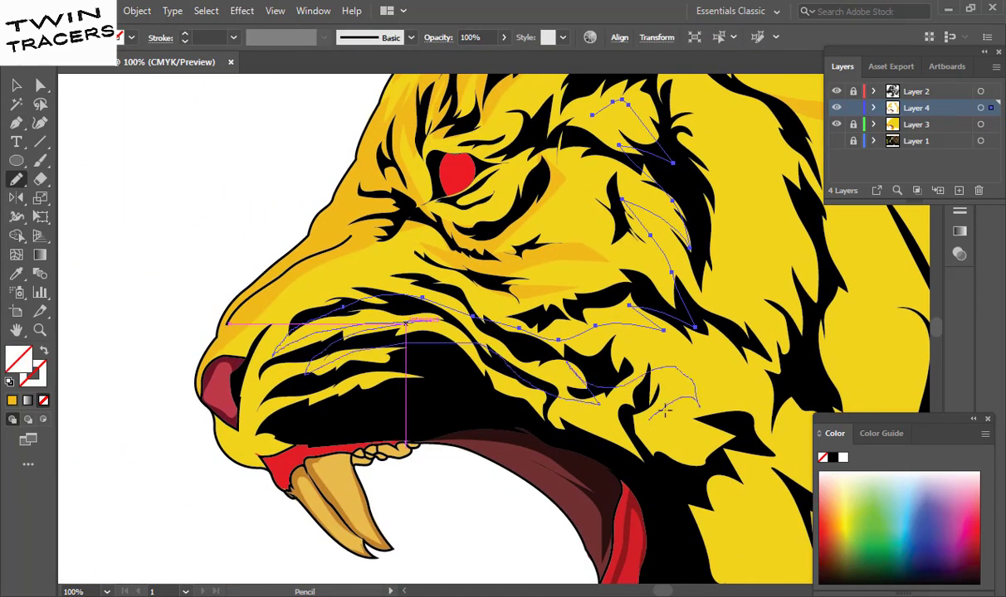
left_click_drag(664, 409, 403, 289)
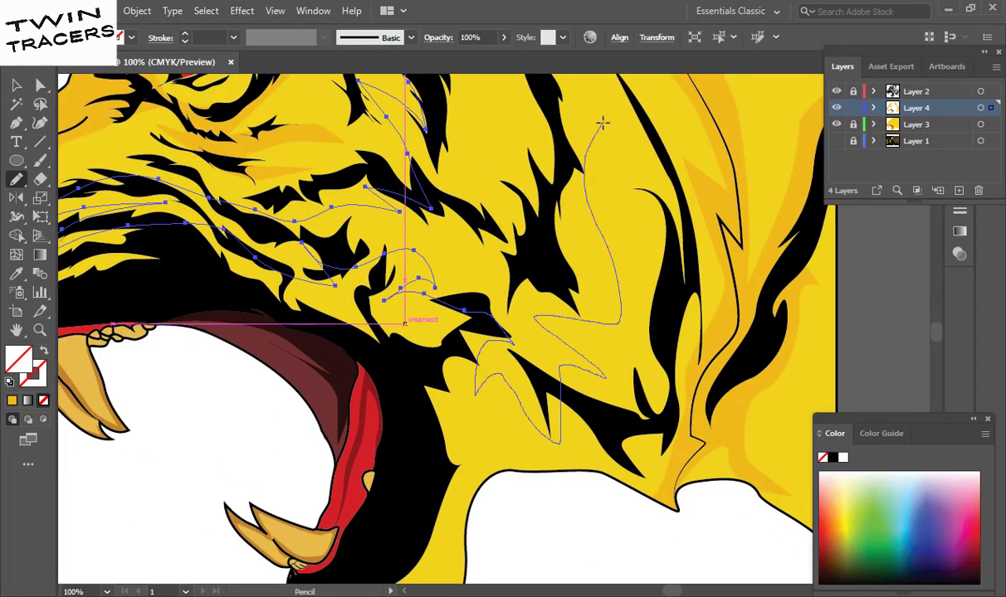
left_click_drag(603, 123, 602, 123)
left_click_drag(603, 123, 537, 351)
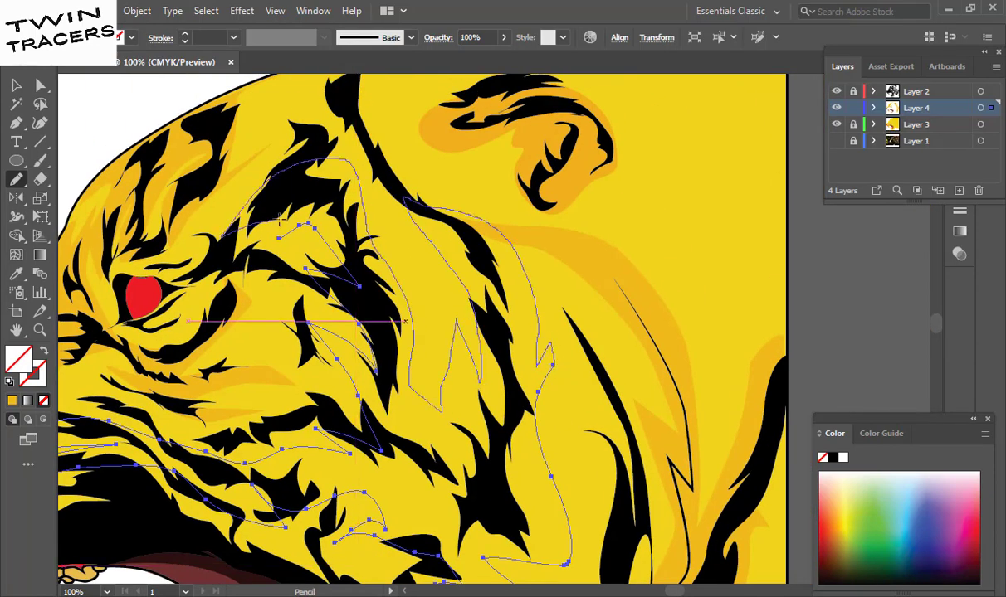
key("i")
left_click(173, 147)
key("v")
key("ctrl+shift+a")
- Select all the Layer 4 shading and shift its fill hue toward yellow
key("ctrl+0")
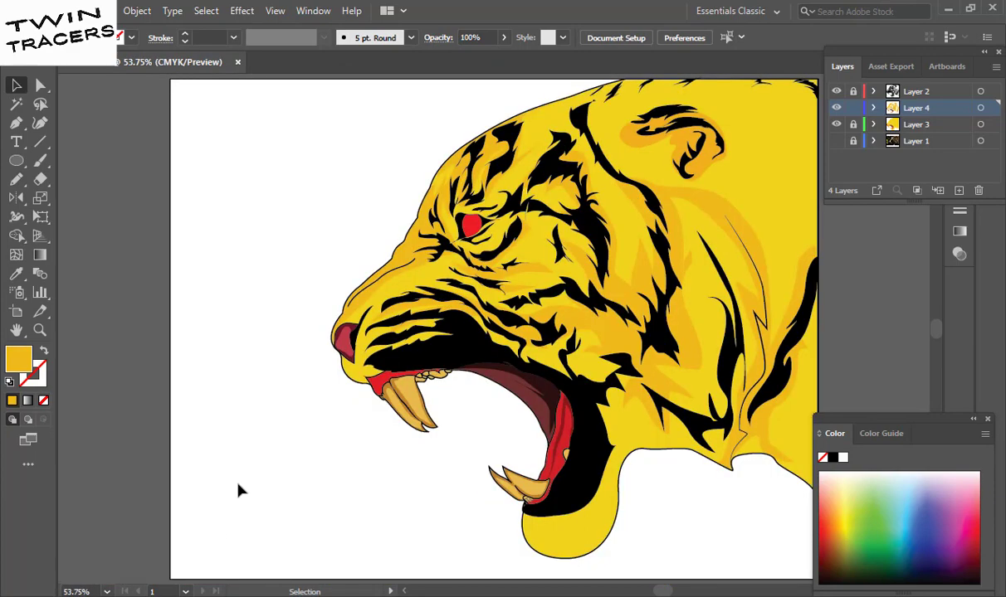
left_click(606, 249)
key("ctrl+a")
double_click(18, 358)
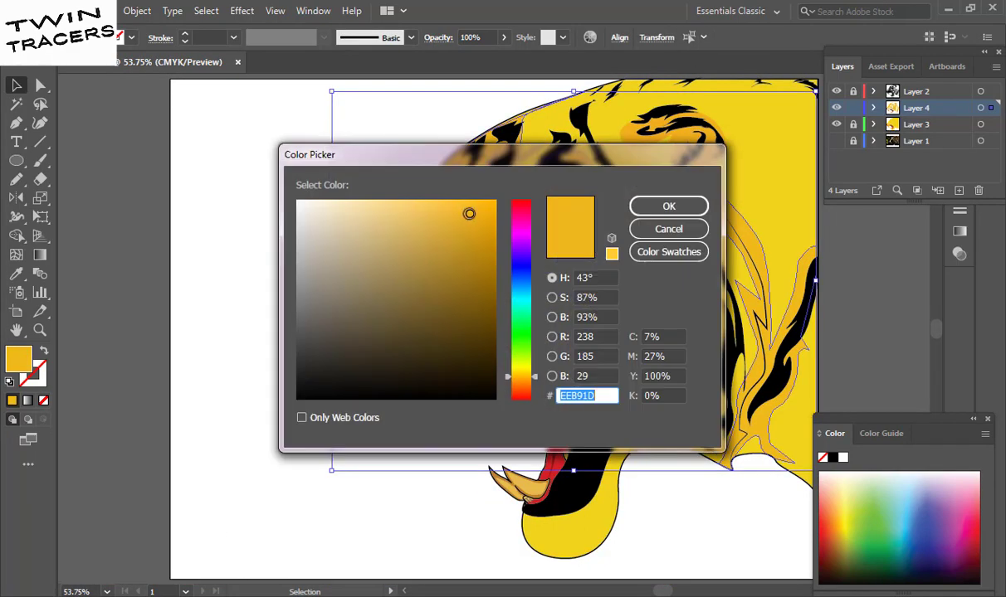
left_click_drag(531, 376, 531, 372)
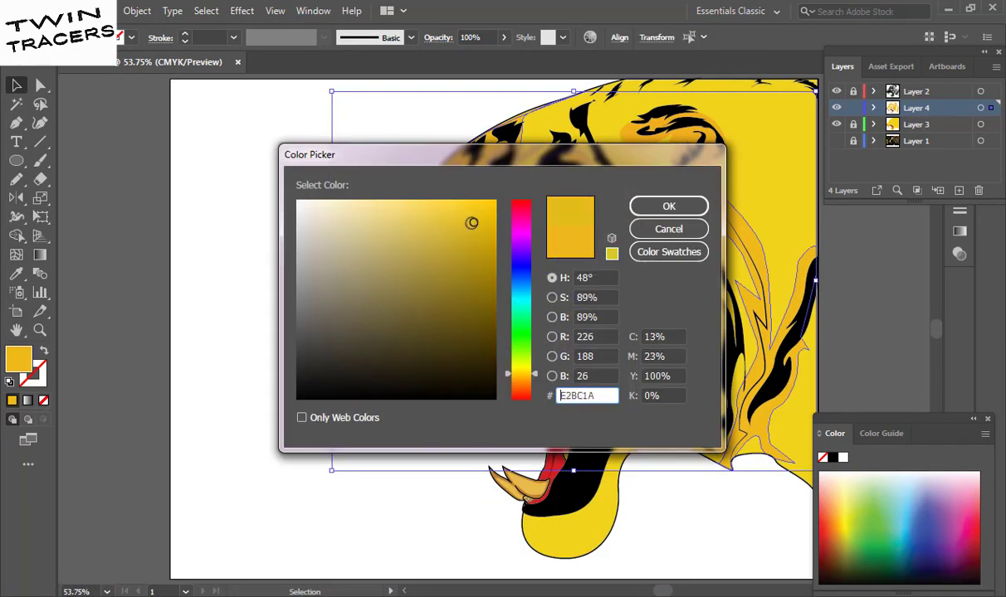
key("Return")
left_click(270, 258)
- Reselect the shading and apply an Eyedropper-sampled colour from the tiger artwork
left_click(631, 274)
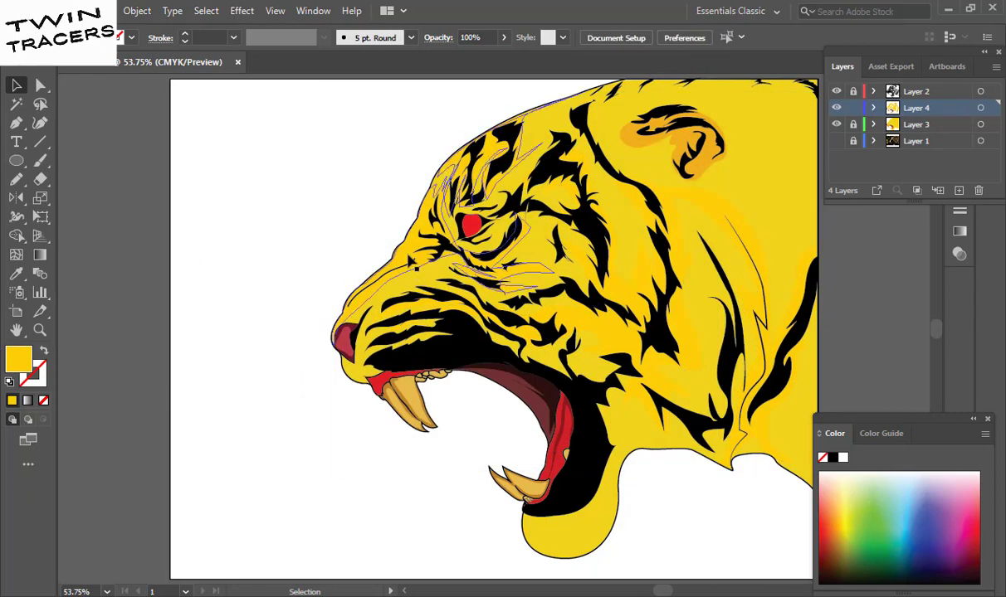
left_click(684, 208)
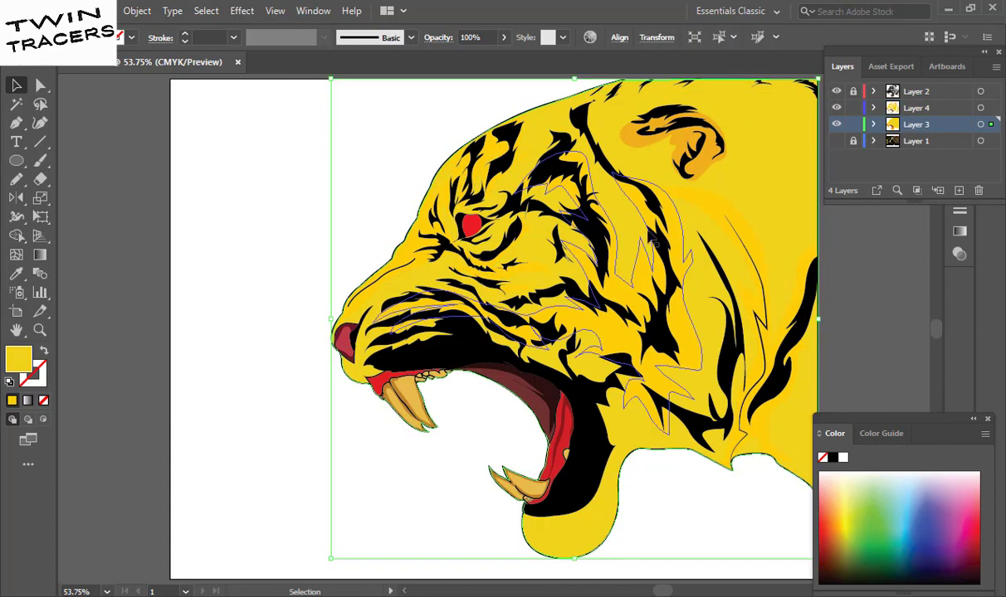
left_click(770, 141)
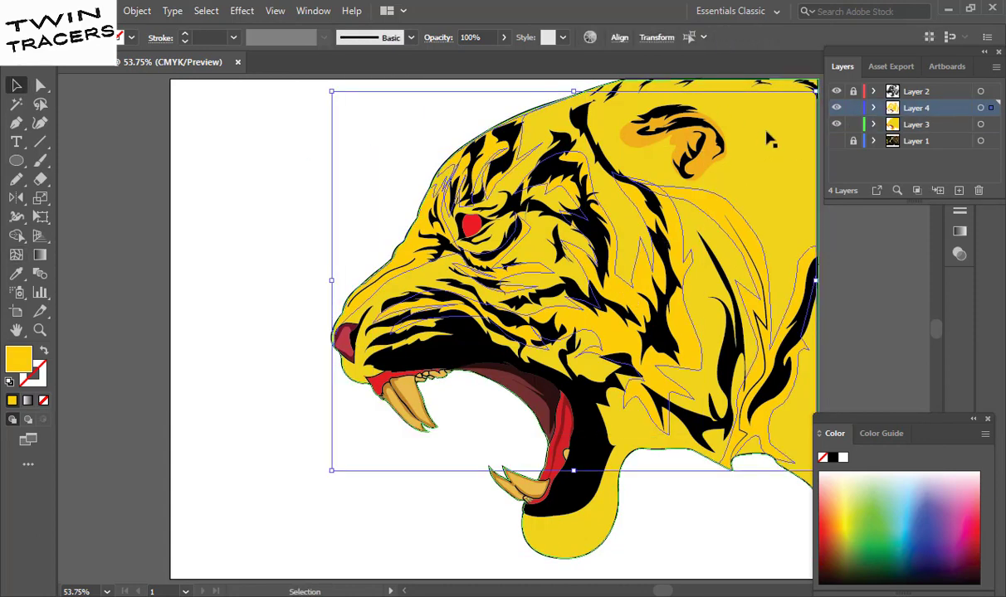
key("i")
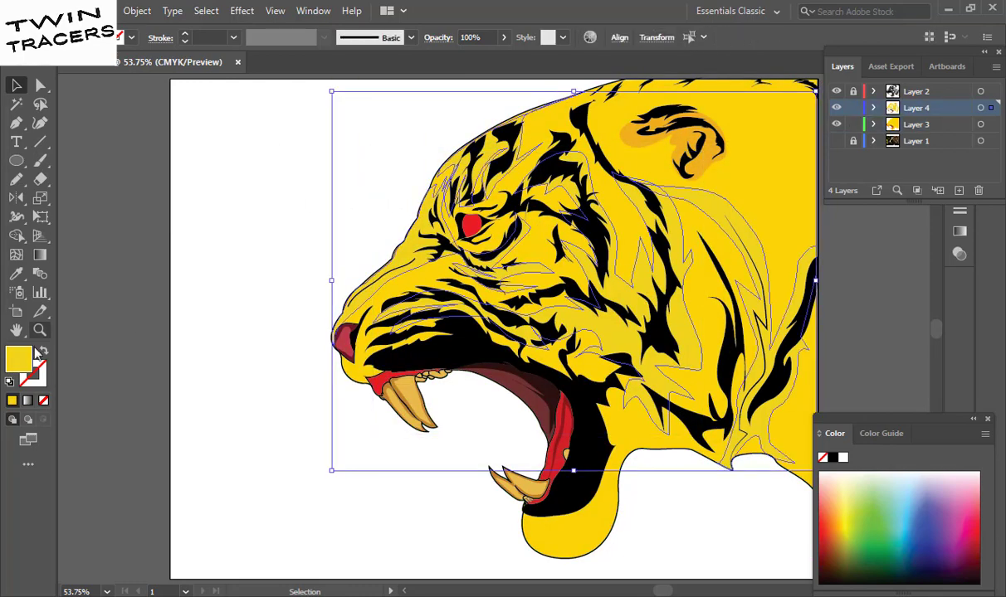
key("Return")
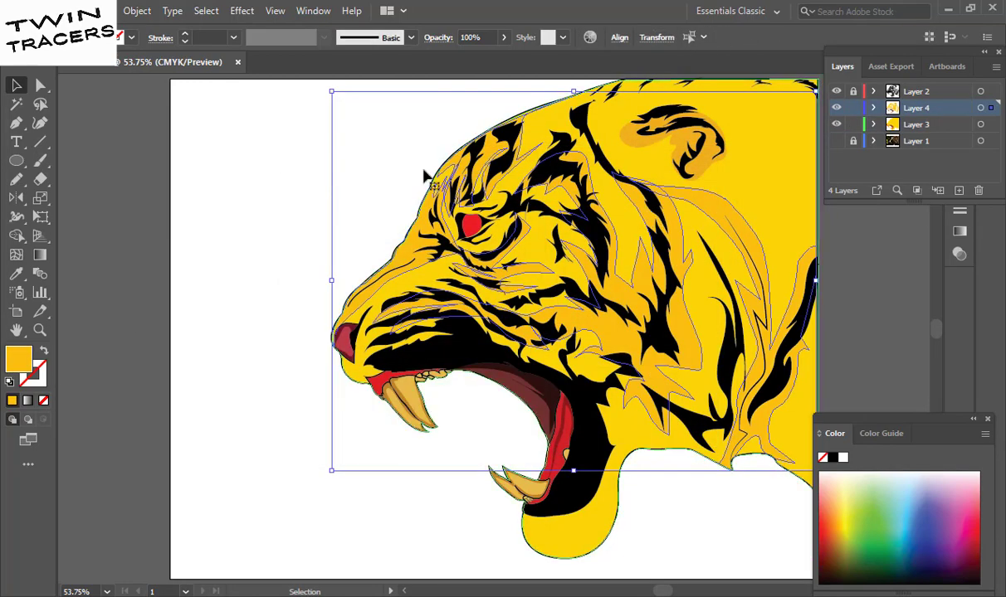
left_click(281, 165)
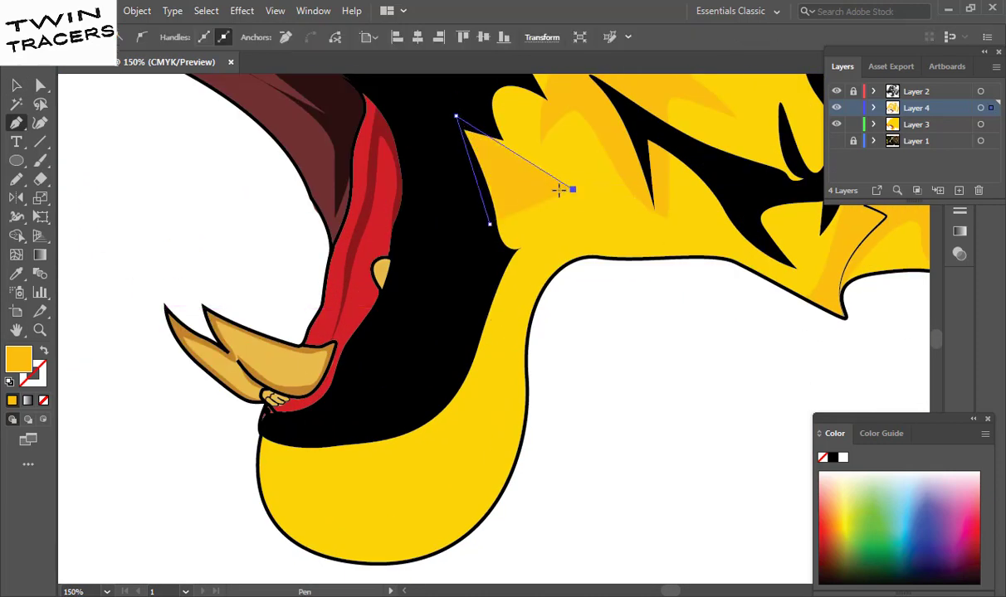
- Pen-draw curved anchors along the lower jaw and around the chin, closing the orange shape at its start
left_click_drag(505, 312, 595, 284)
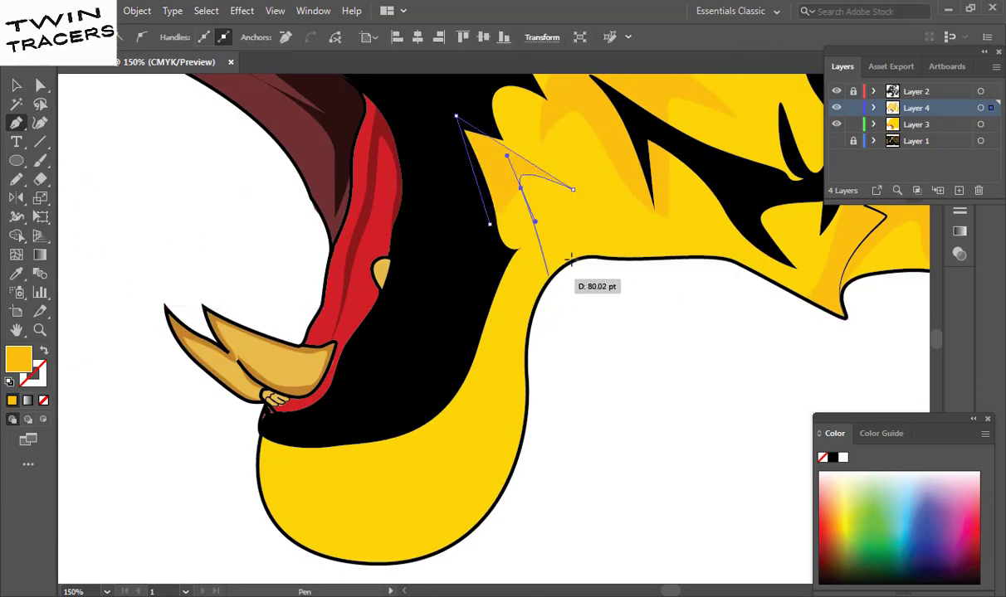
left_click_drag(494, 391, 474, 433)
mouse_move(437, 399)
left_mouse_down()
mouse_move(319, 378)
mouse_move(176, 319)
left_mouse_up()
left_click(330, 386)
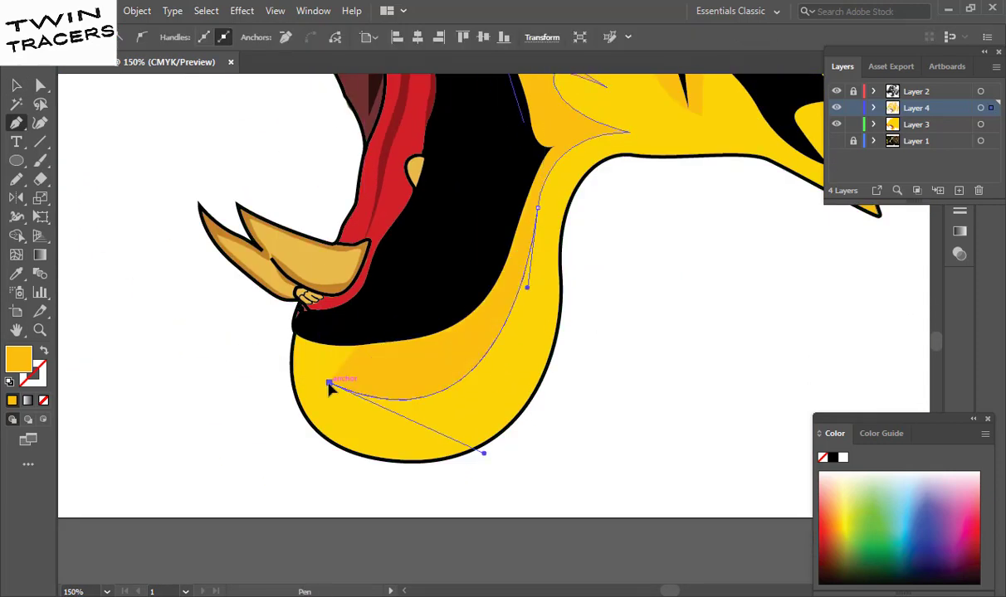
left_click_drag(494, 413, 506, 483)
left_click(380, 461)
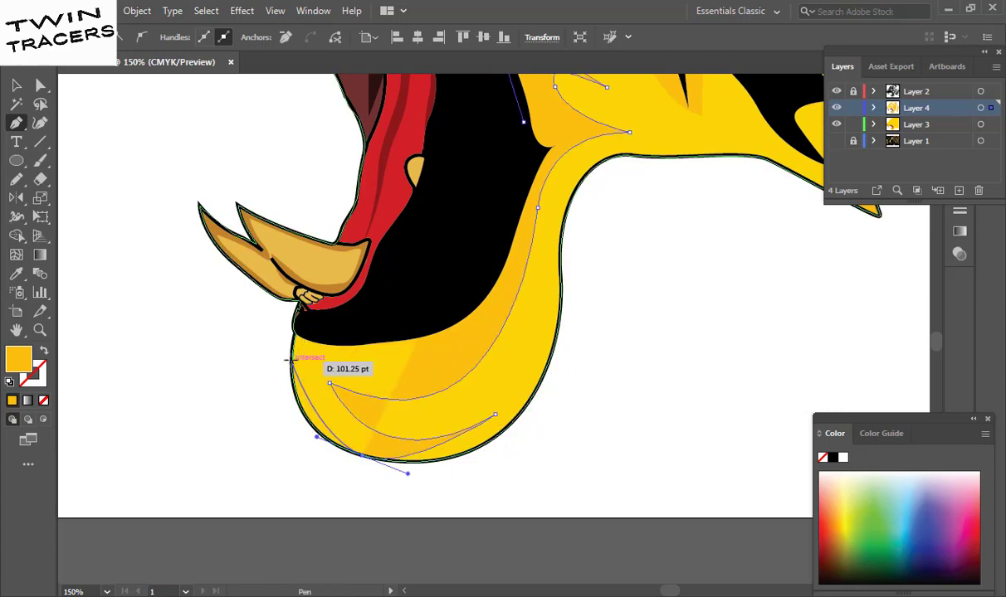
left_click_drag(295, 332, 301, 247)
left_click(523, 122)
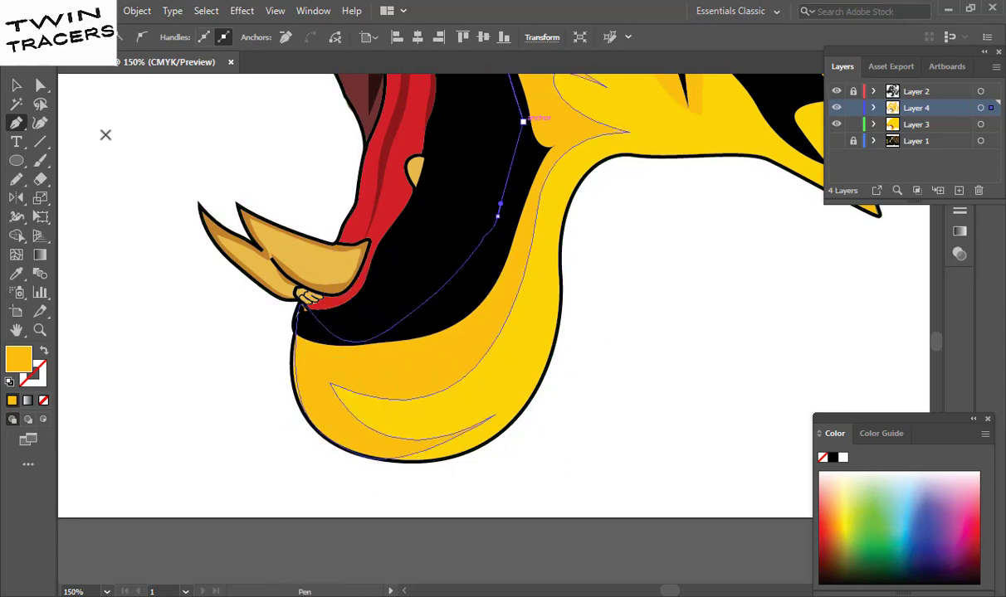
key("v")
left_click(158, 169)
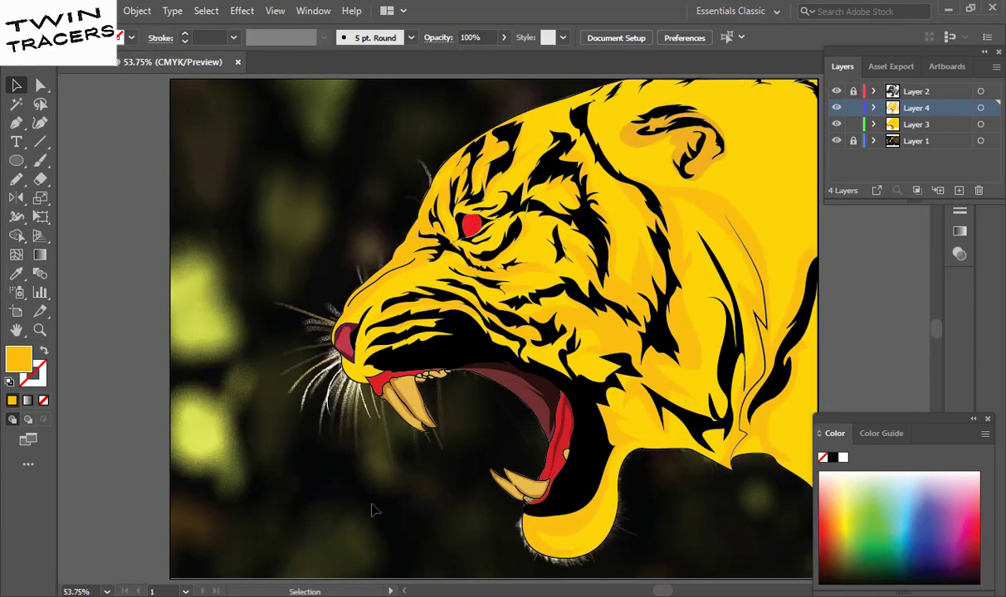
- Zoom into the muzzle, restore the full-colour view with Layer 3 visible, and set a no-fill black stroke for the Pen
key("ctrl+1")
left_click(836, 108, "ctrl")
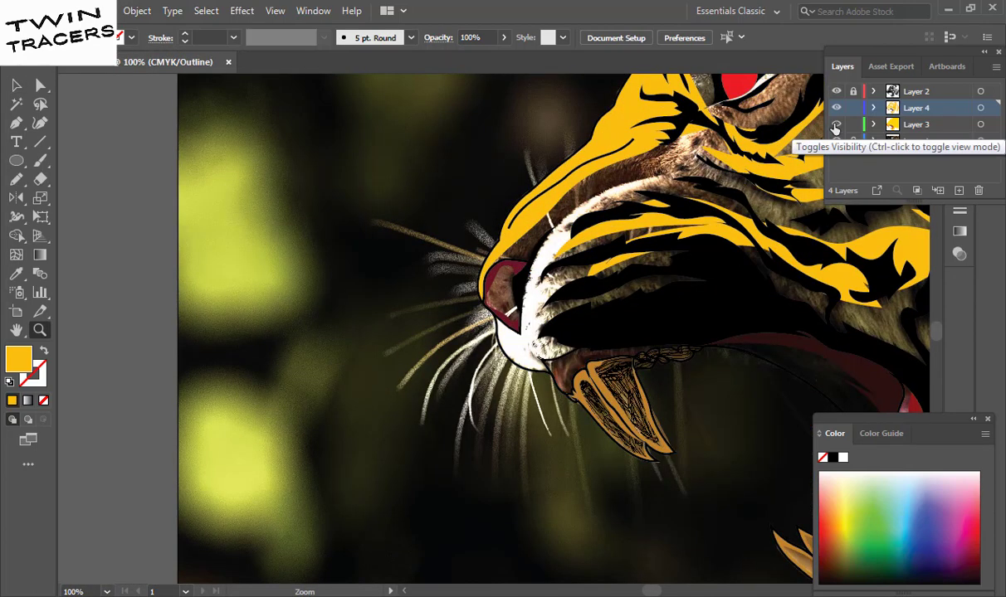
left_click(835, 125)
key("ctrl+y")
scroll(490, 224, "down", 1)
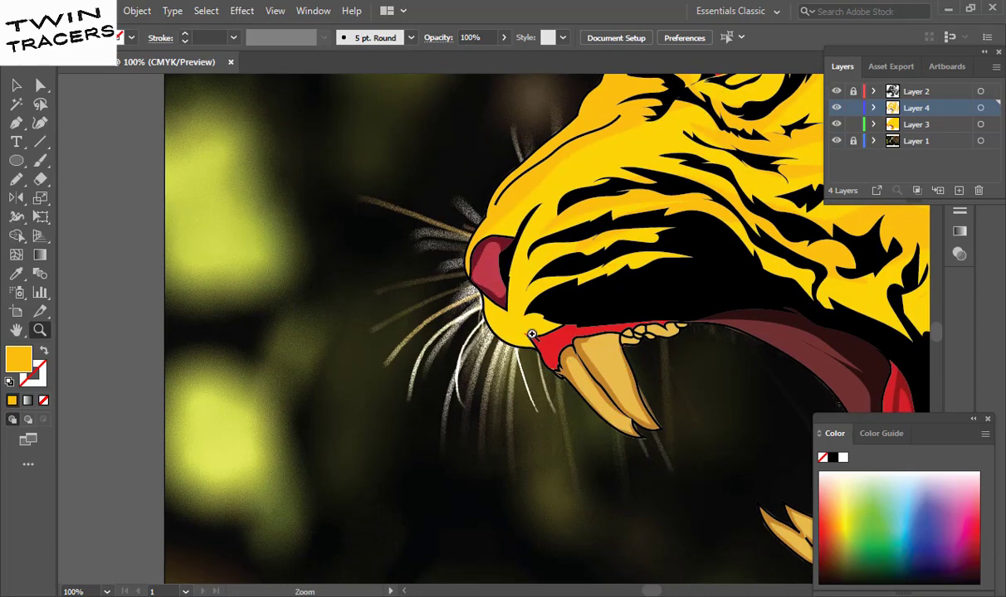
key("p")
key("shift+x")
double_click(32, 374)
left_click(298, 397)
left_click(644, 205)
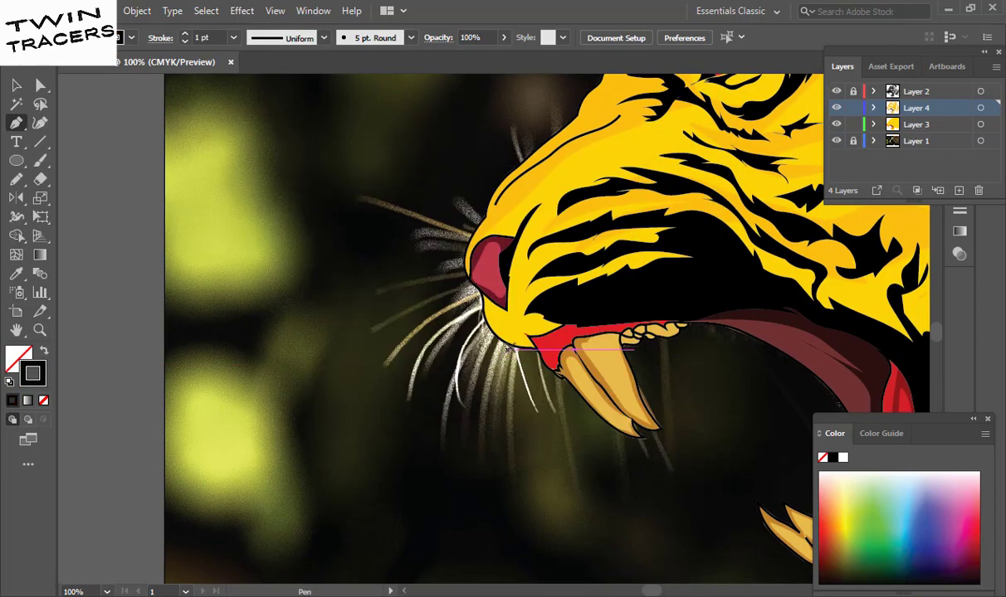
- Trace the lower whiskers curving down and outward from the mouth
left_click_drag(547, 369, 585, 406)
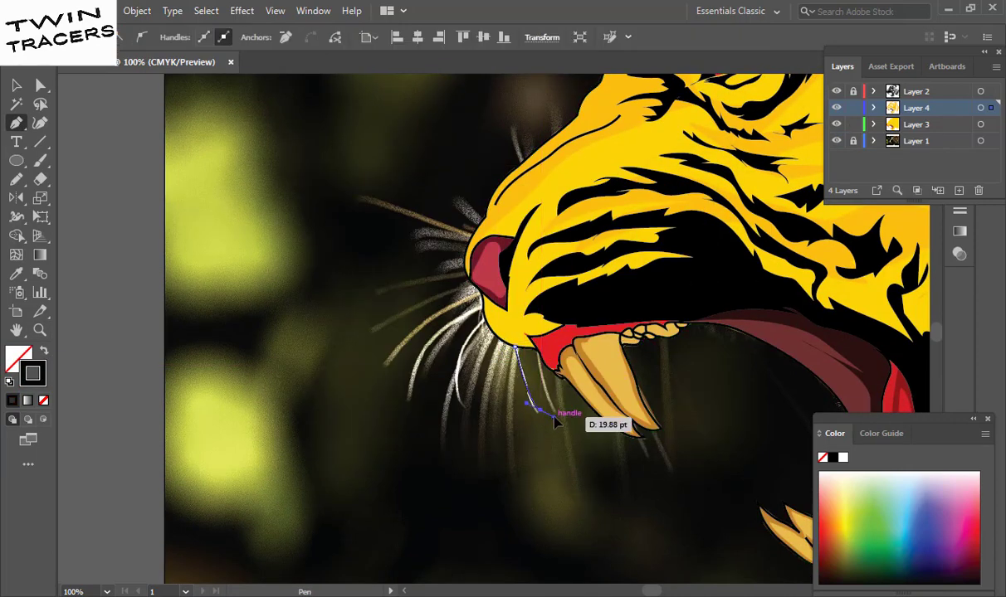
key("v")
left_click(16, 122)
left_click(484, 323)
left_click_drag(462, 405, 485, 469)
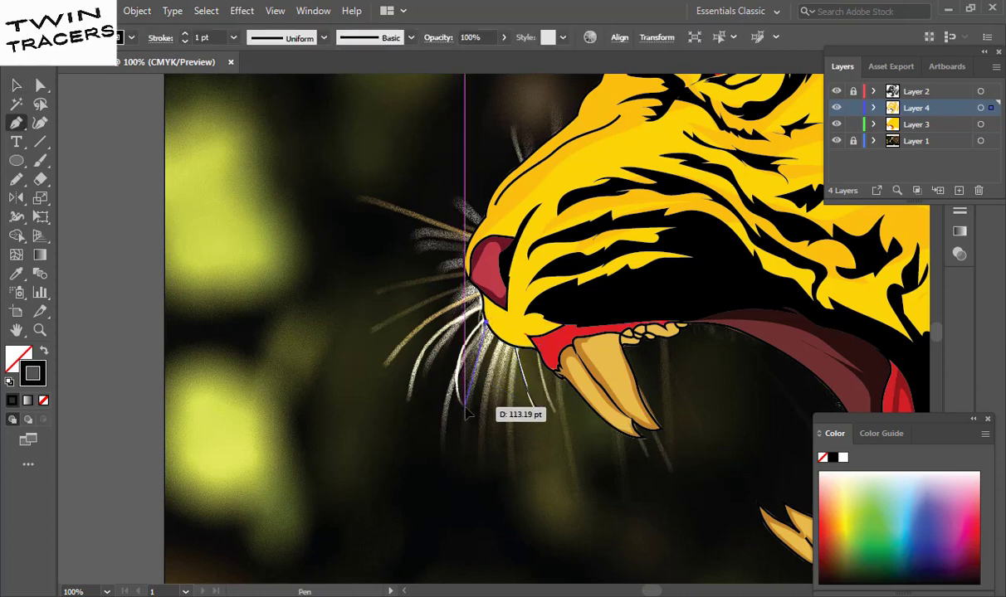
left_click_drag(482, 296, 448, 348)
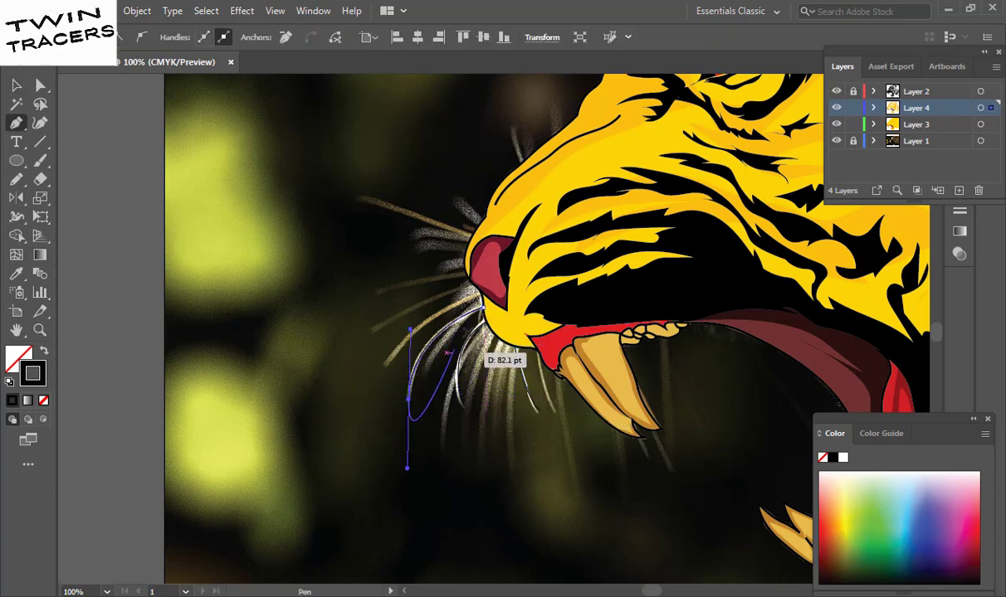
left_click_drag(388, 359, 331, 439)
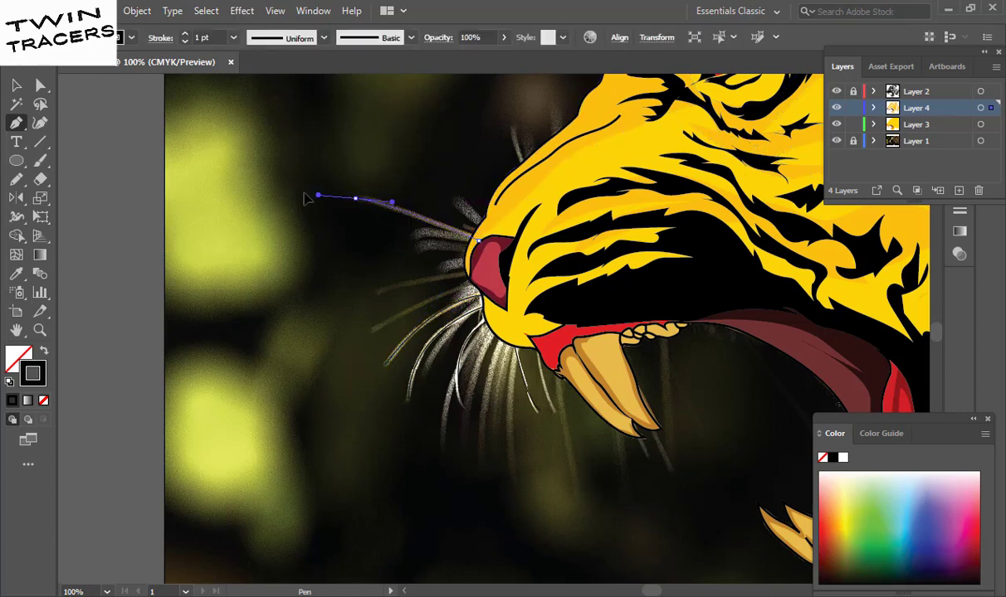
- Add the upper whiskers and the jaw whisker, then hide the reference photo layer
left_click(483, 286)
left_click_drag(378, 292, 281, 332)
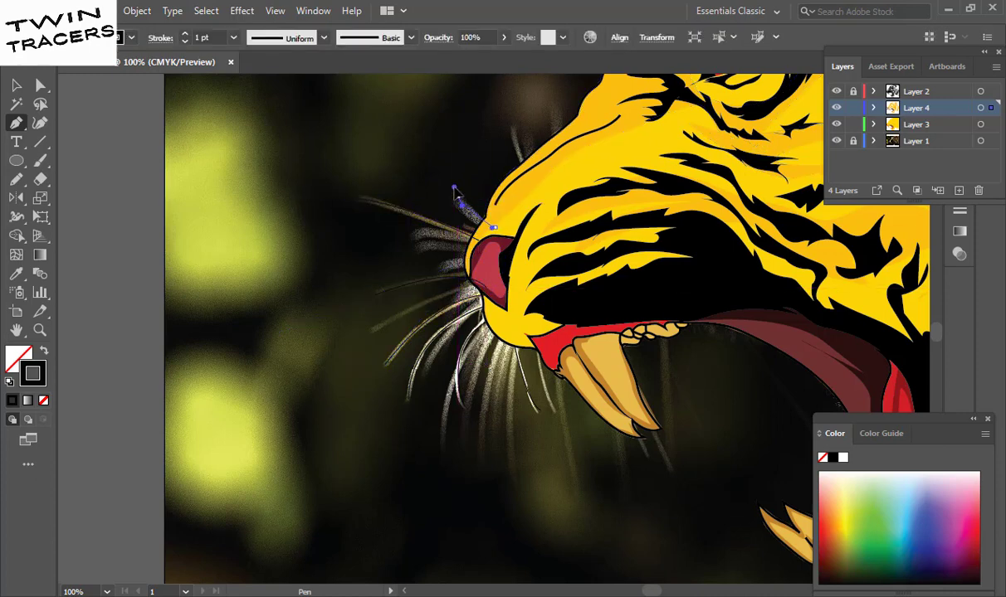
left_click(514, 121)
left_click(525, 336)
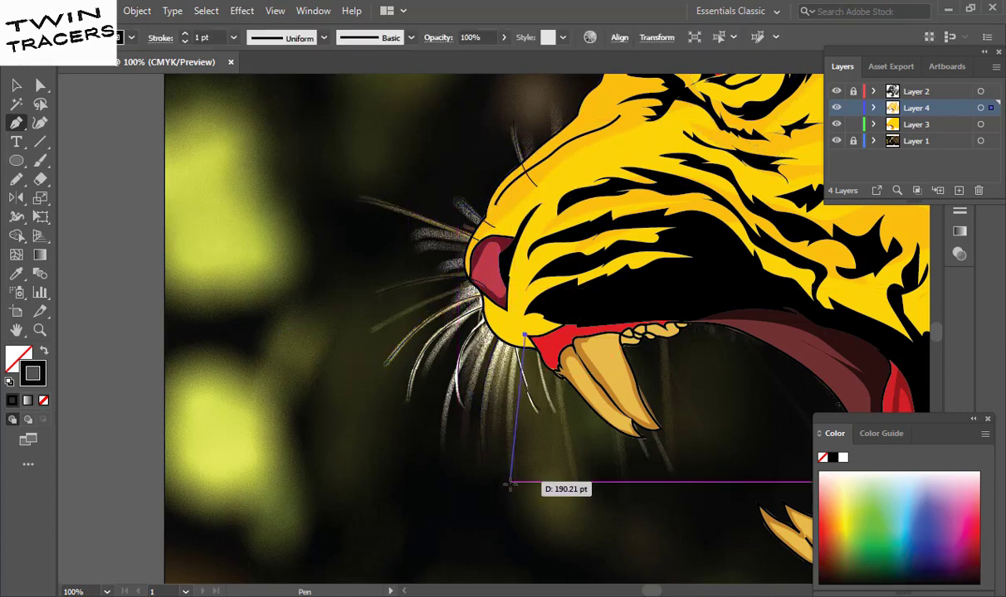
left_click_drag(516, 480, 530, 575)
left_click(836, 141)
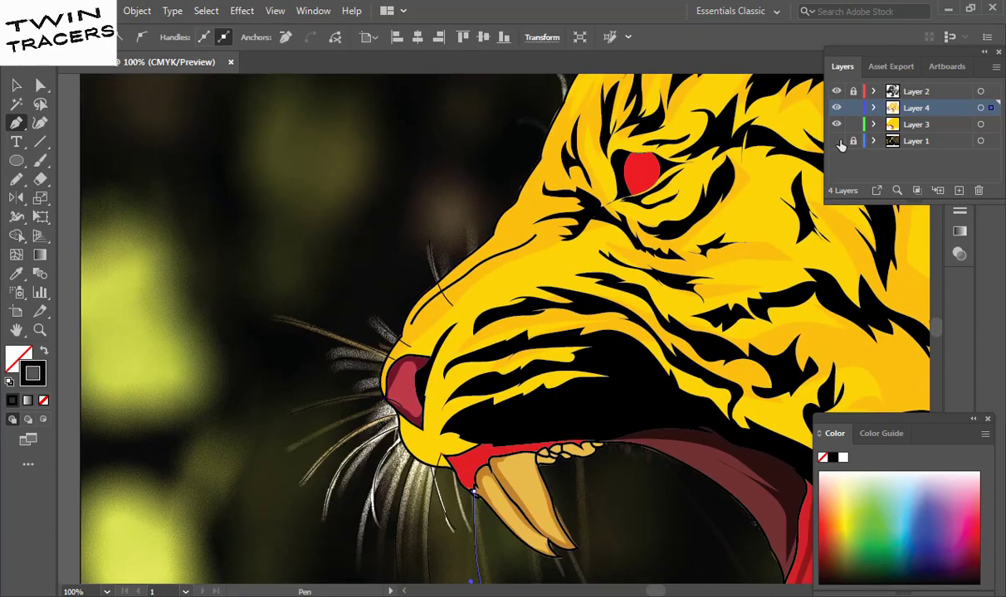
key("ctrl+0")
- Give the whiskers a 5 pt stroke with the tapered Width Profile 1
key("v")
left_click(359, 421)
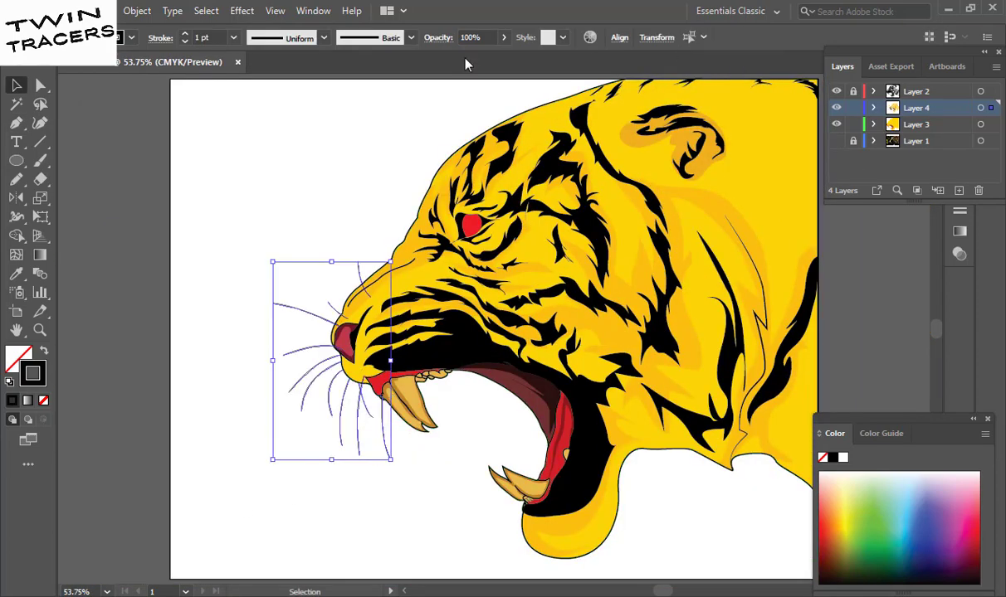
left_click(233, 37)
left_click(259, 175)
left_click(323, 38)
left_click(273, 98)
left_click(288, 143)
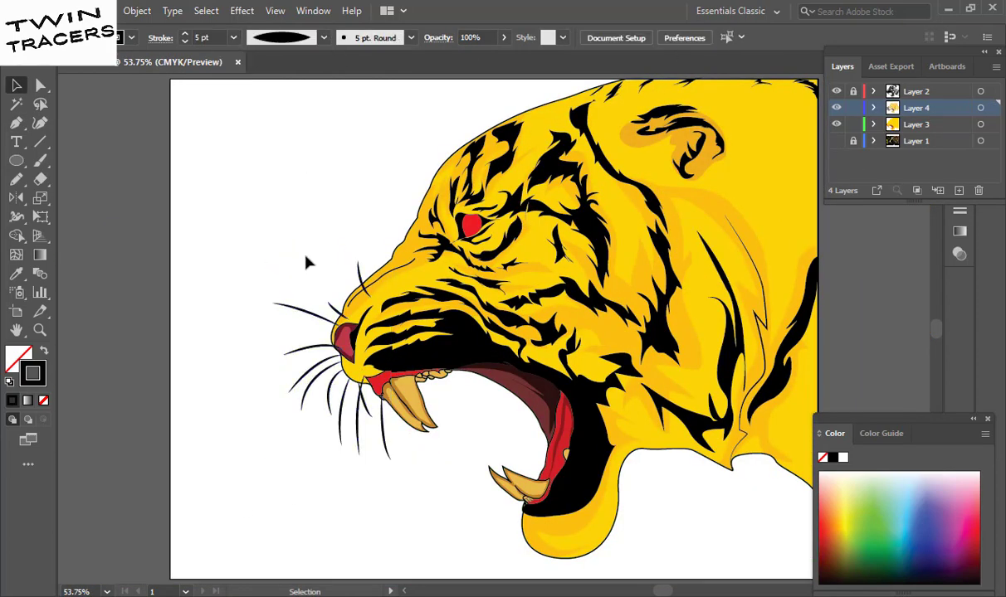
- Send the whiskers to the back, behind the tiger head
left_click(359, 274)
right_click(326, 266)
left_click(539, 574)
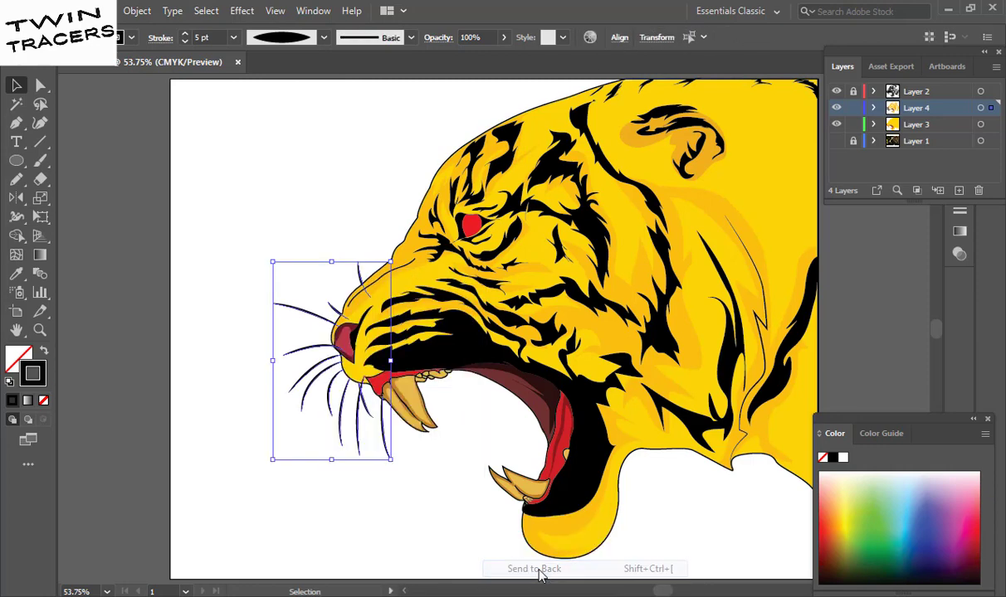
left_click(365, 116)
- Thin all the whisker strokes to 2 pt
left_click(359, 274)
left_click(307, 313)
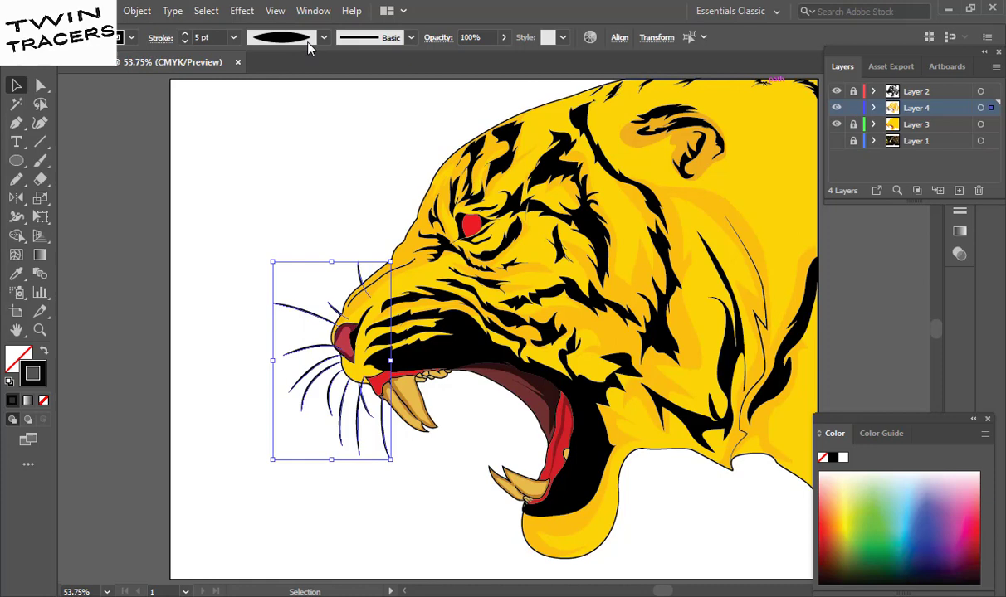
left_click(233, 38)
left_click(247, 115)
left_click(293, 166)
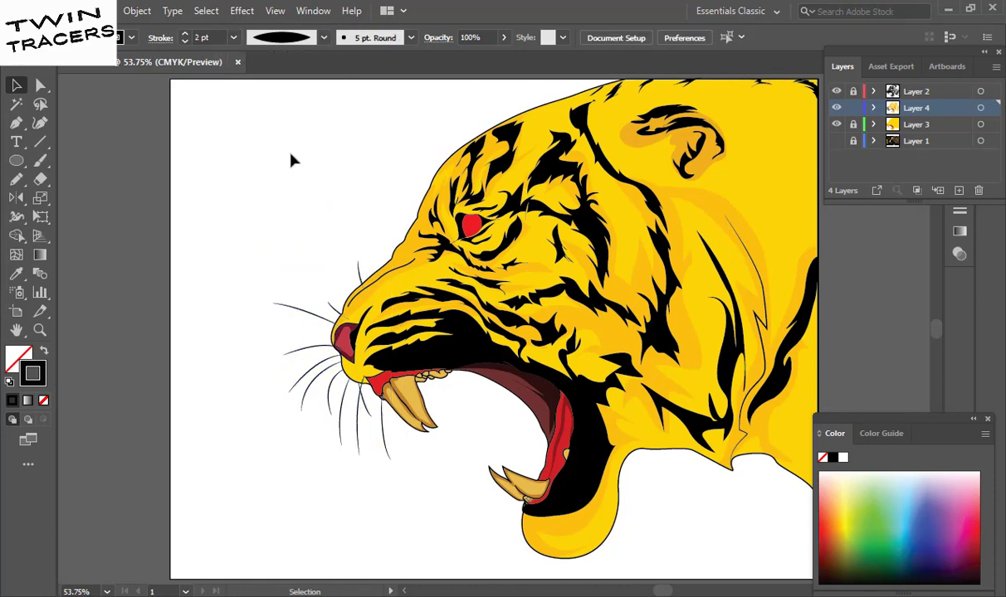
- Extend the artboard's left edge past the whiskers and fit it in the window
key("ctrl+minus")
key("ctrl+minus")
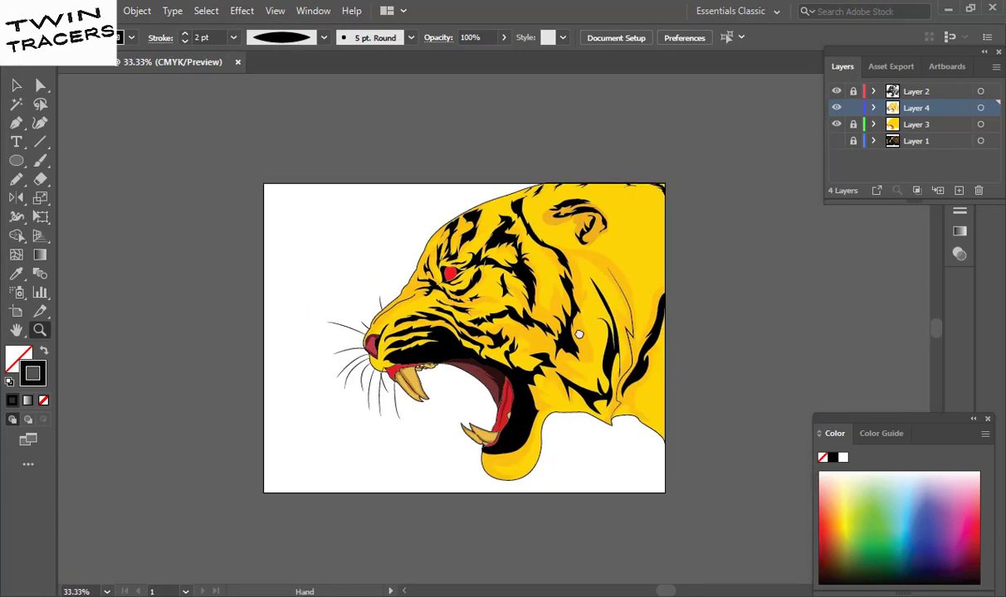
key("shift+o")
left_click_drag(222, 336, 197, 337)
key("Escape")
key("ctrl+0")
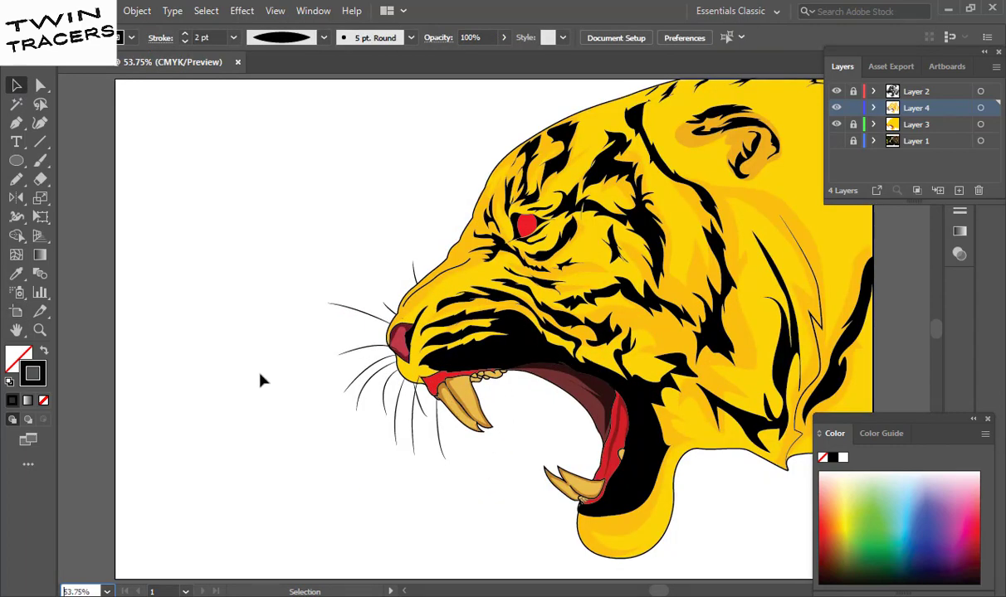
left_click(987, 419)
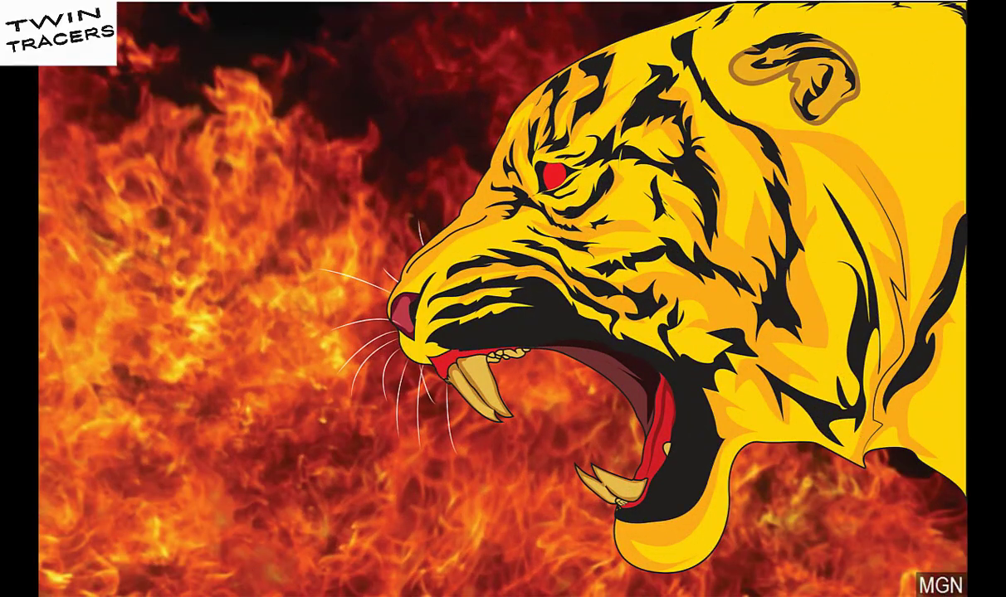